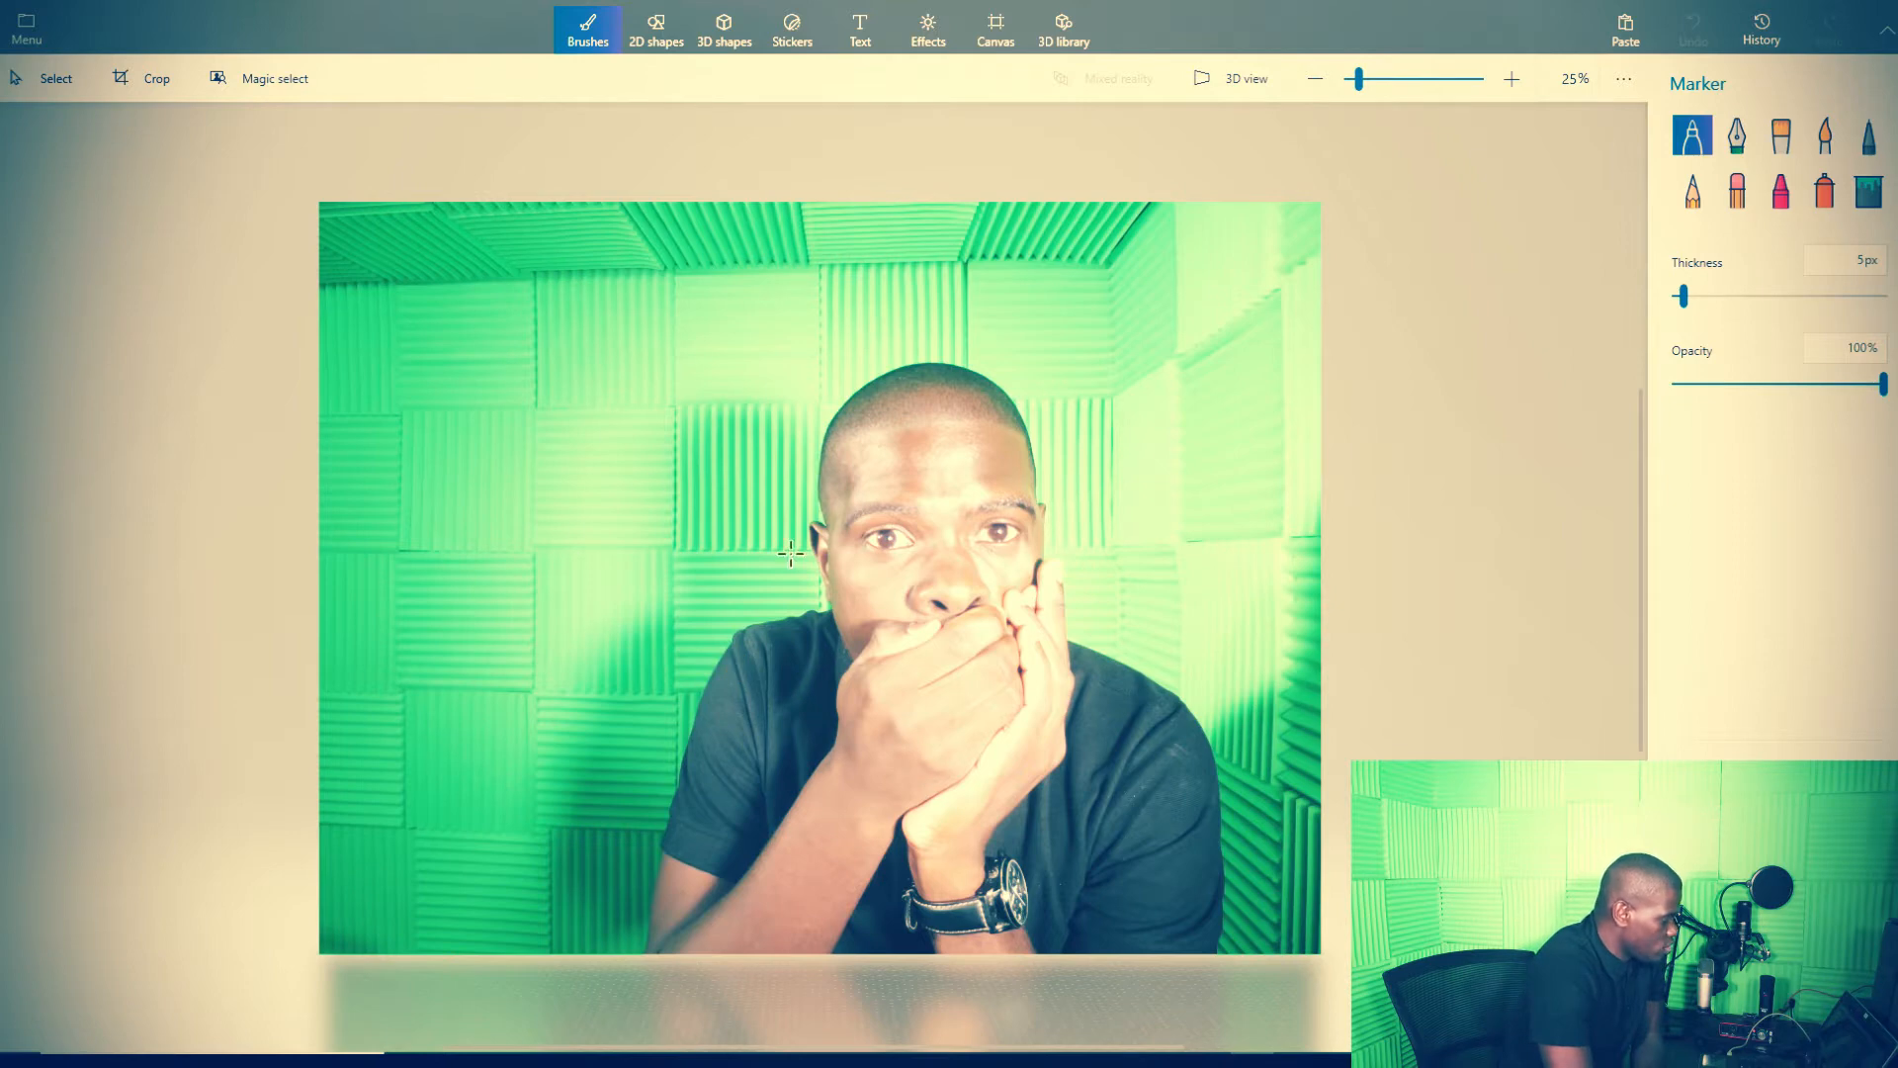
- Start a Magic select cutout and tighten its focus area around the man's head, shoulders and arms
left_click(640, 445)
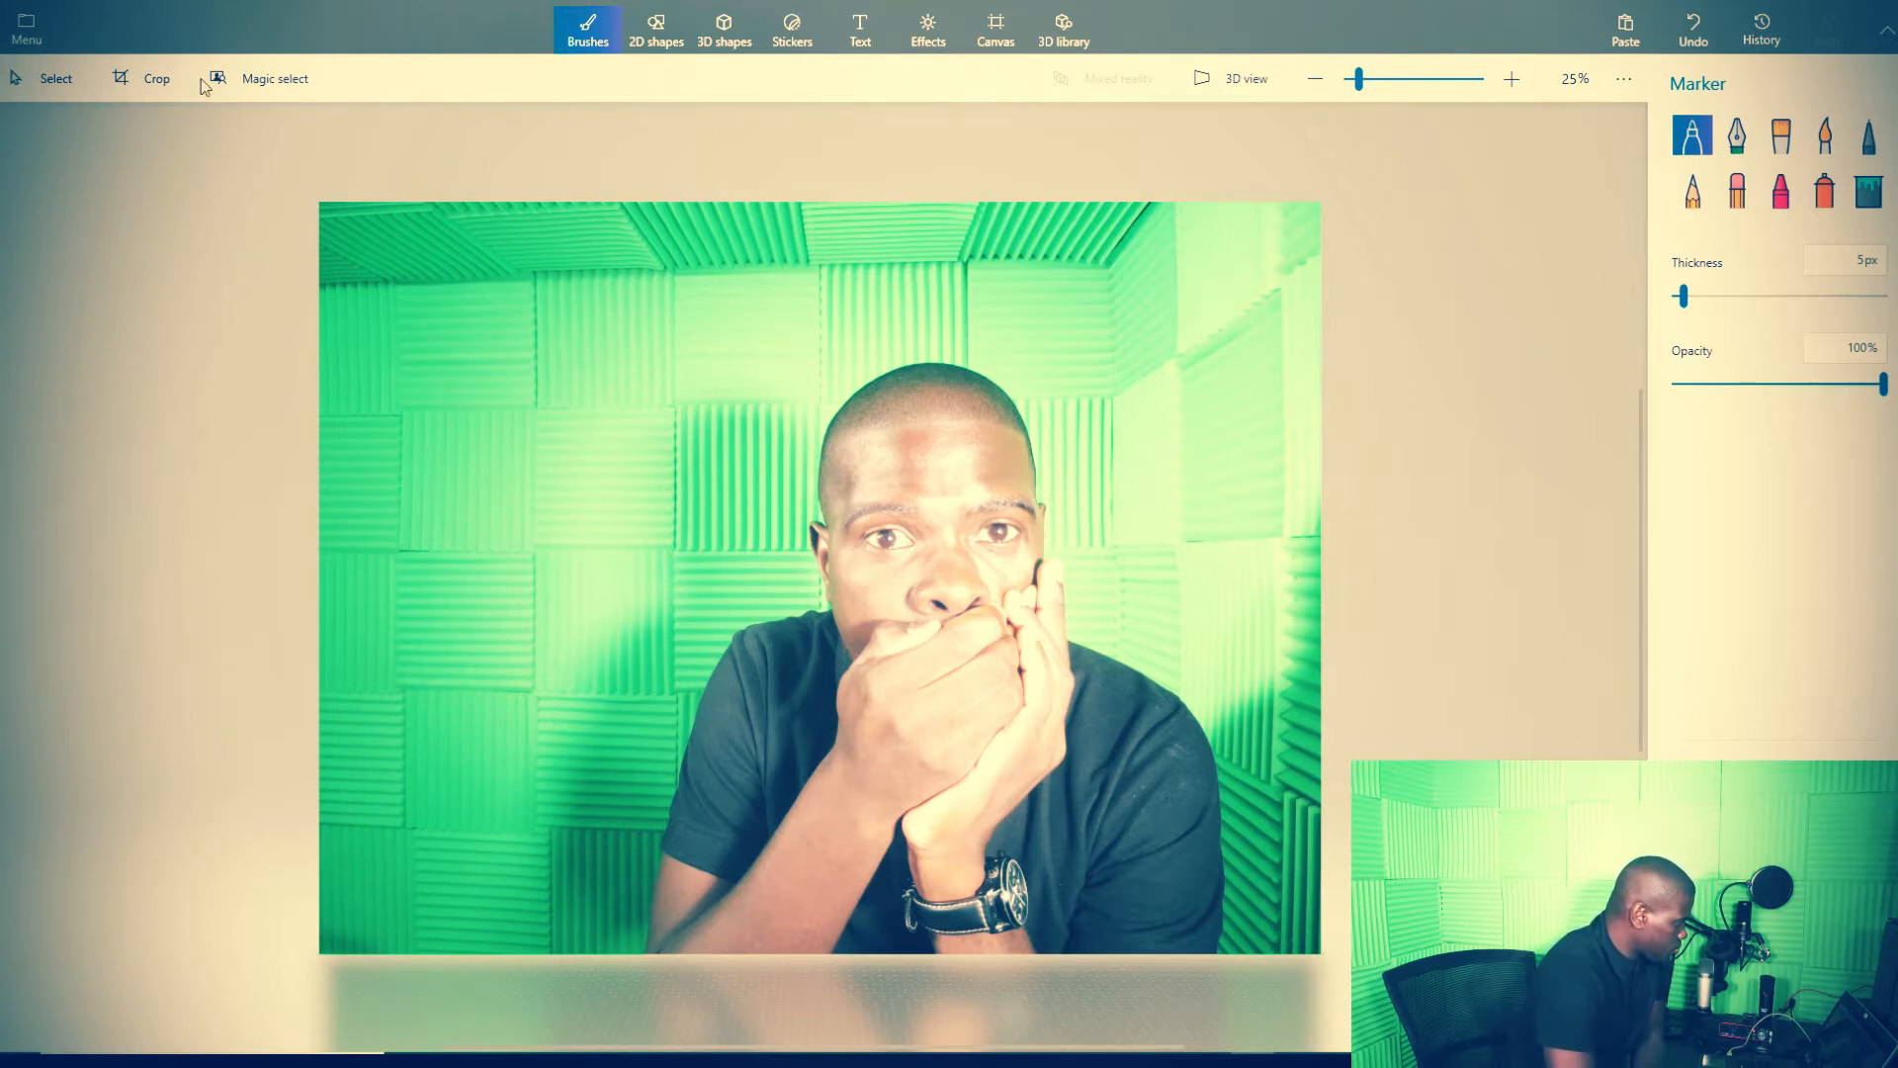
left_click(259, 79)
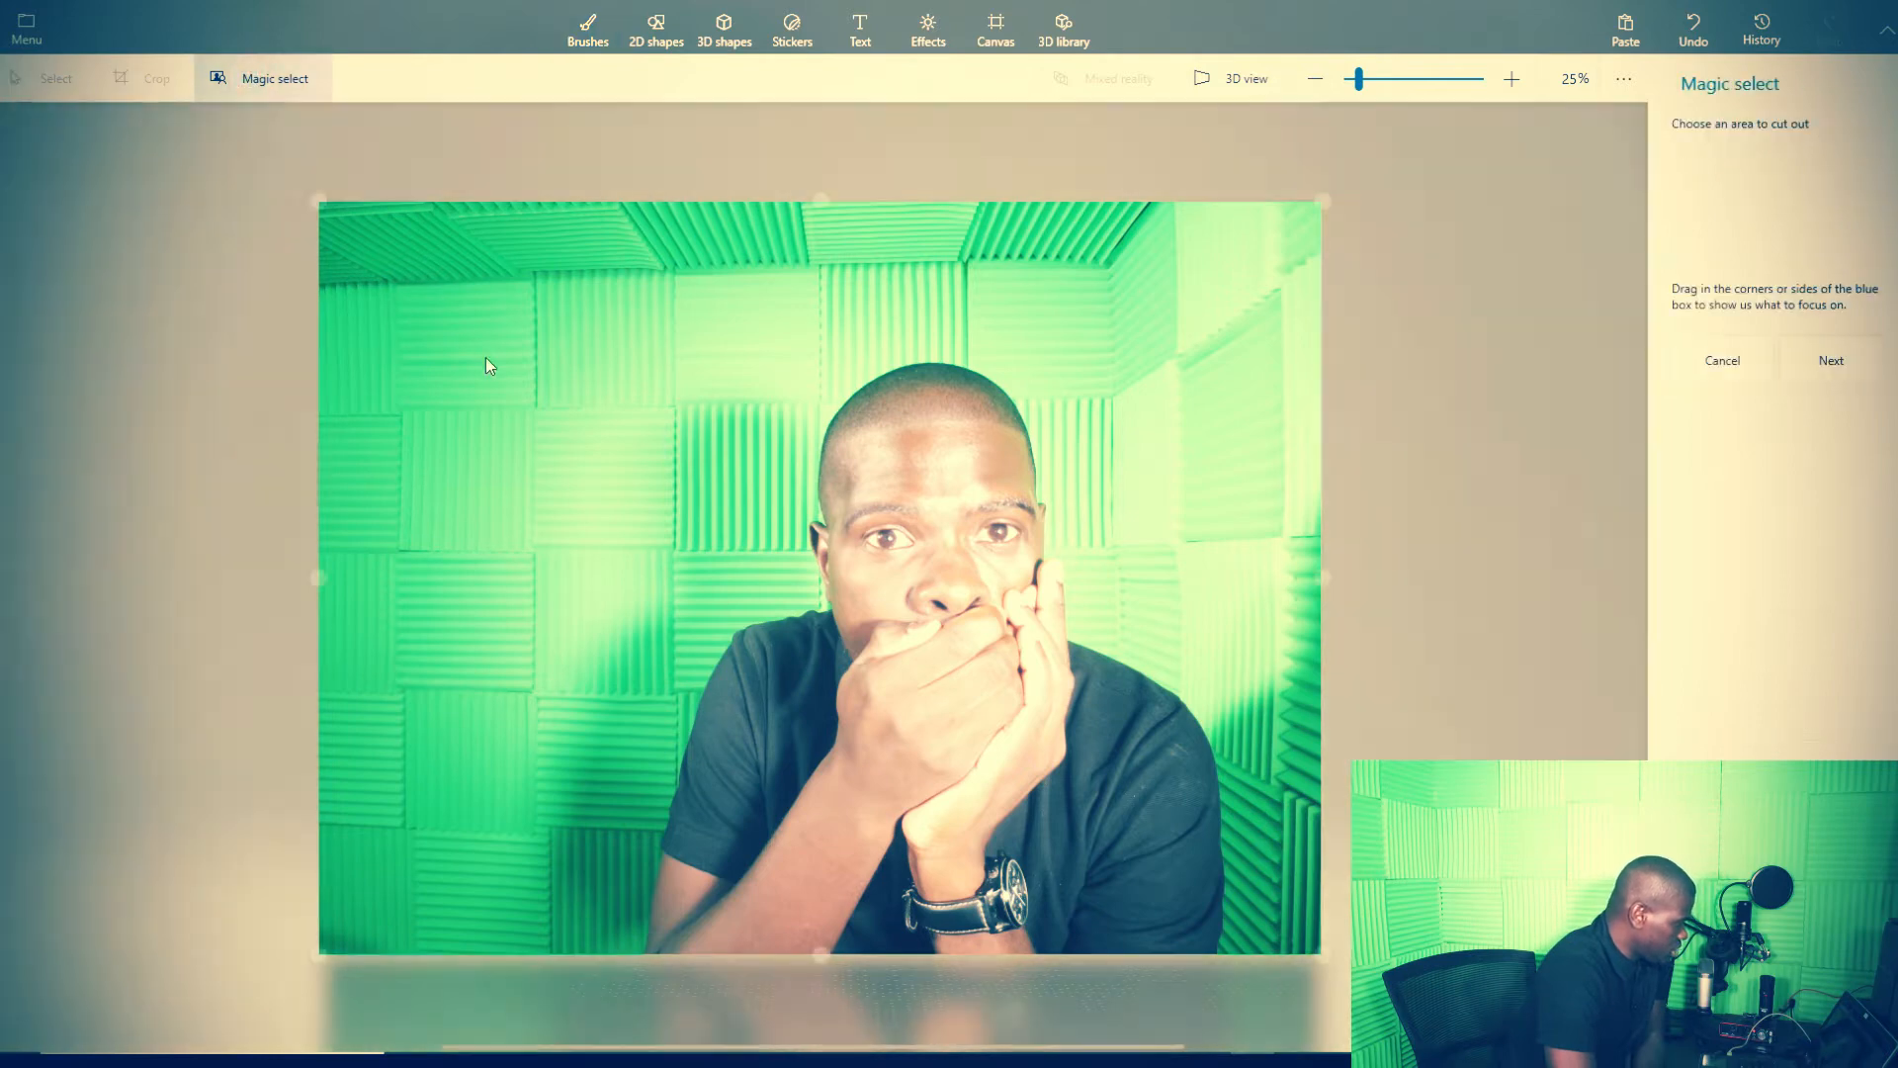
left_click_drag(314, 582, 627, 644)
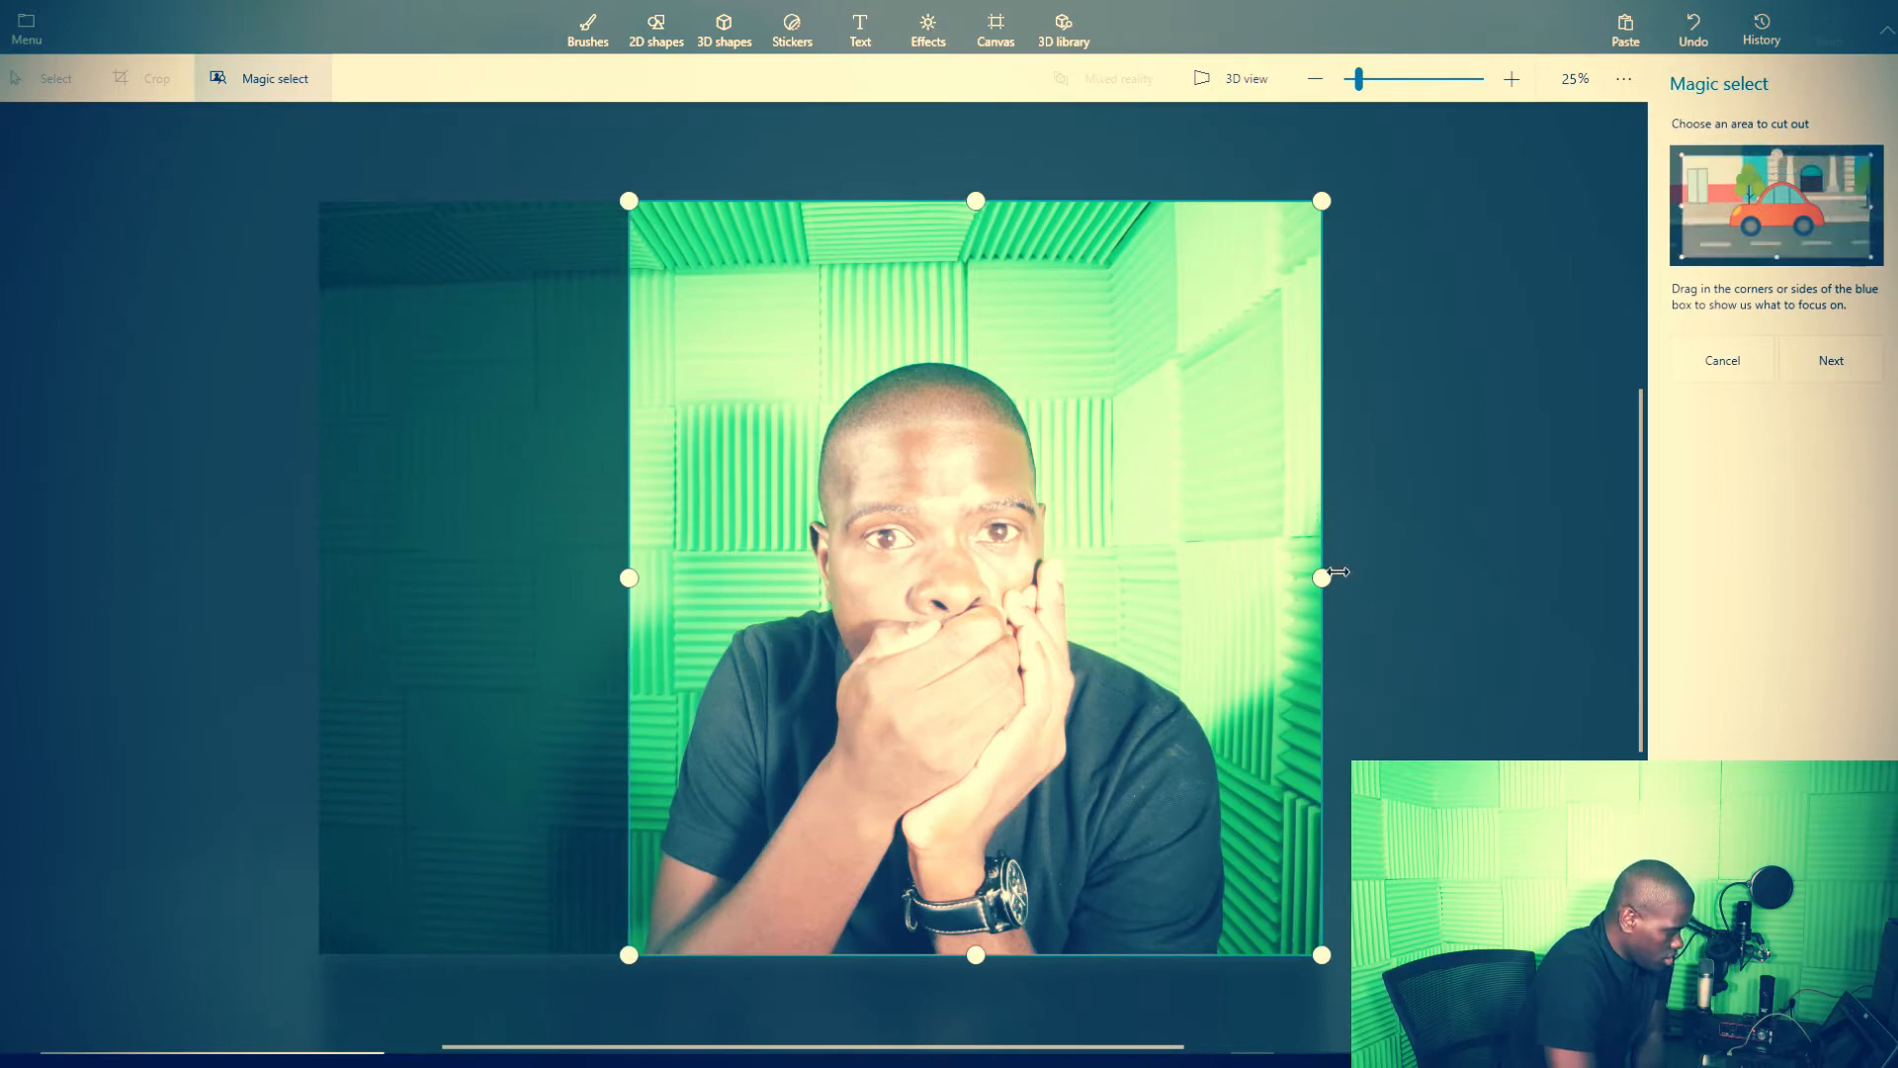
left_click_drag(1322, 578, 1240, 577)
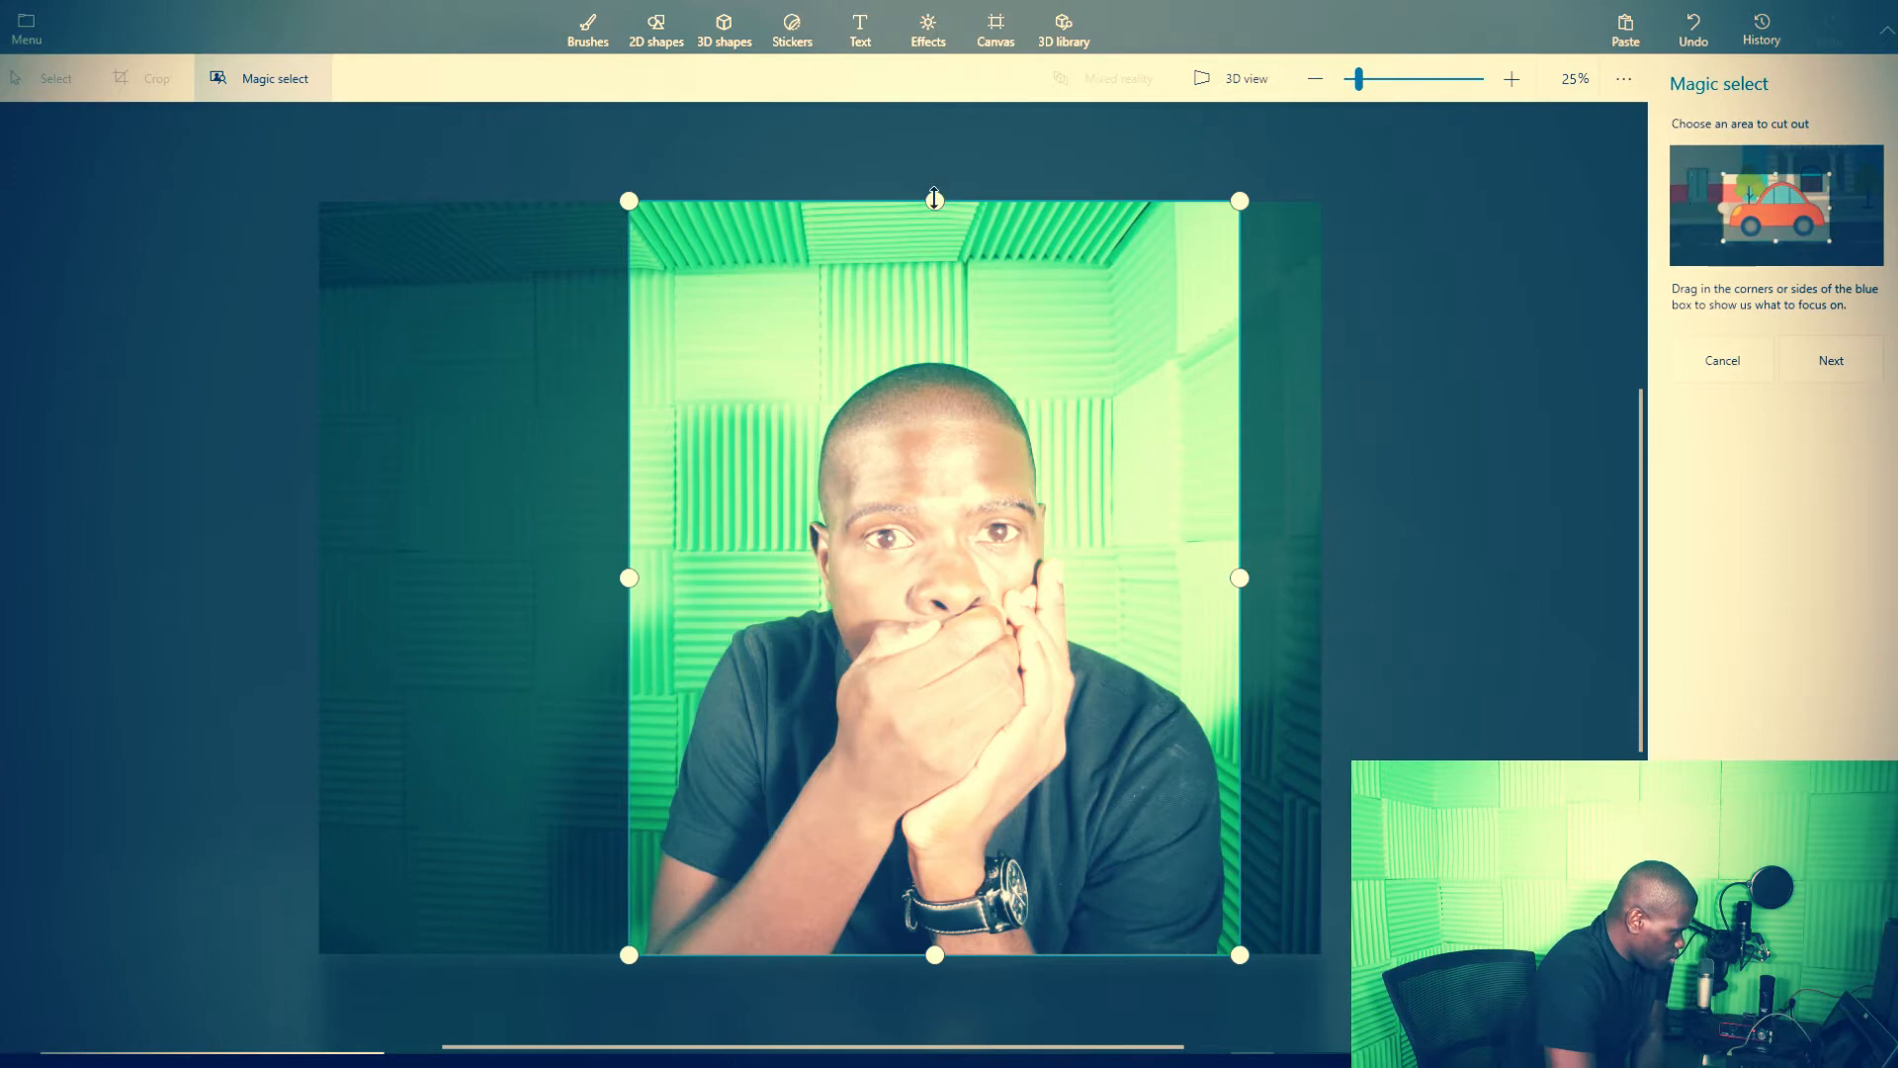
left_click_drag(935, 198, 964, 350)
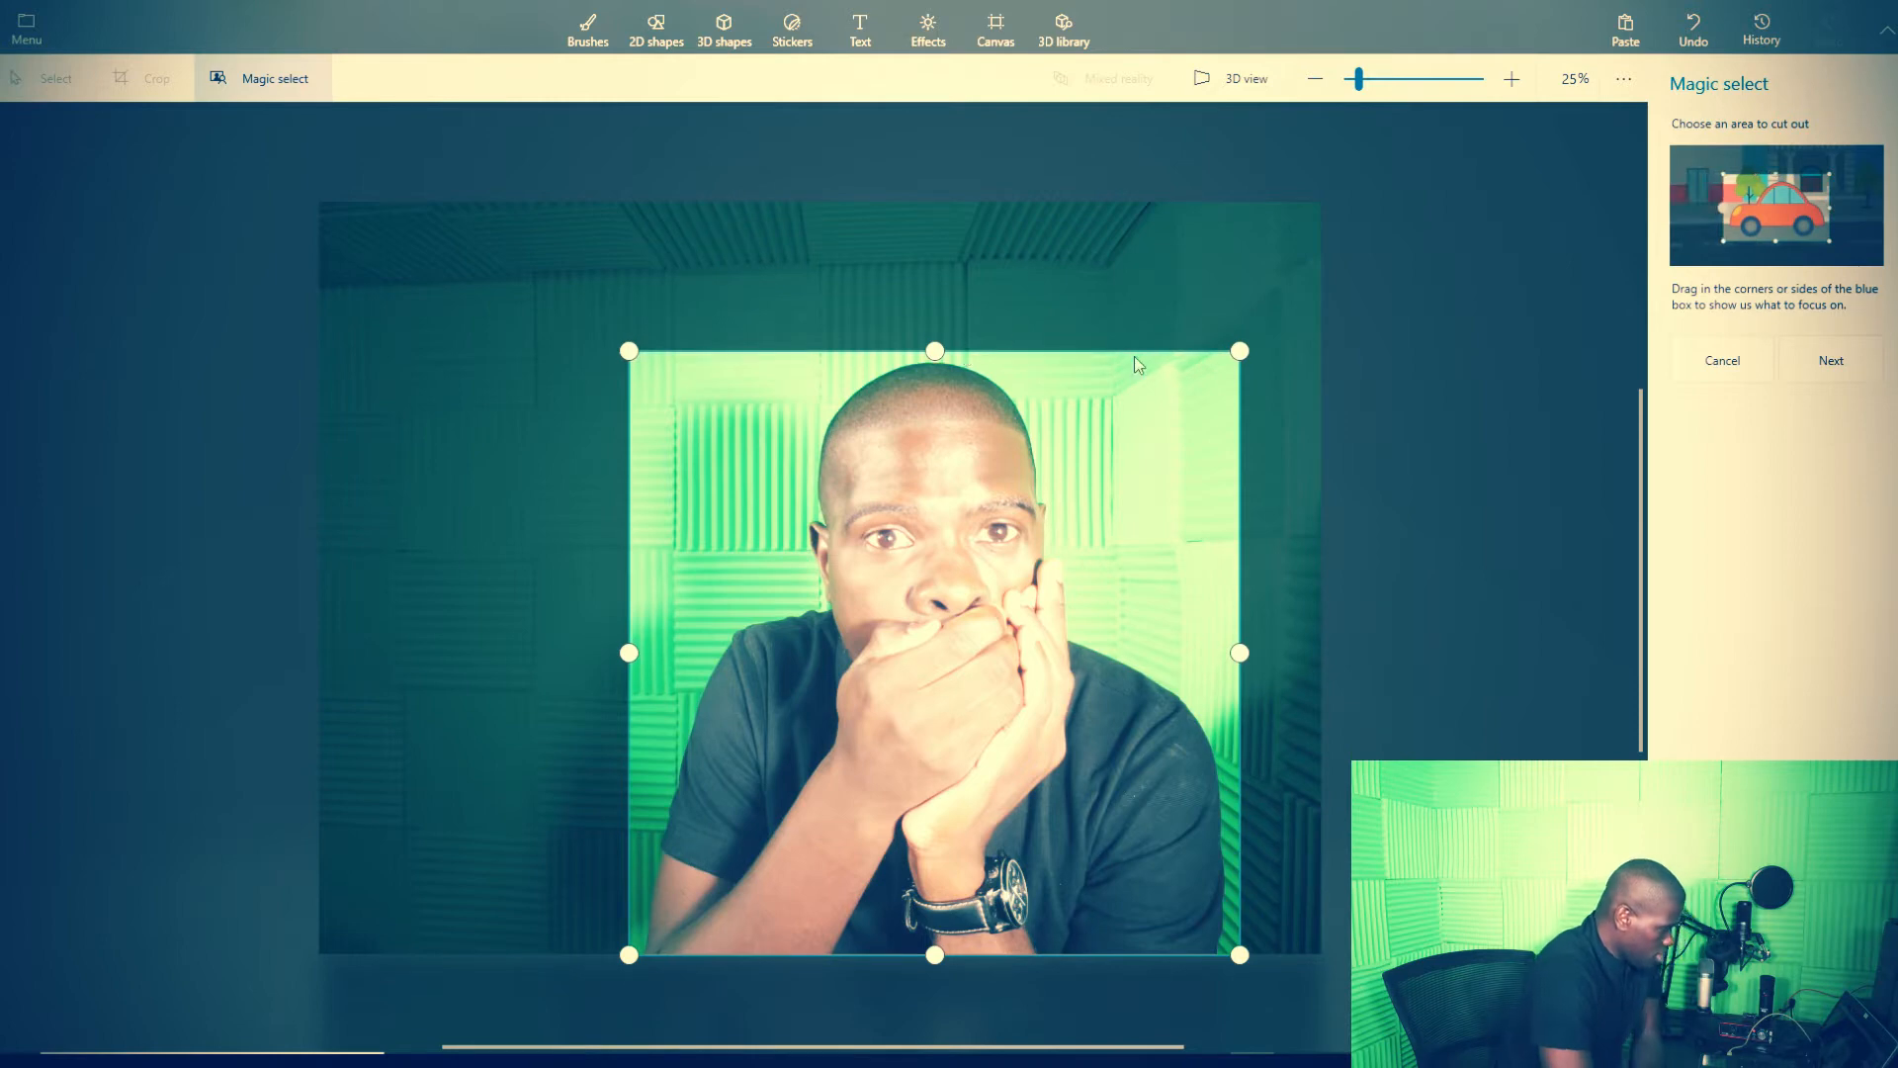
left_click(1821, 367)
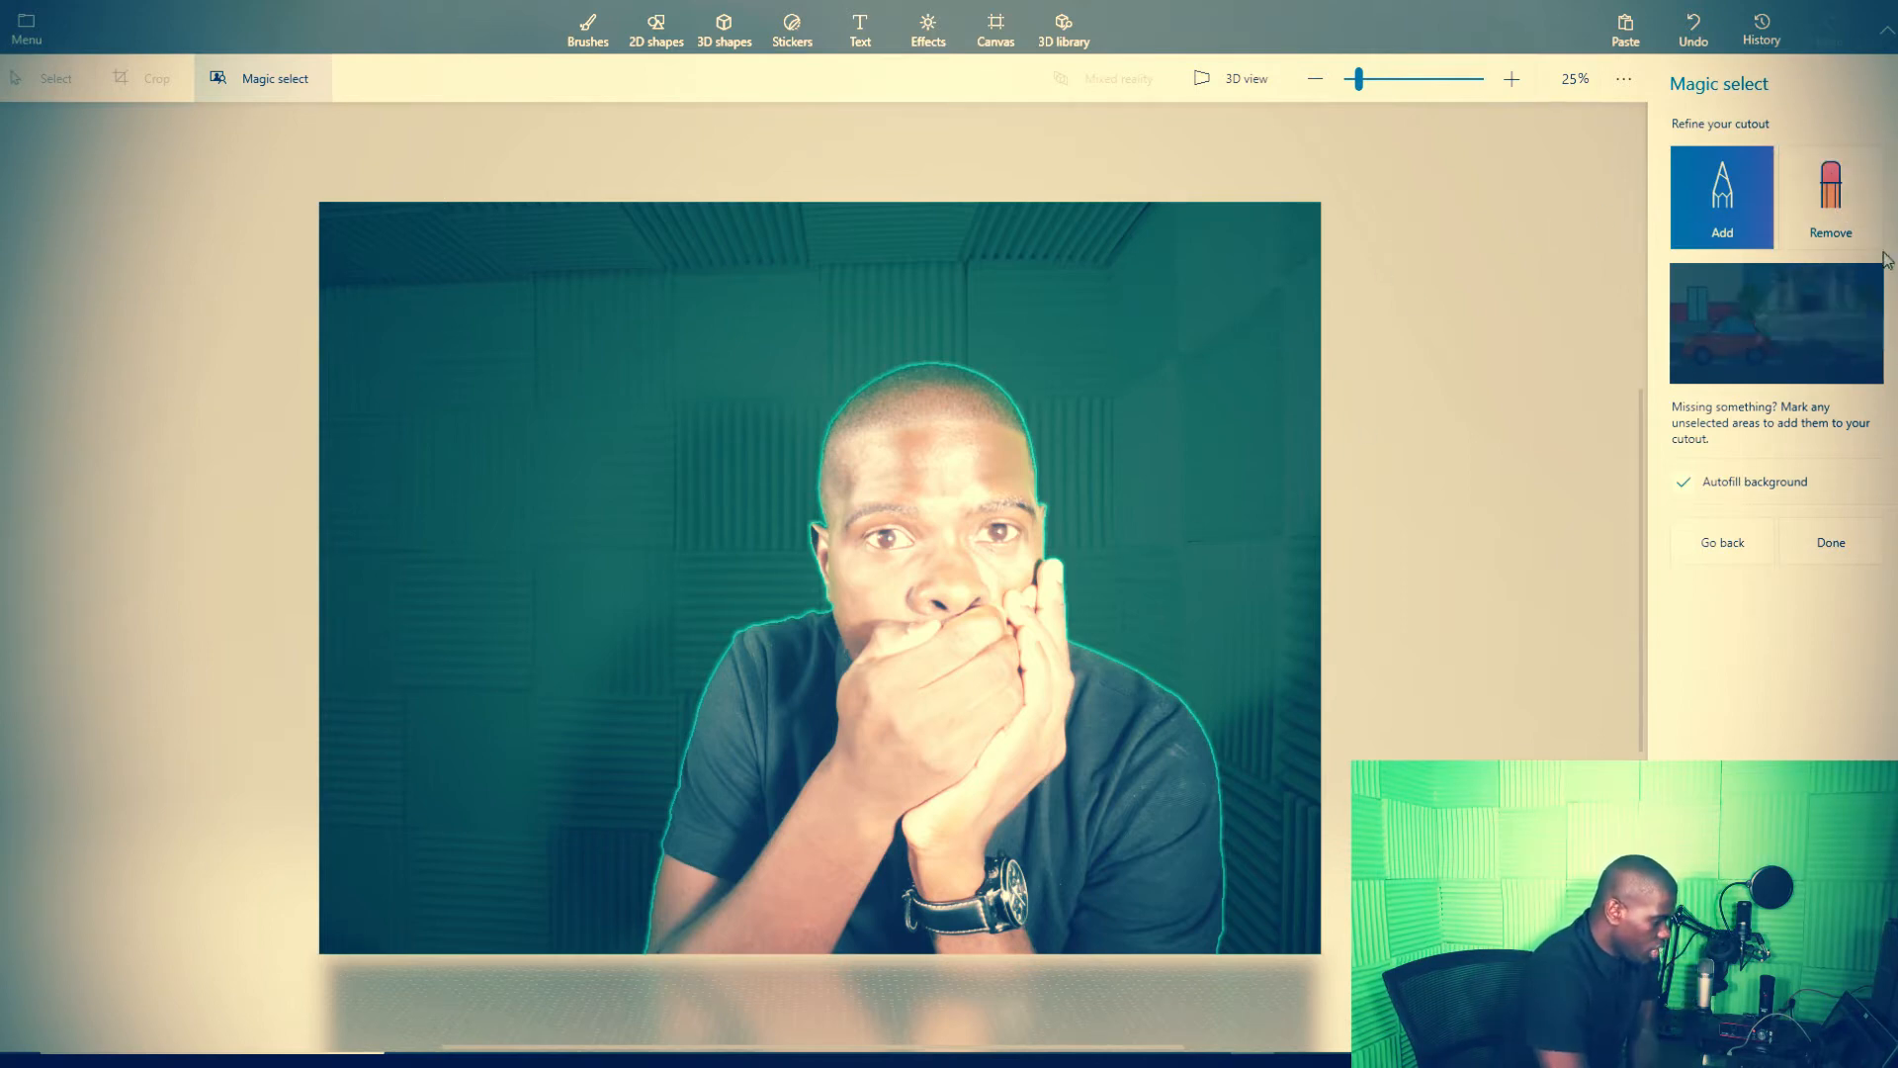
- Mark the background beside the man's head and along his shoulder and arm for removal from the cutout
left_click(1851, 243)
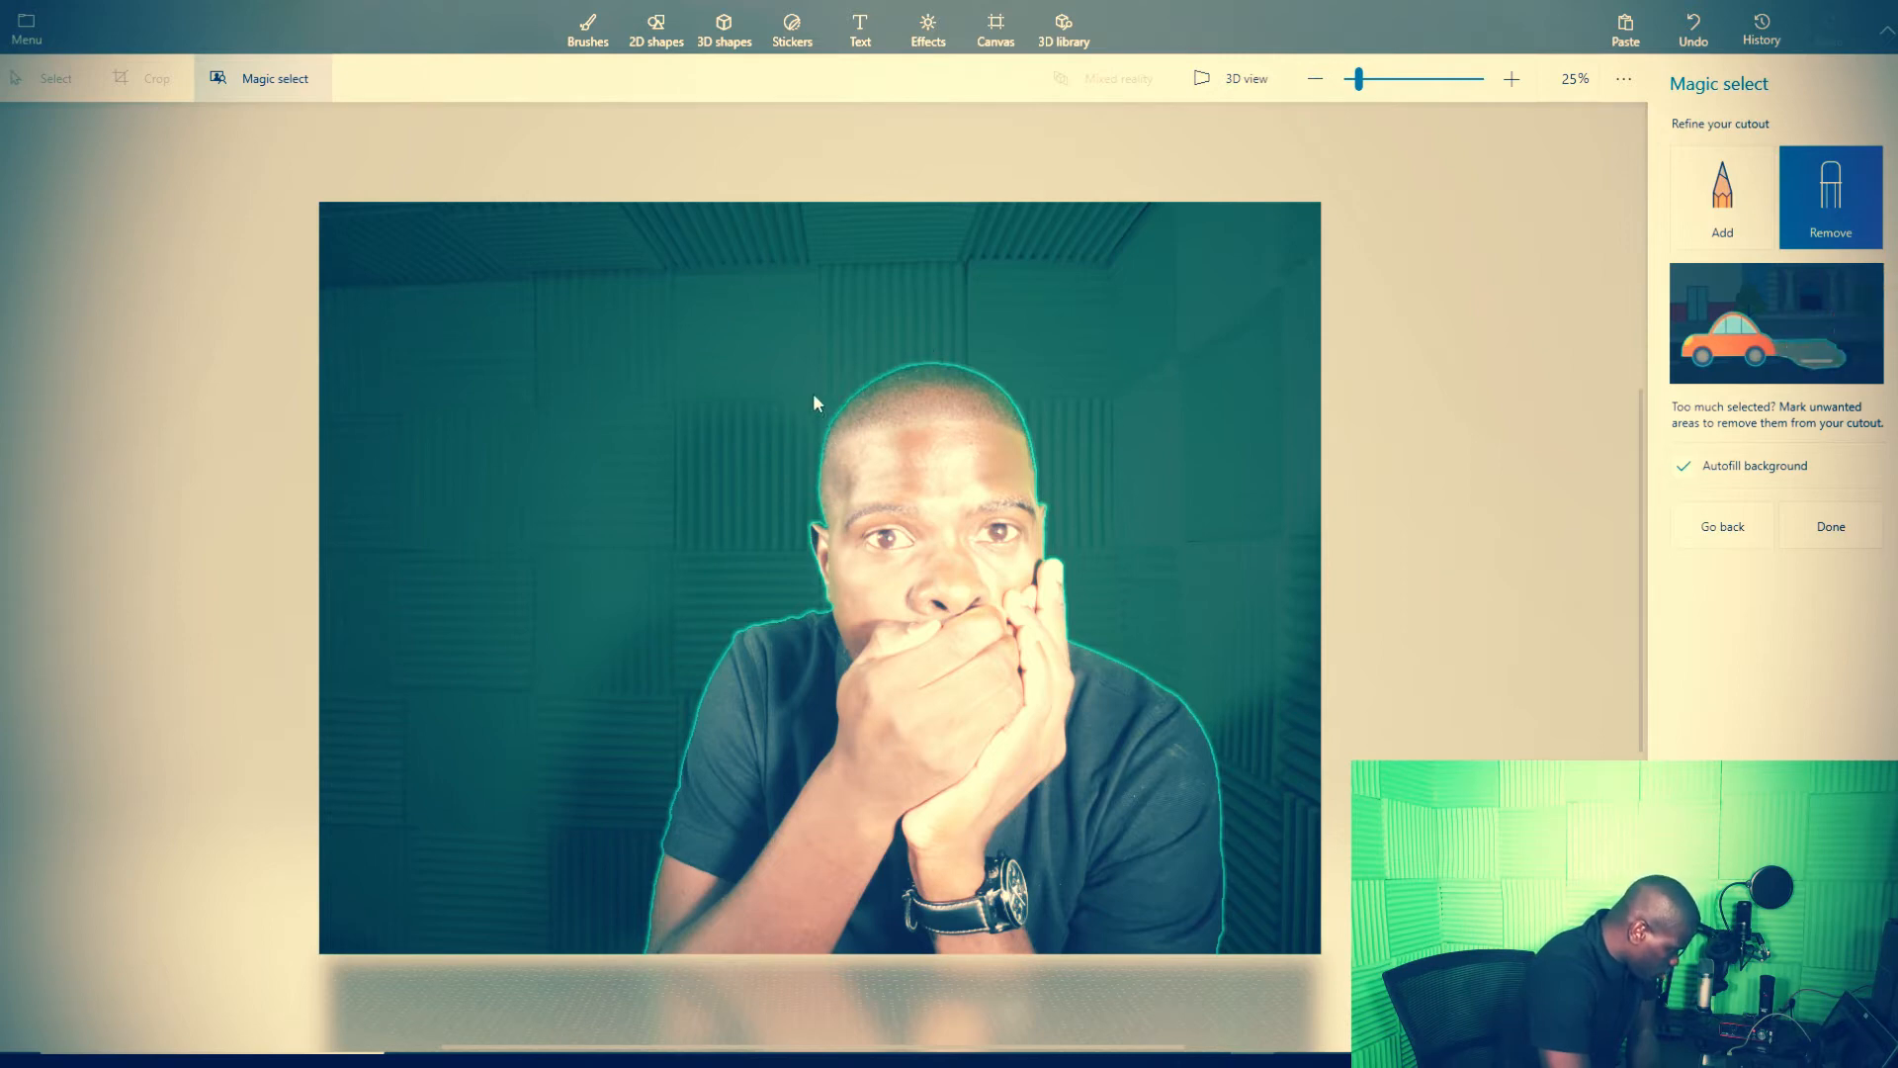
left_click_drag(787, 414, 761, 490)
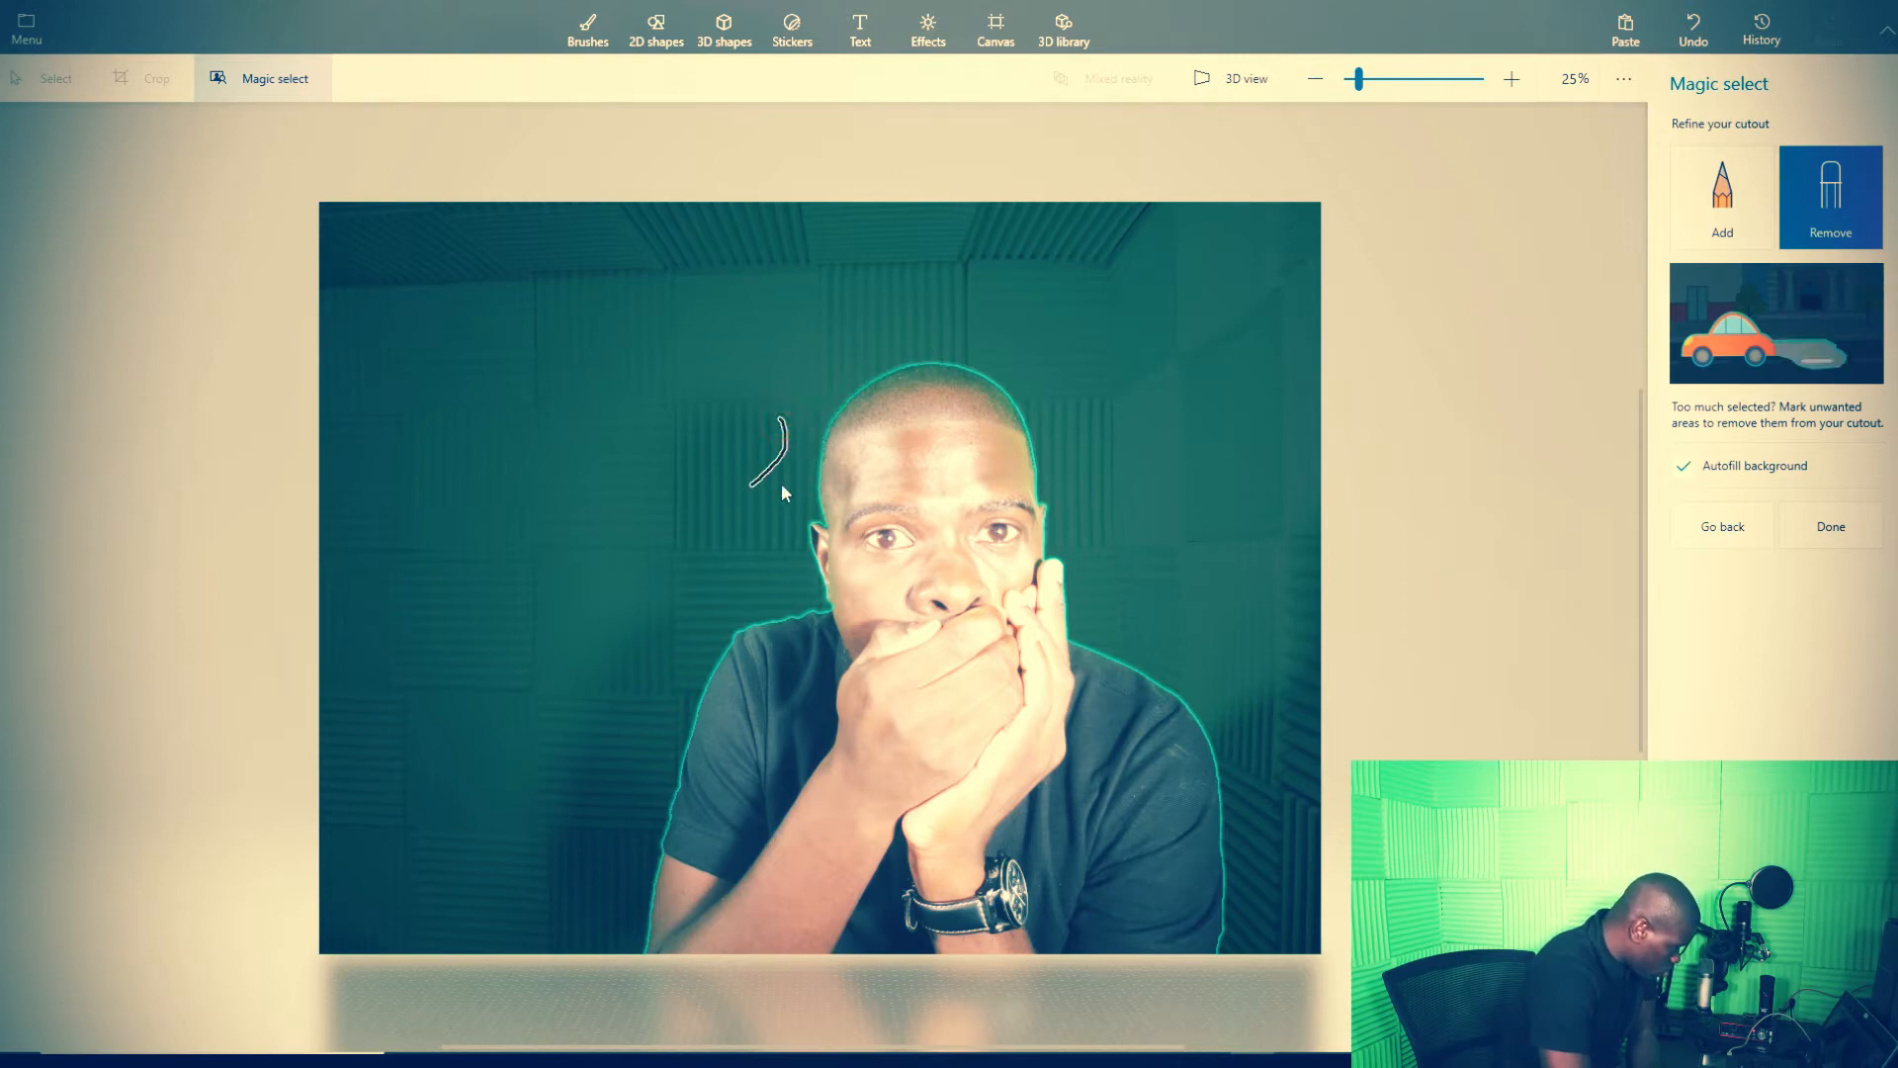
left_click_drag(811, 405, 788, 499)
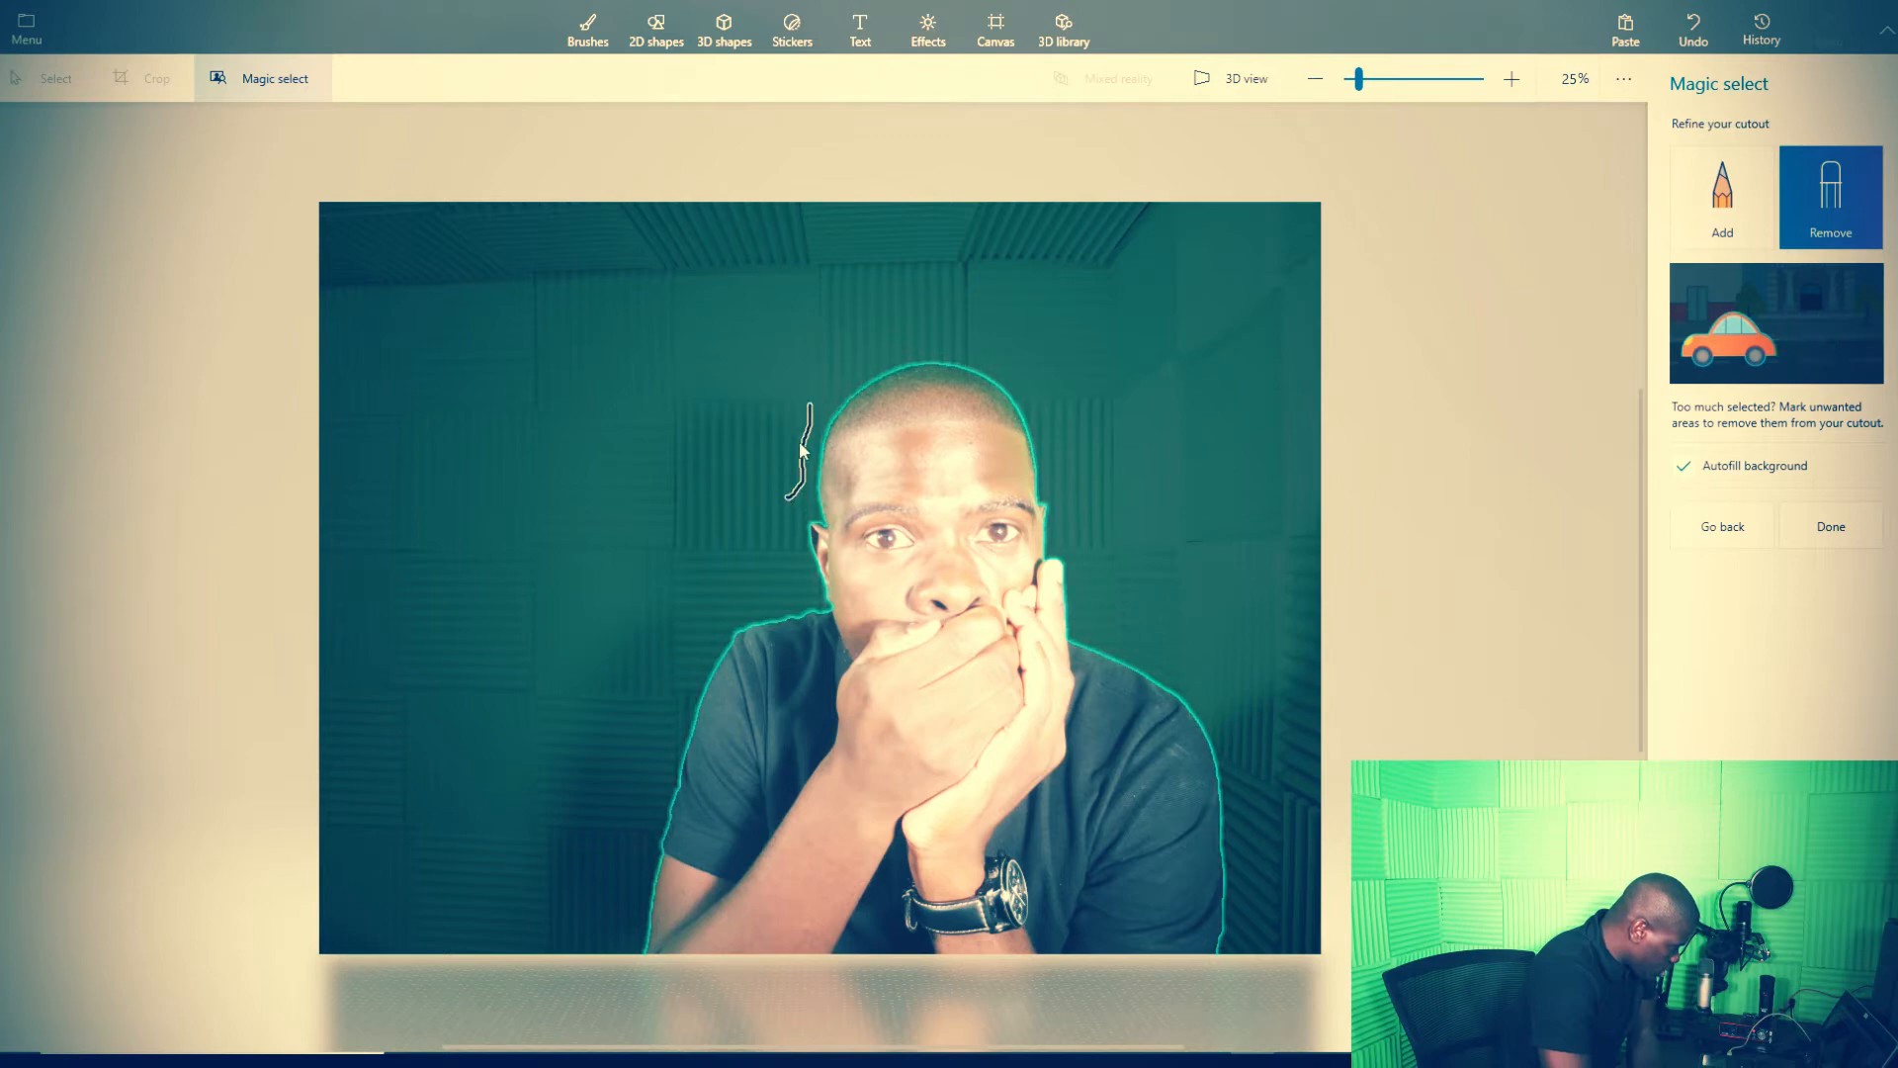
mouse_move(733, 609)
left_mouse_down()
mouse_move(671, 718)
mouse_move(673, 782)
left_mouse_up()
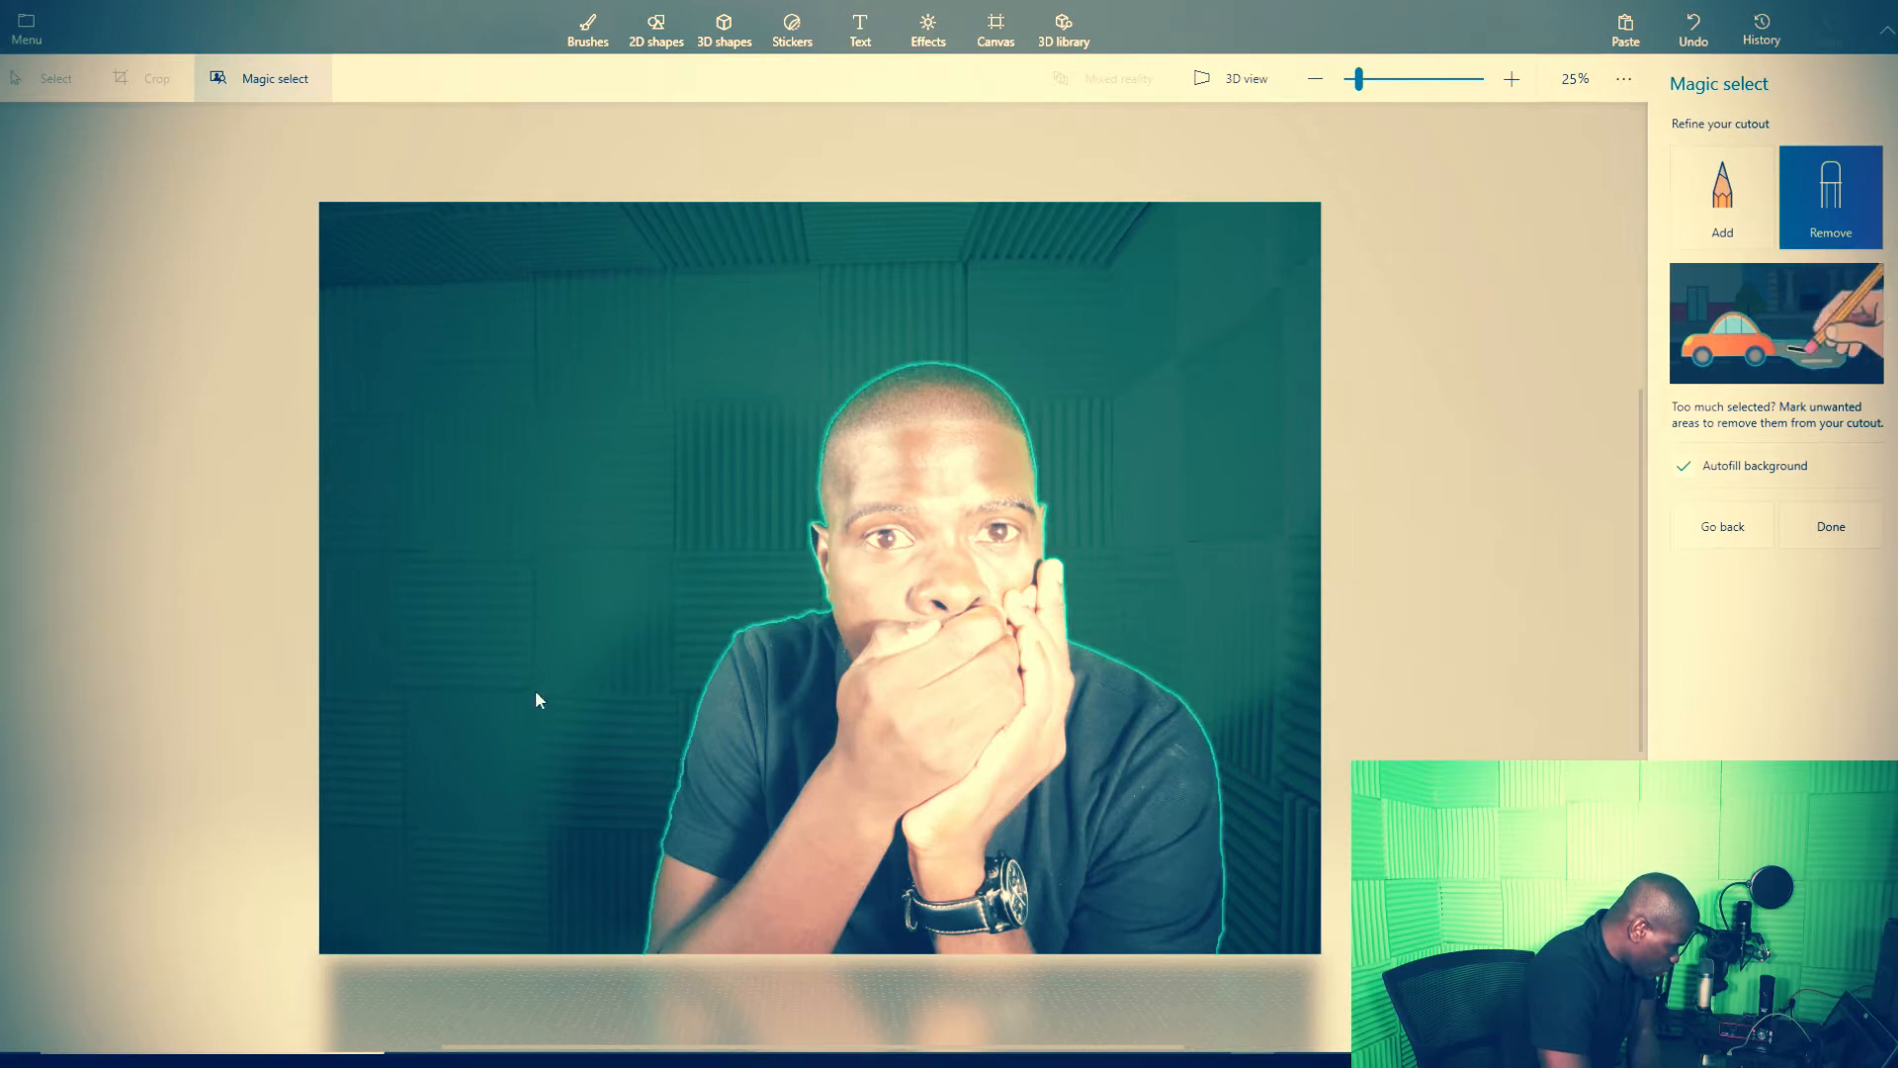
- Mark the man's face as part of the cutout and finish the Magic select with background autofill on
left_click(1730, 213)
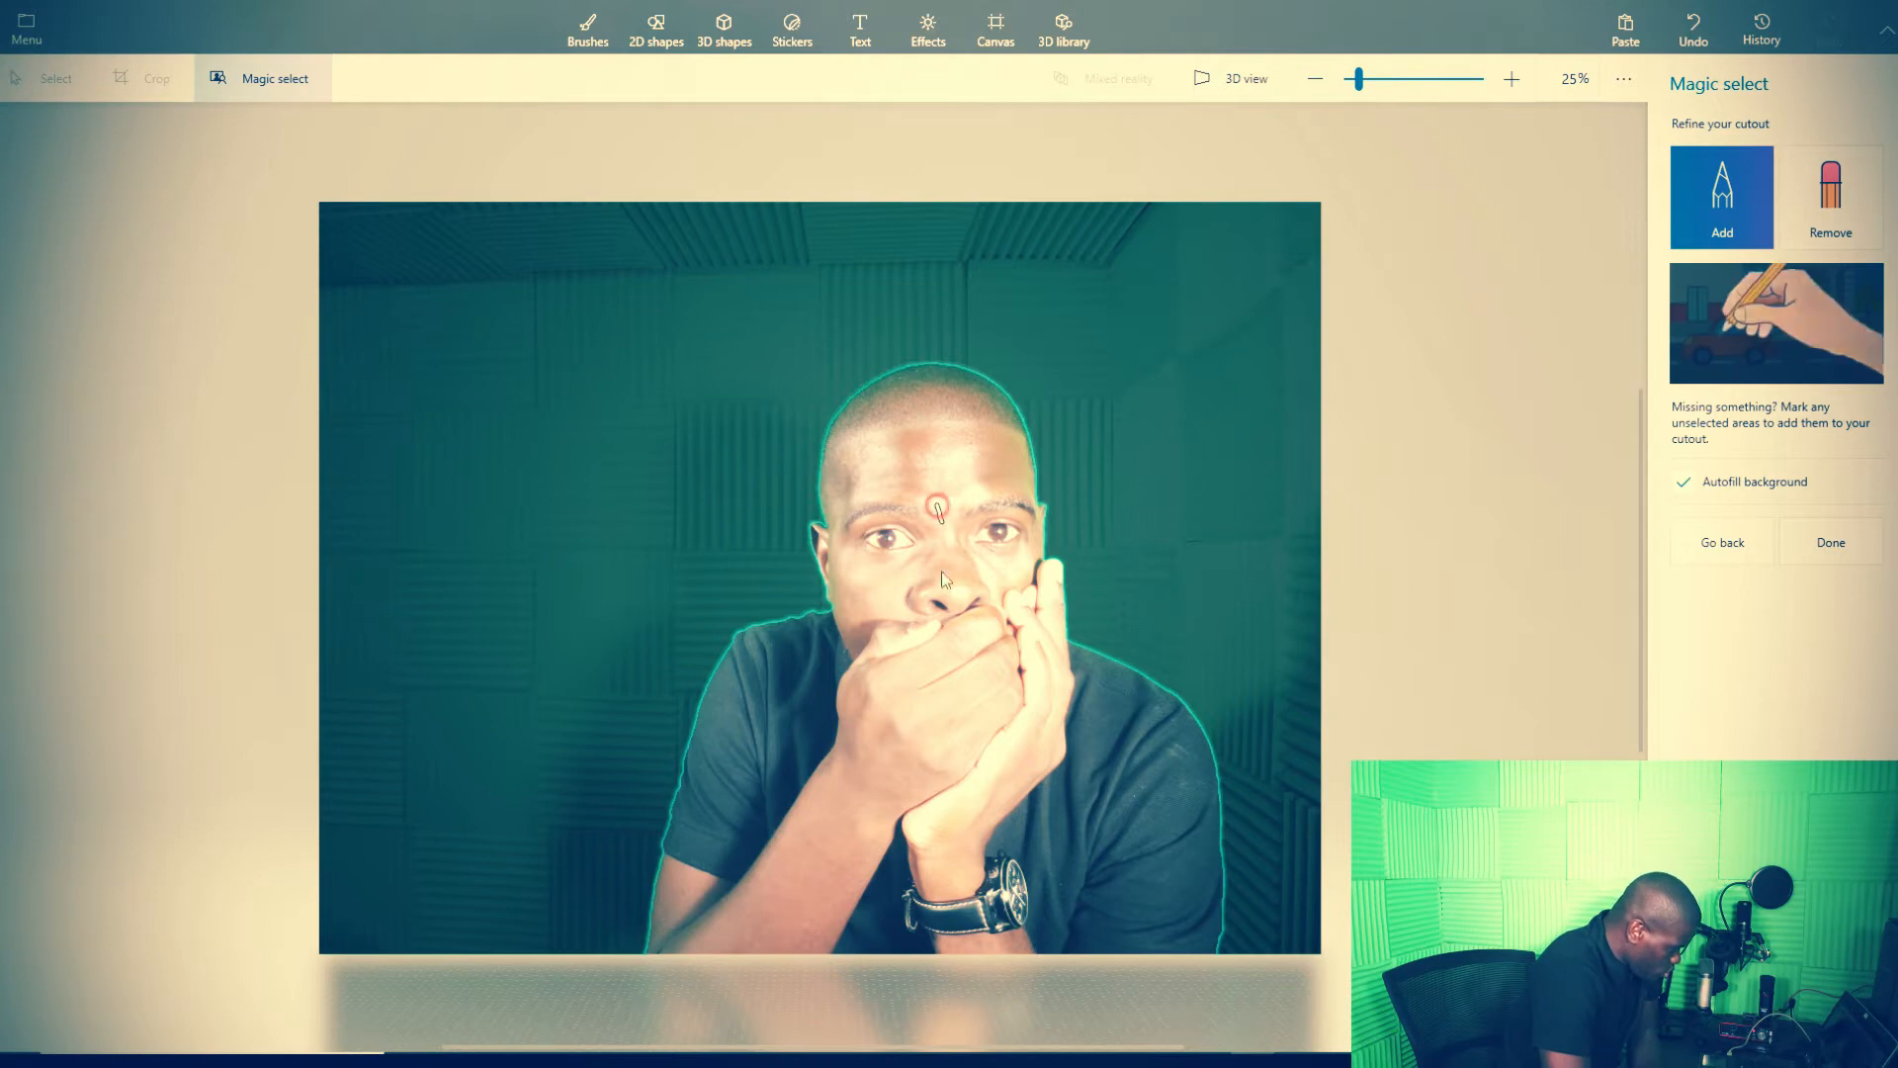
left_click(874, 516)
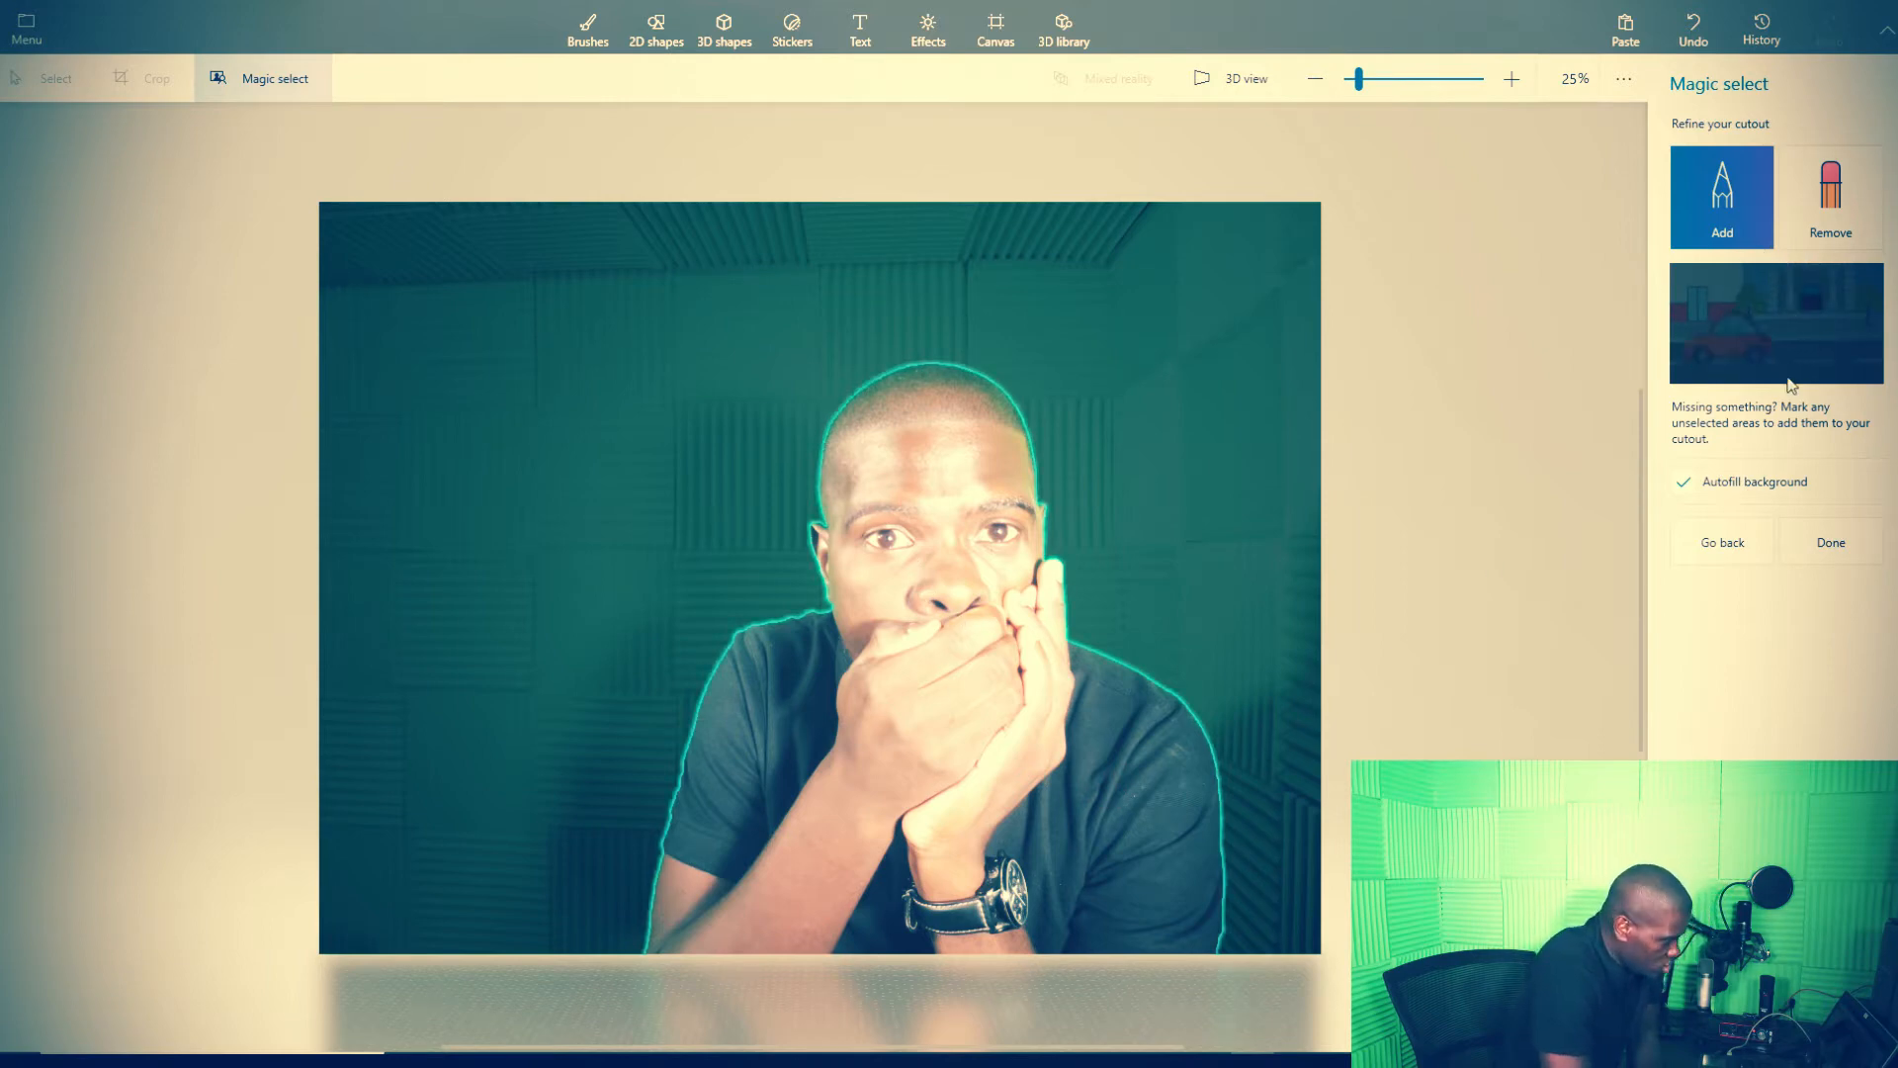
left_click_drag(927, 506, 937, 584)
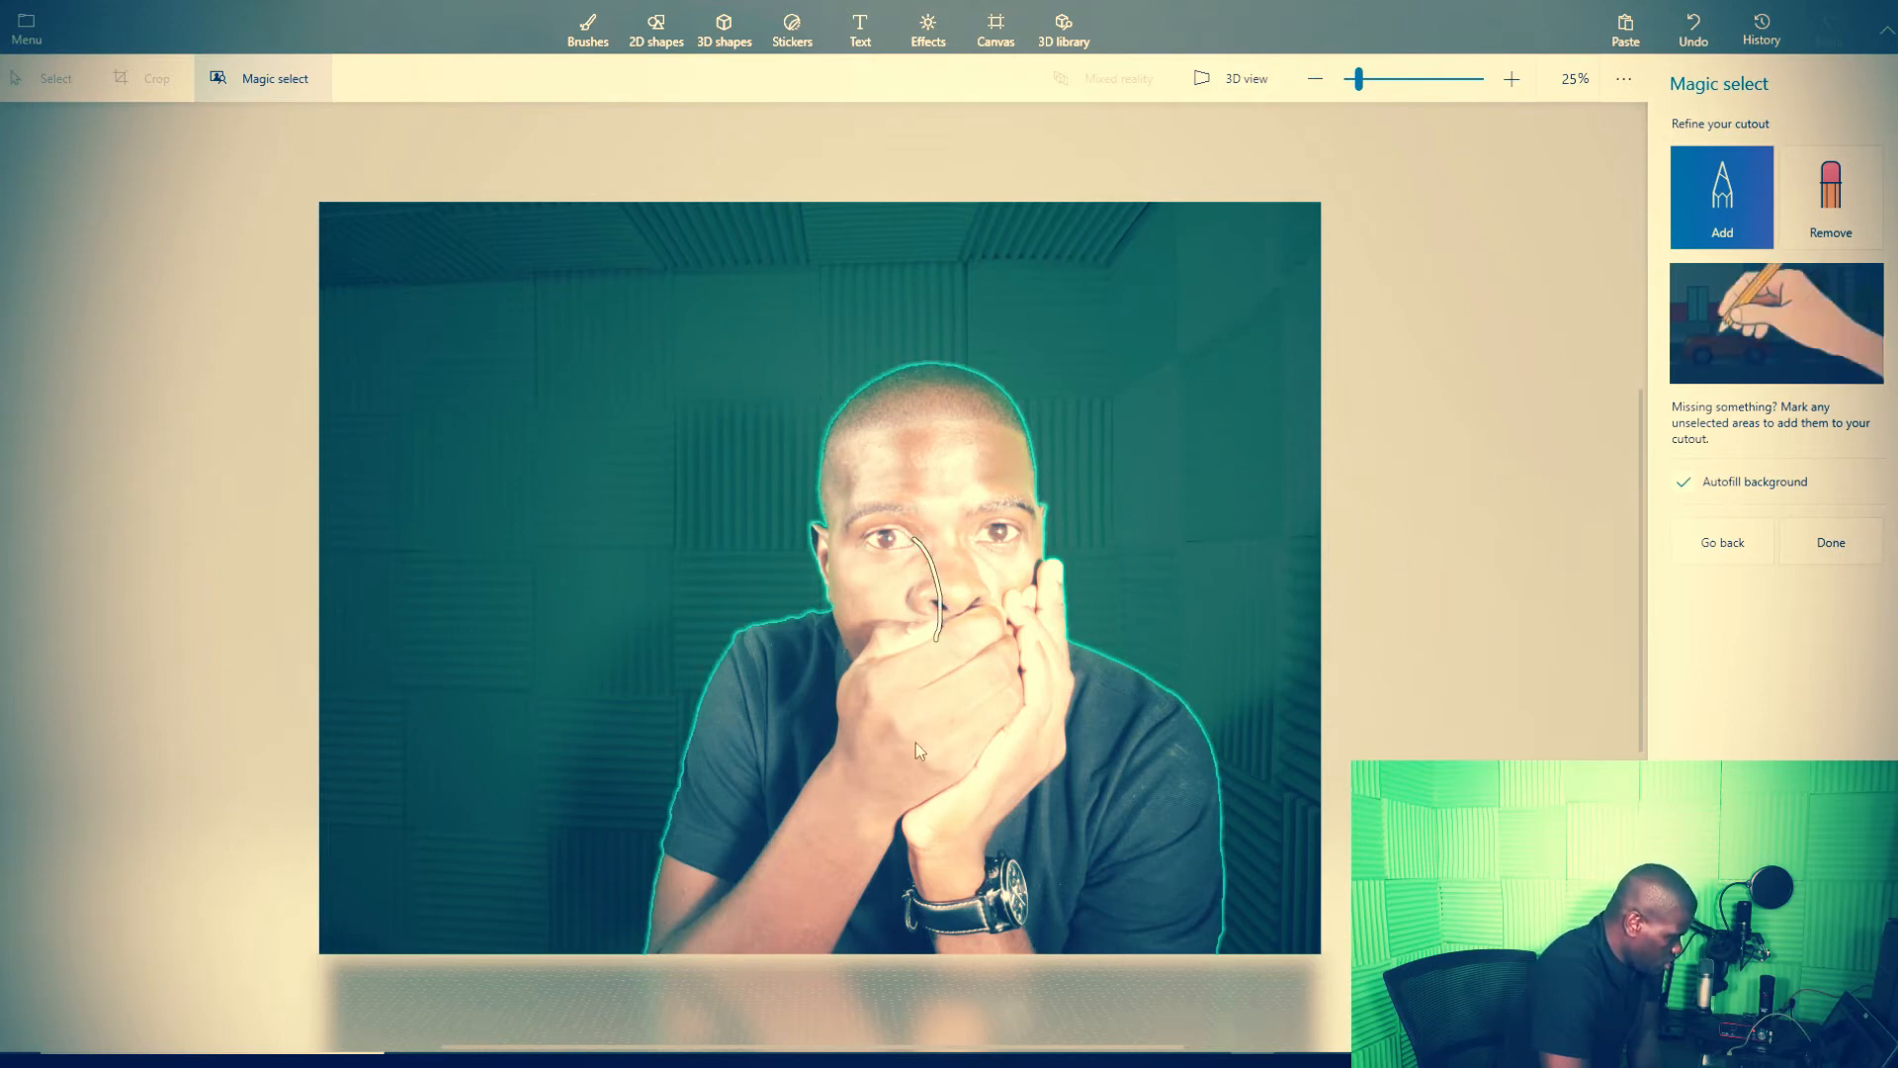
left_click(1817, 562)
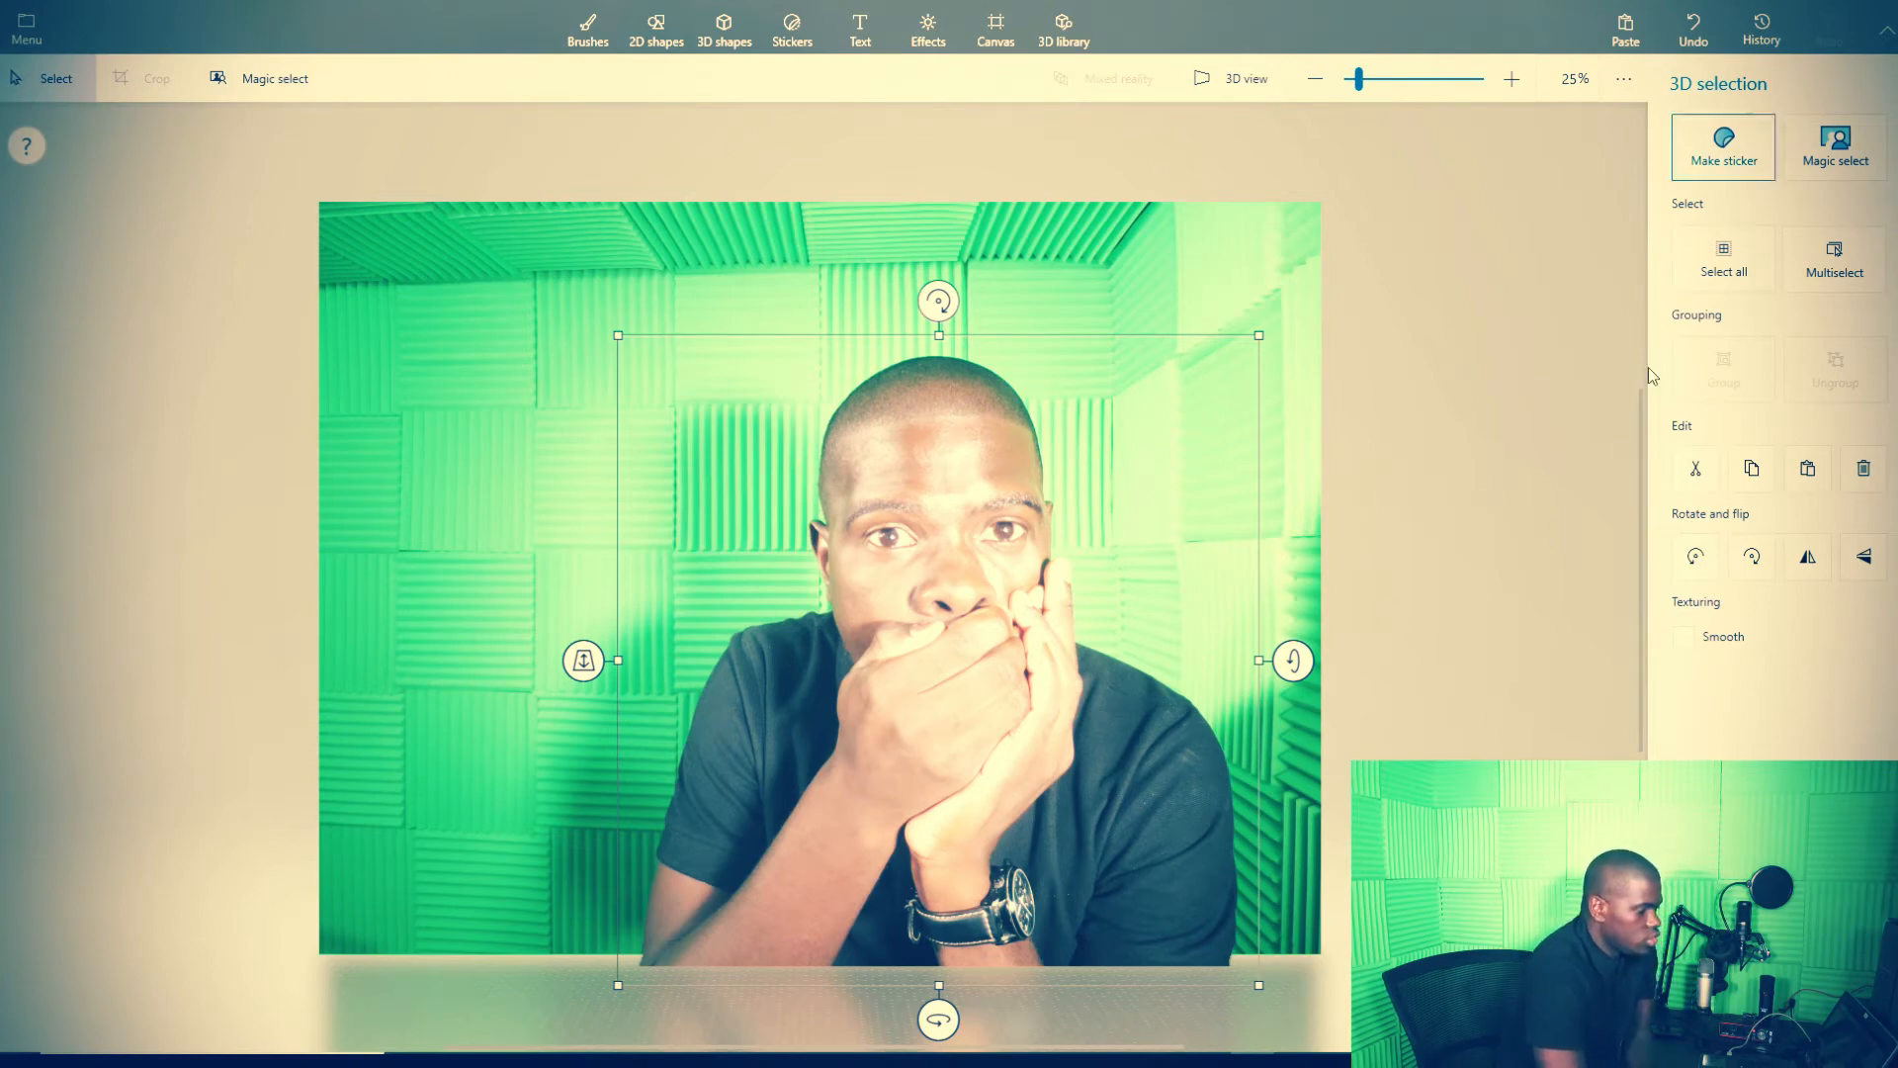
- Make a sticker from the cutout of the man and commit it to the canvas
left_click(1751, 468)
left_click(1746, 162)
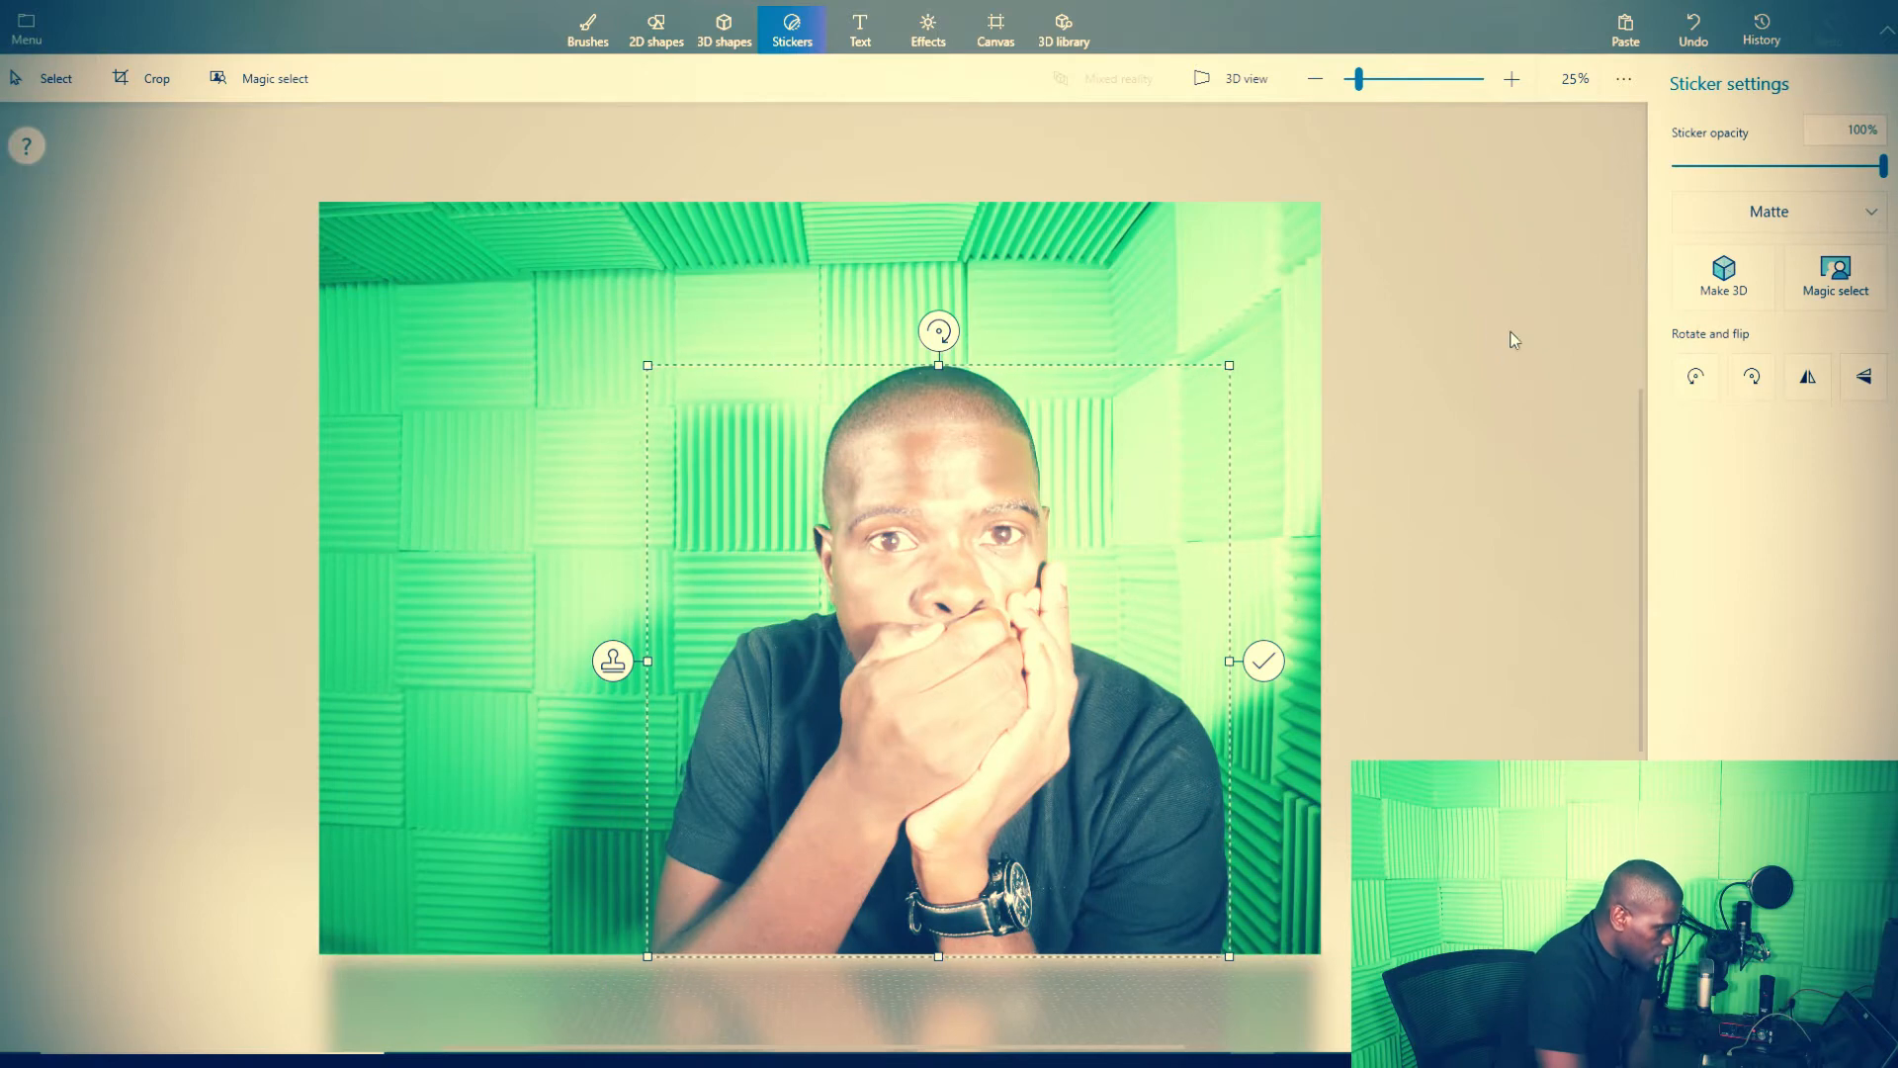
left_click(1264, 666)
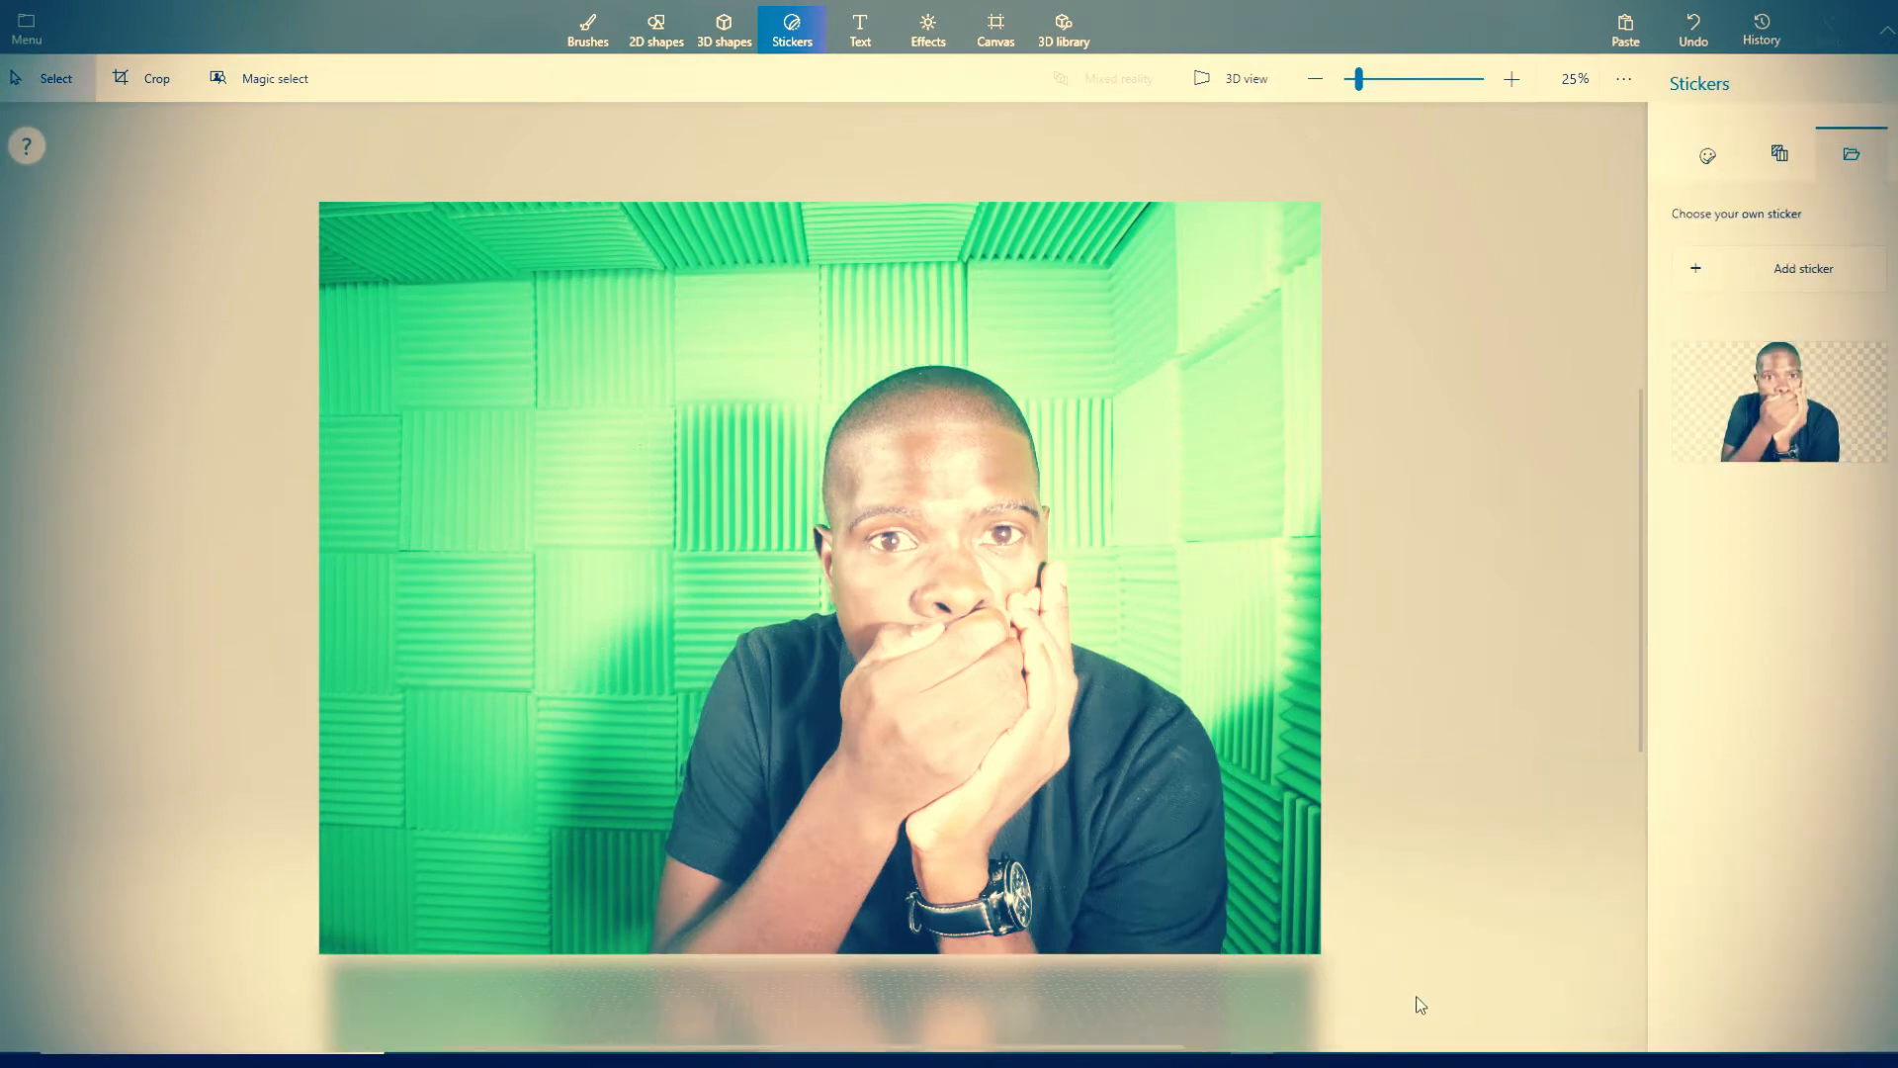
- Clear the whole photo from the canvas and make the canvas transparent
left_click_drag(1416, 1008, 228, 169)
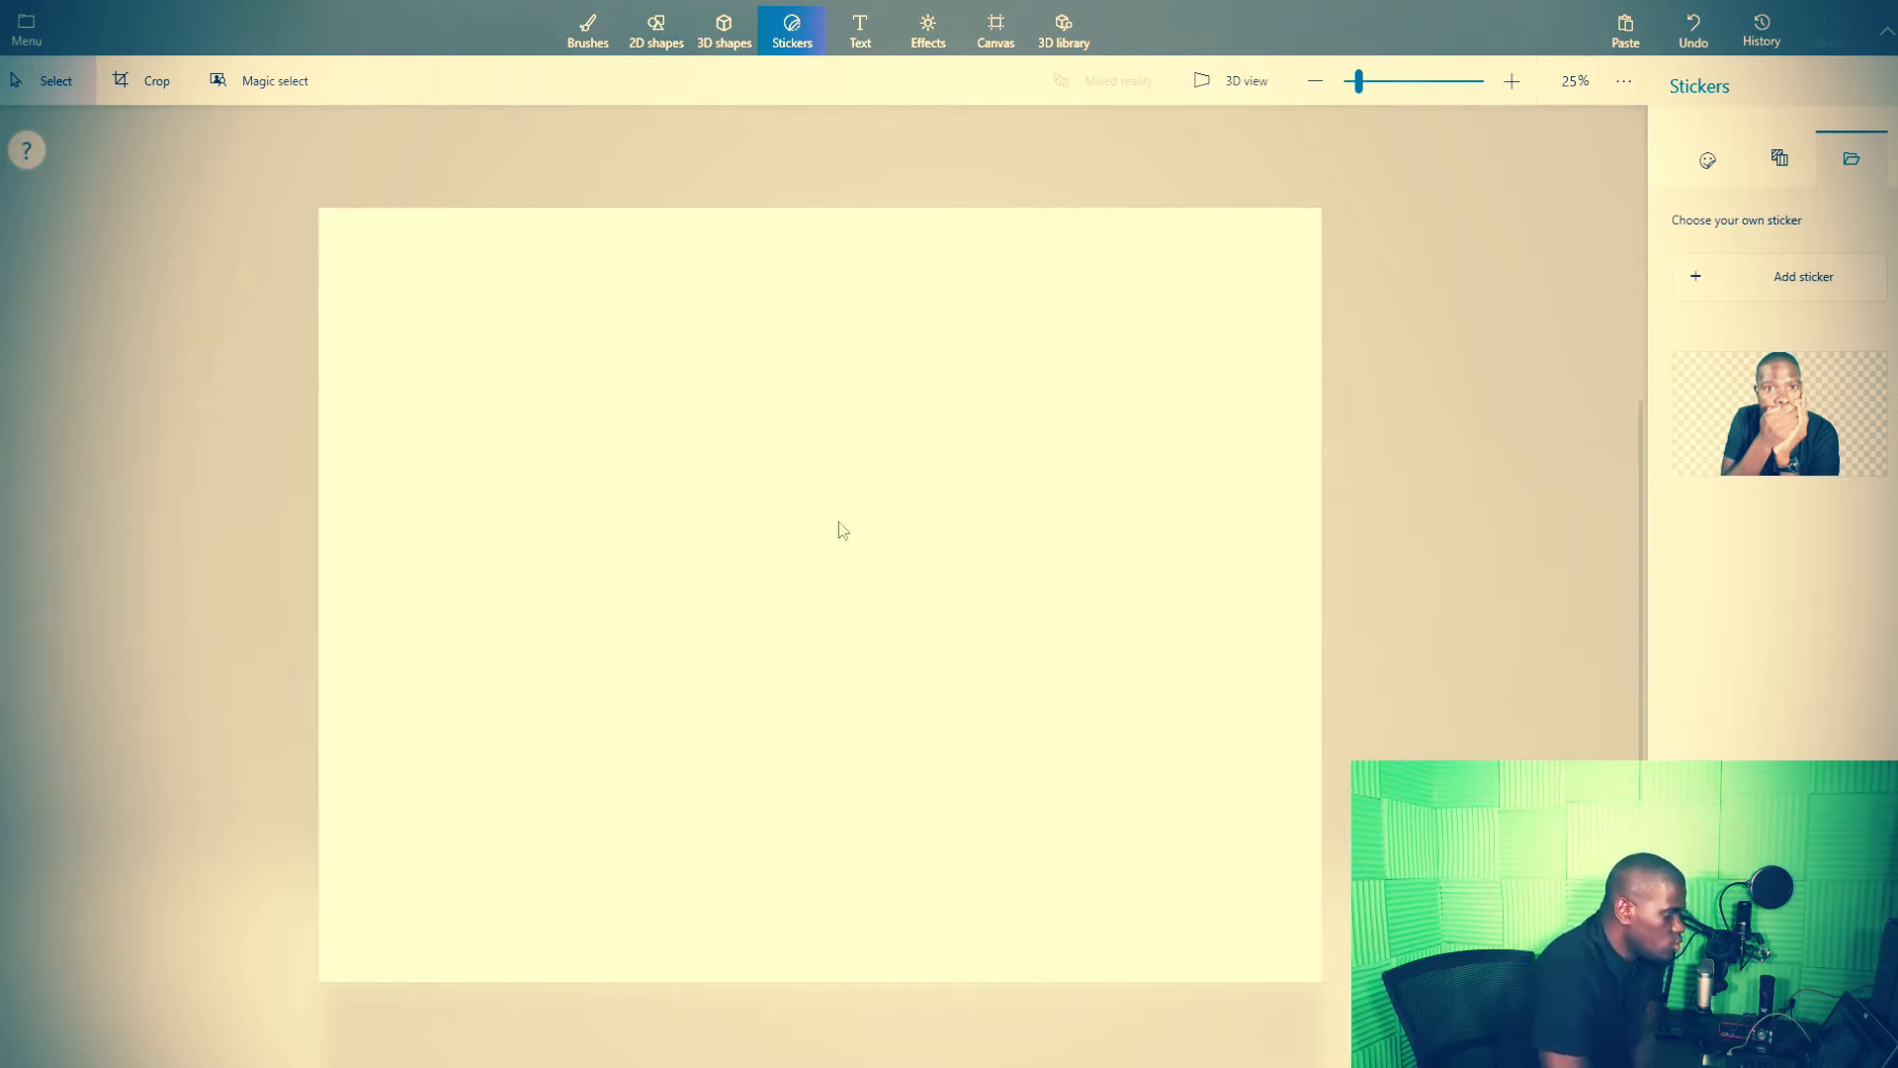
left_click(995, 31)
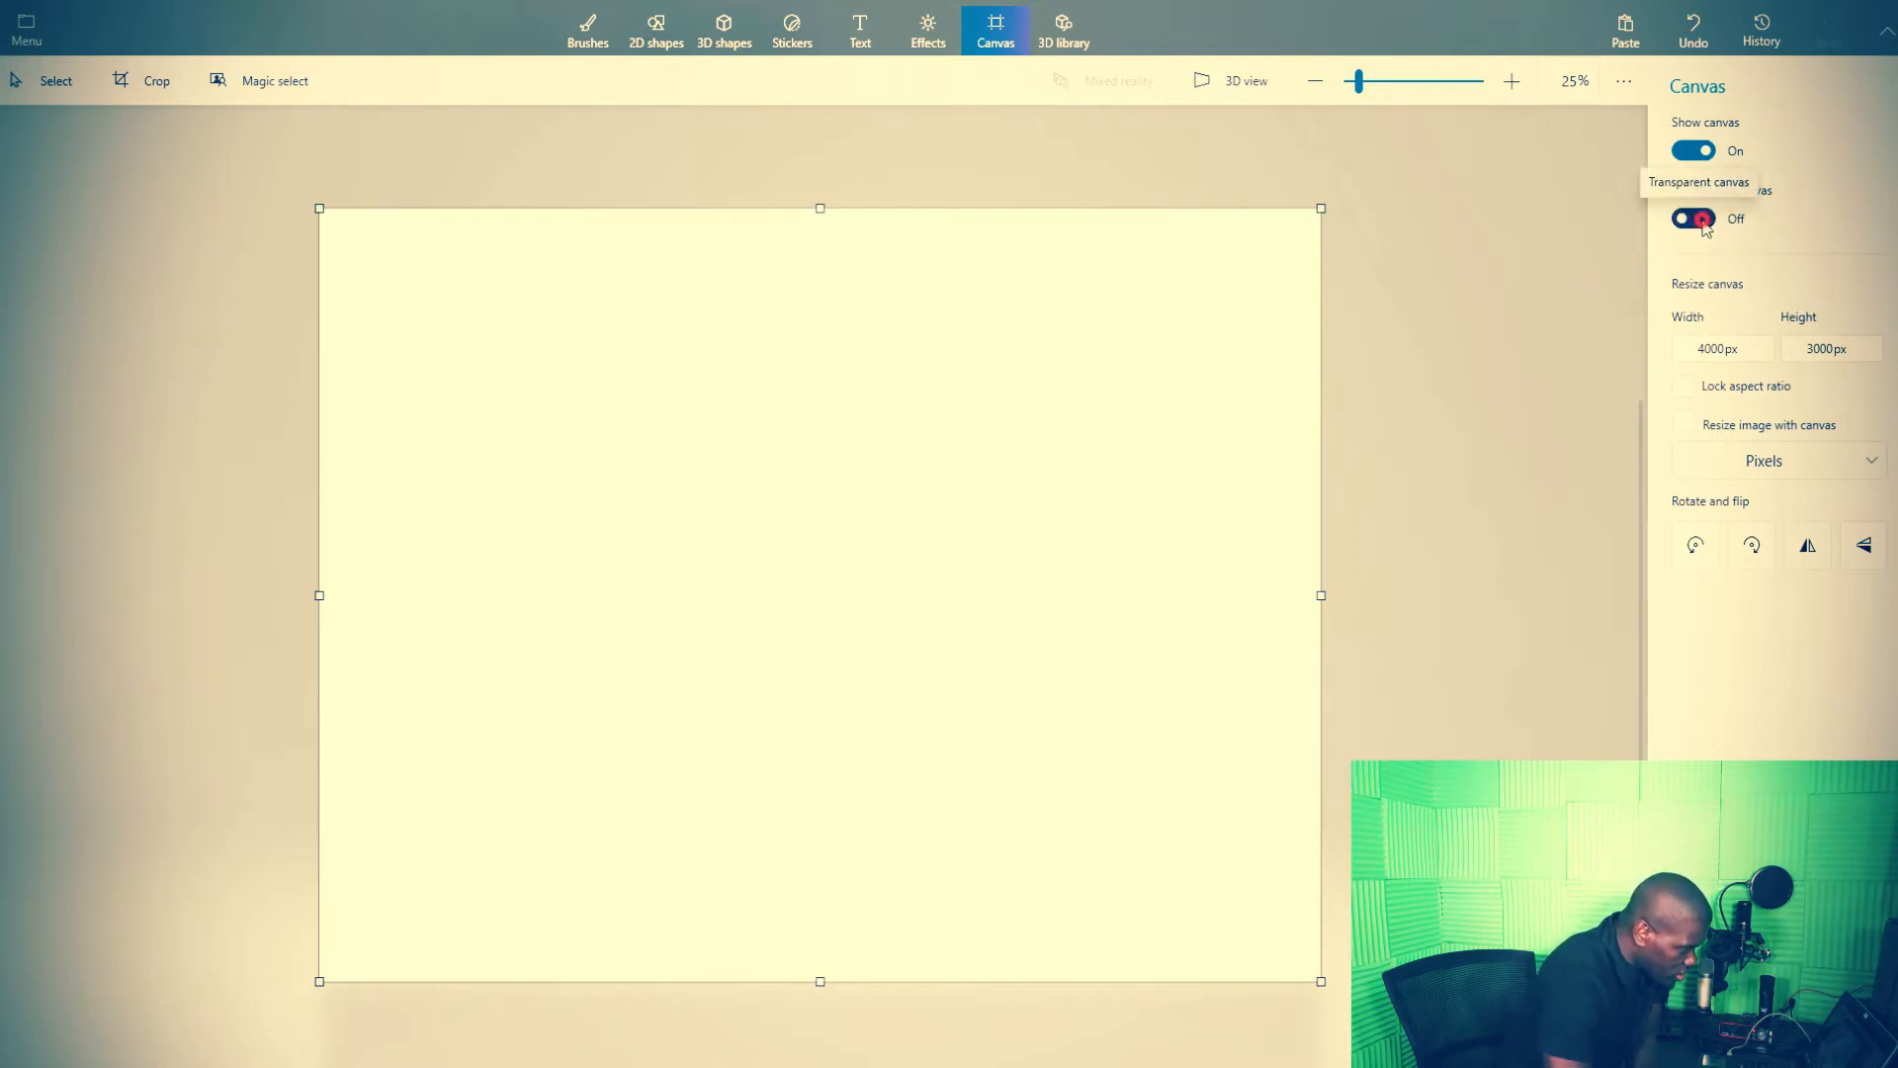
left_click(1694, 218)
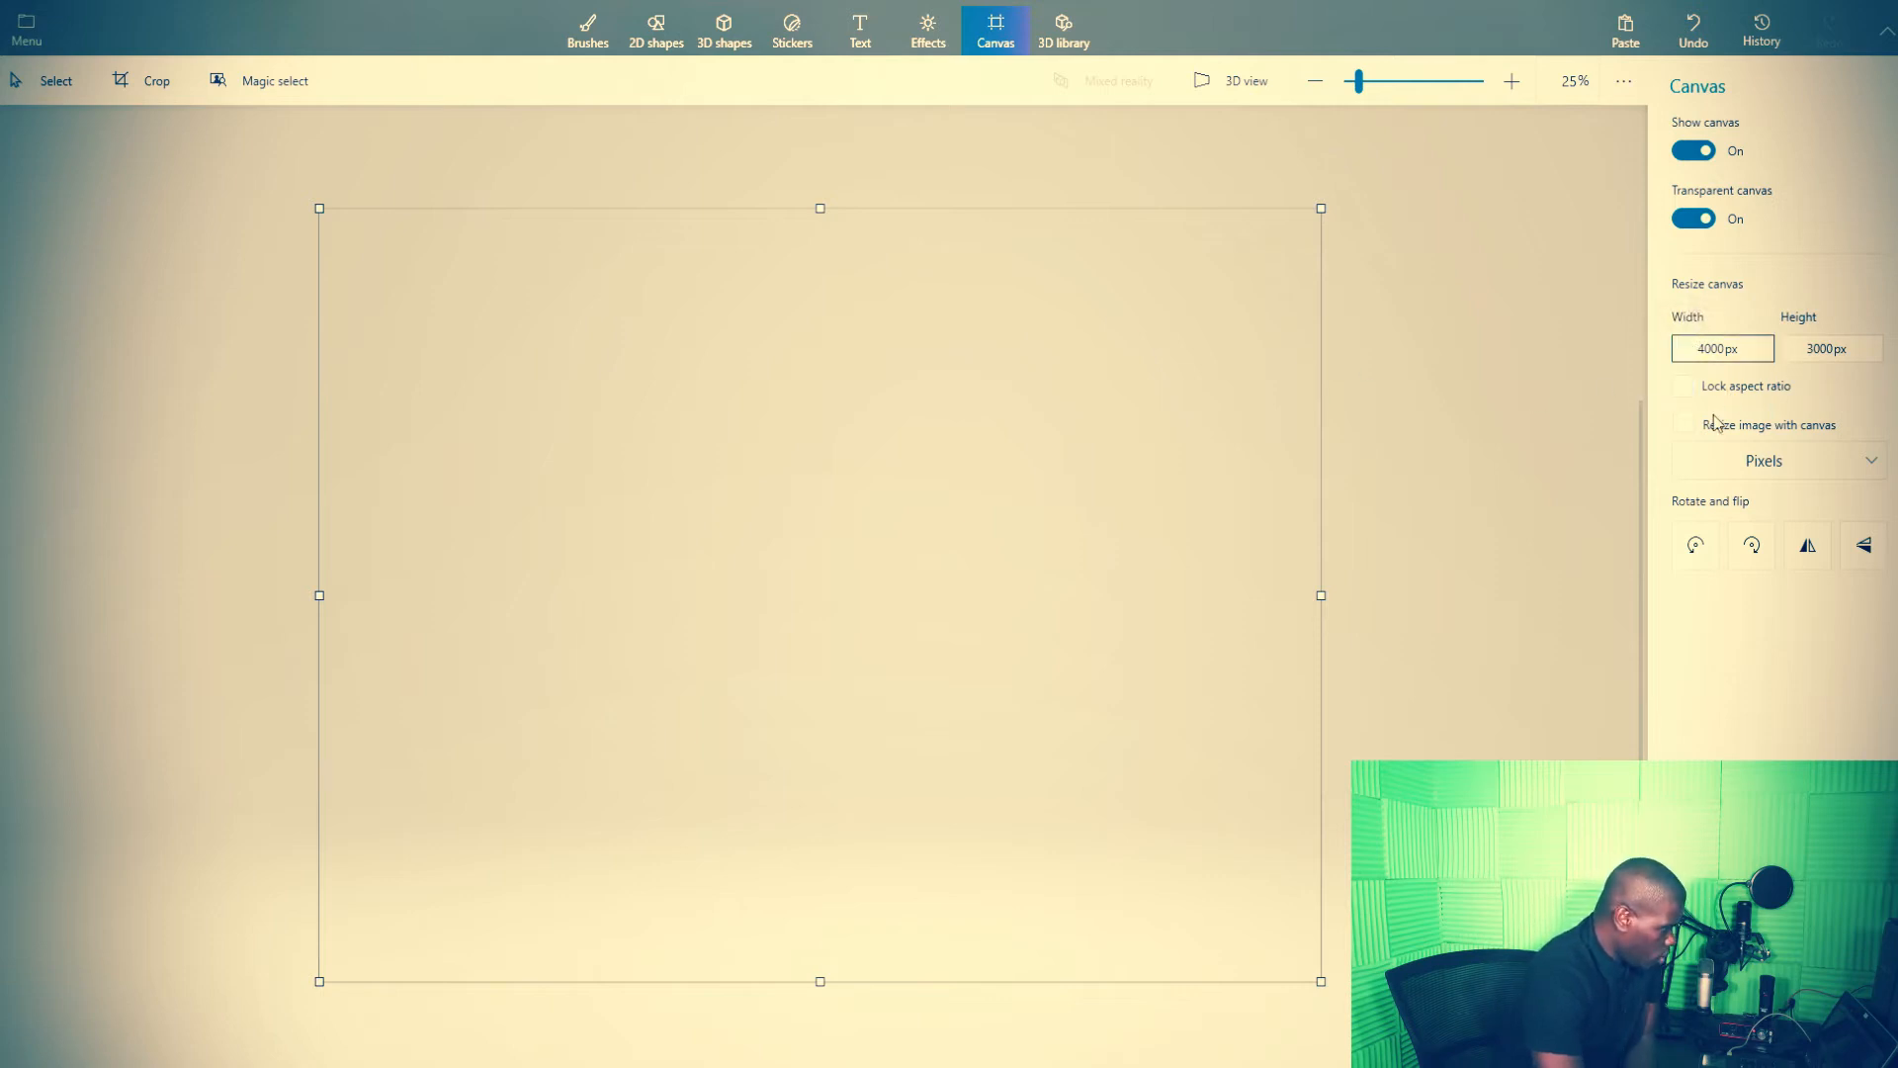
- Resize the canvas to 1920 px wide and 1080 px high
double_click(1713, 348)
type("10")
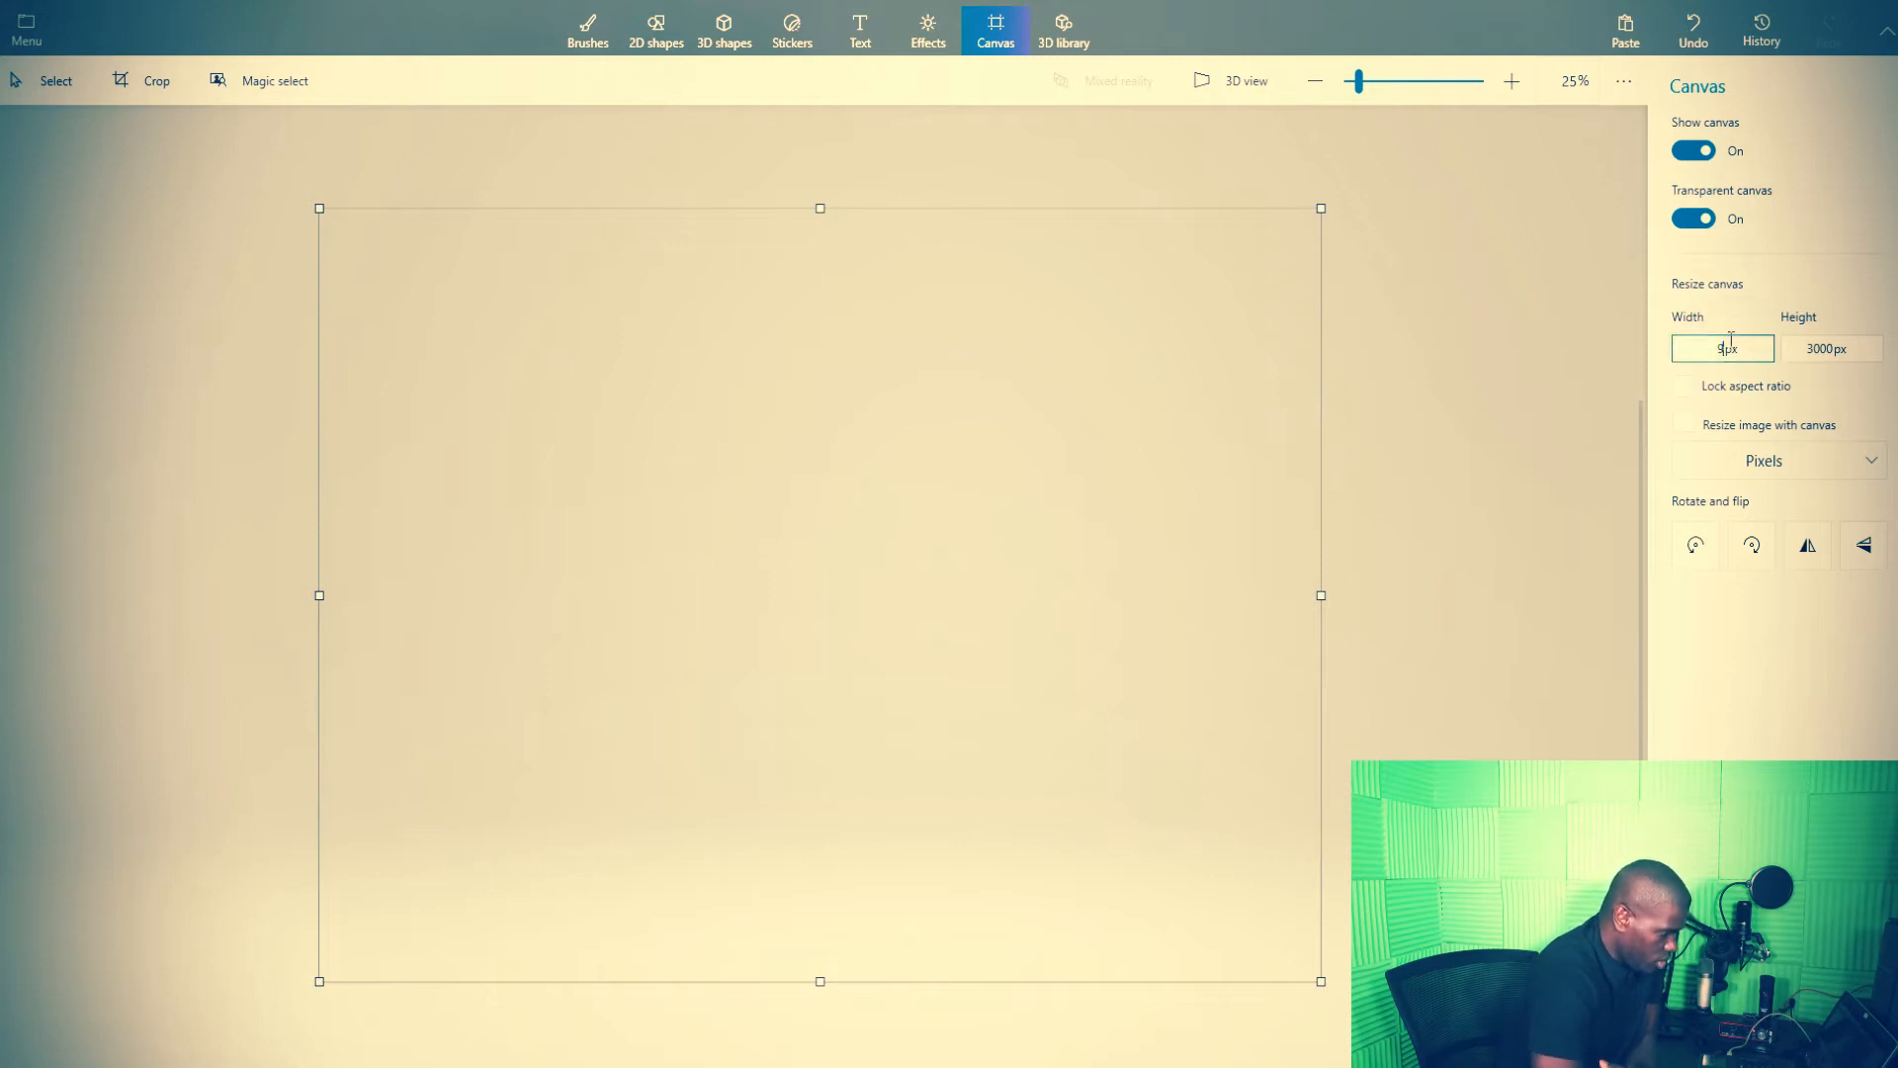
key("BackSpace")
key("BackSpace")
type("1920")
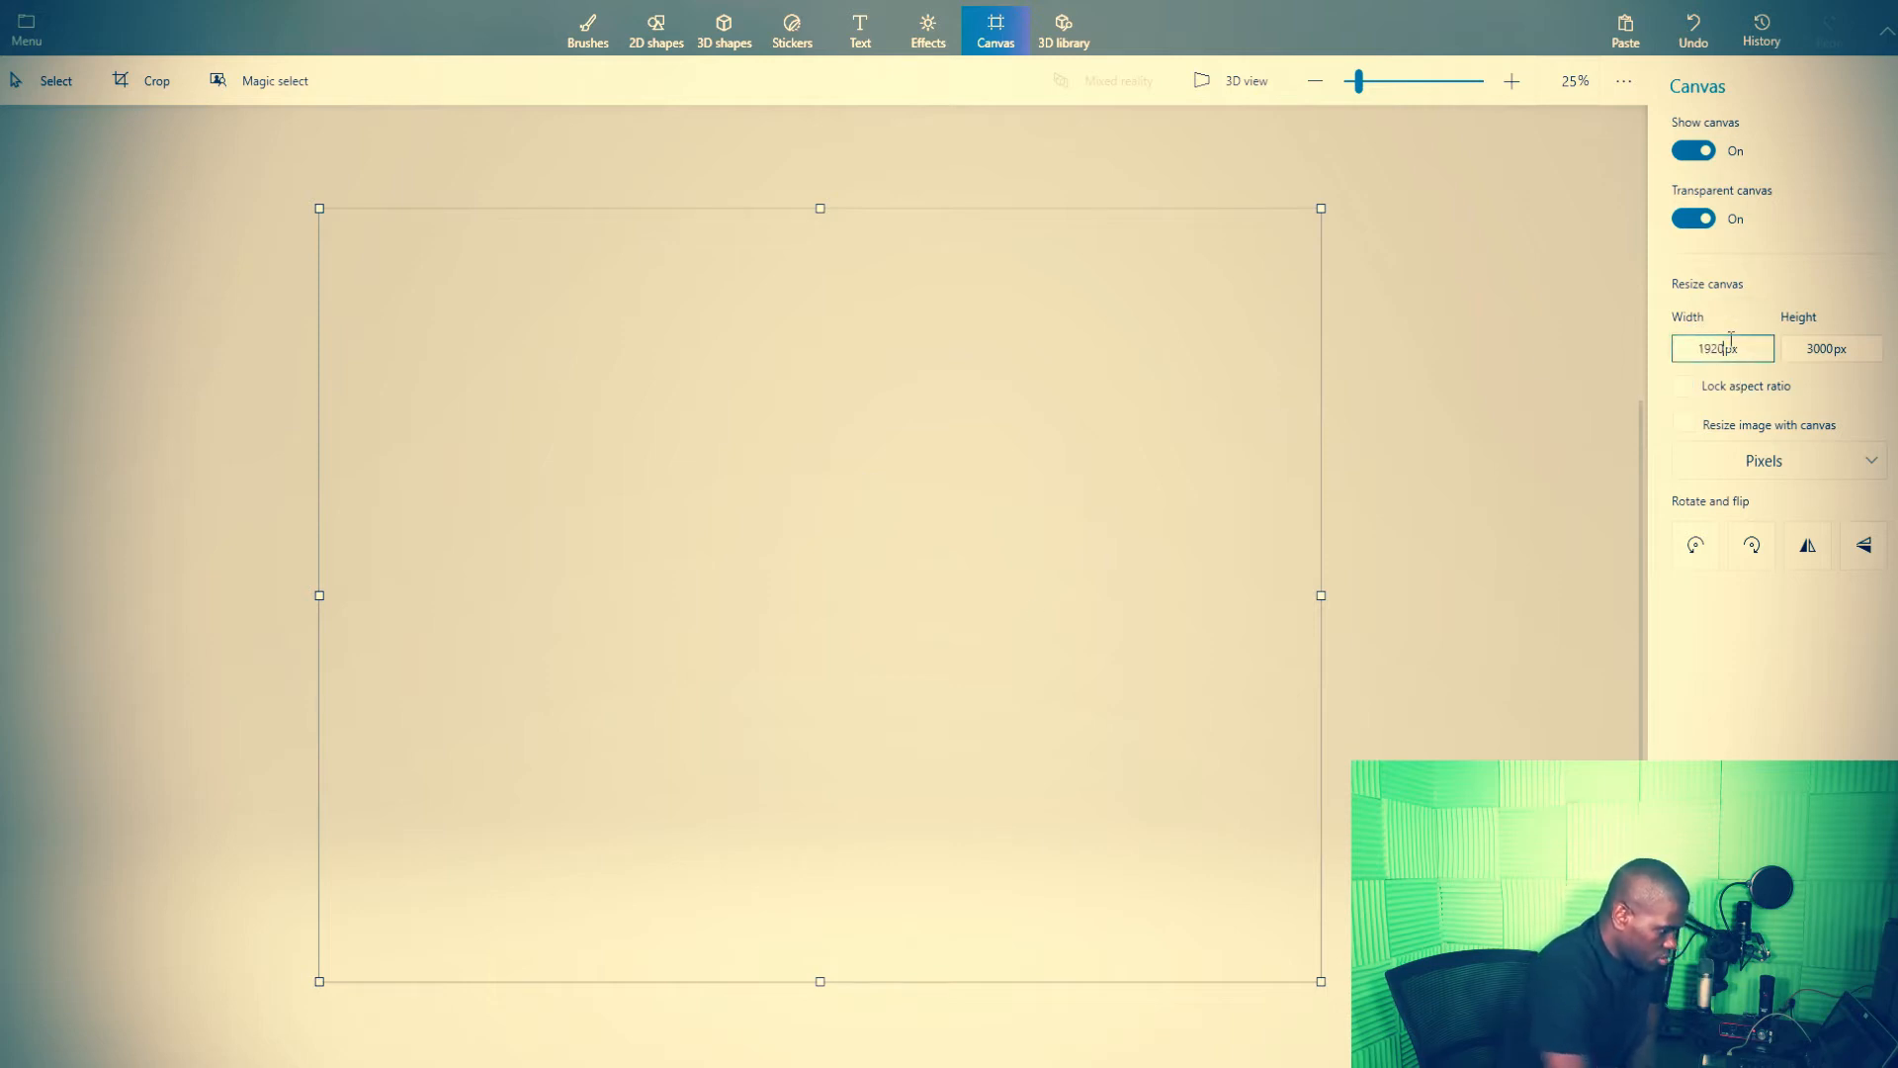
left_click(1810, 349)
double_click(1809, 348)
type("1080")
left_click(1812, 269)
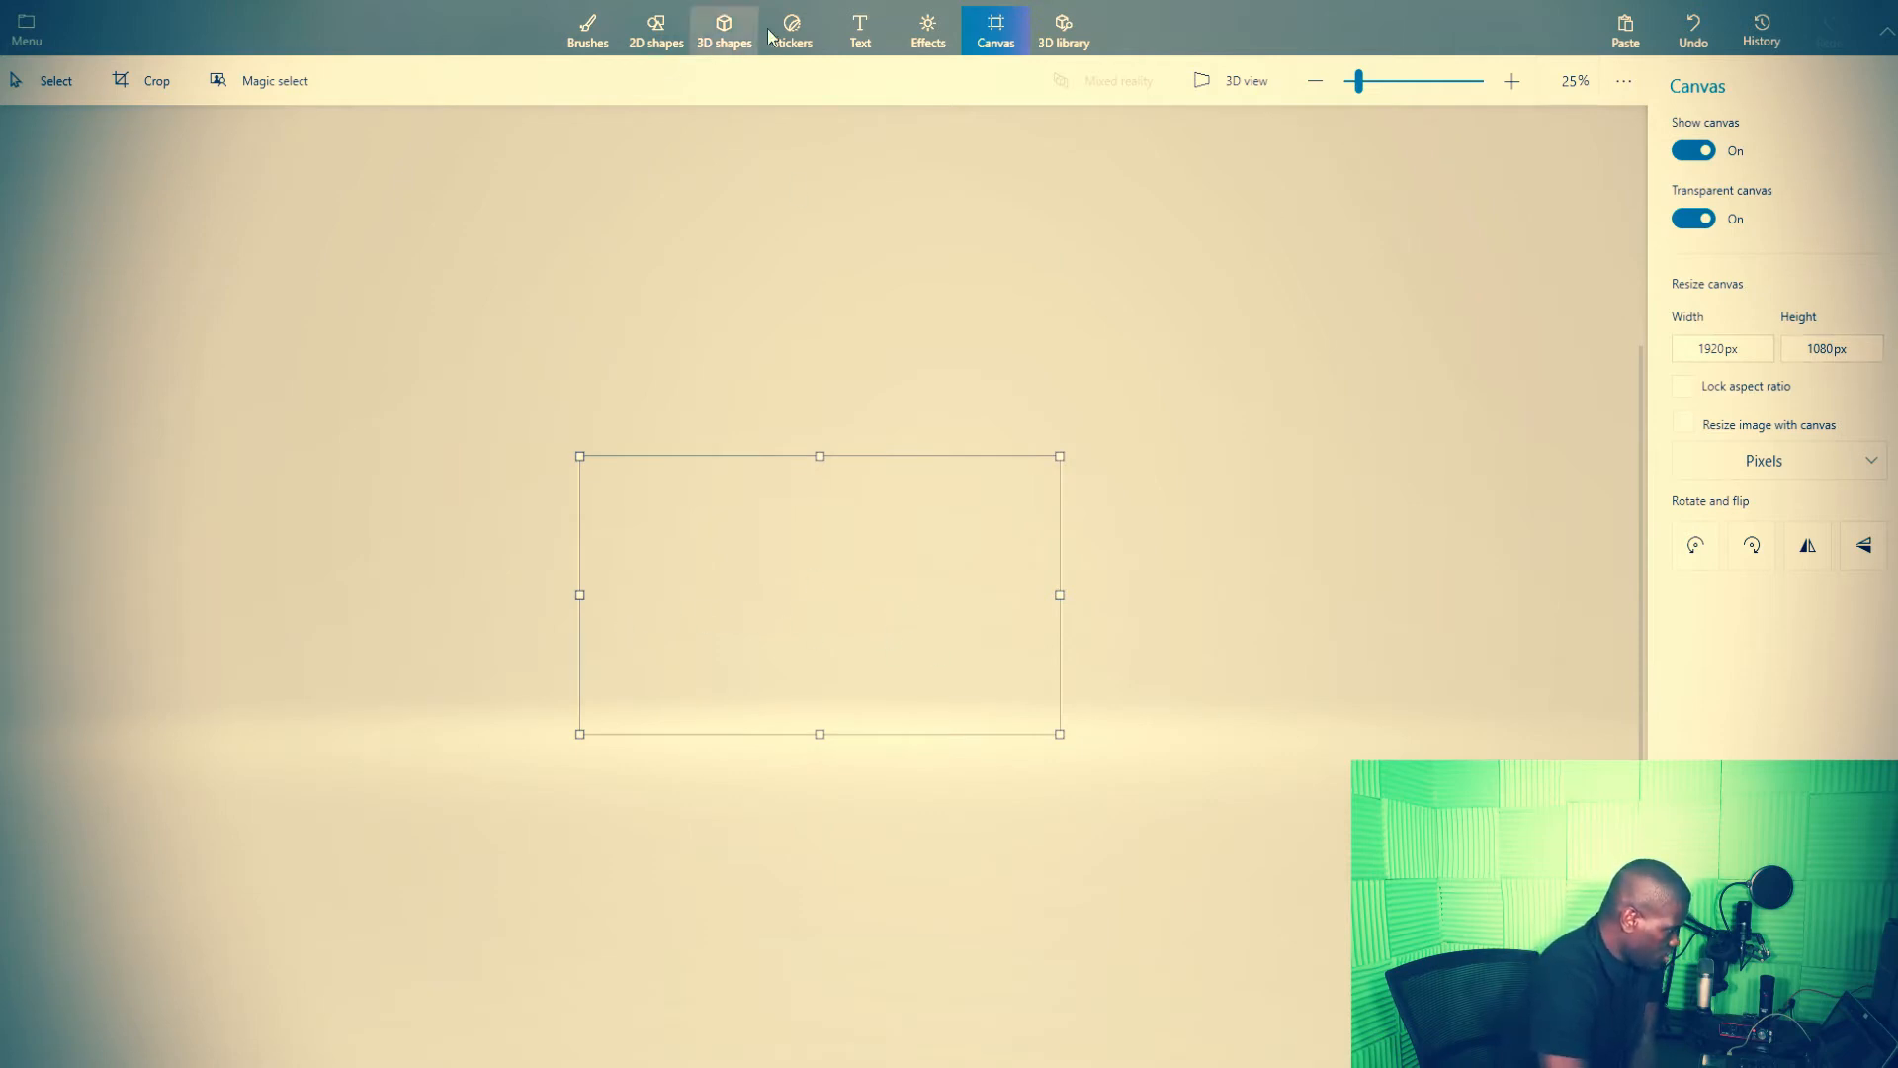
- Place the custom sticker of the man on the canvas, scale it to the full canvas height and commit it
left_click(792, 29)
left_click(1814, 432)
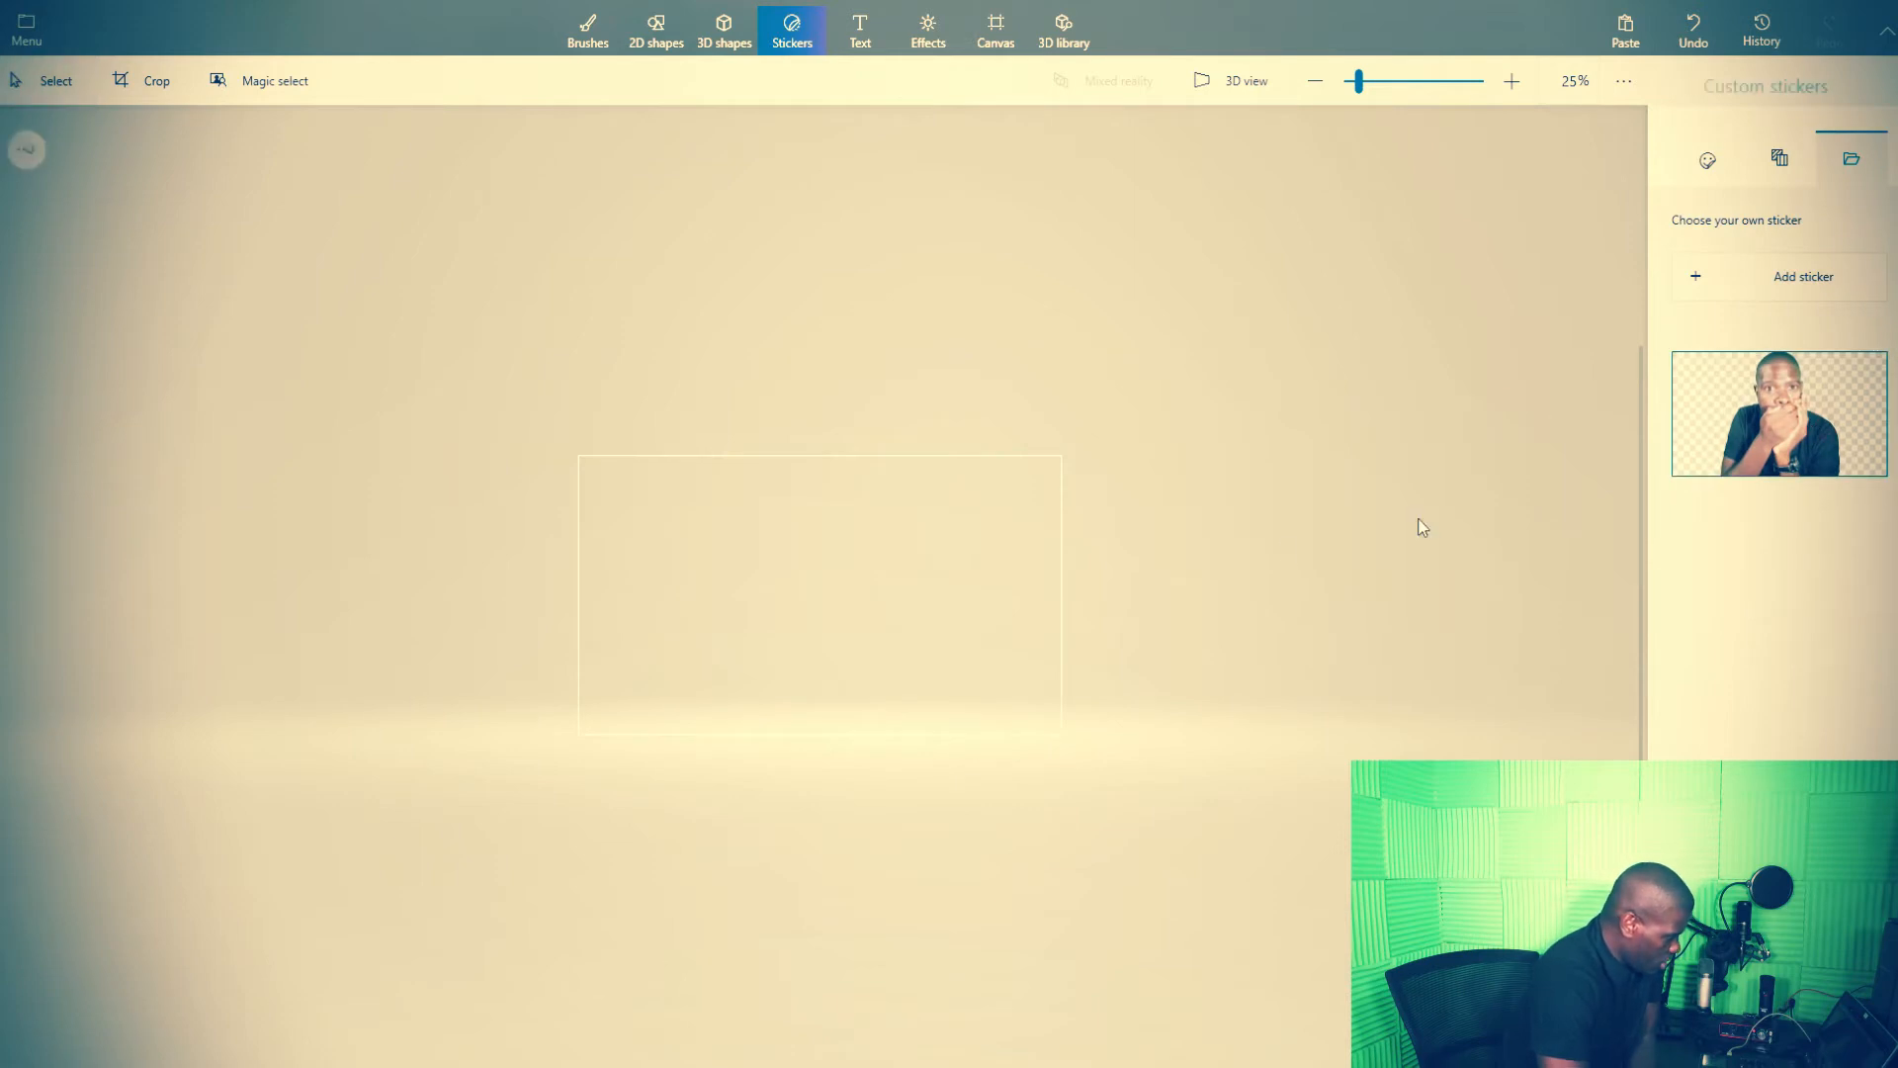
left_click_drag(852, 562, 952, 500)
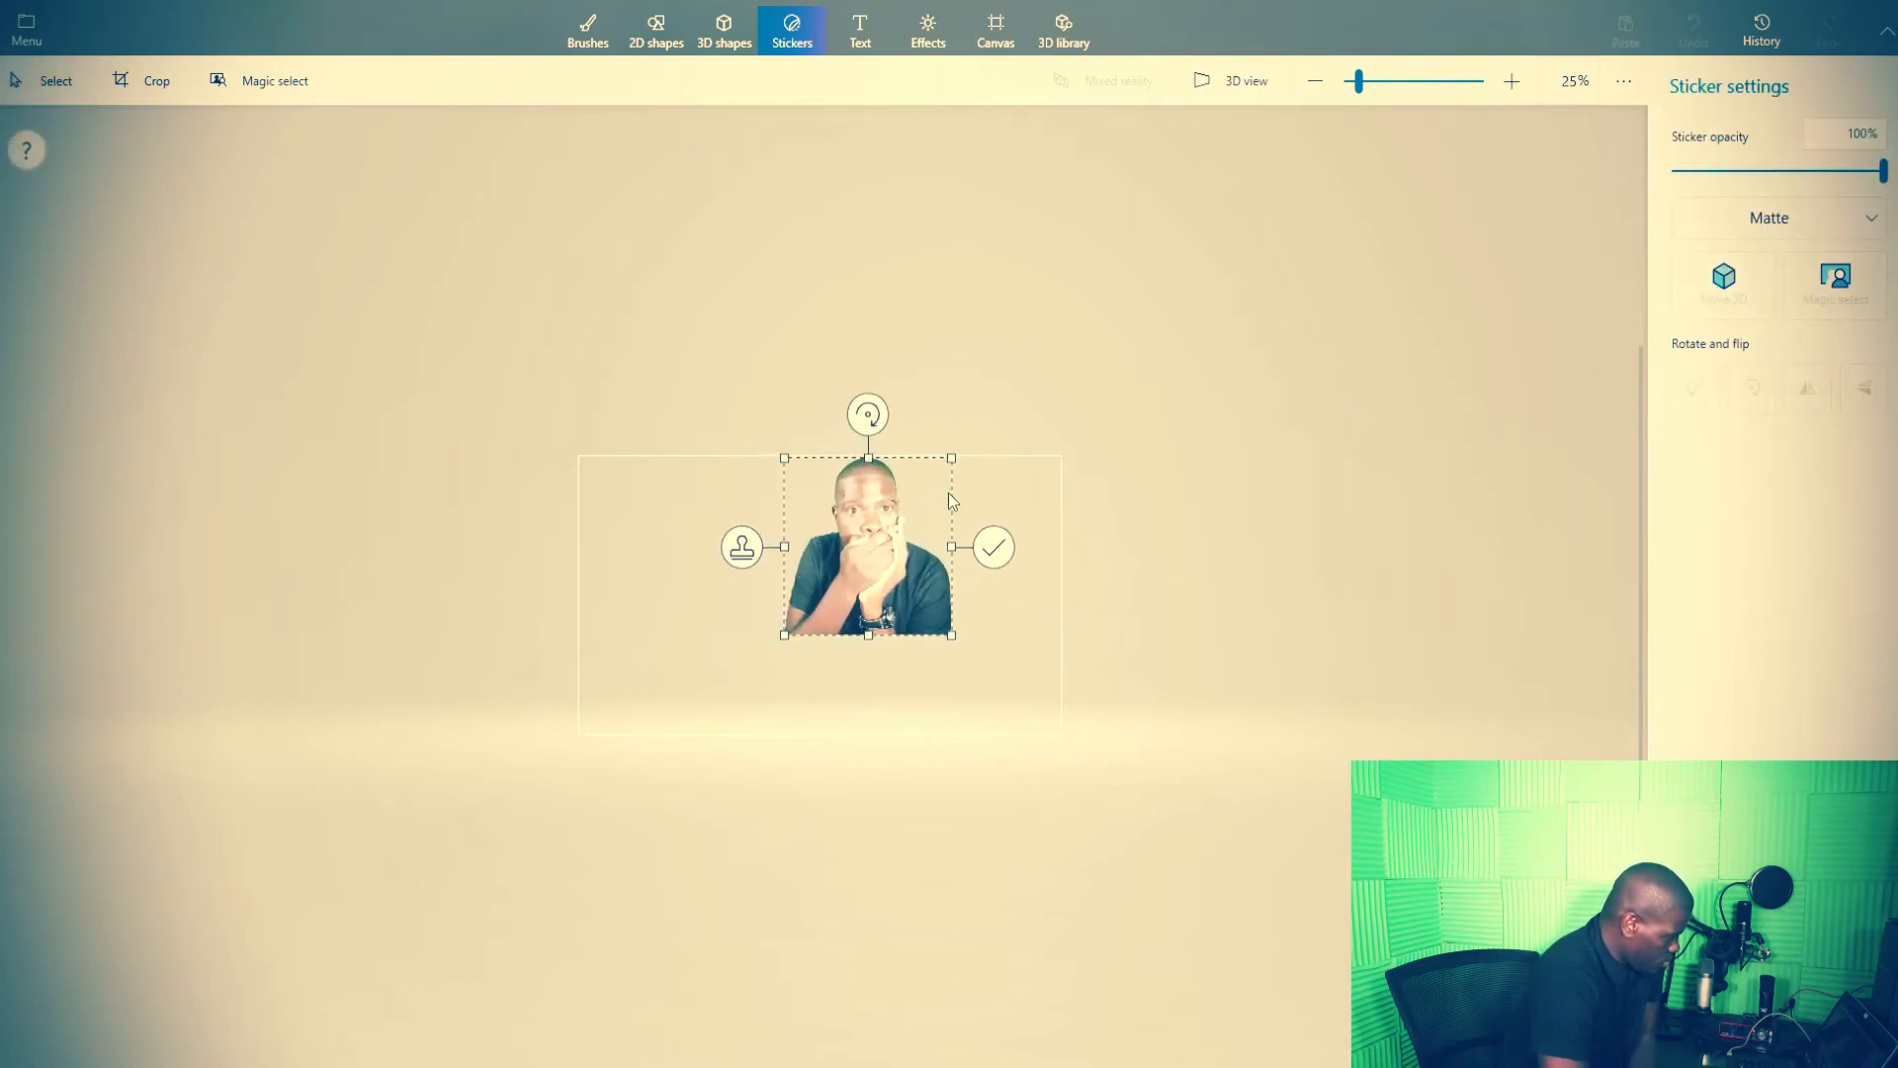
left_click_drag(784, 635, 692, 737)
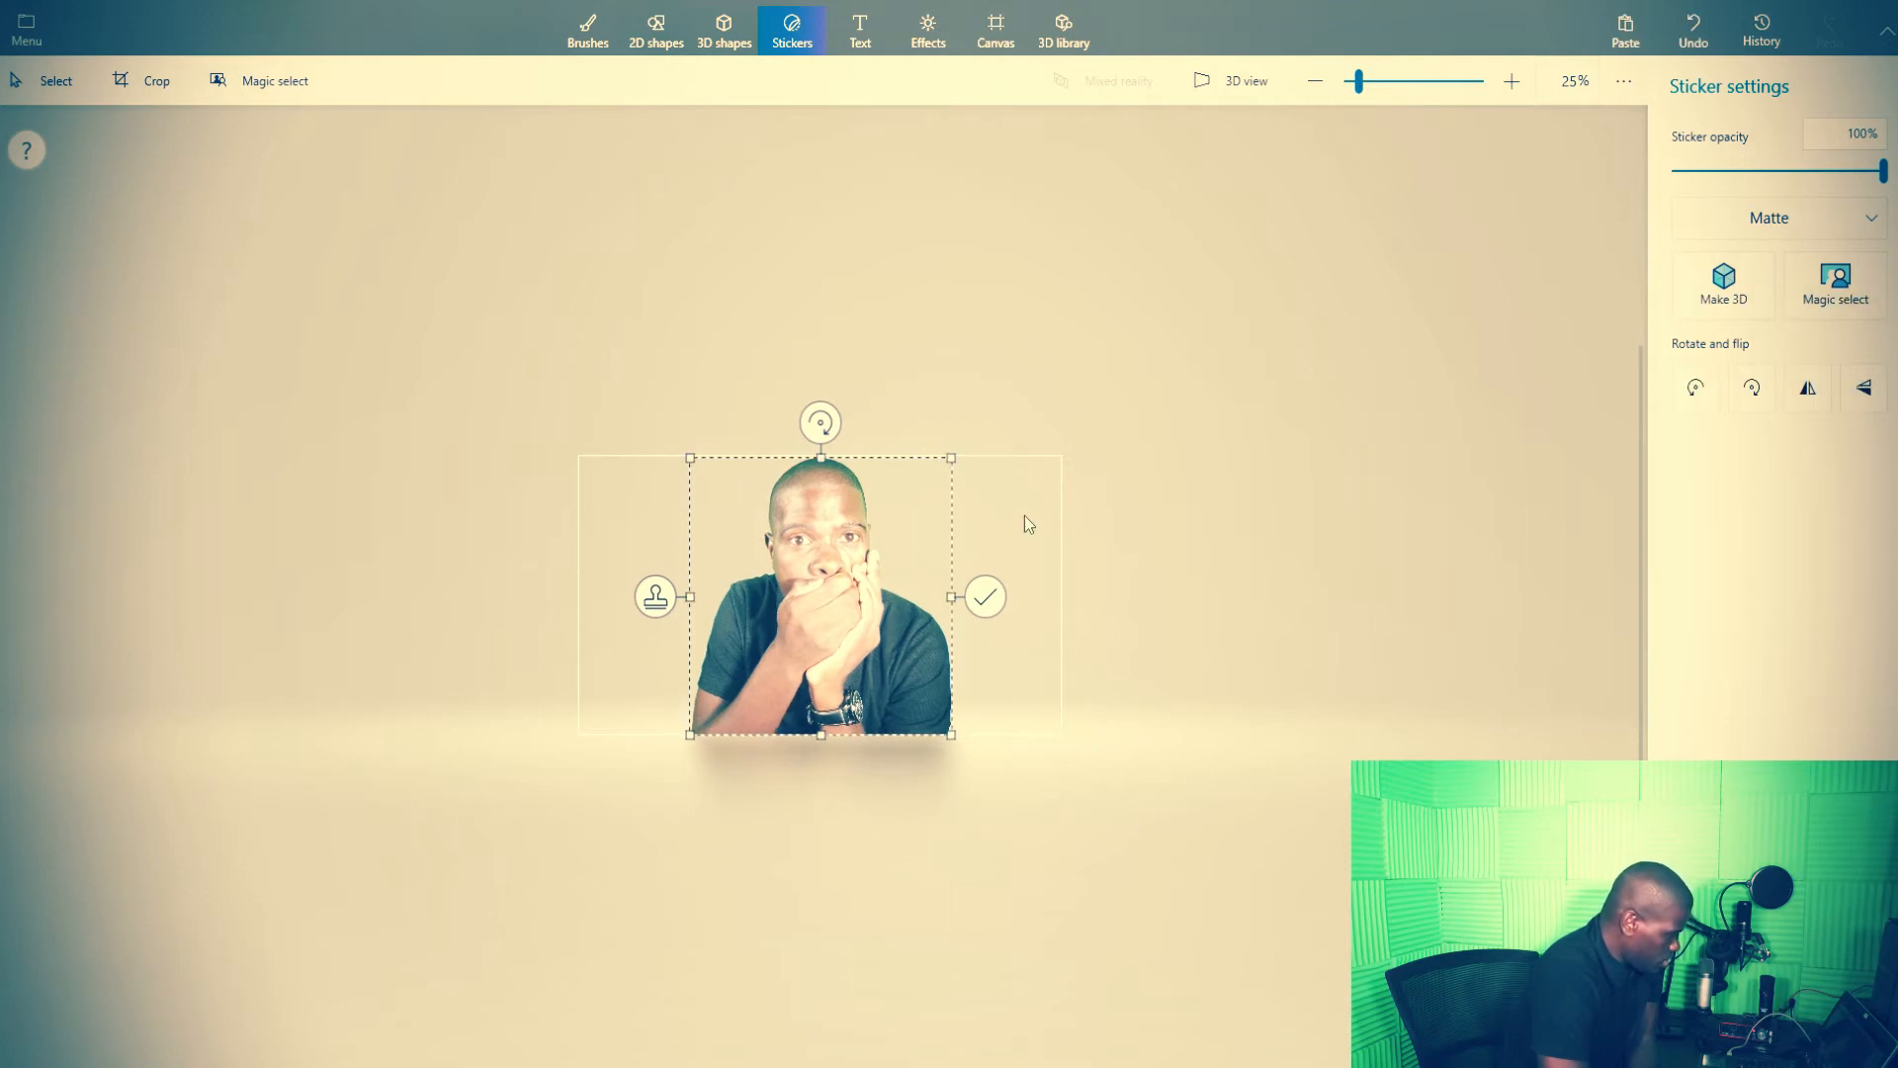
left_click(984, 596)
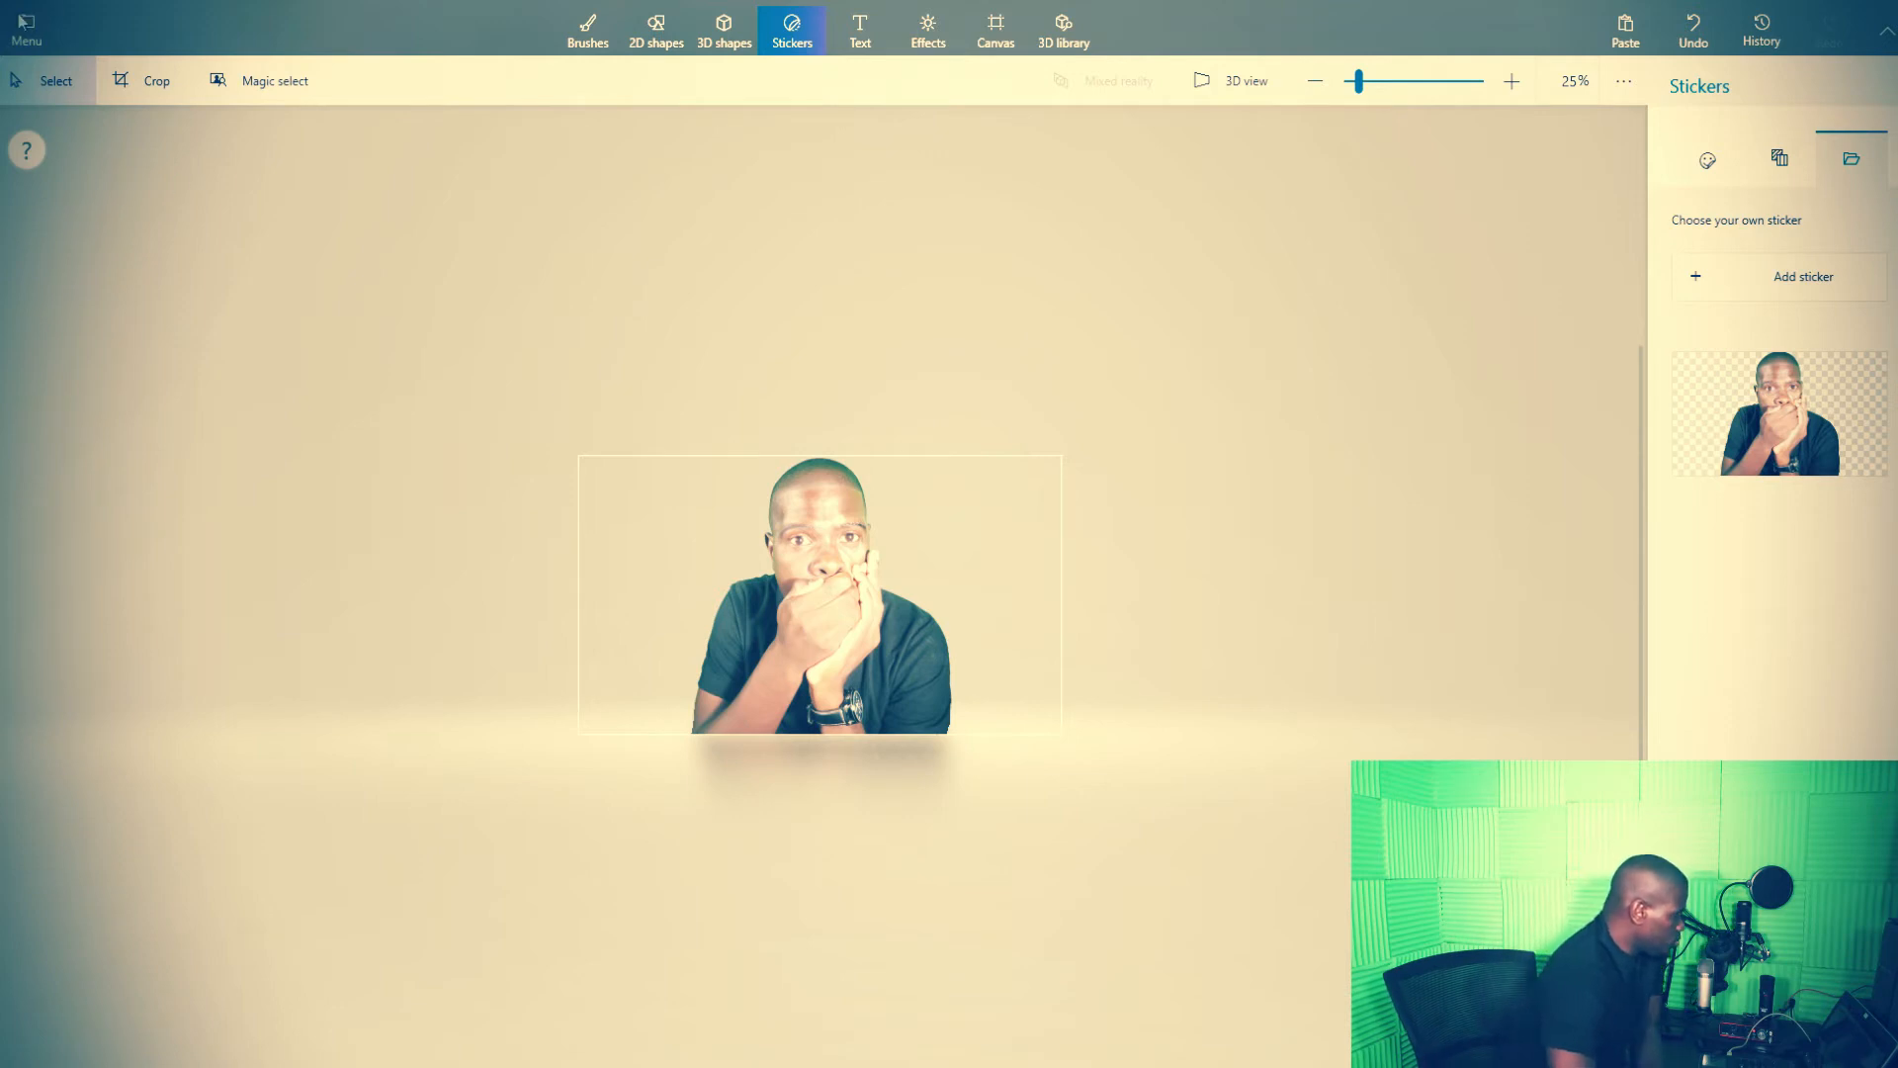
- Start saving a copy as an image with the file type 2D - PNG (*.png)
left_click(26, 30)
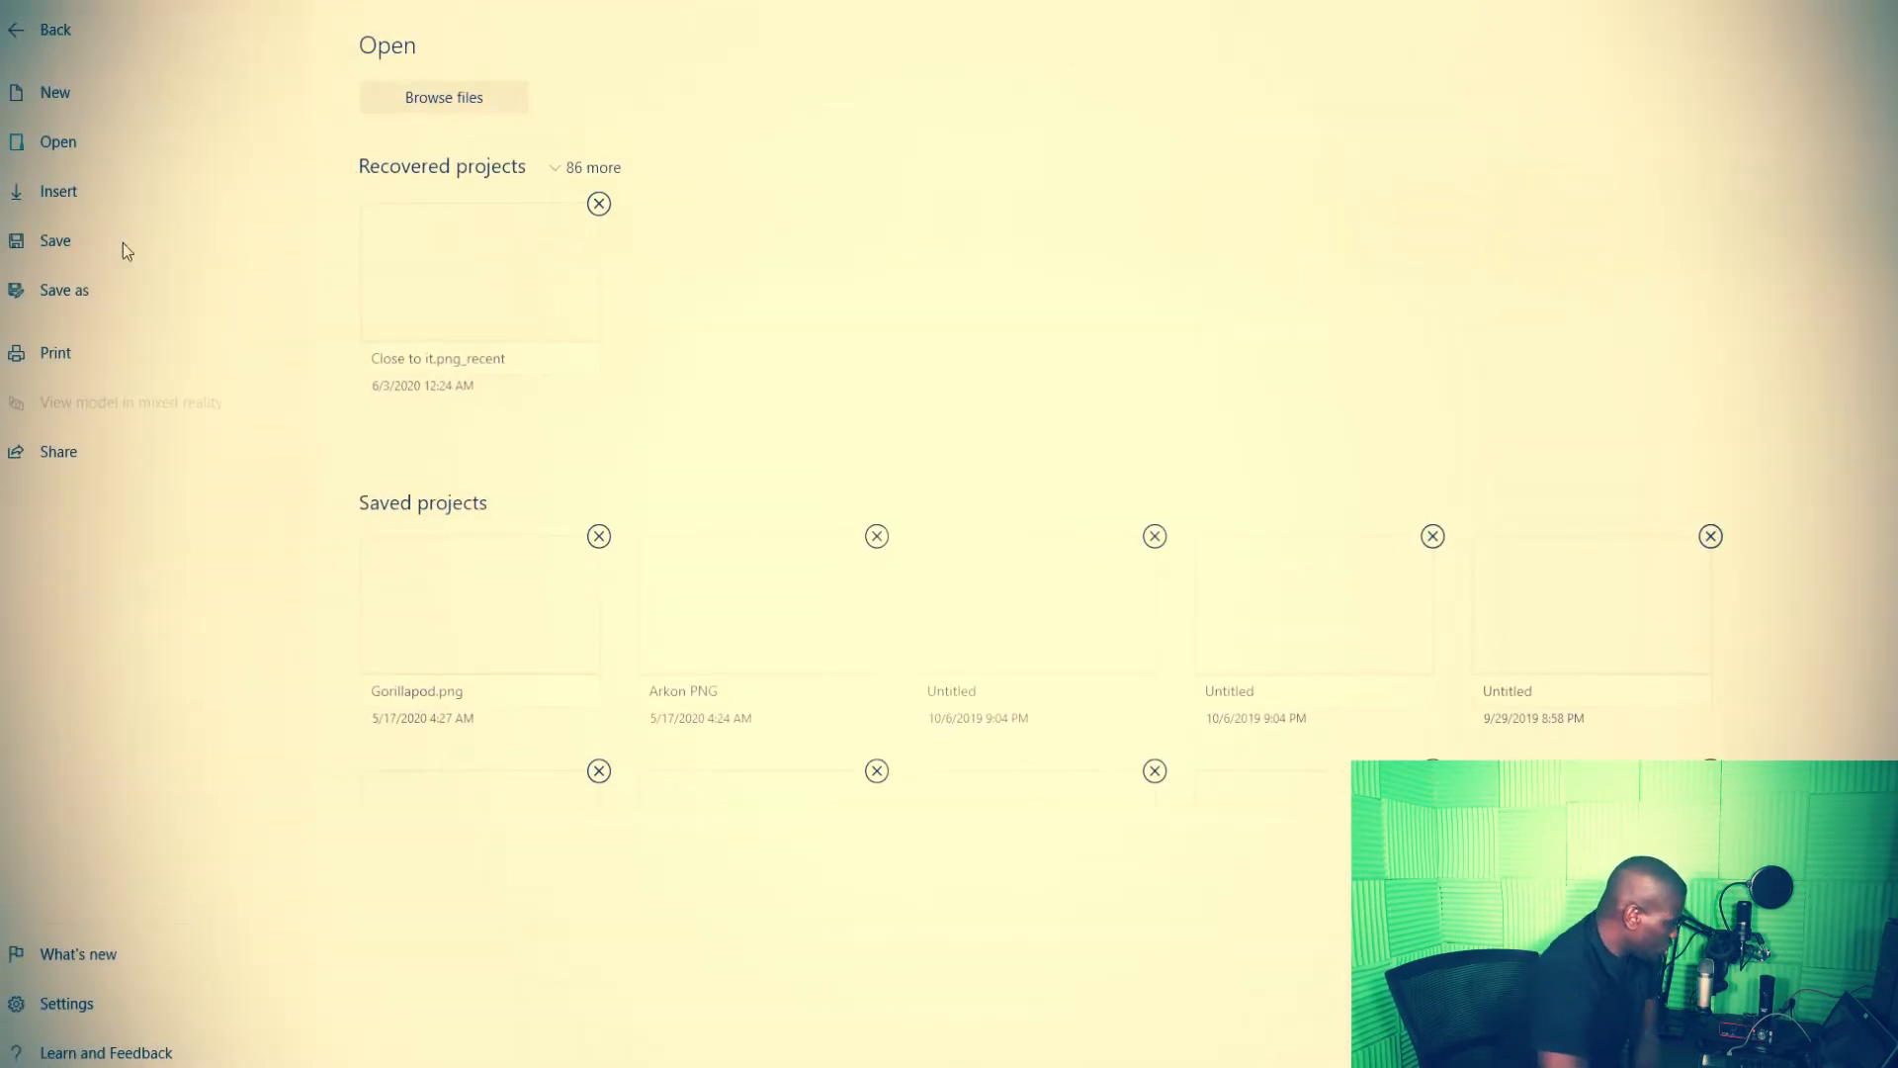
left_click(60, 297)
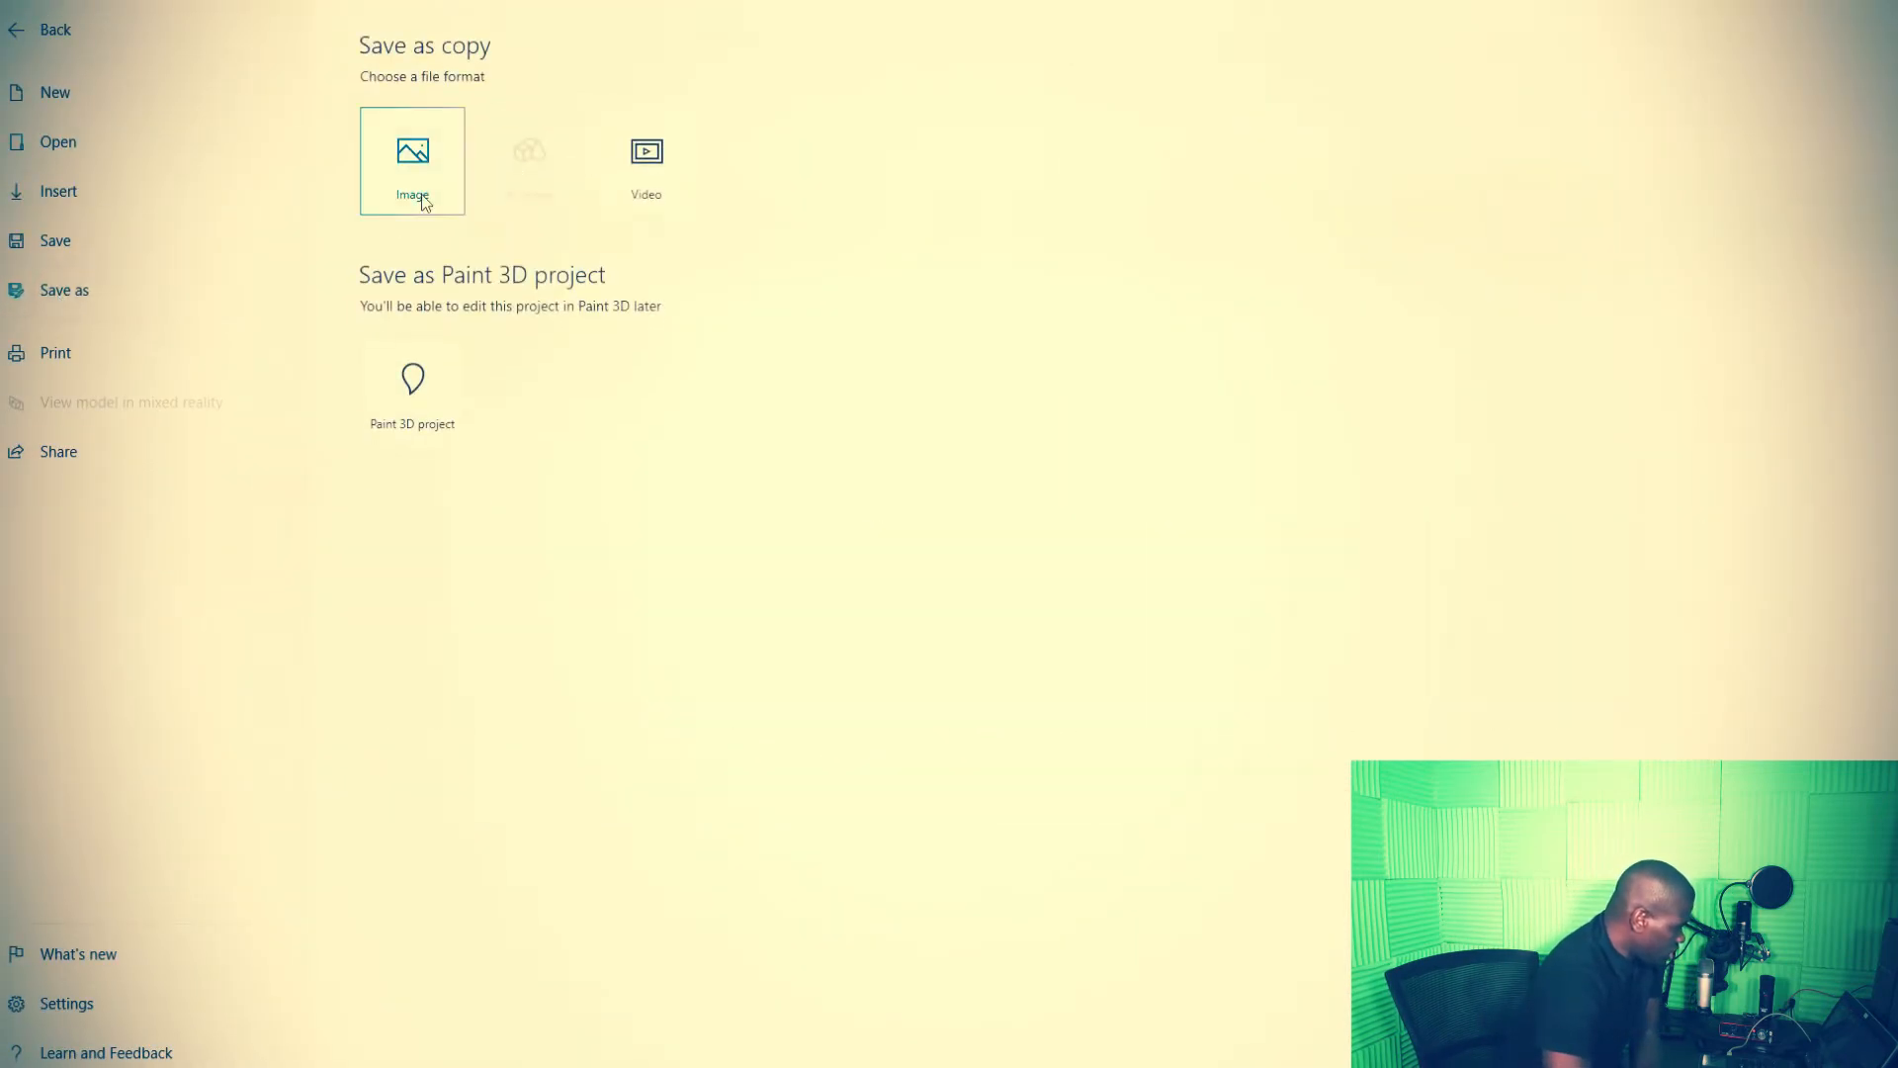
left_click(420, 190)
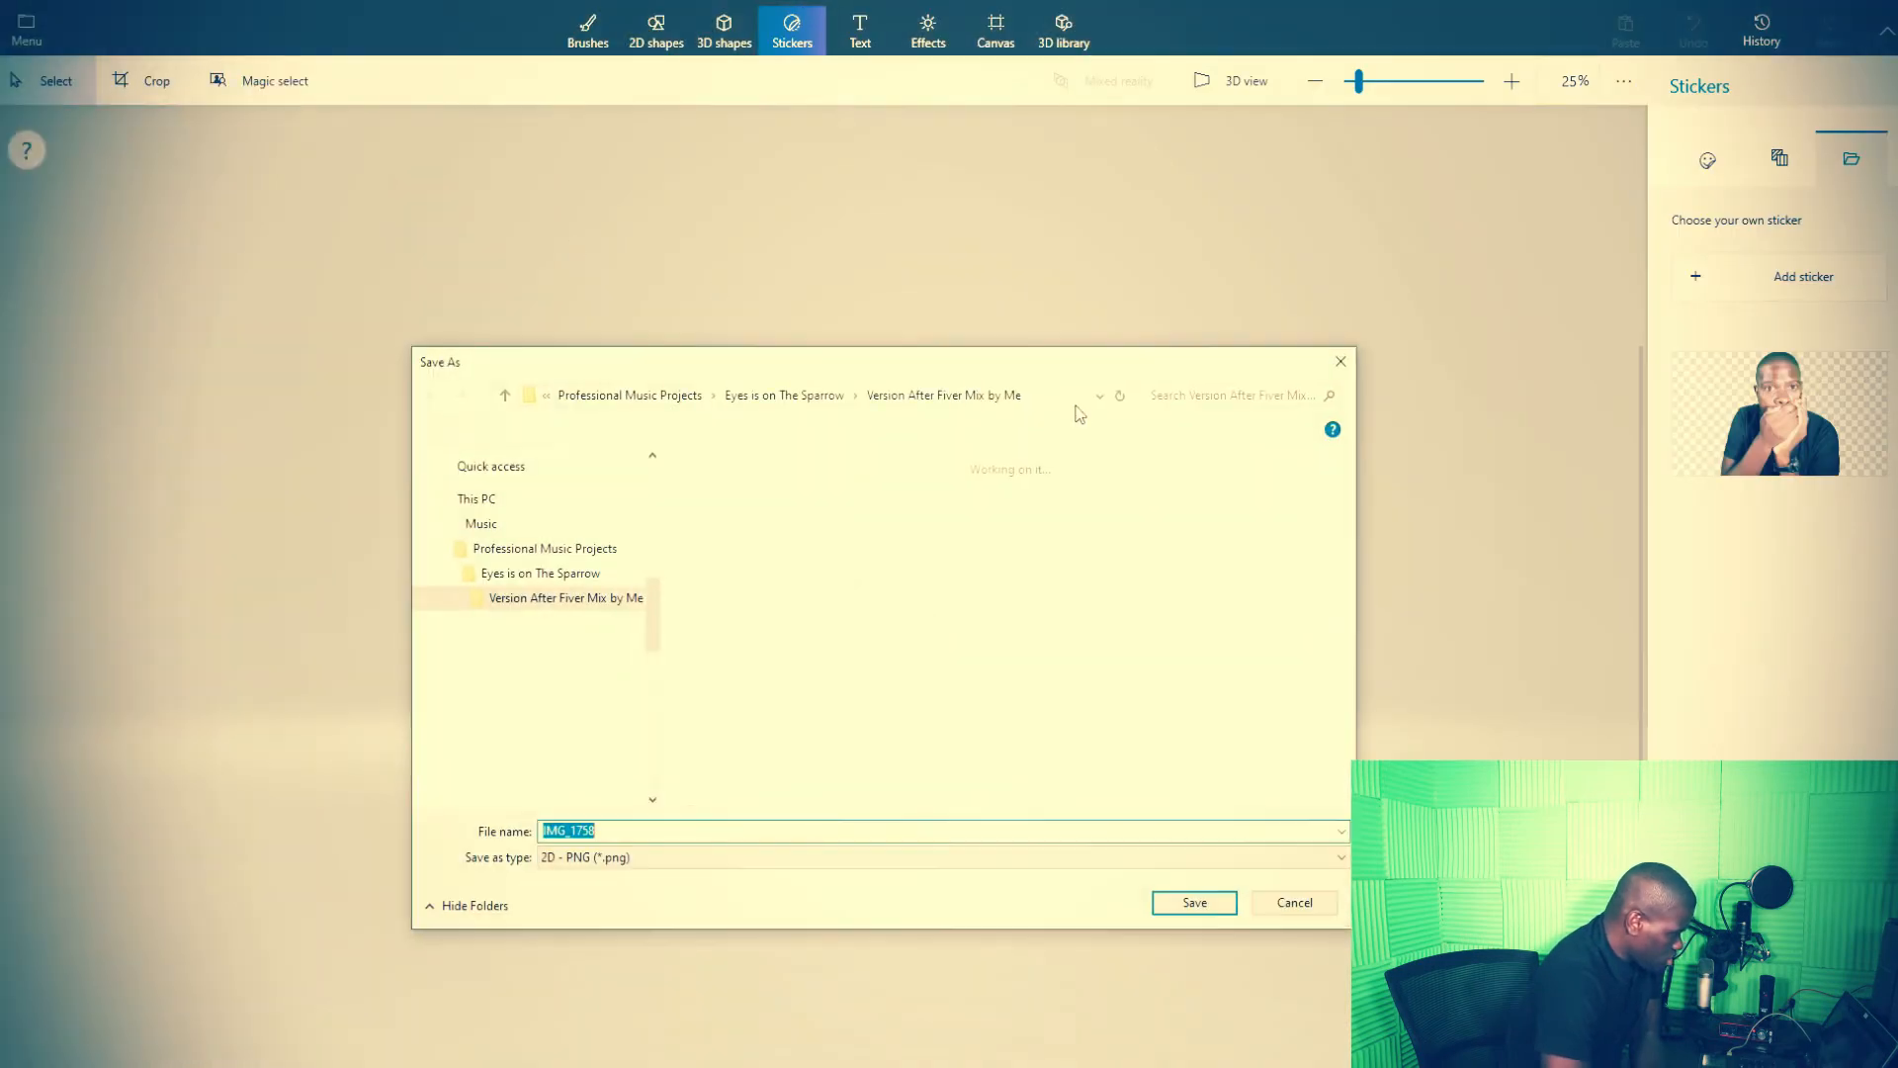
left_click_drag(657, 660, 624, 480)
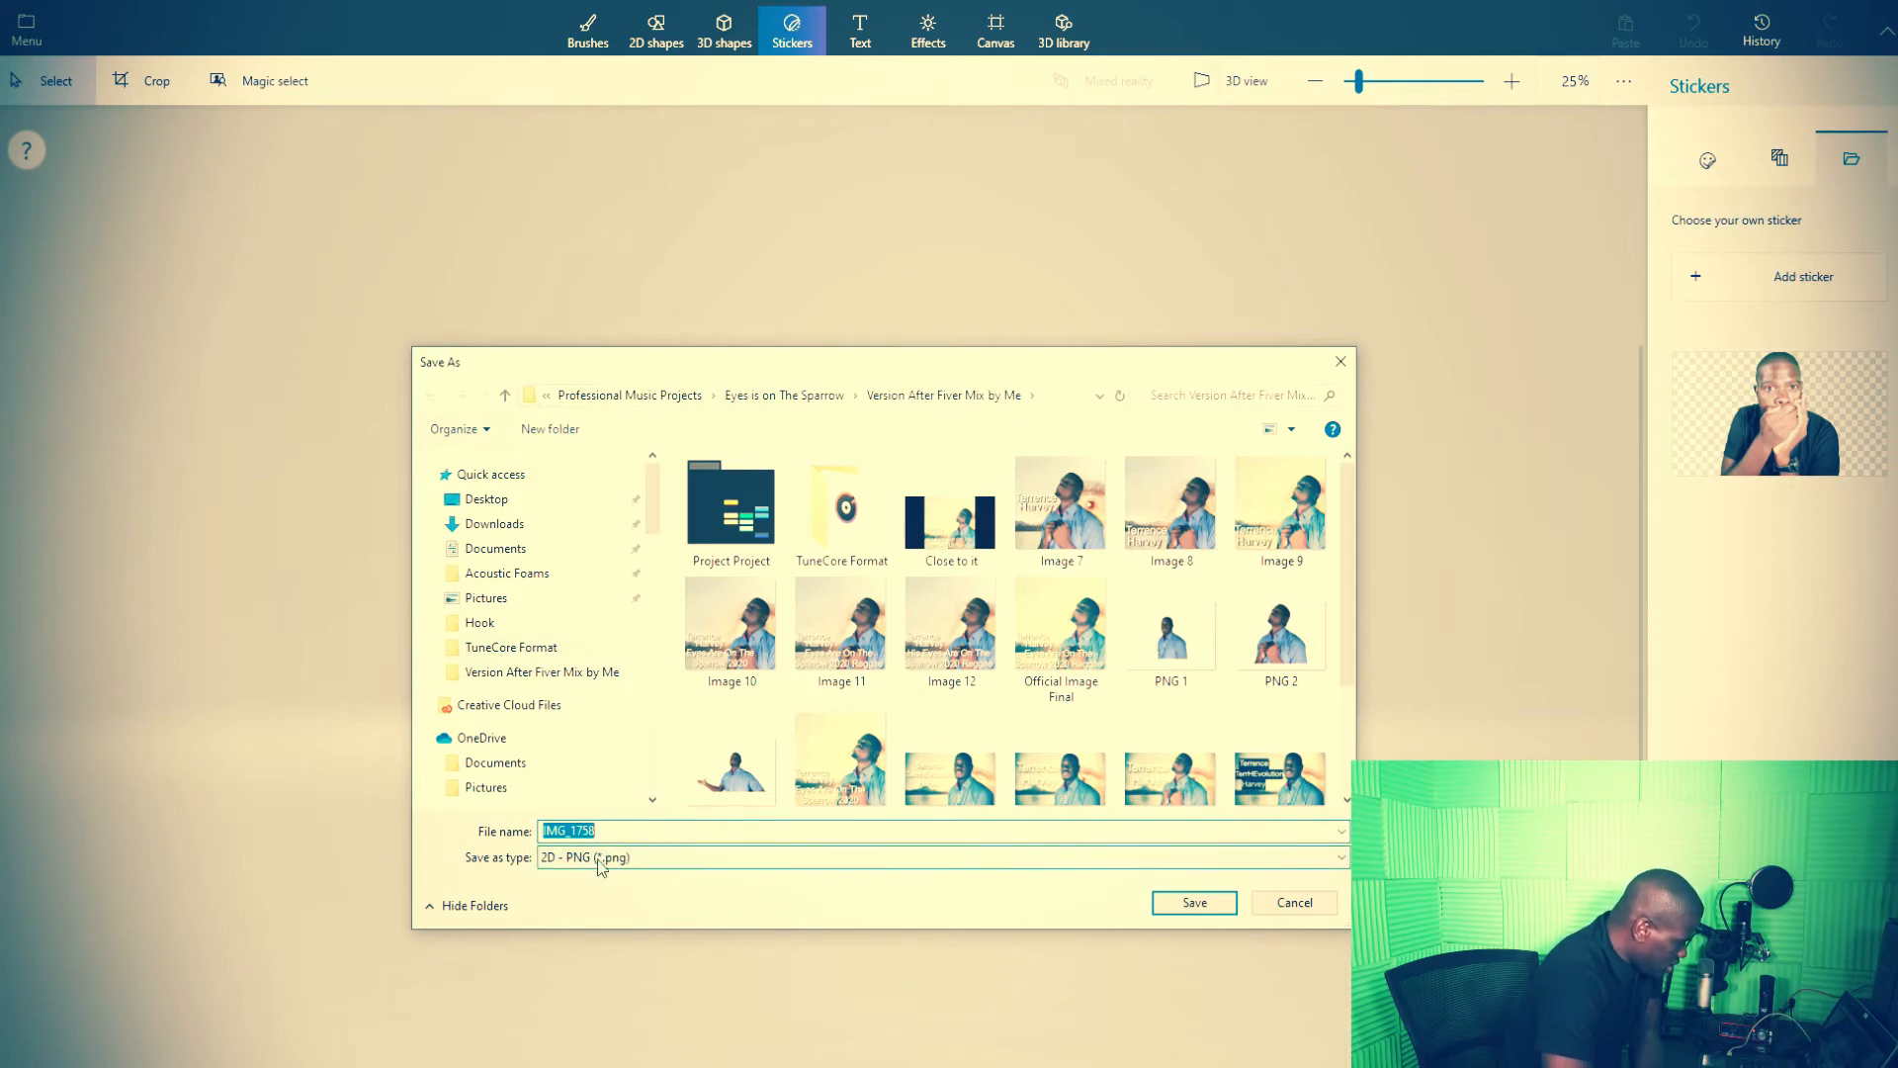
left_click(660, 857)
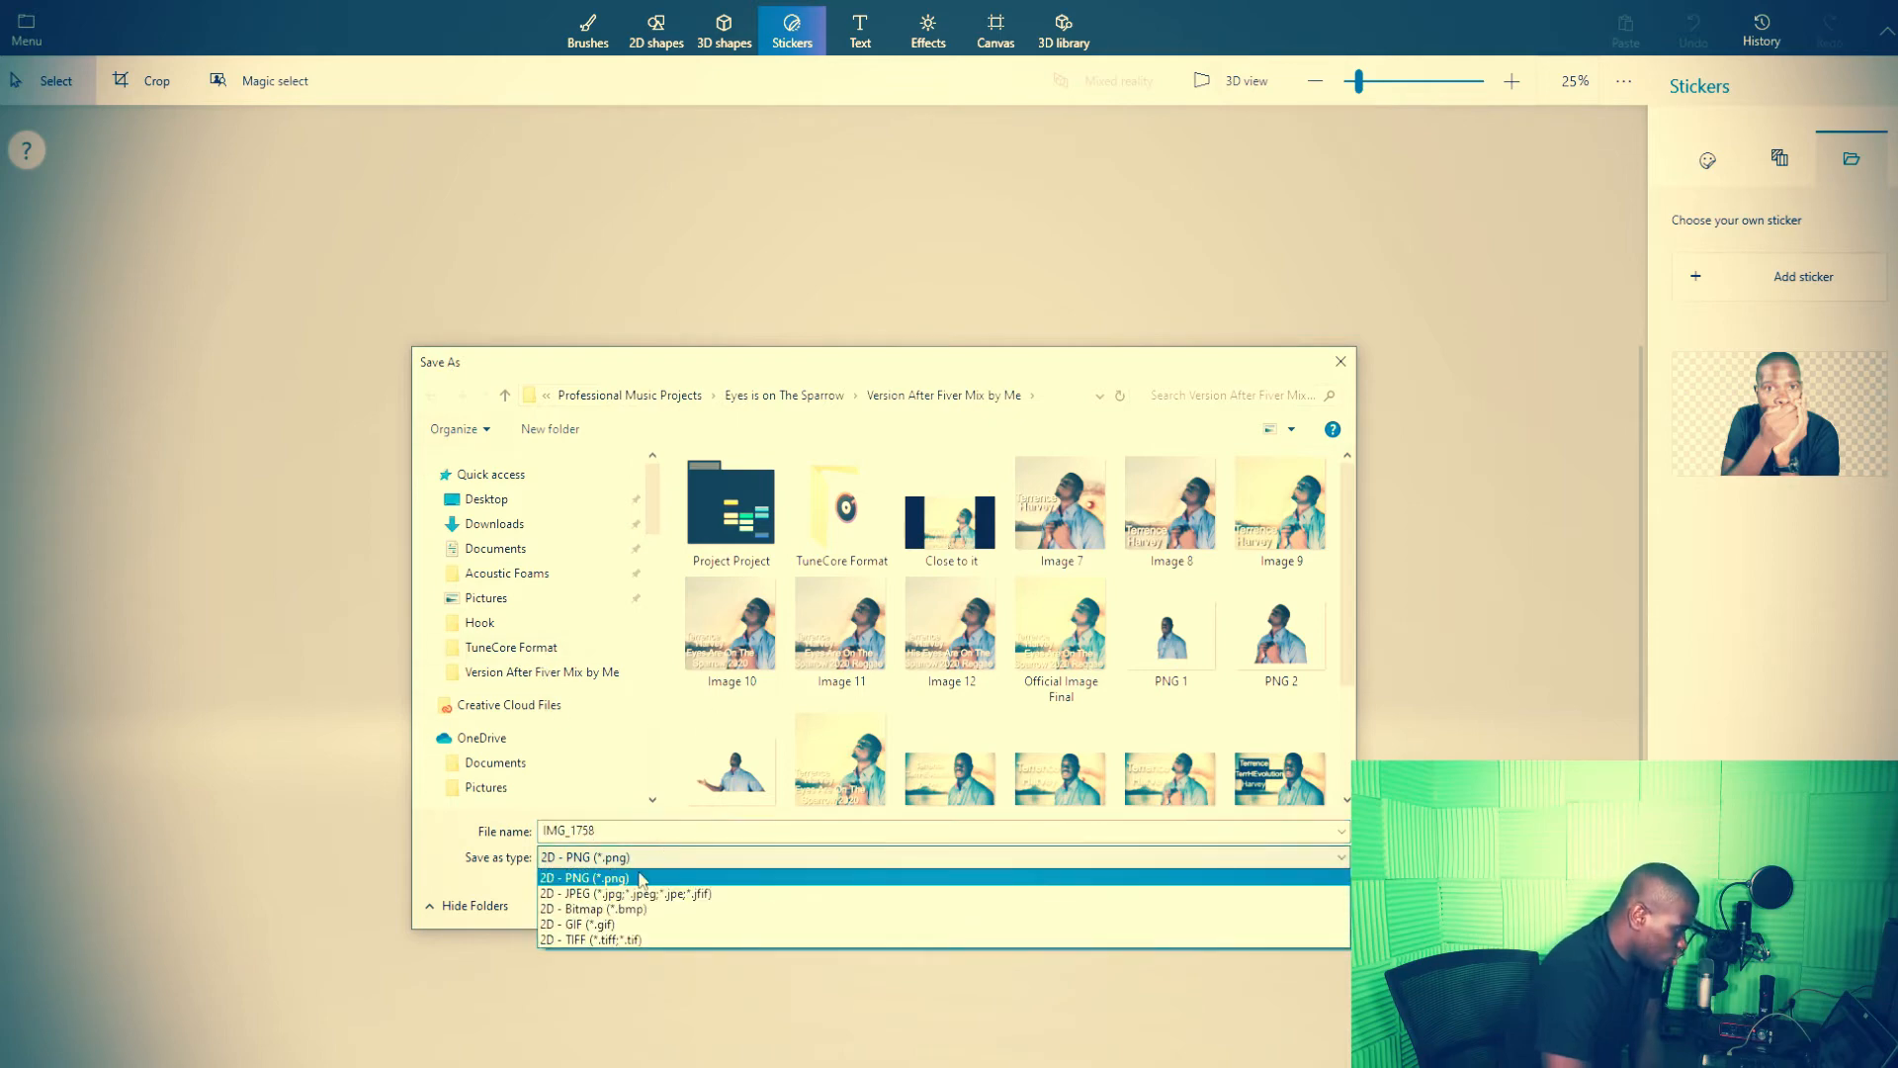
left_click(605, 877)
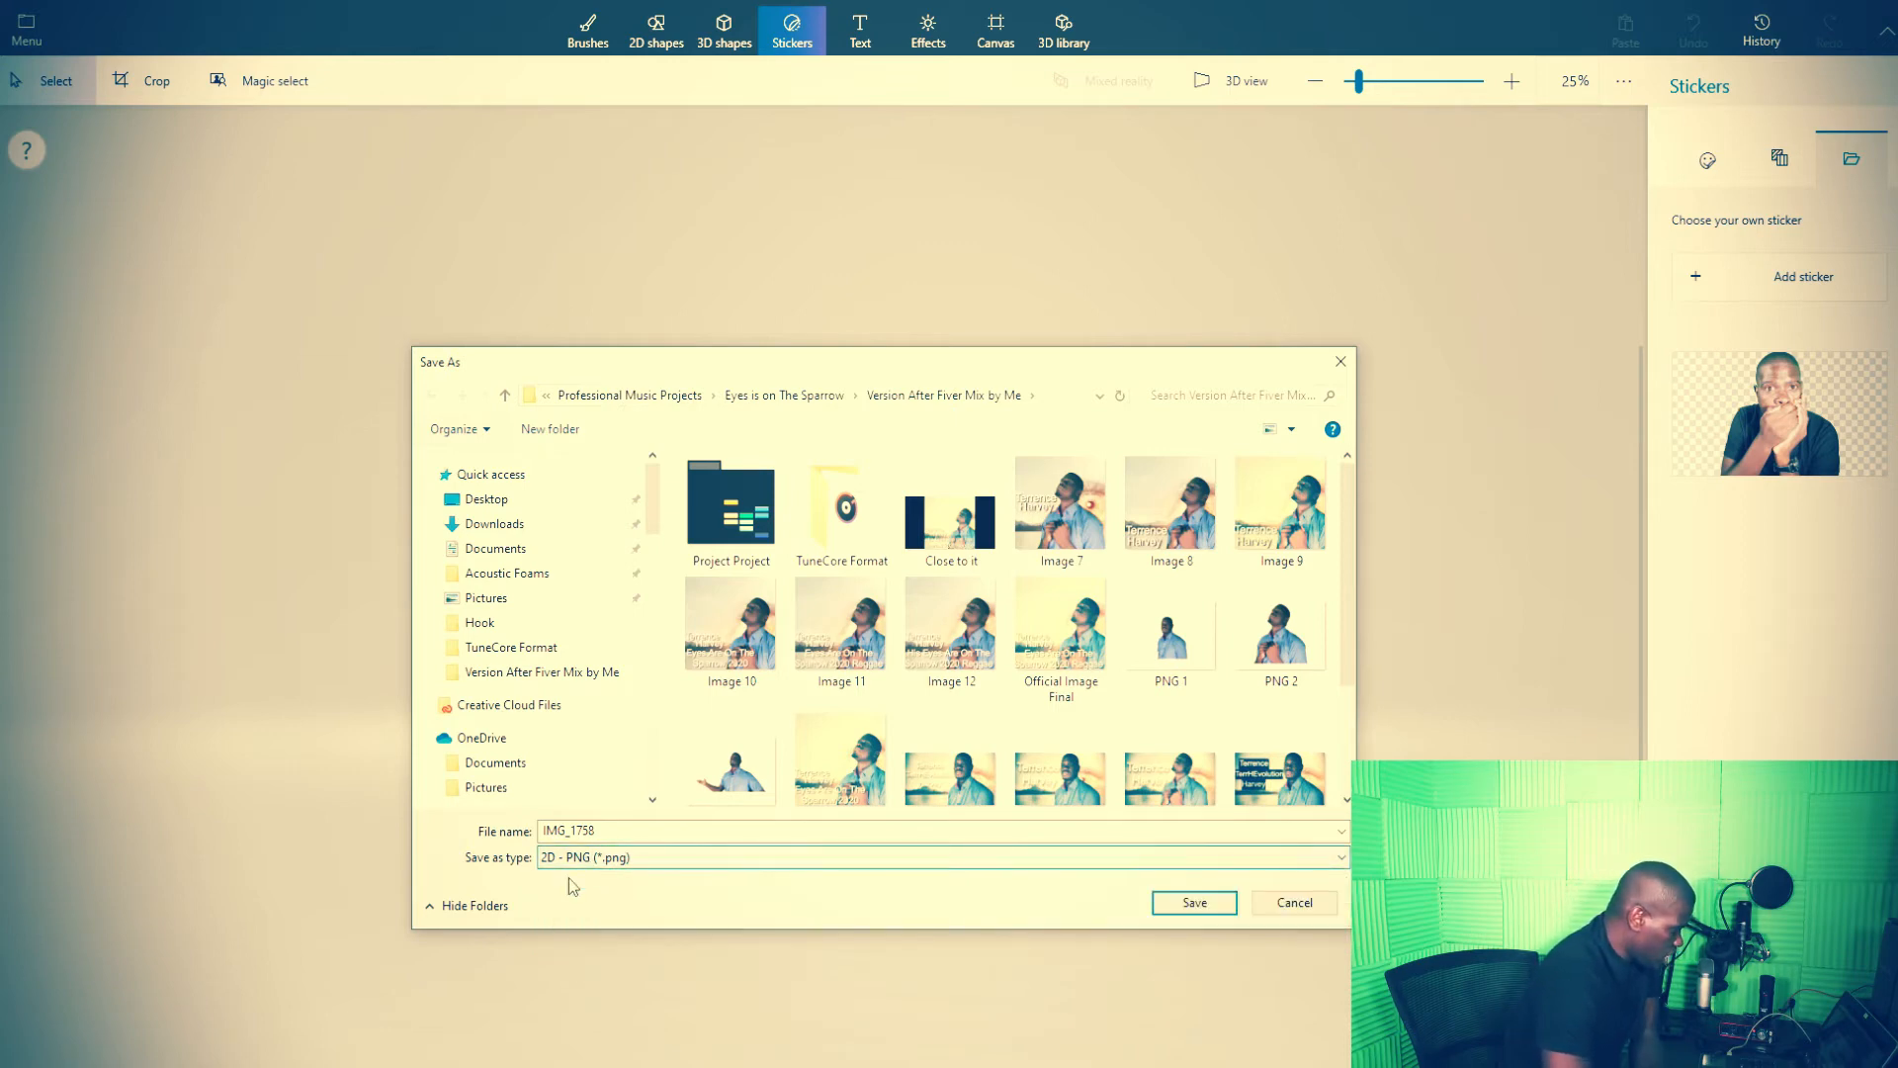
- Name the image file "Thumnail for test"
left_click(613, 838)
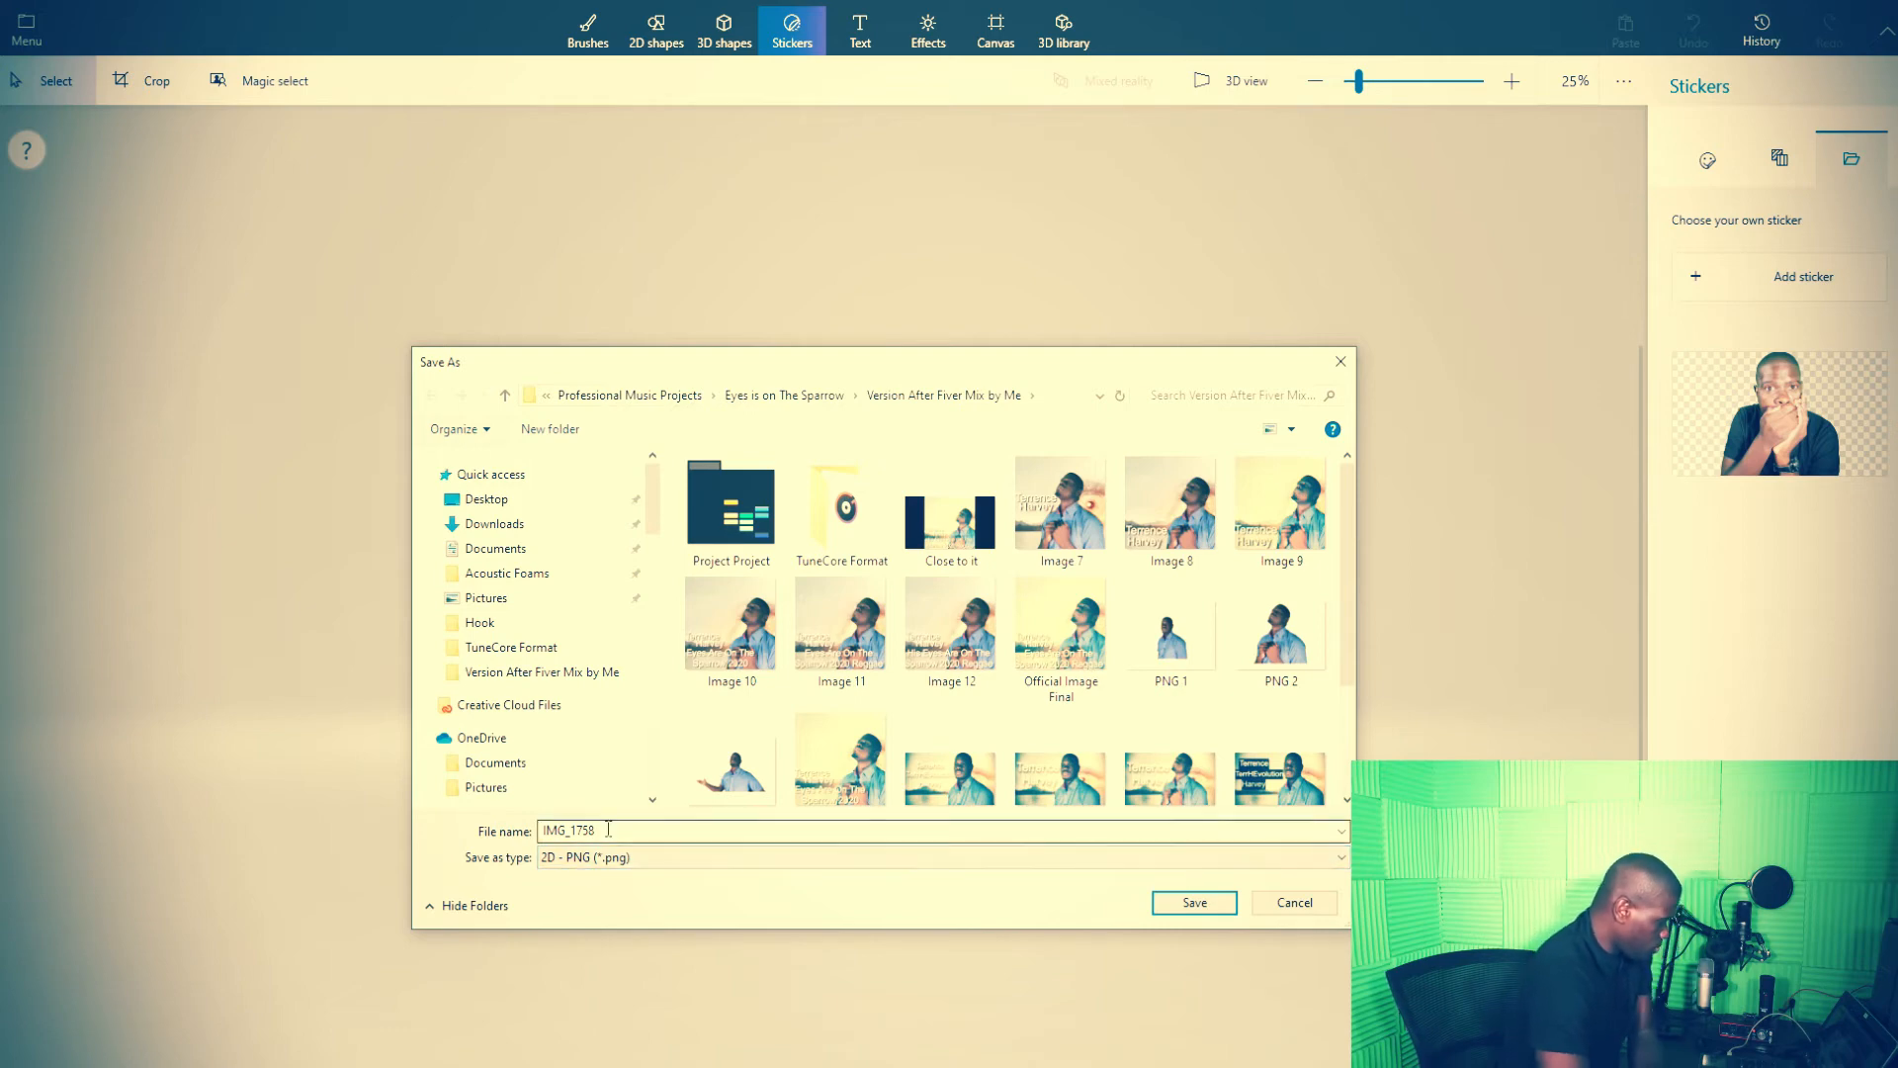
left_click_drag(608, 830, 539, 830)
type("Thi")
type("umnail for")
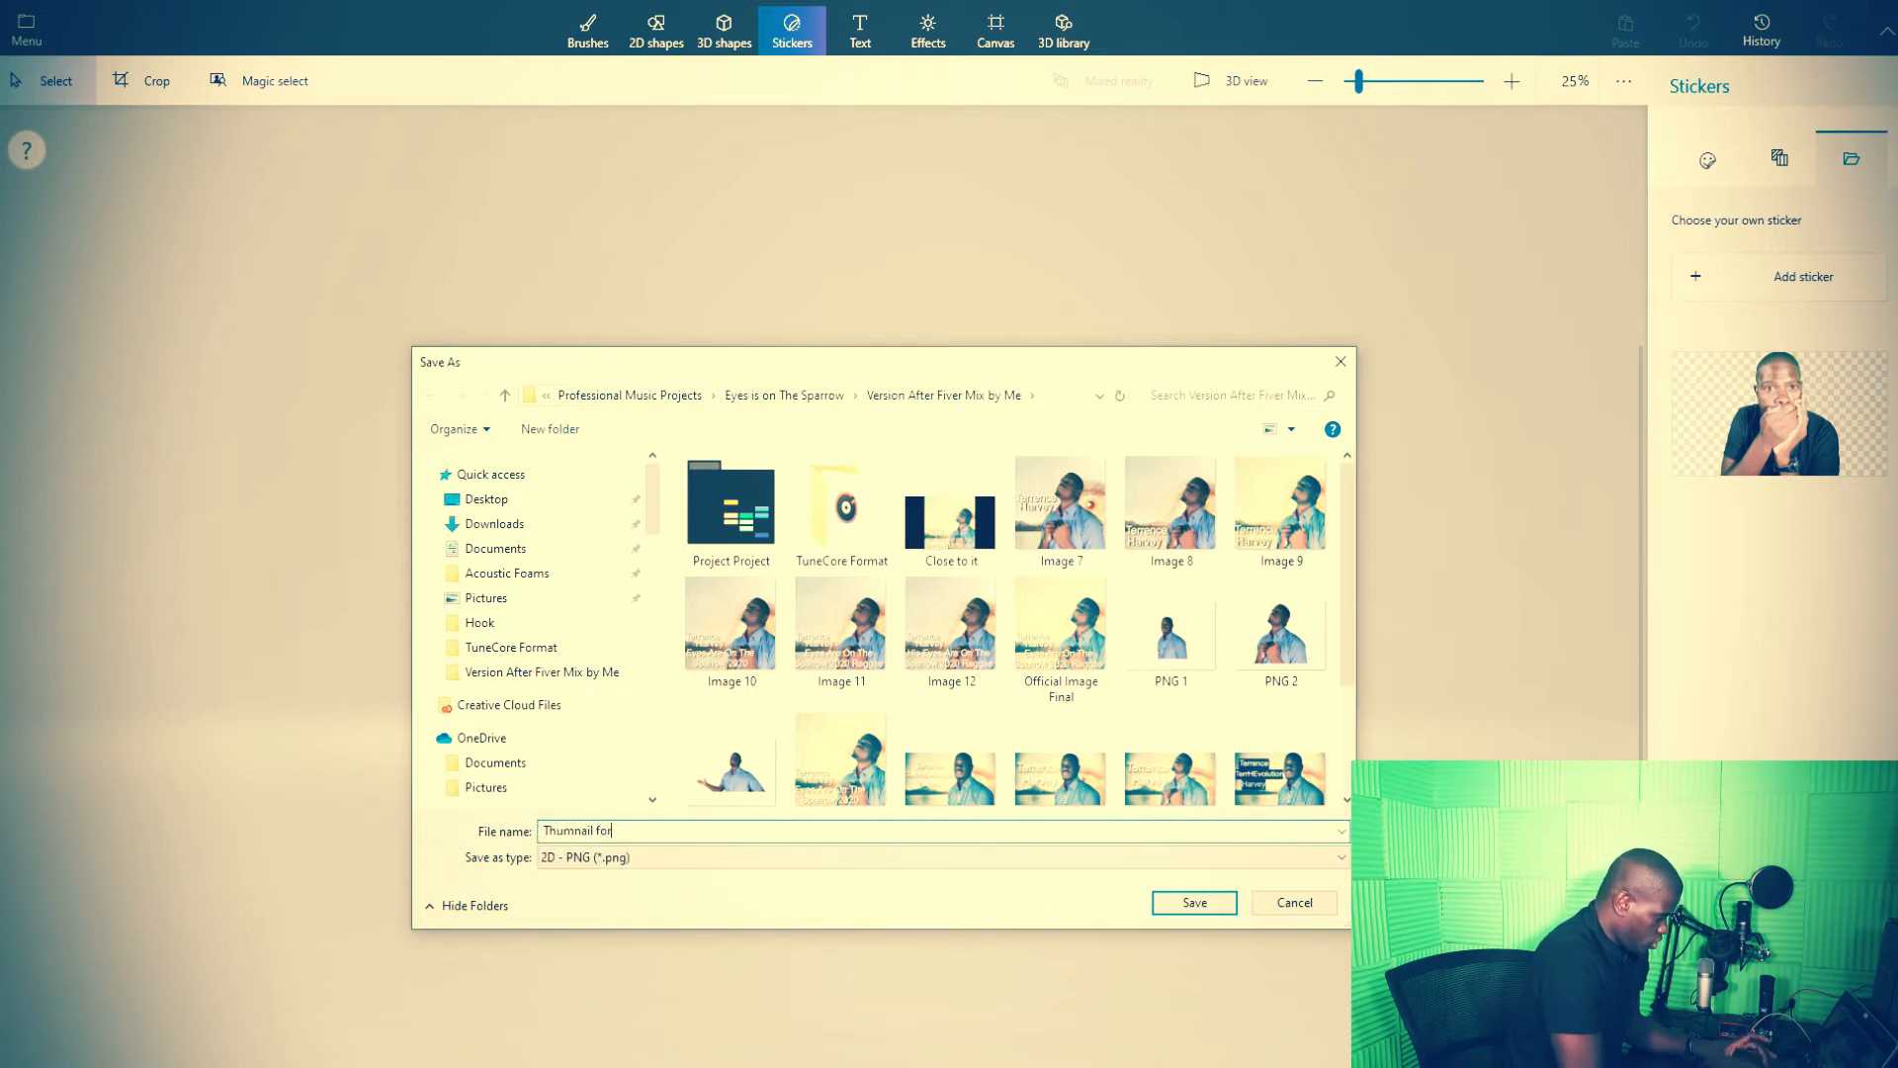
type(" test")
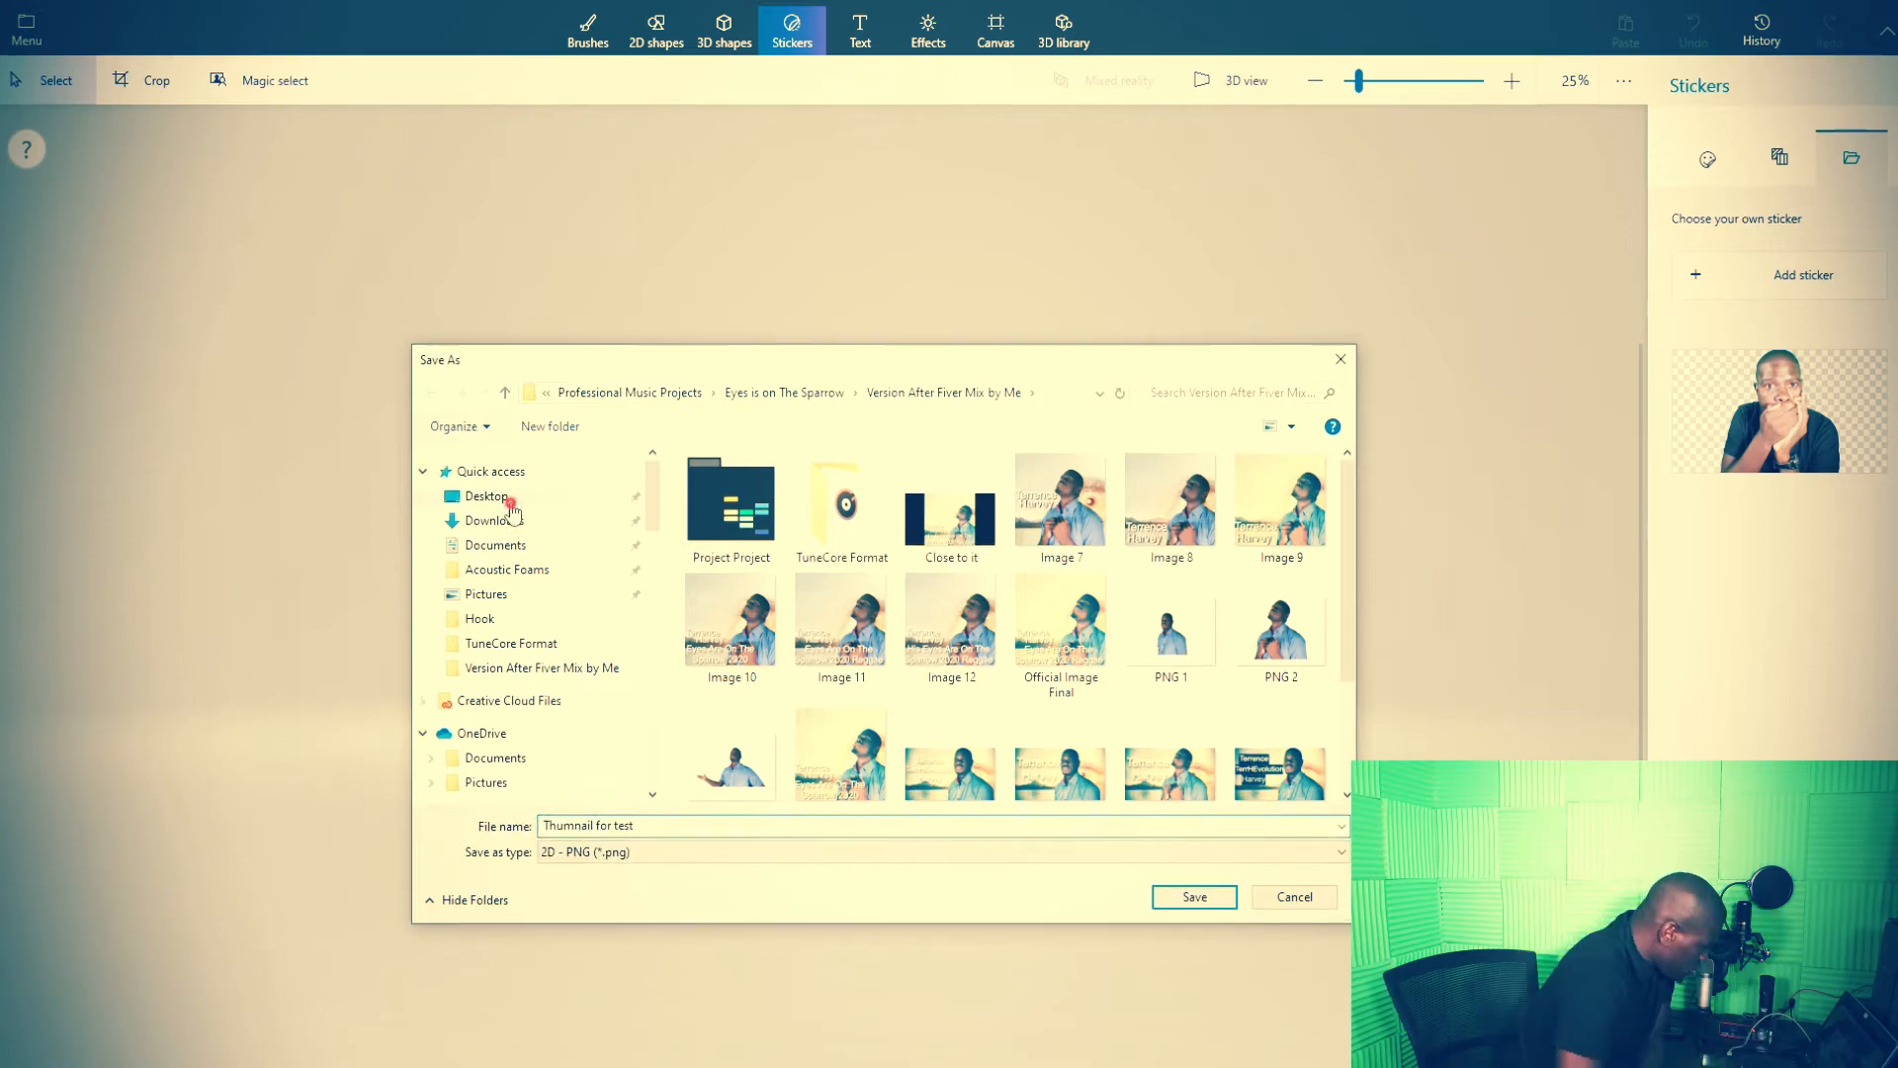
- Save the PNG image in the Desktop folder
left_click(510, 503)
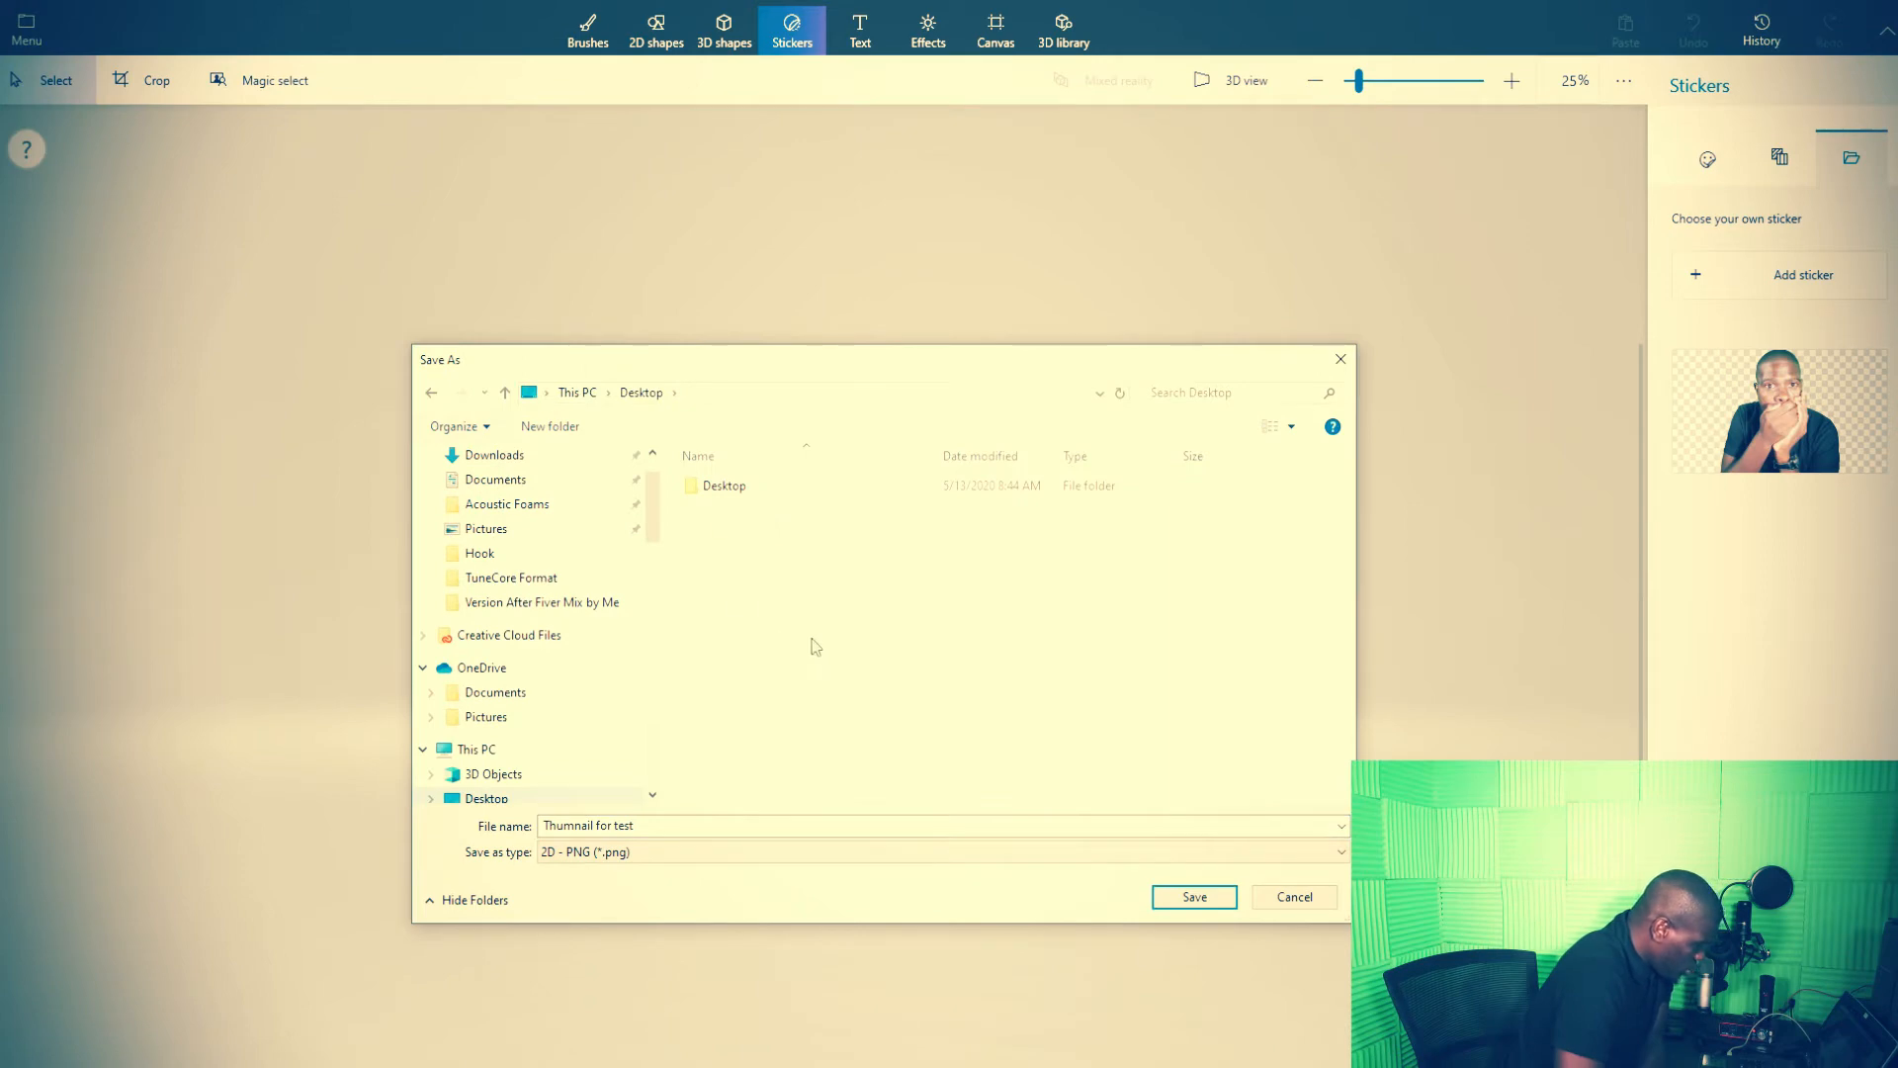
left_click(1199, 894)
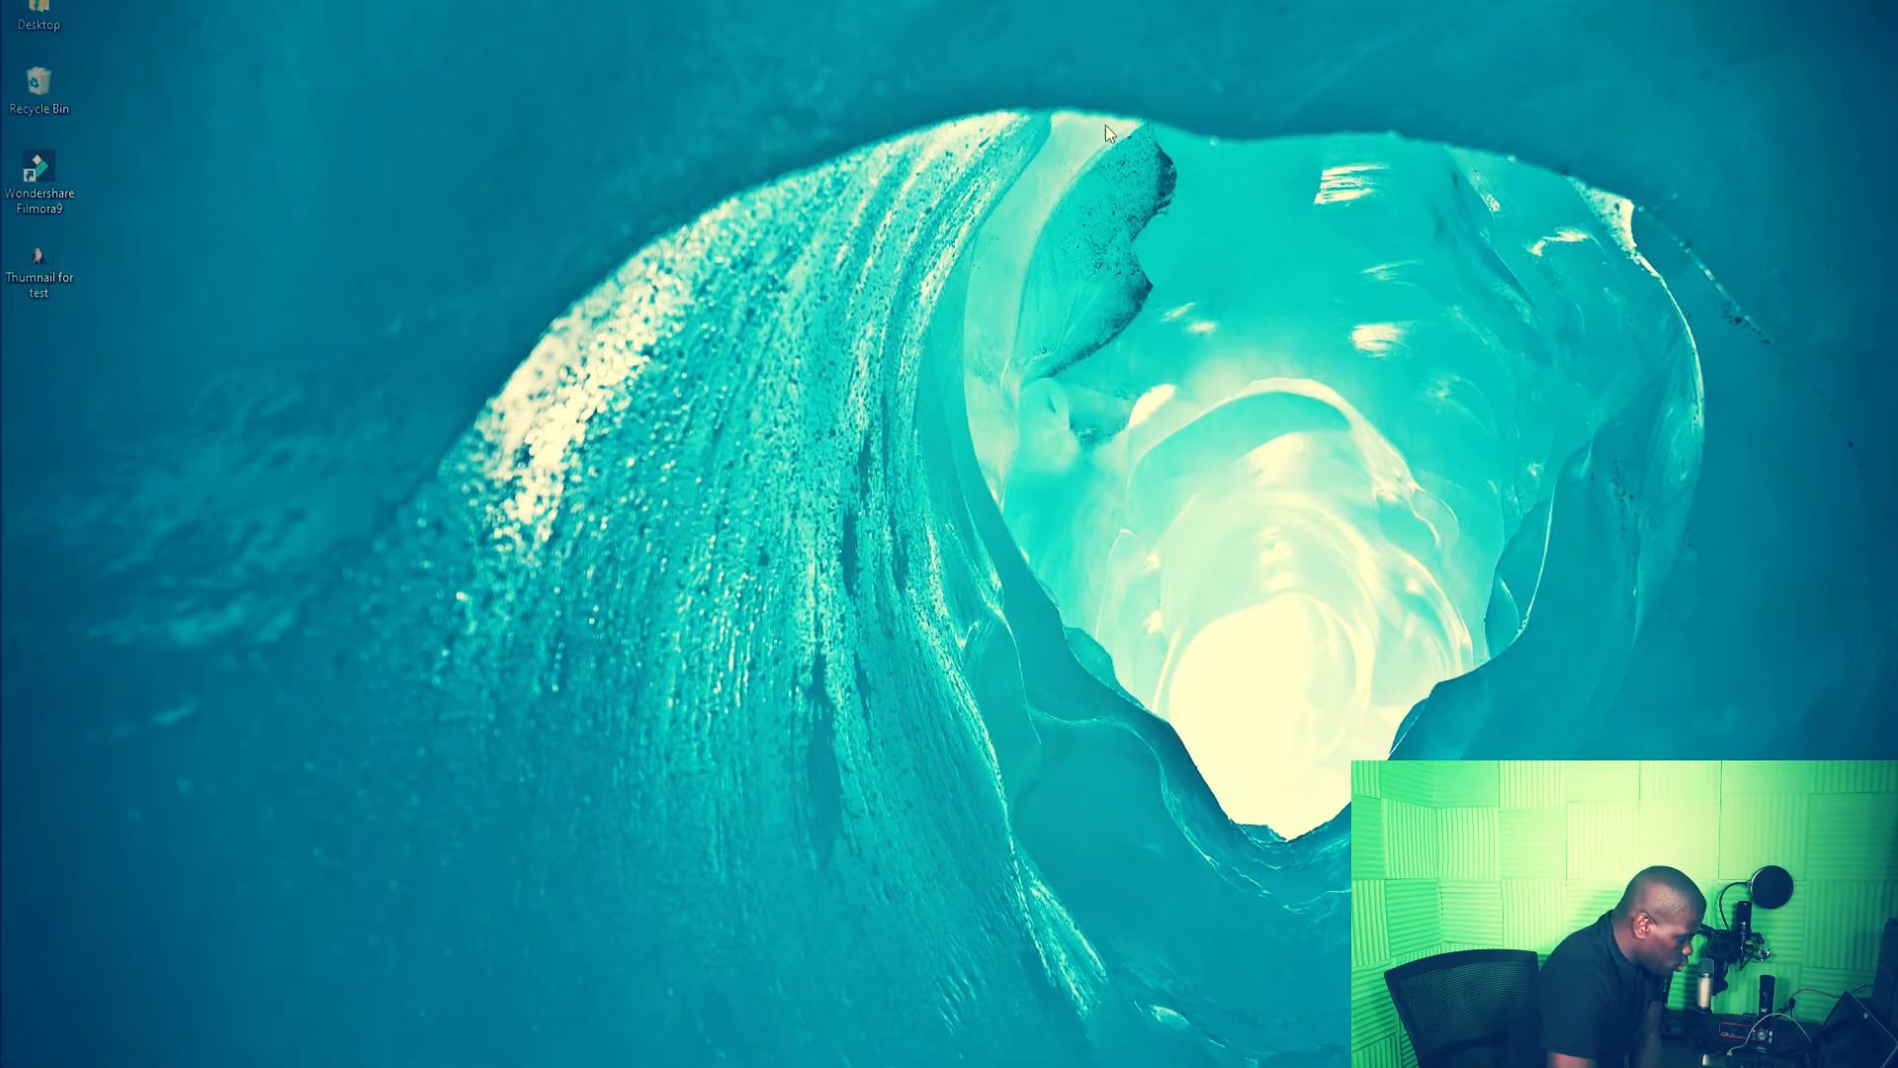
- Switch to the Chrome browser and go to pixlr.com/editor
left_click(1181, 1058)
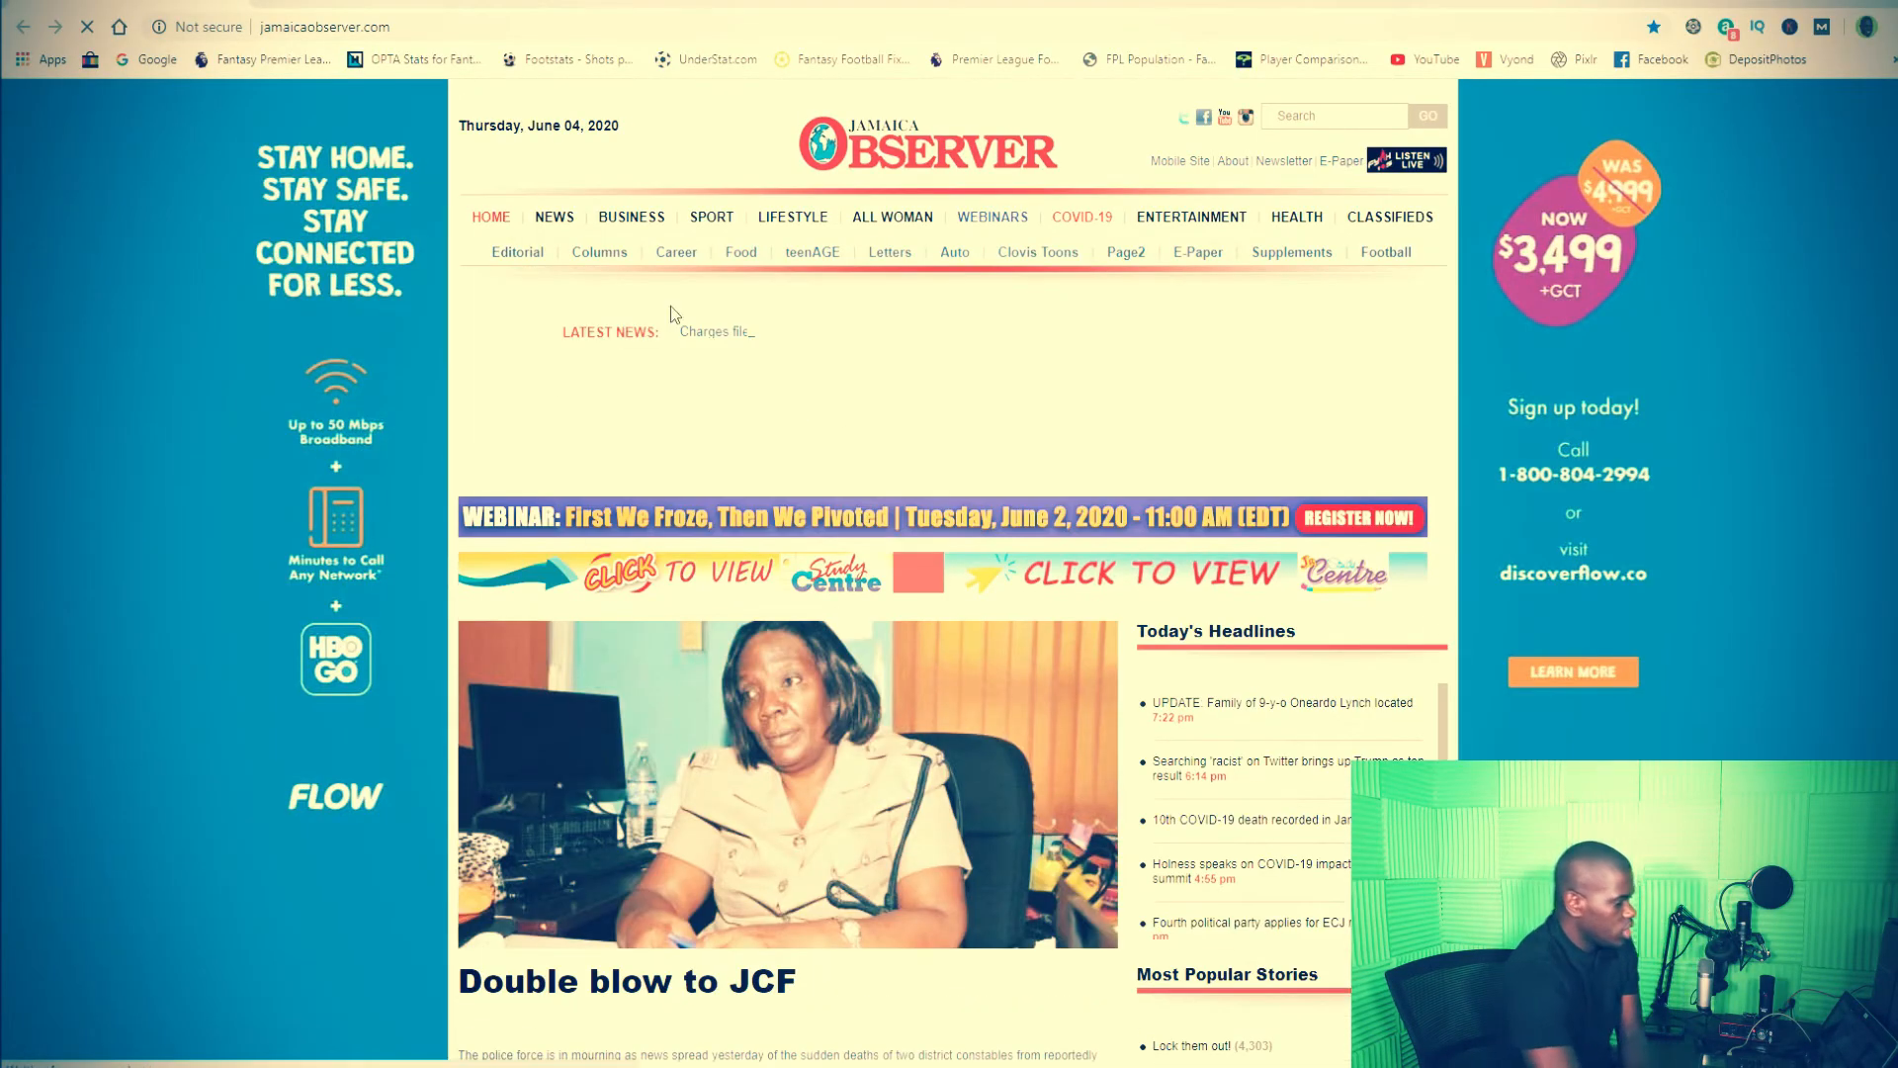
left_click(376, 29)
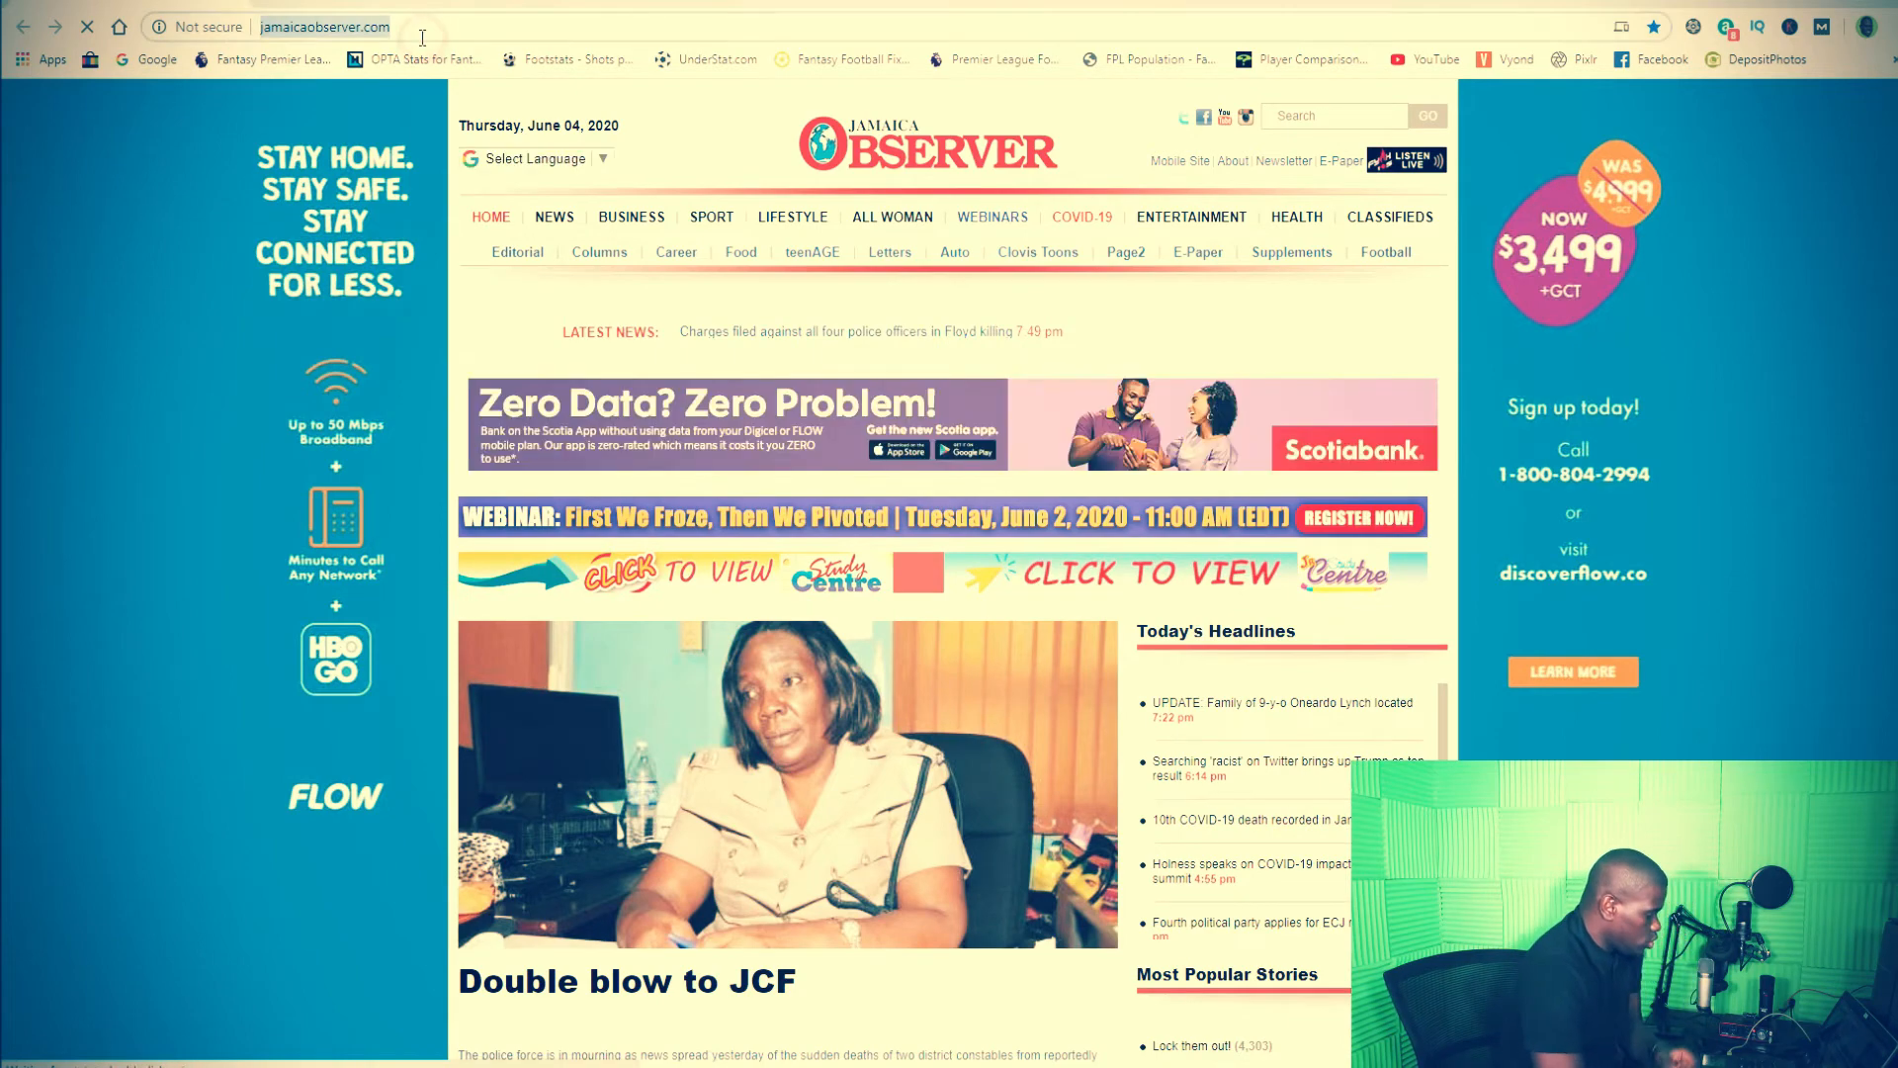
type("pixl")
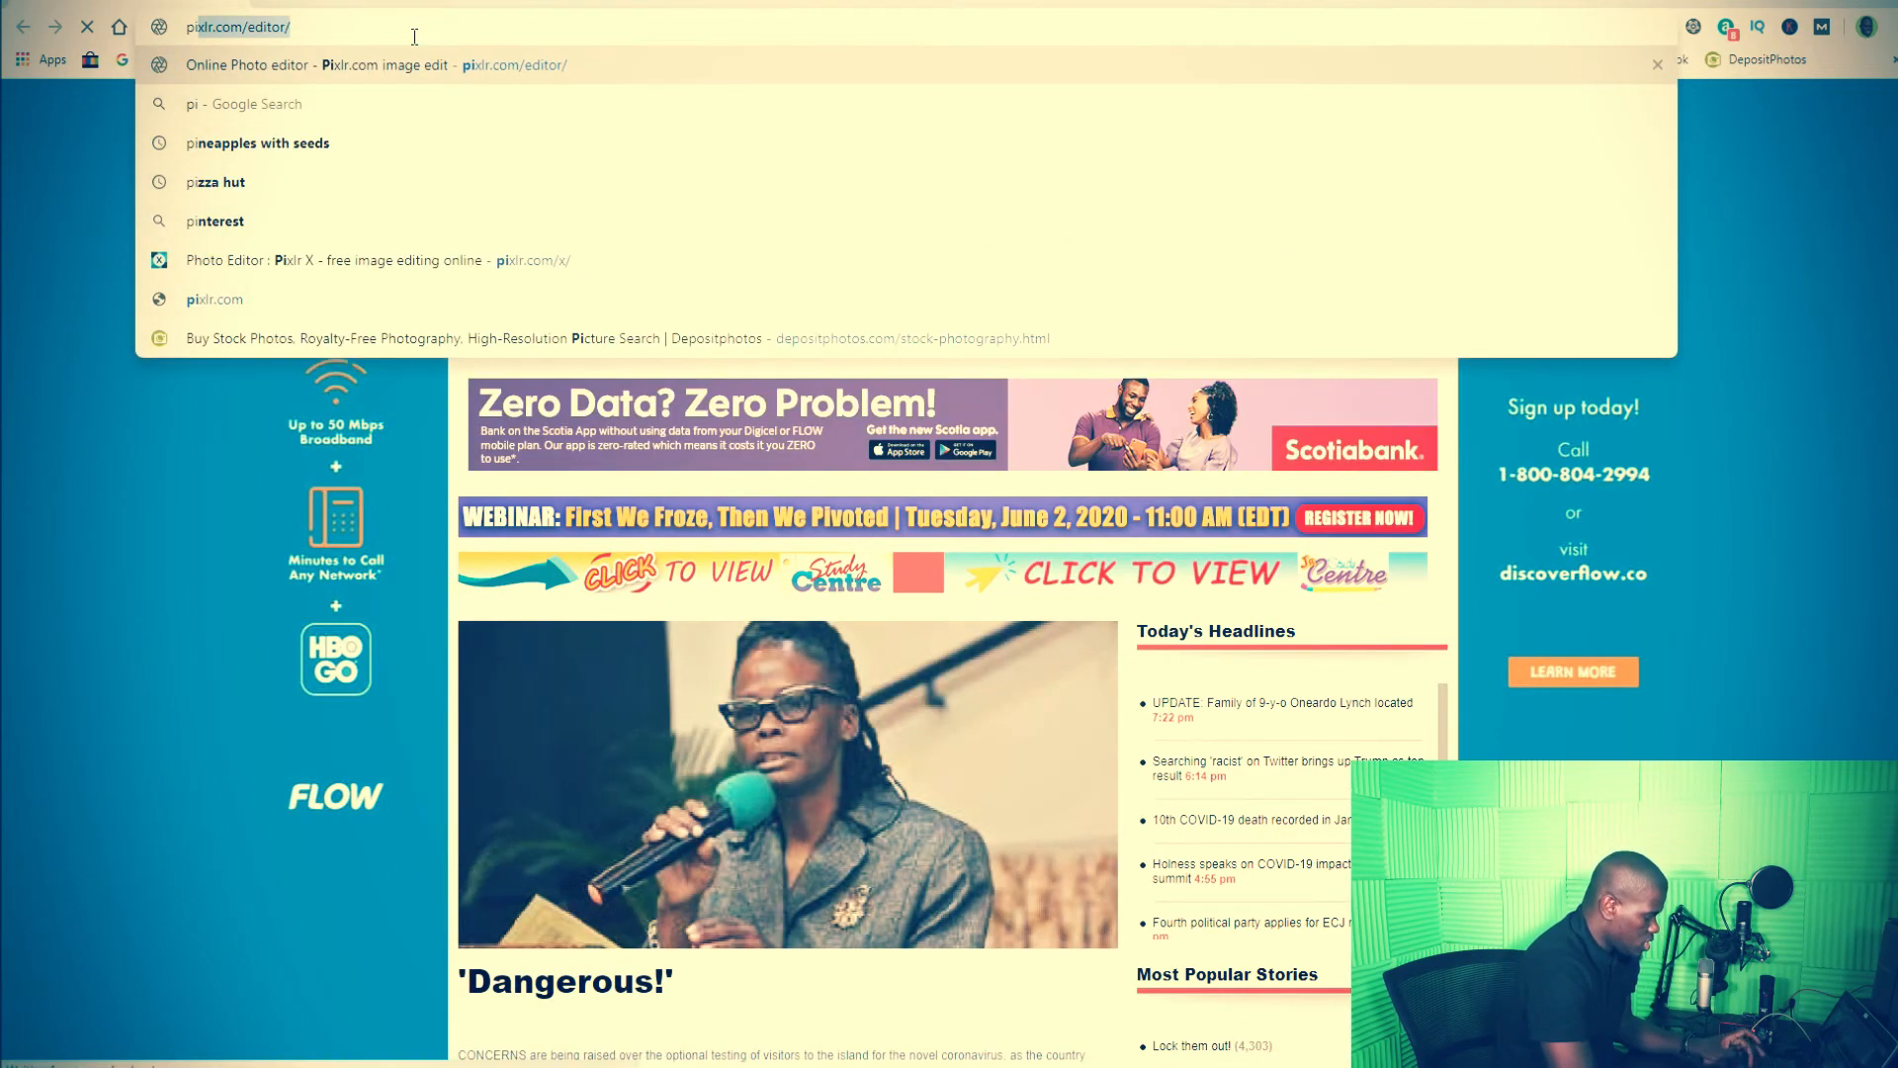
type("r")
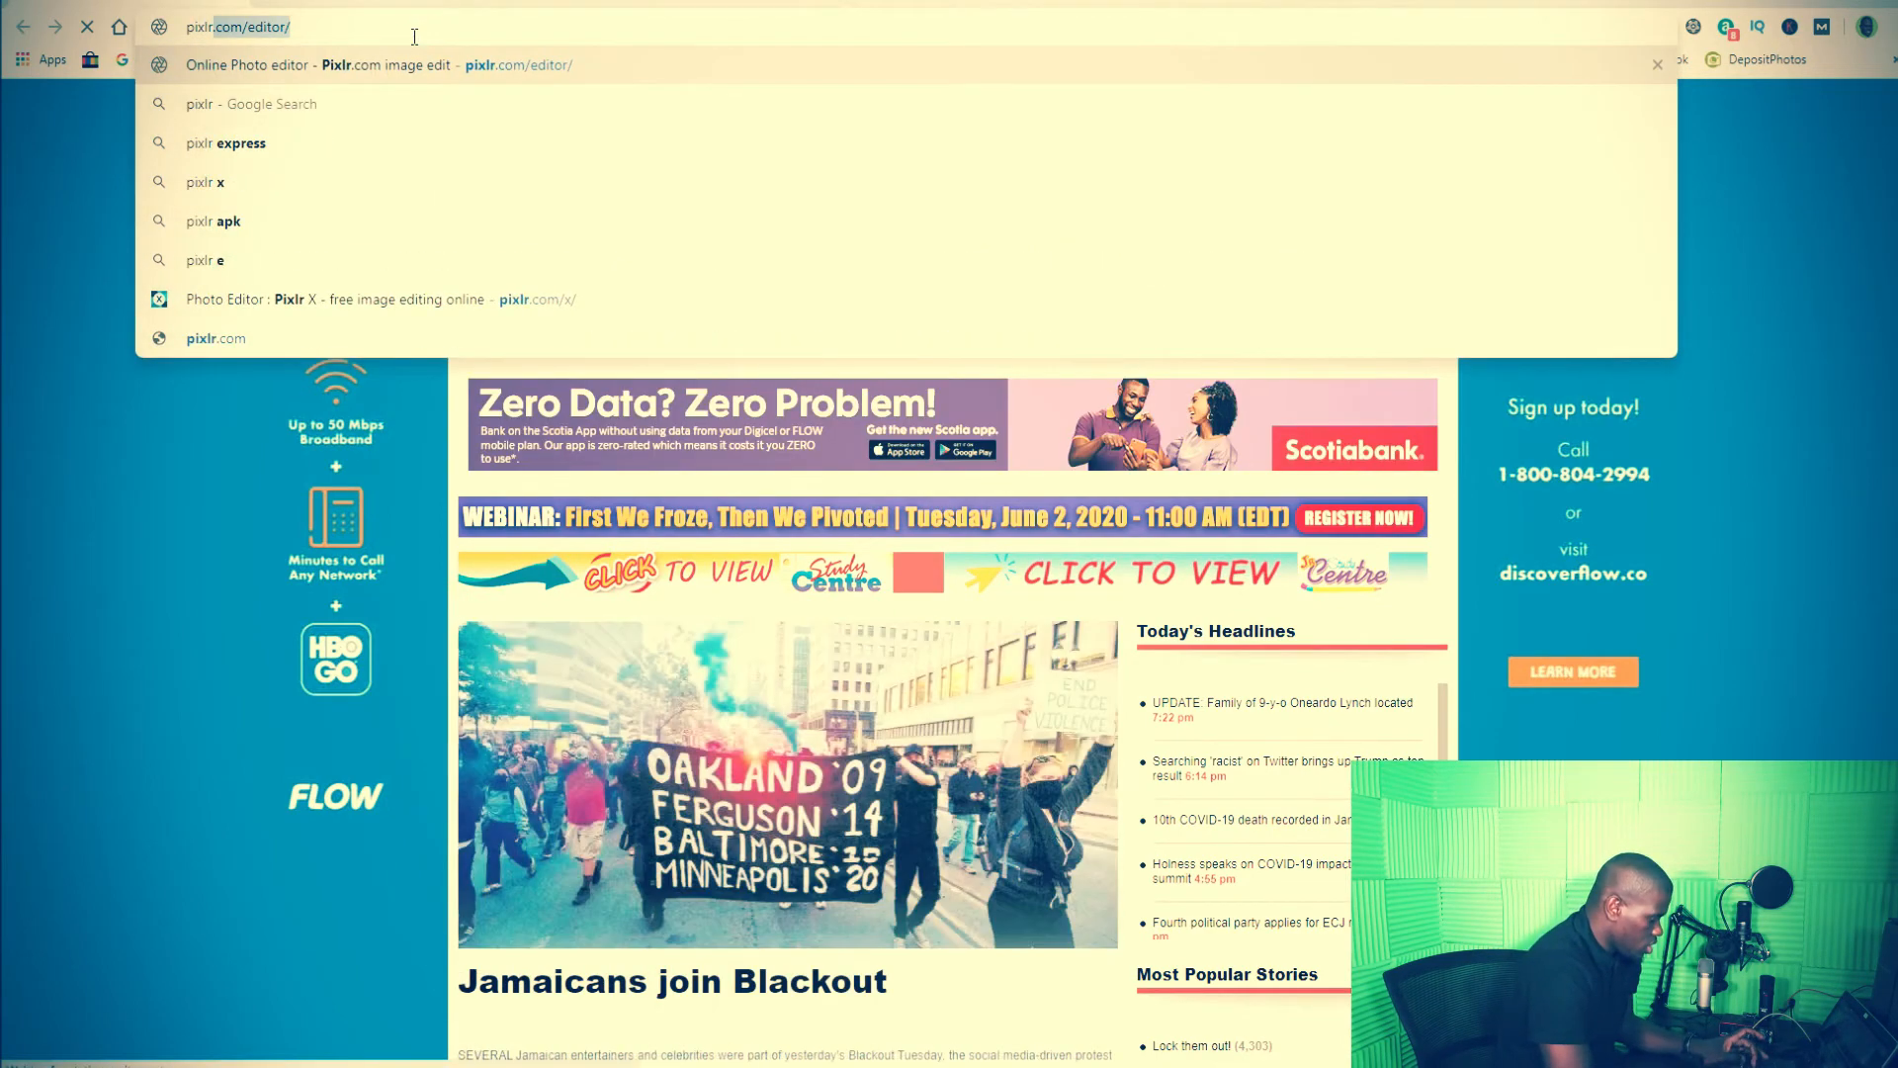
type(".com")
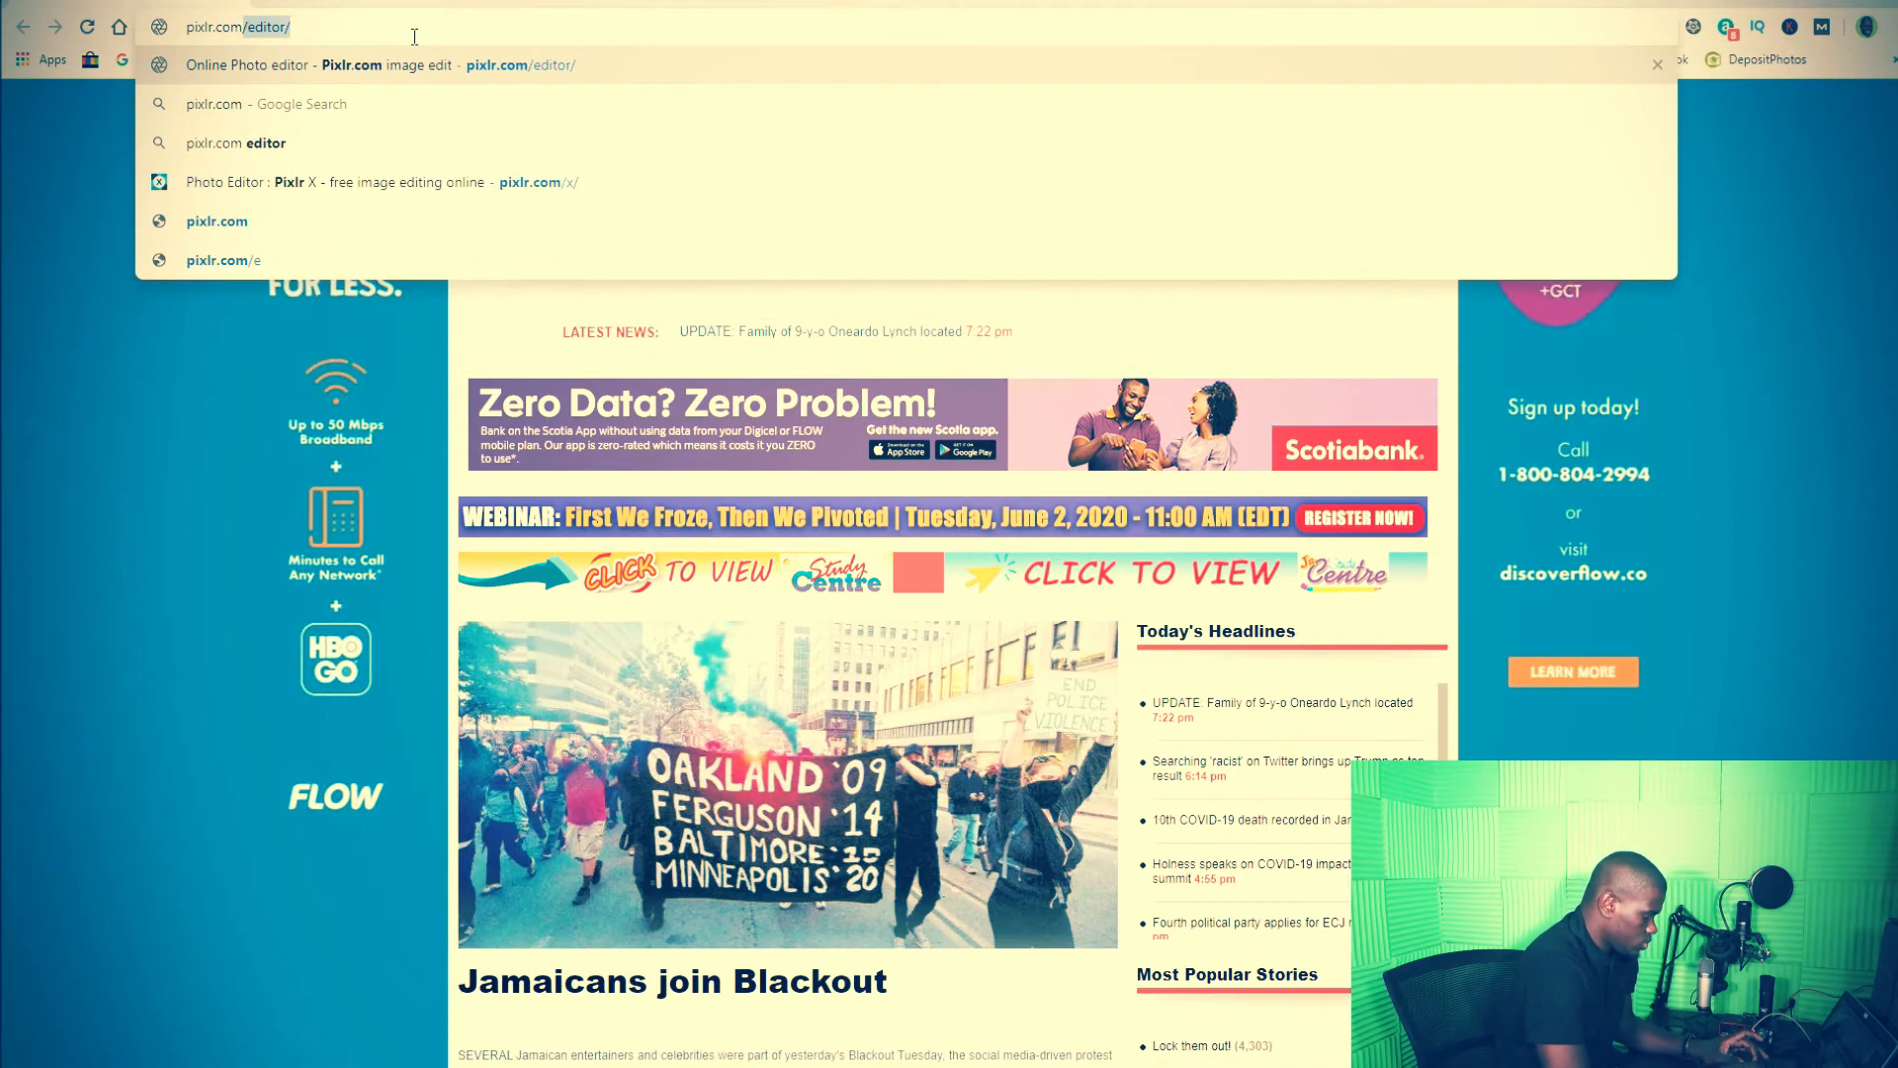
type("/editor")
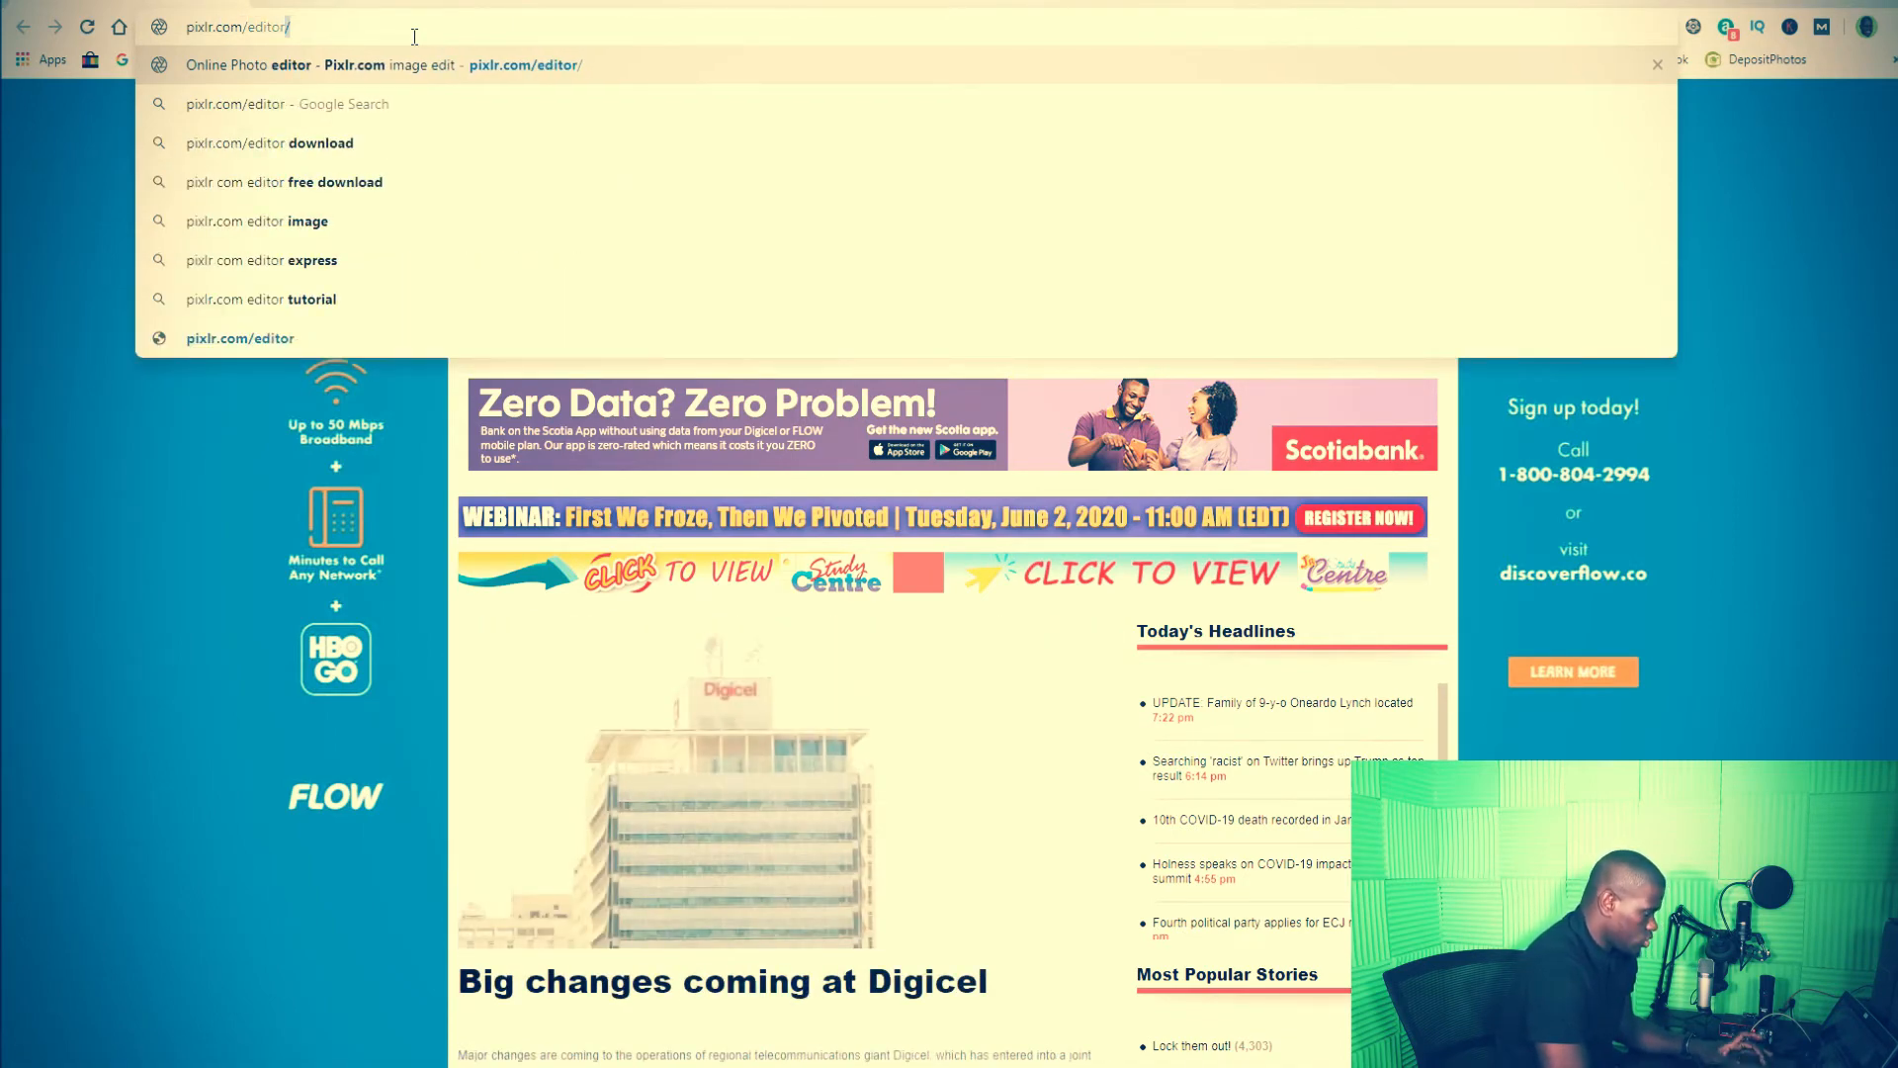
key("Return")
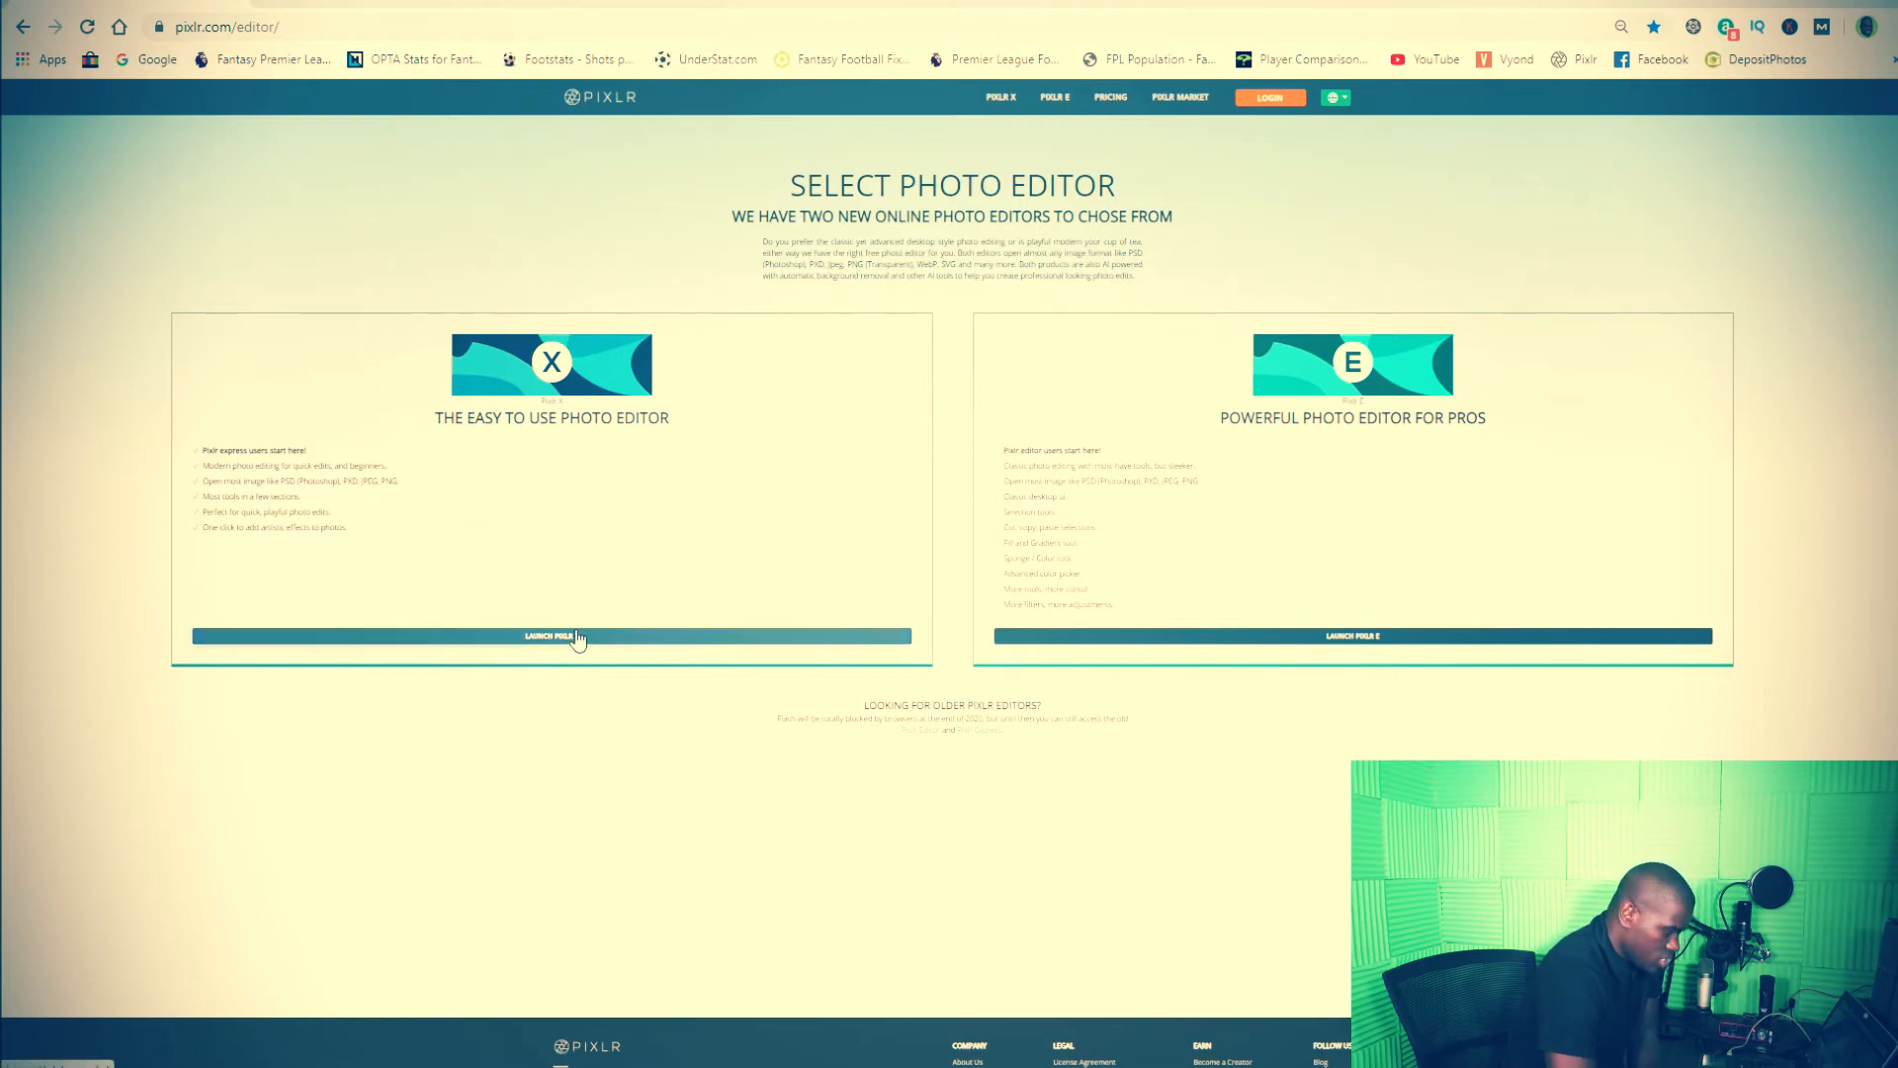
- Launch the Pixlr X photo editor and open its settings for creating a new image
left_click(751, 636)
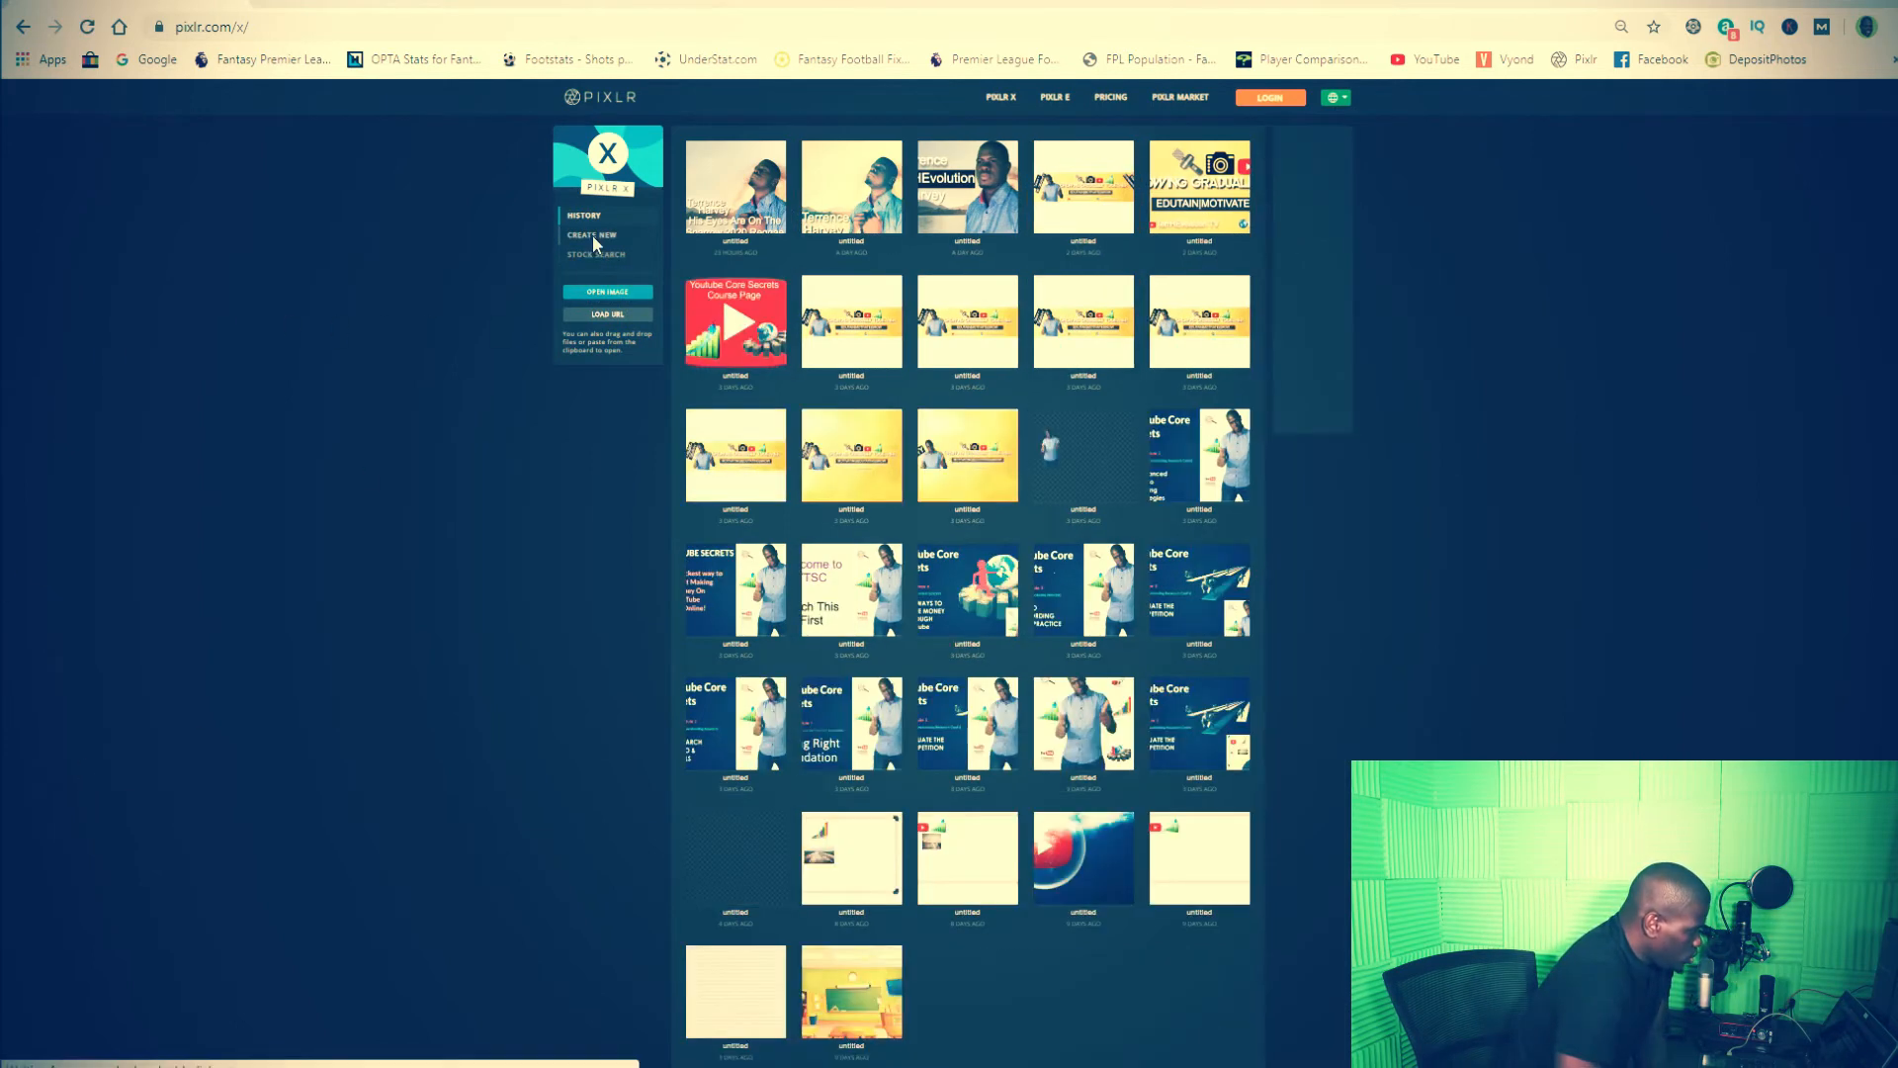
left_click(596, 243)
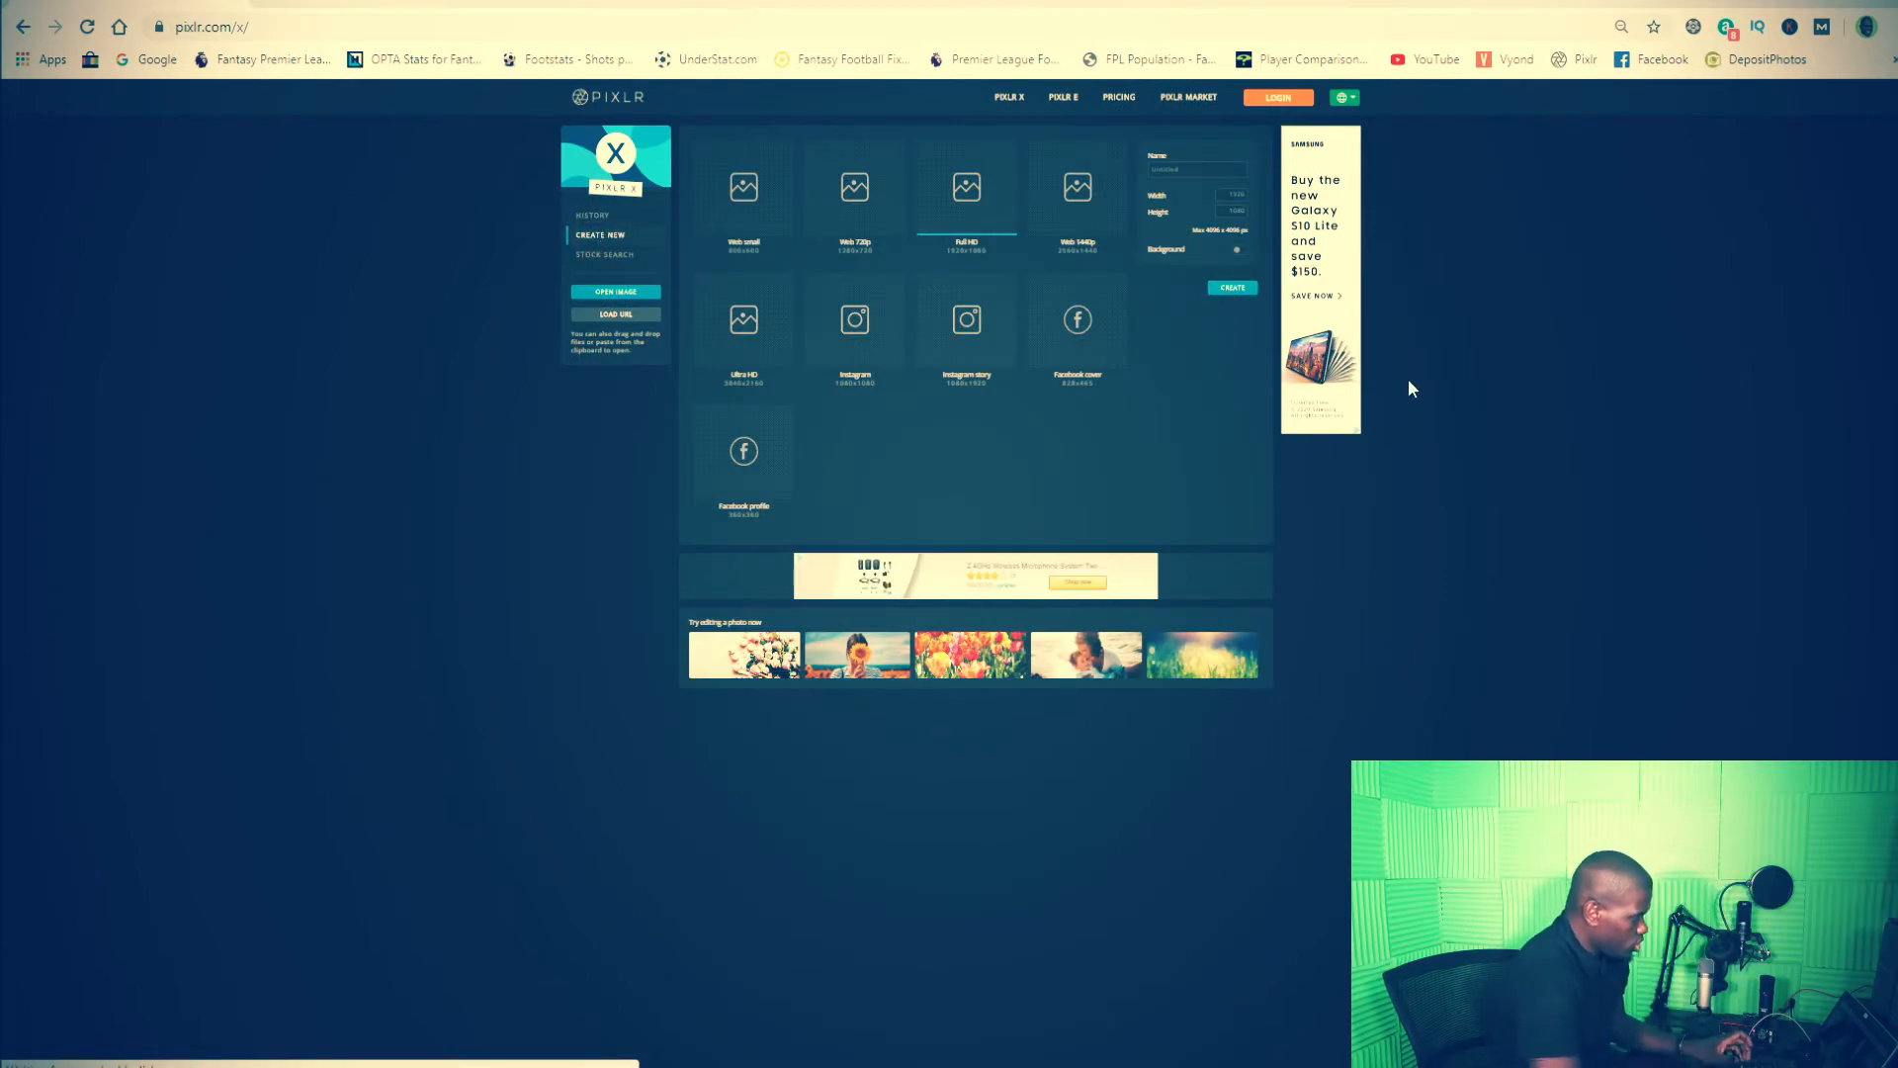
key("ctrl+plus")
key("ctrl+plus")
key("ctrl+plus")
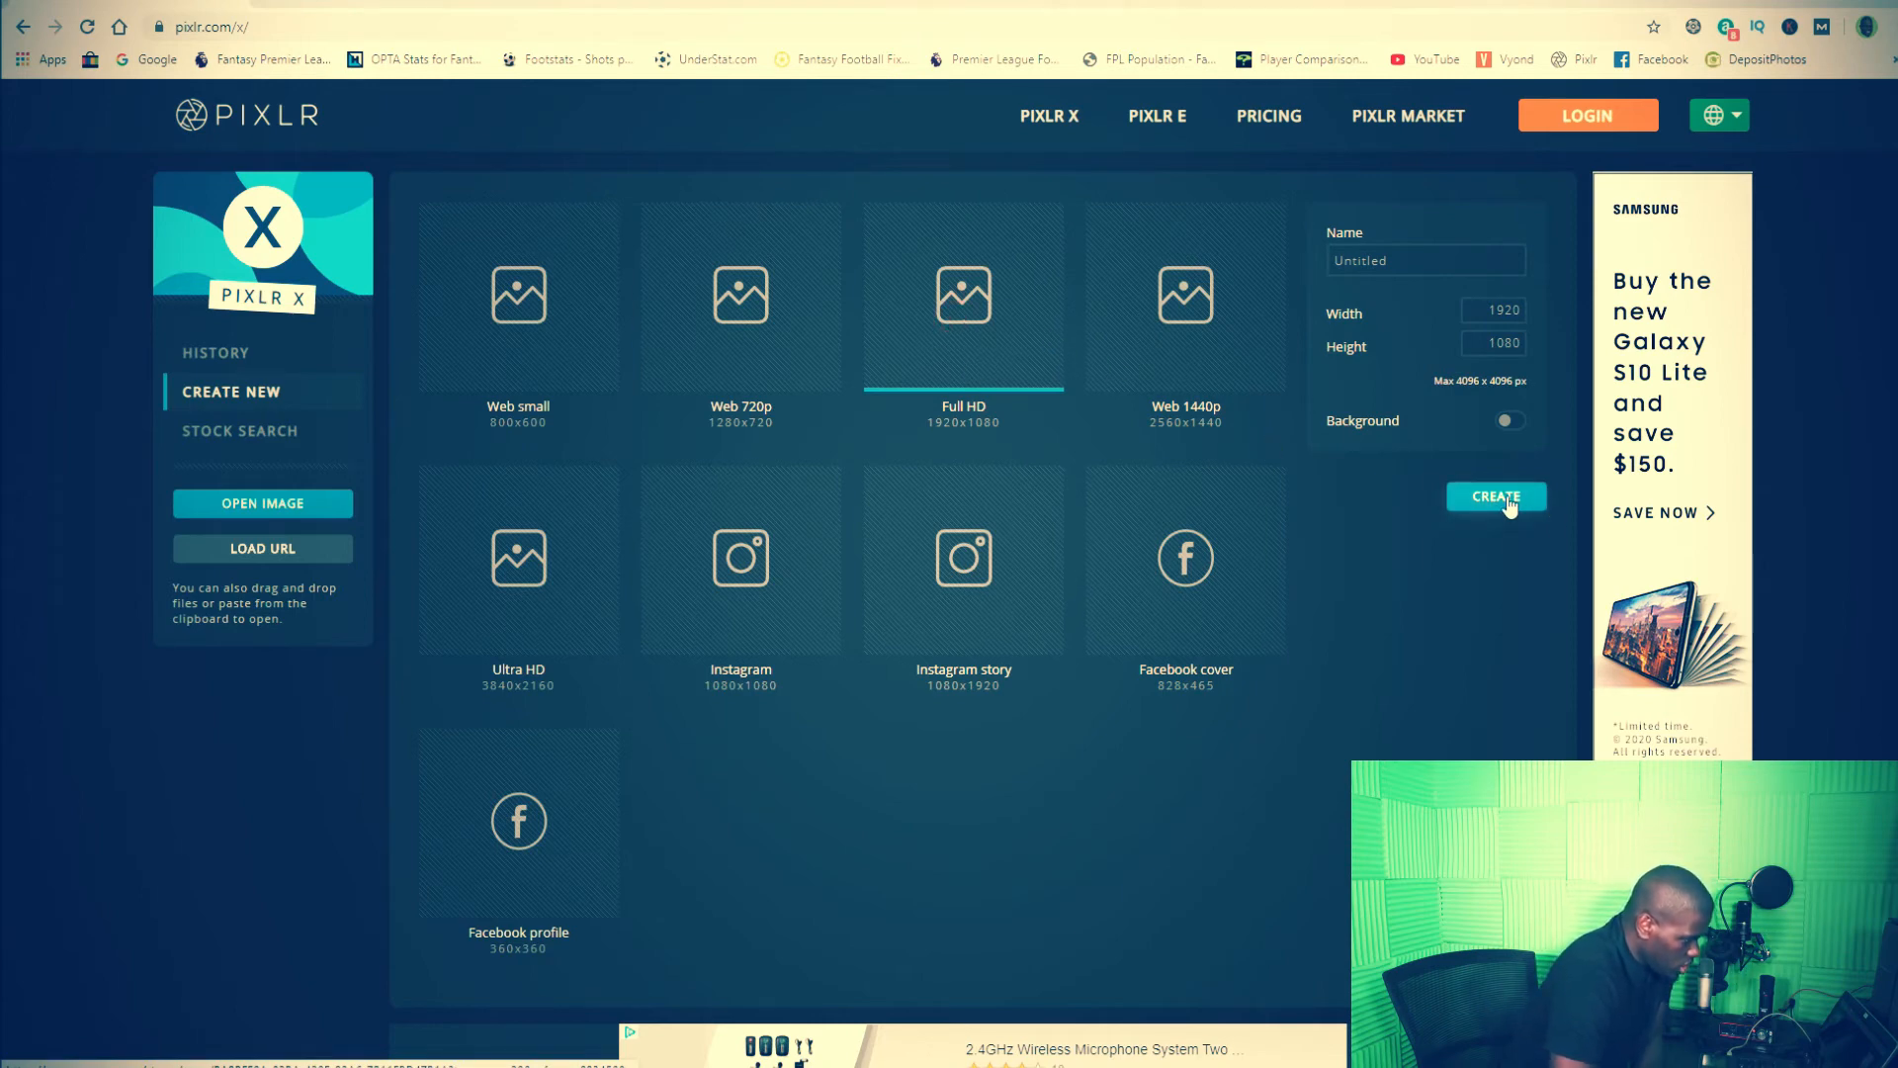
- Name the new image "Thumbnail for youtube" and create it at the Full HD size of 1920 × 1080 px
left_click(1404, 259)
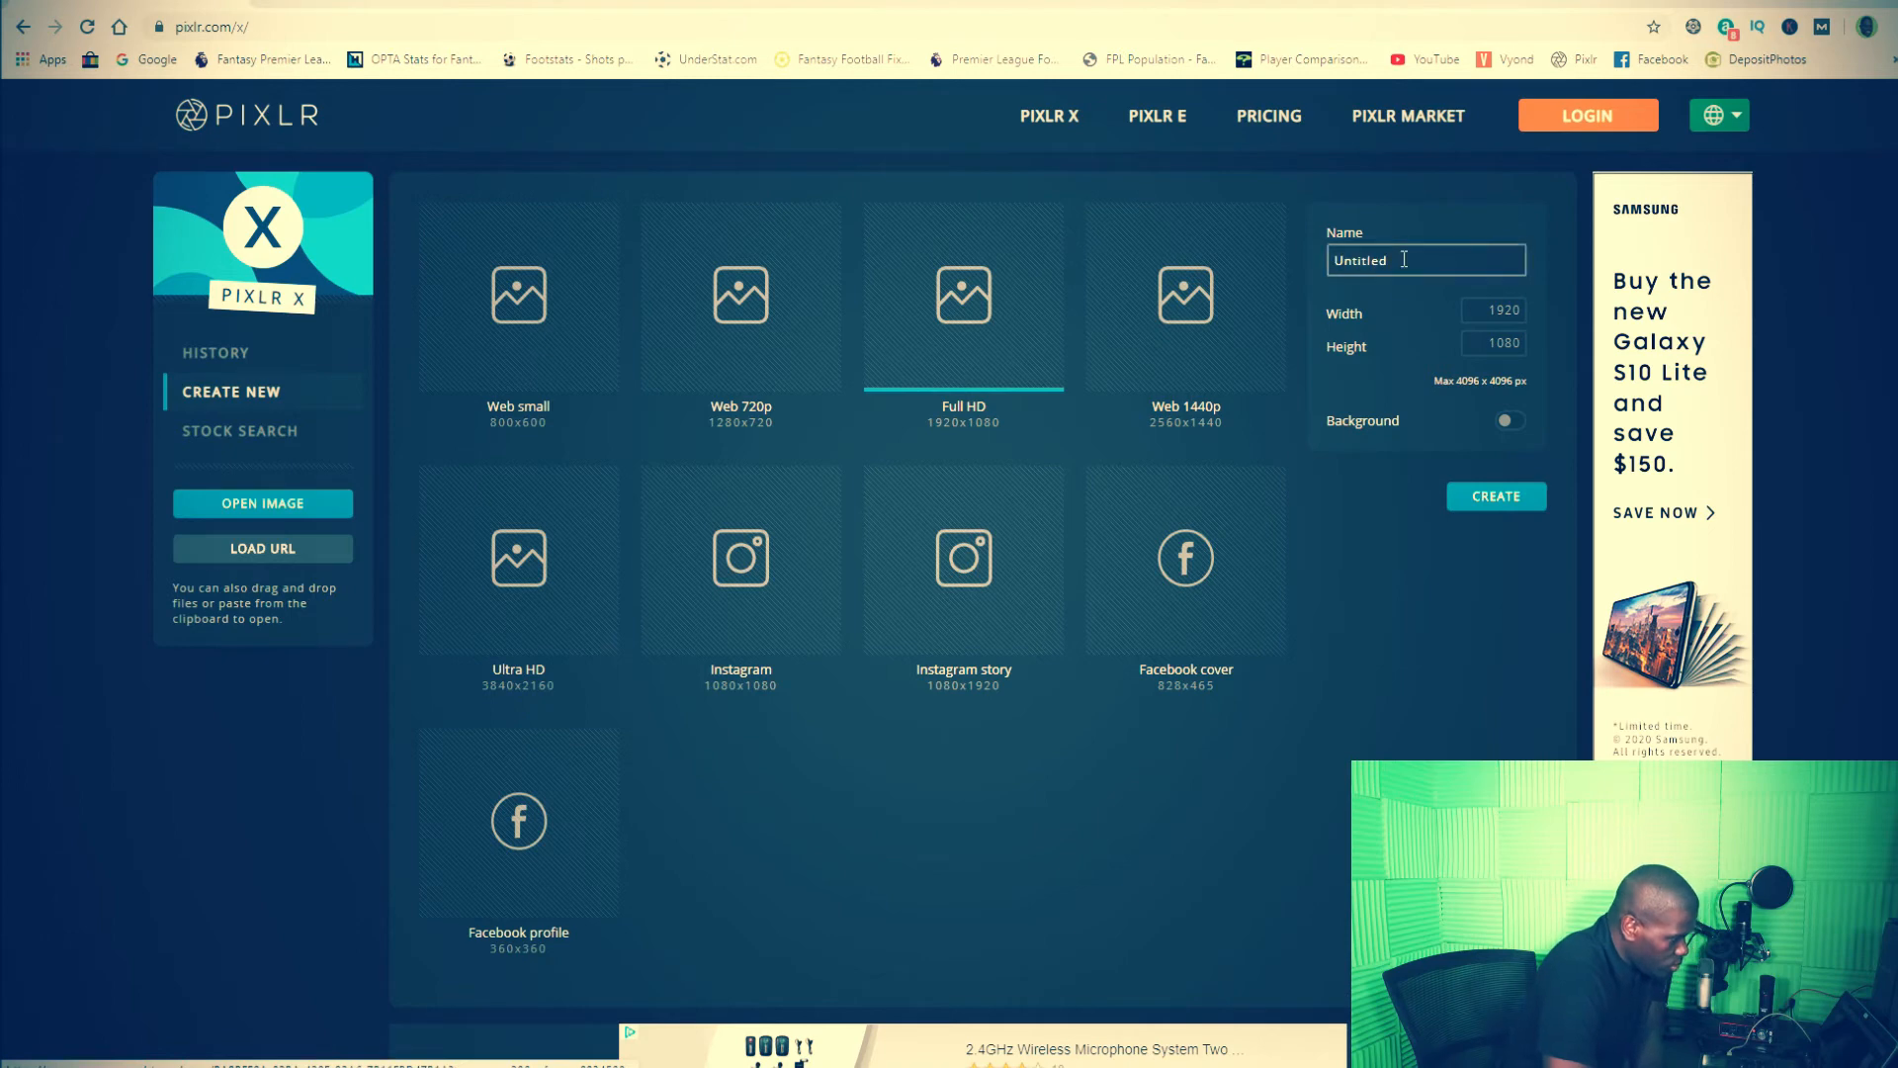
key("ctrl+a")
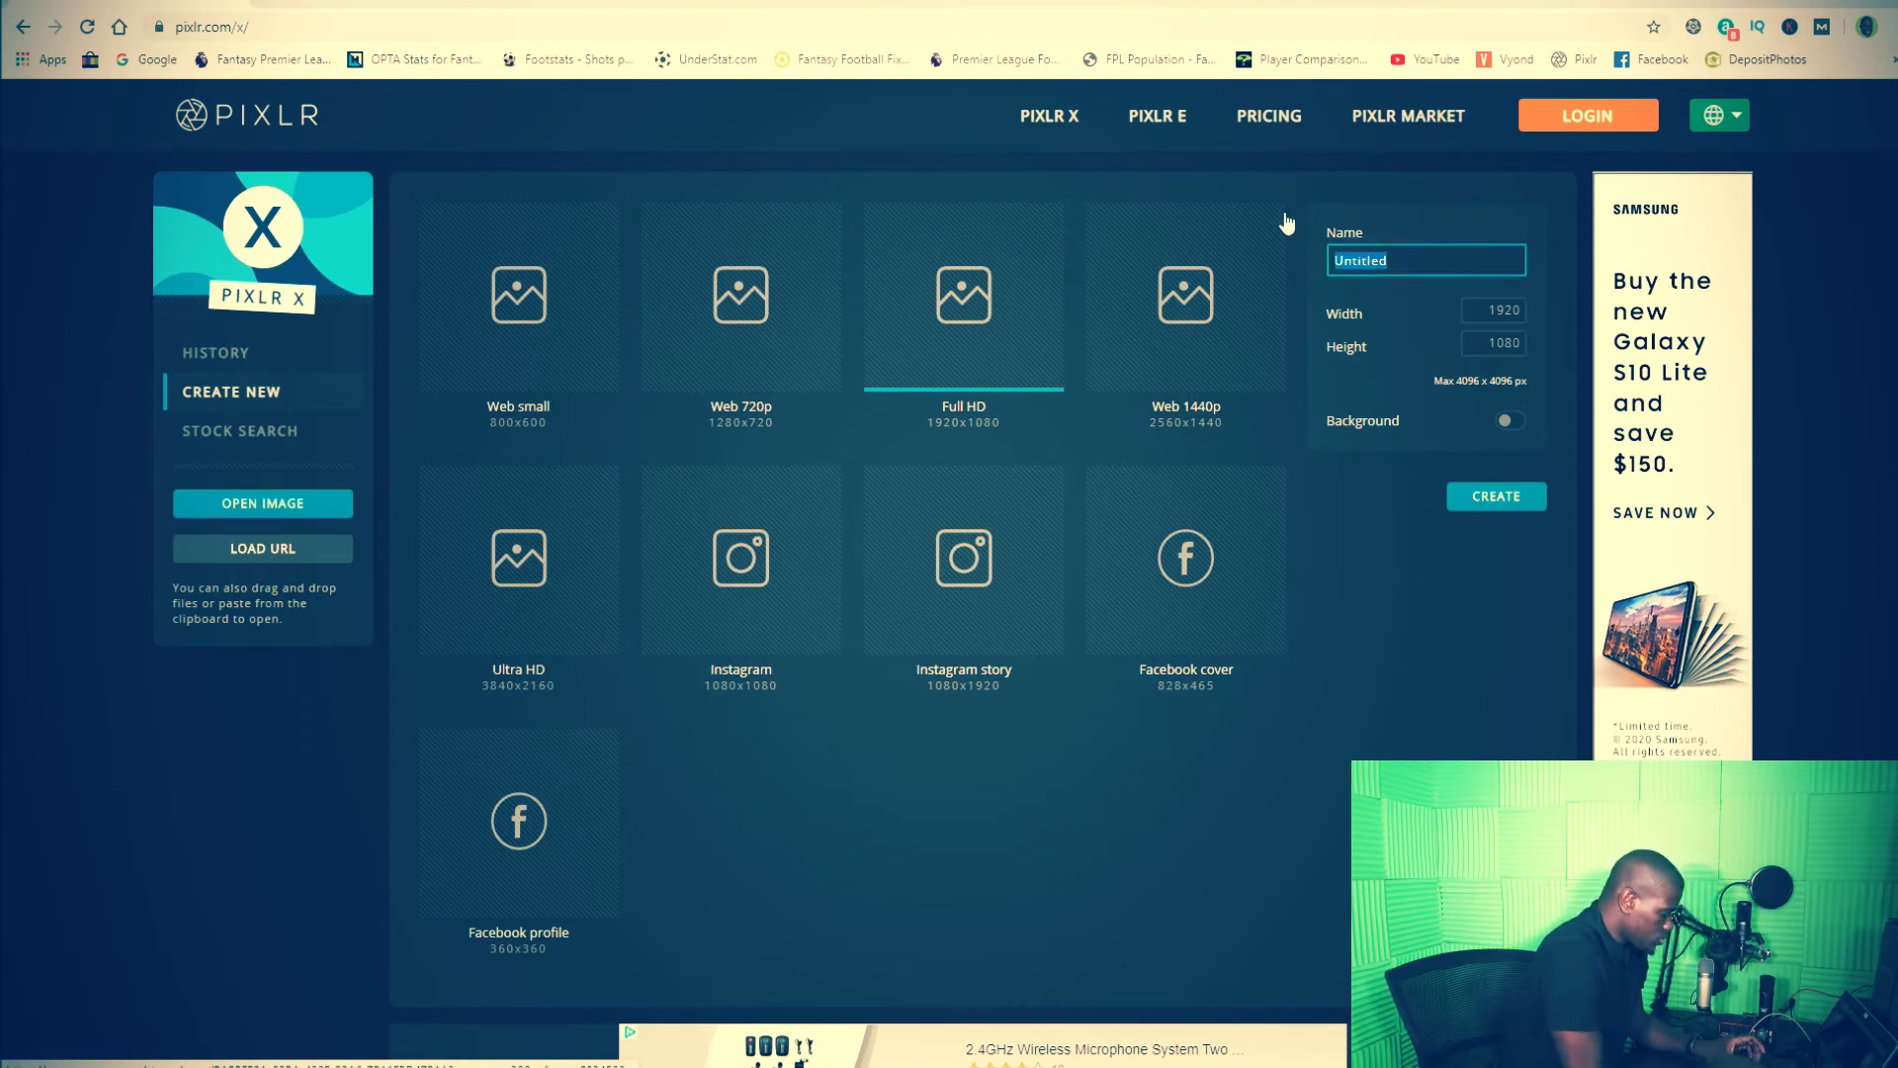
type("Thum")
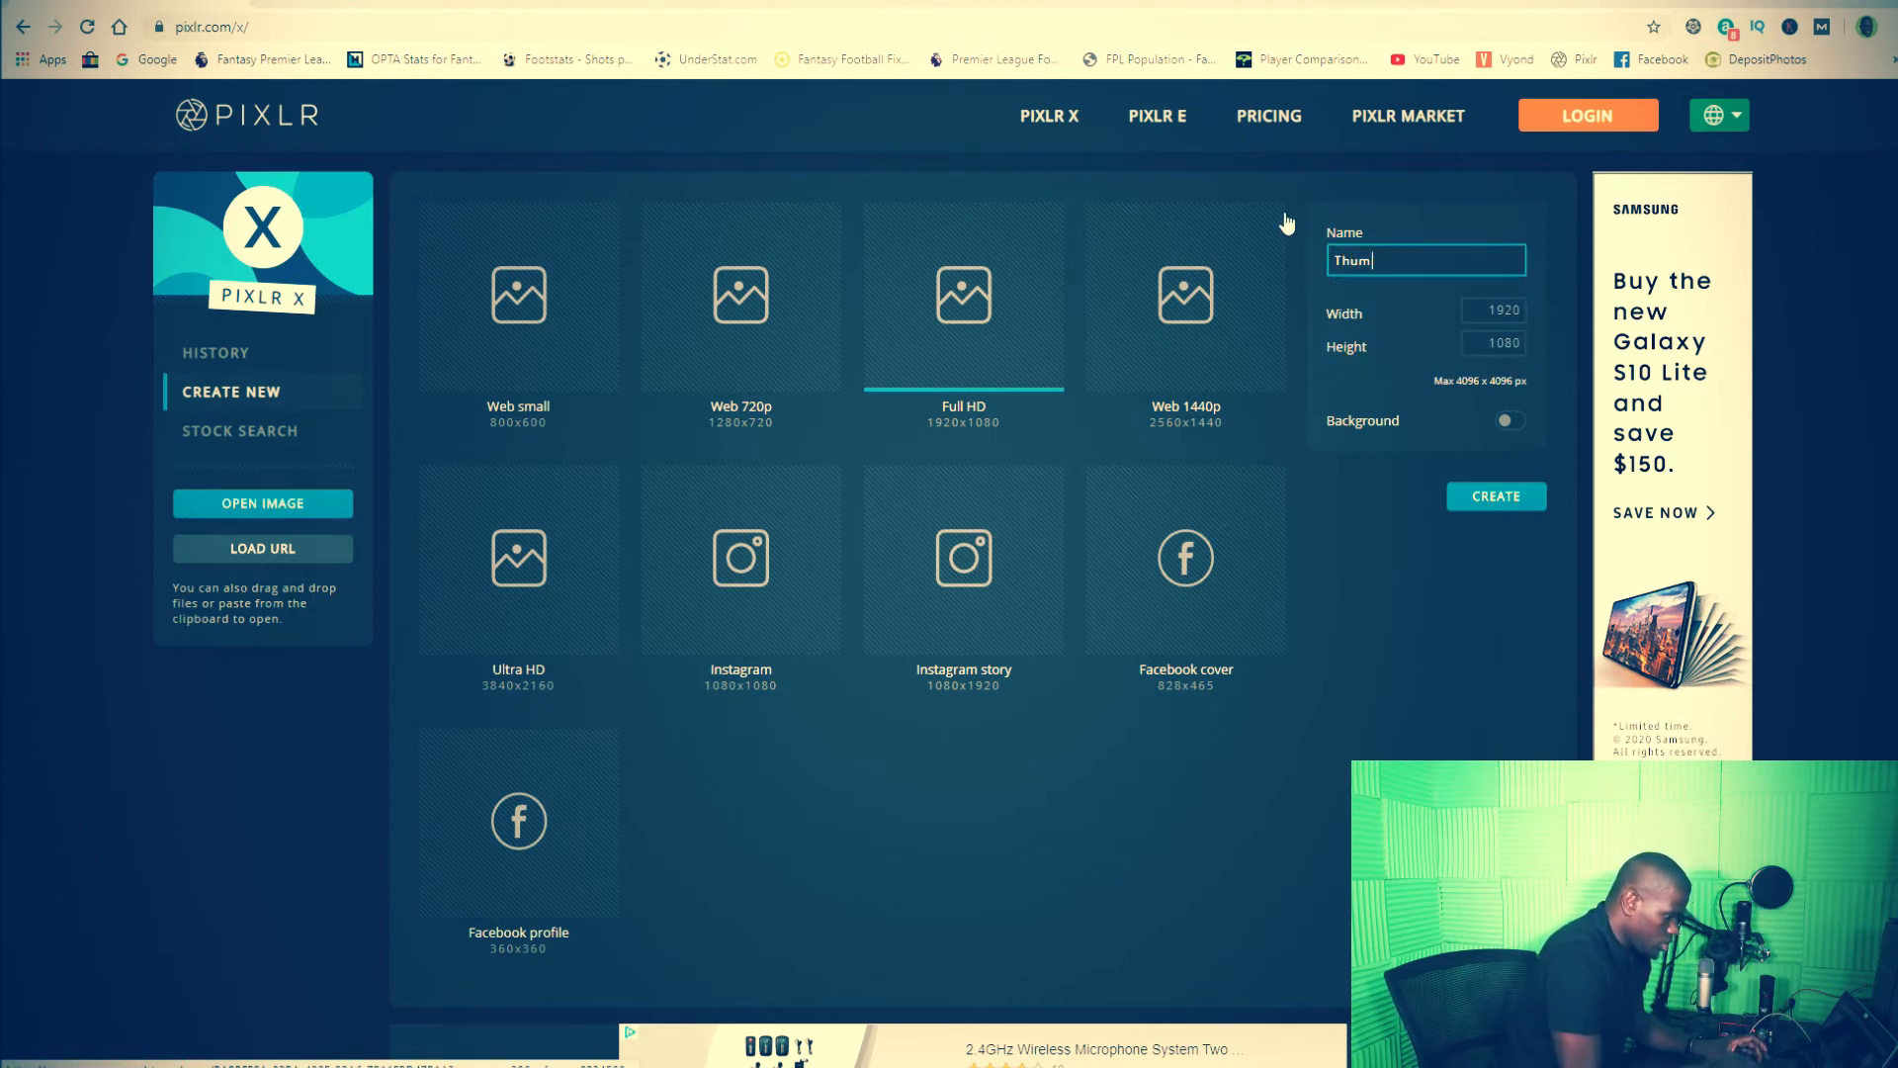
type("bnail")
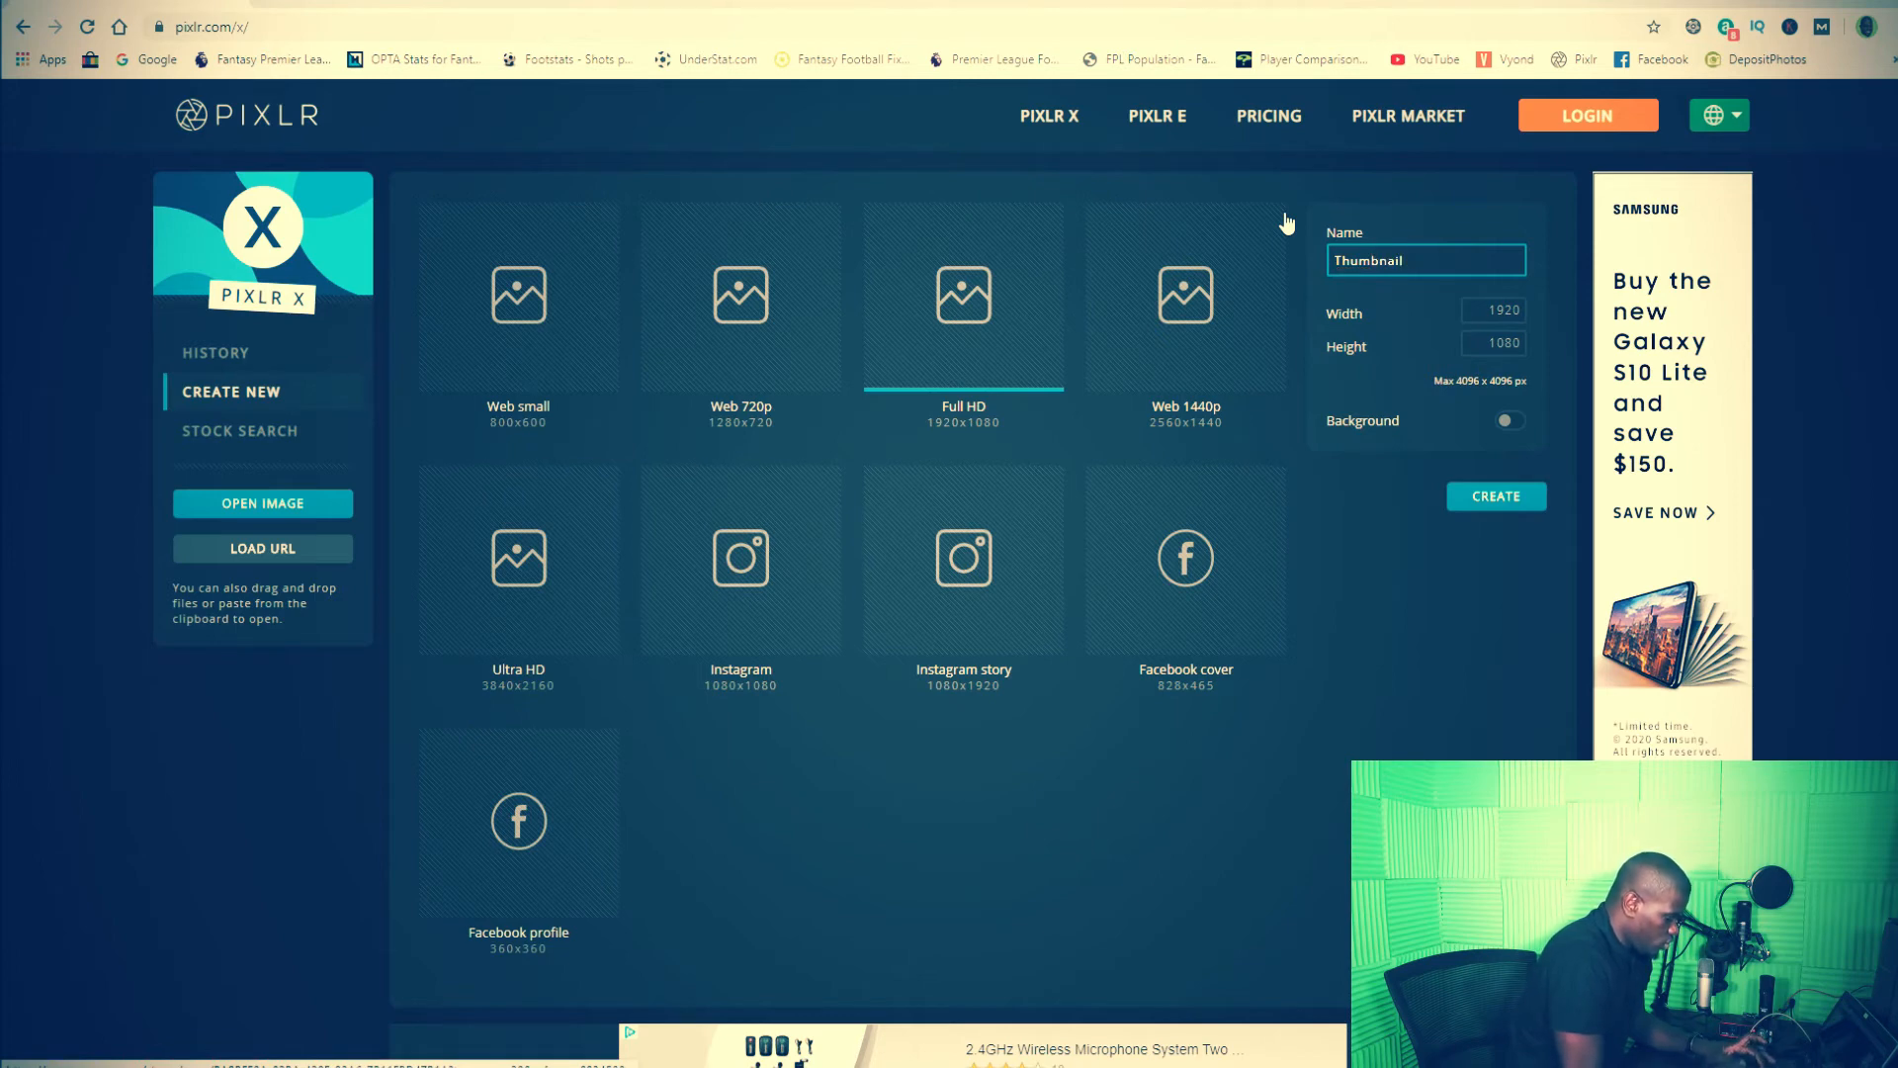
type(" test youtube")
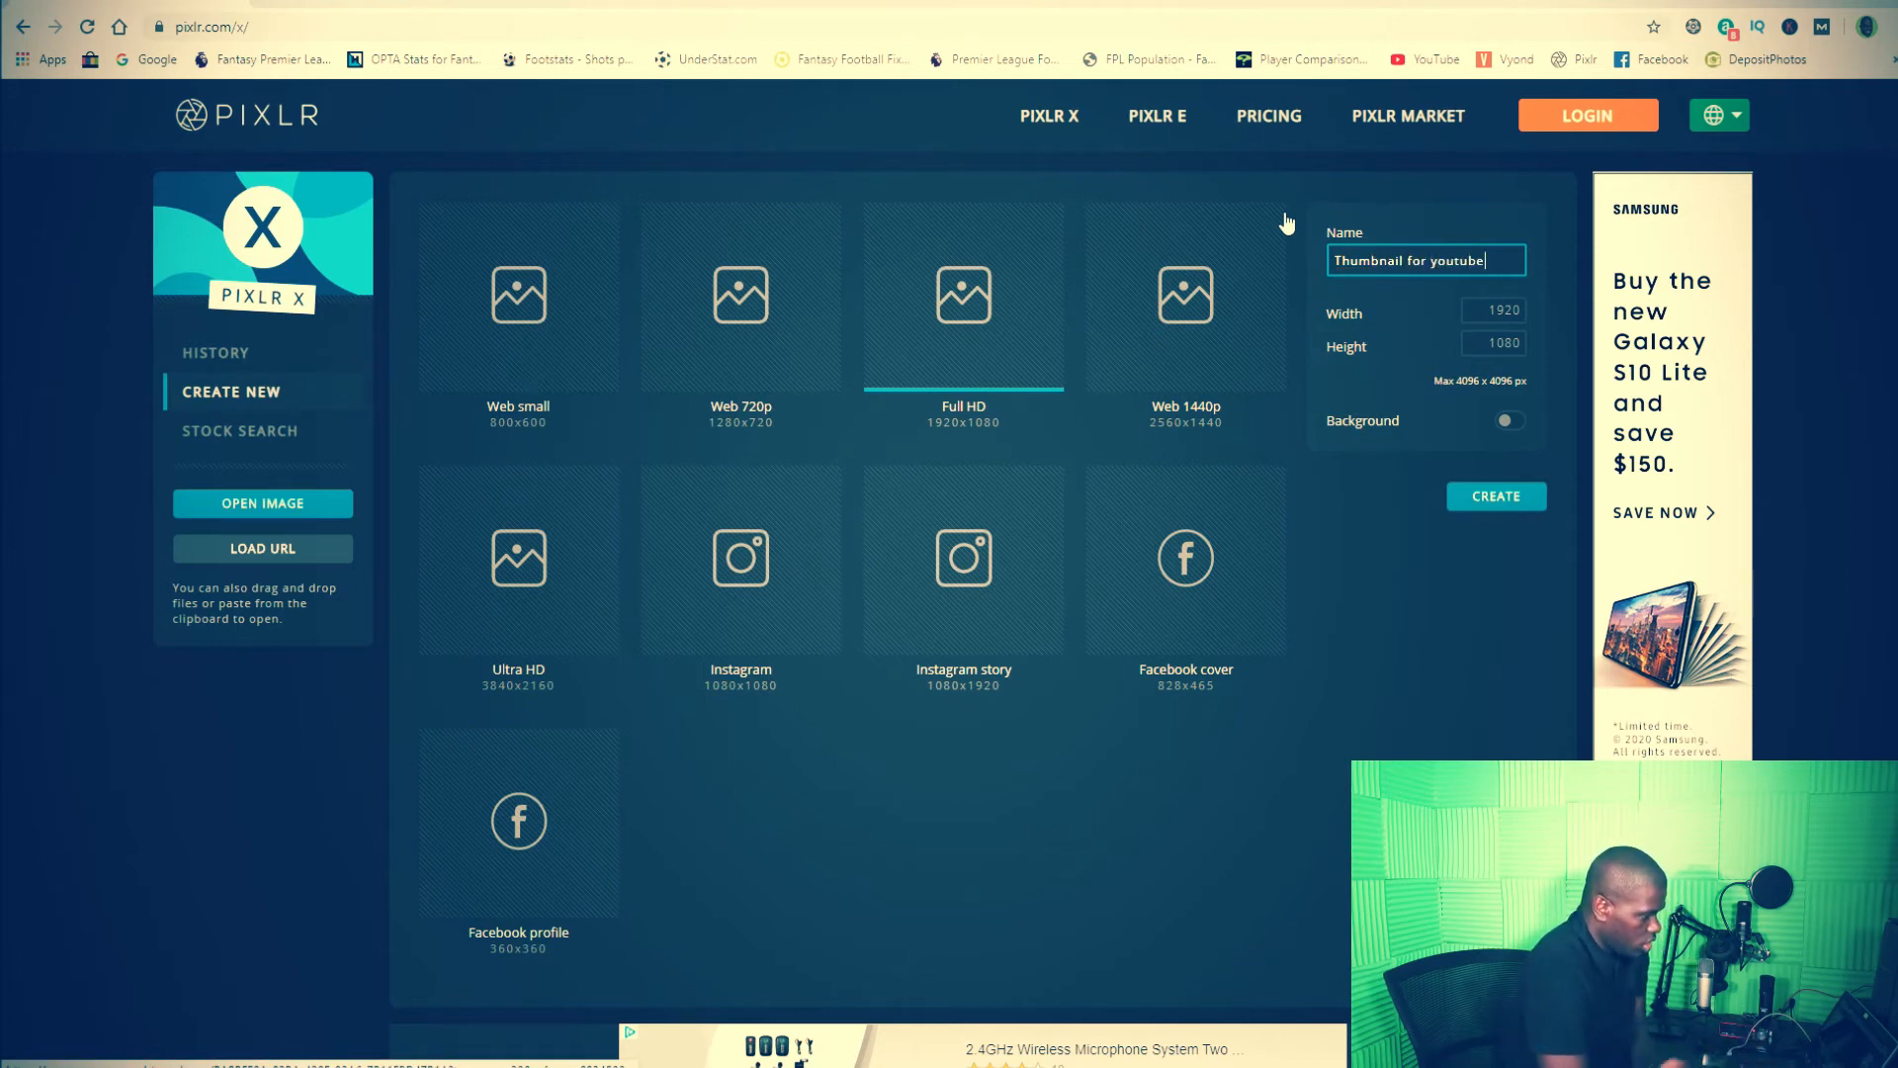
left_click(1493, 497)
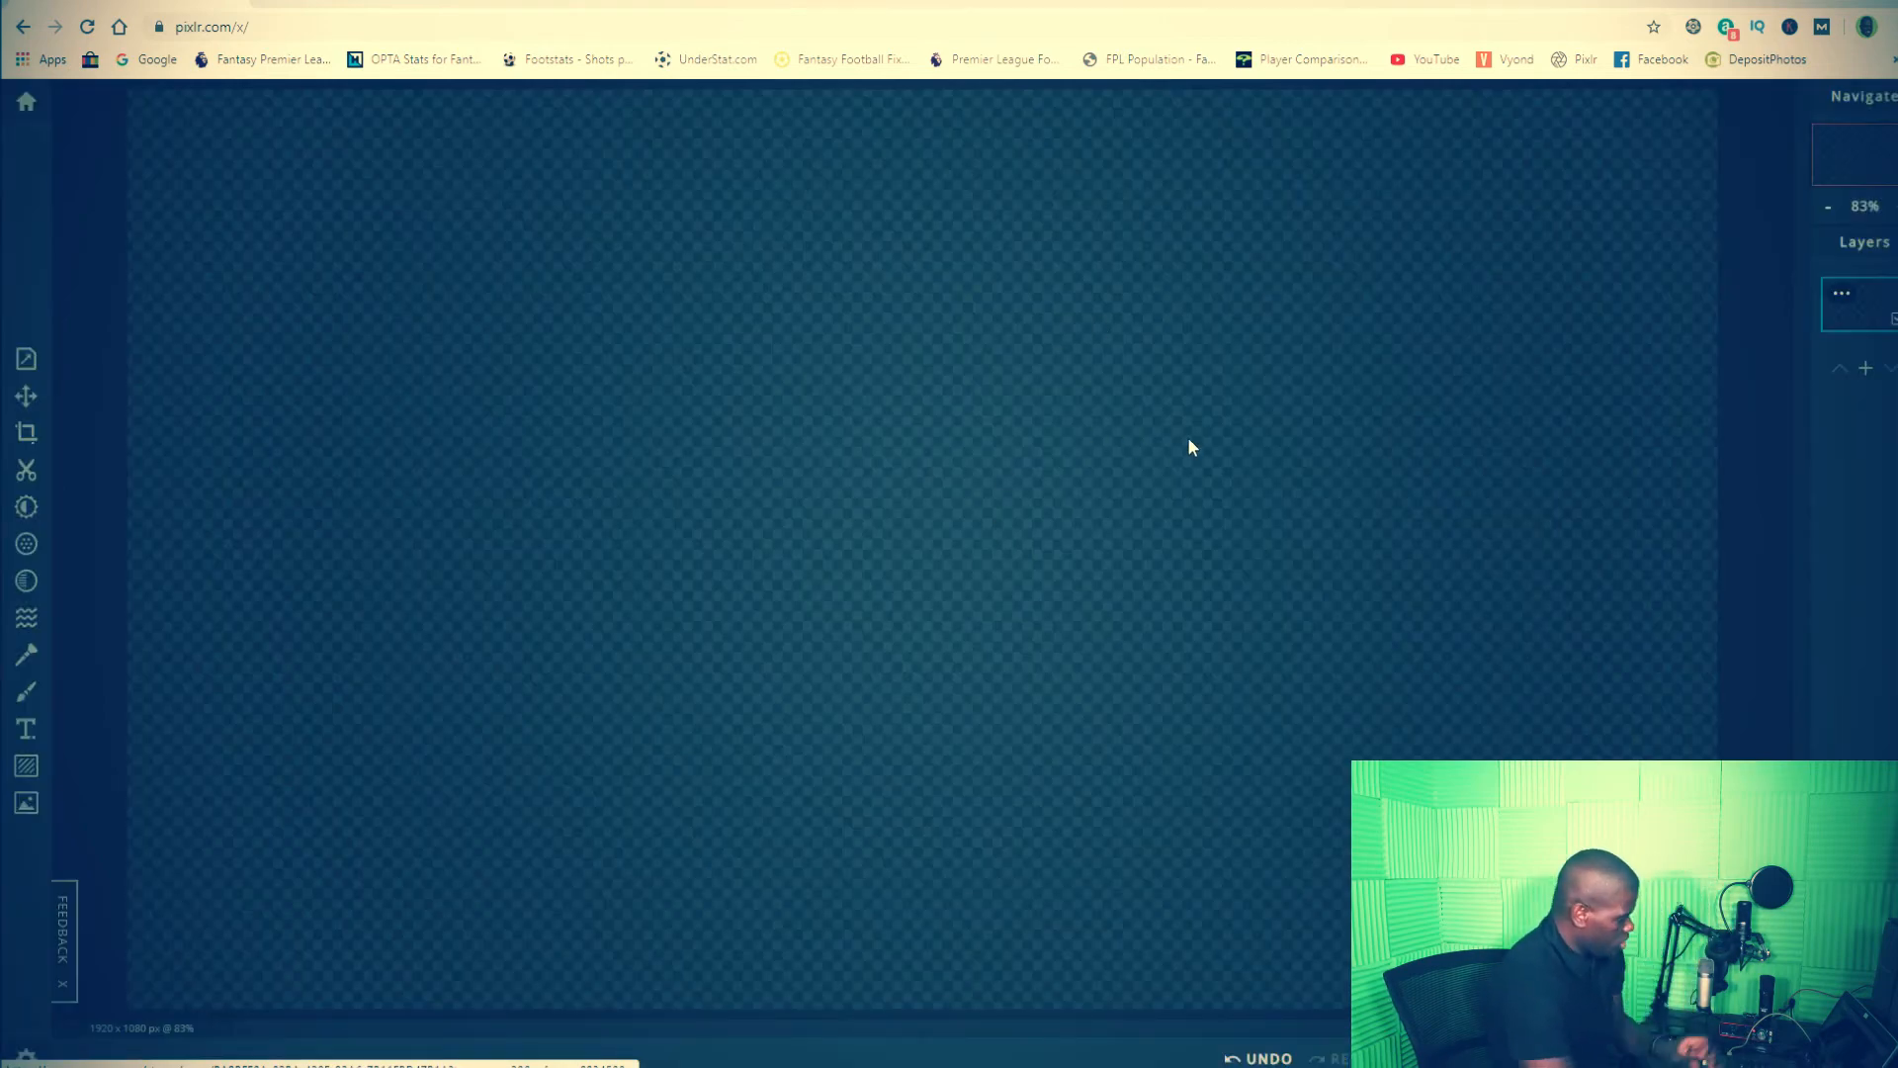
key("ctrl+minus")
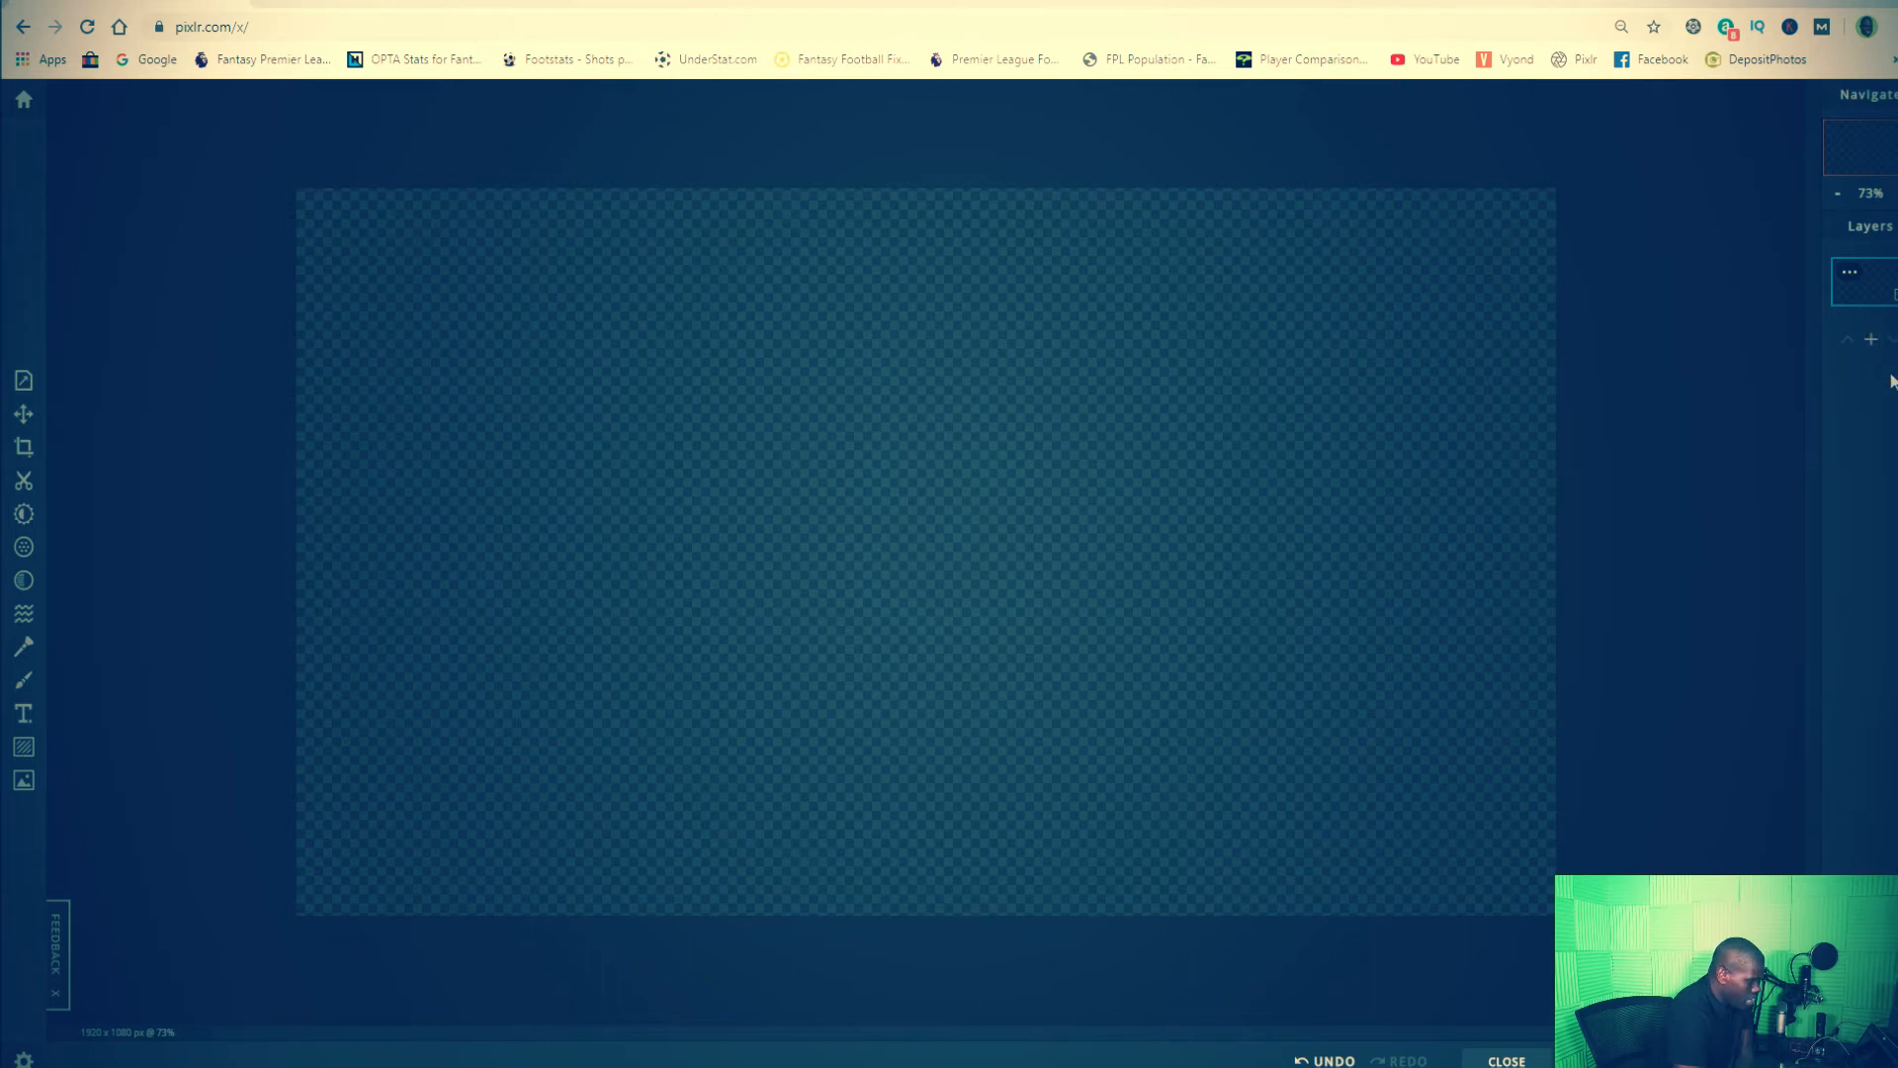
- Add an image layer with "Plain White Background" from the Deposit Photos folder in Pictures
left_click(1871, 341)
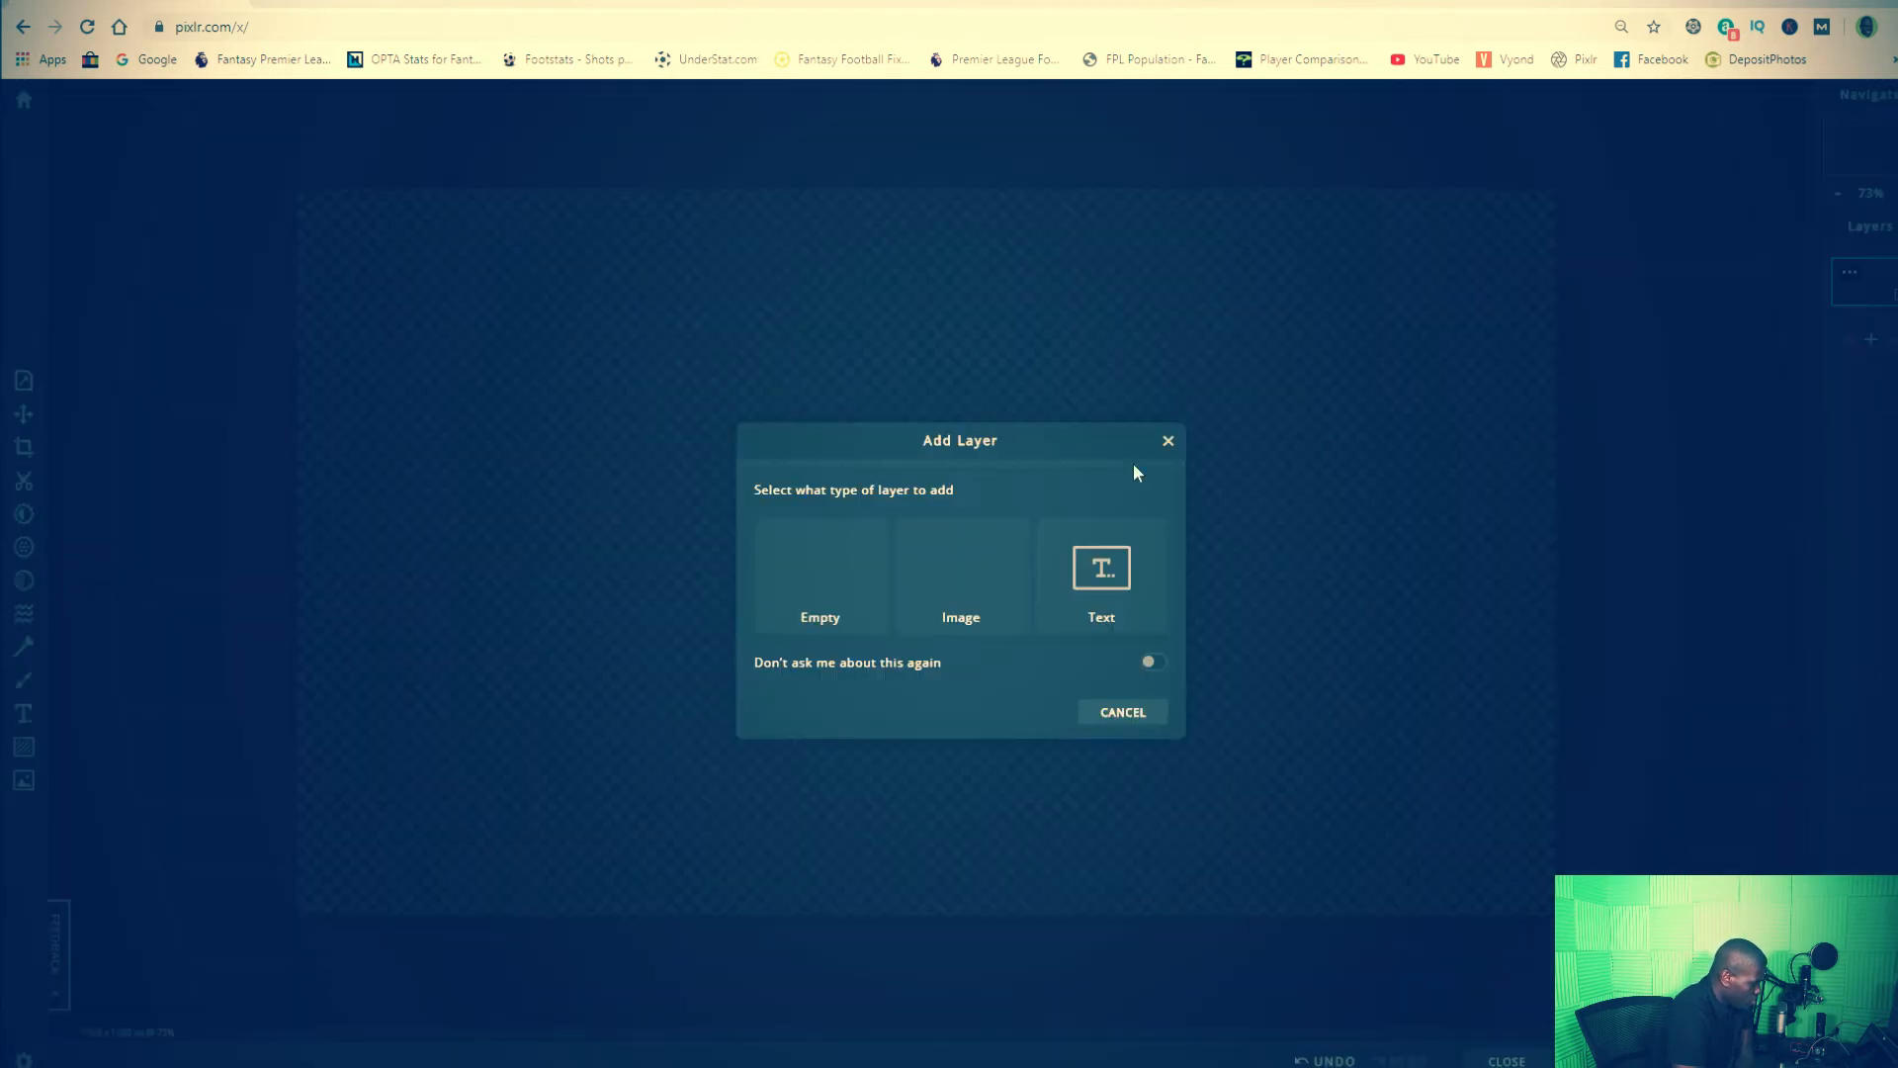
left_click(969, 579)
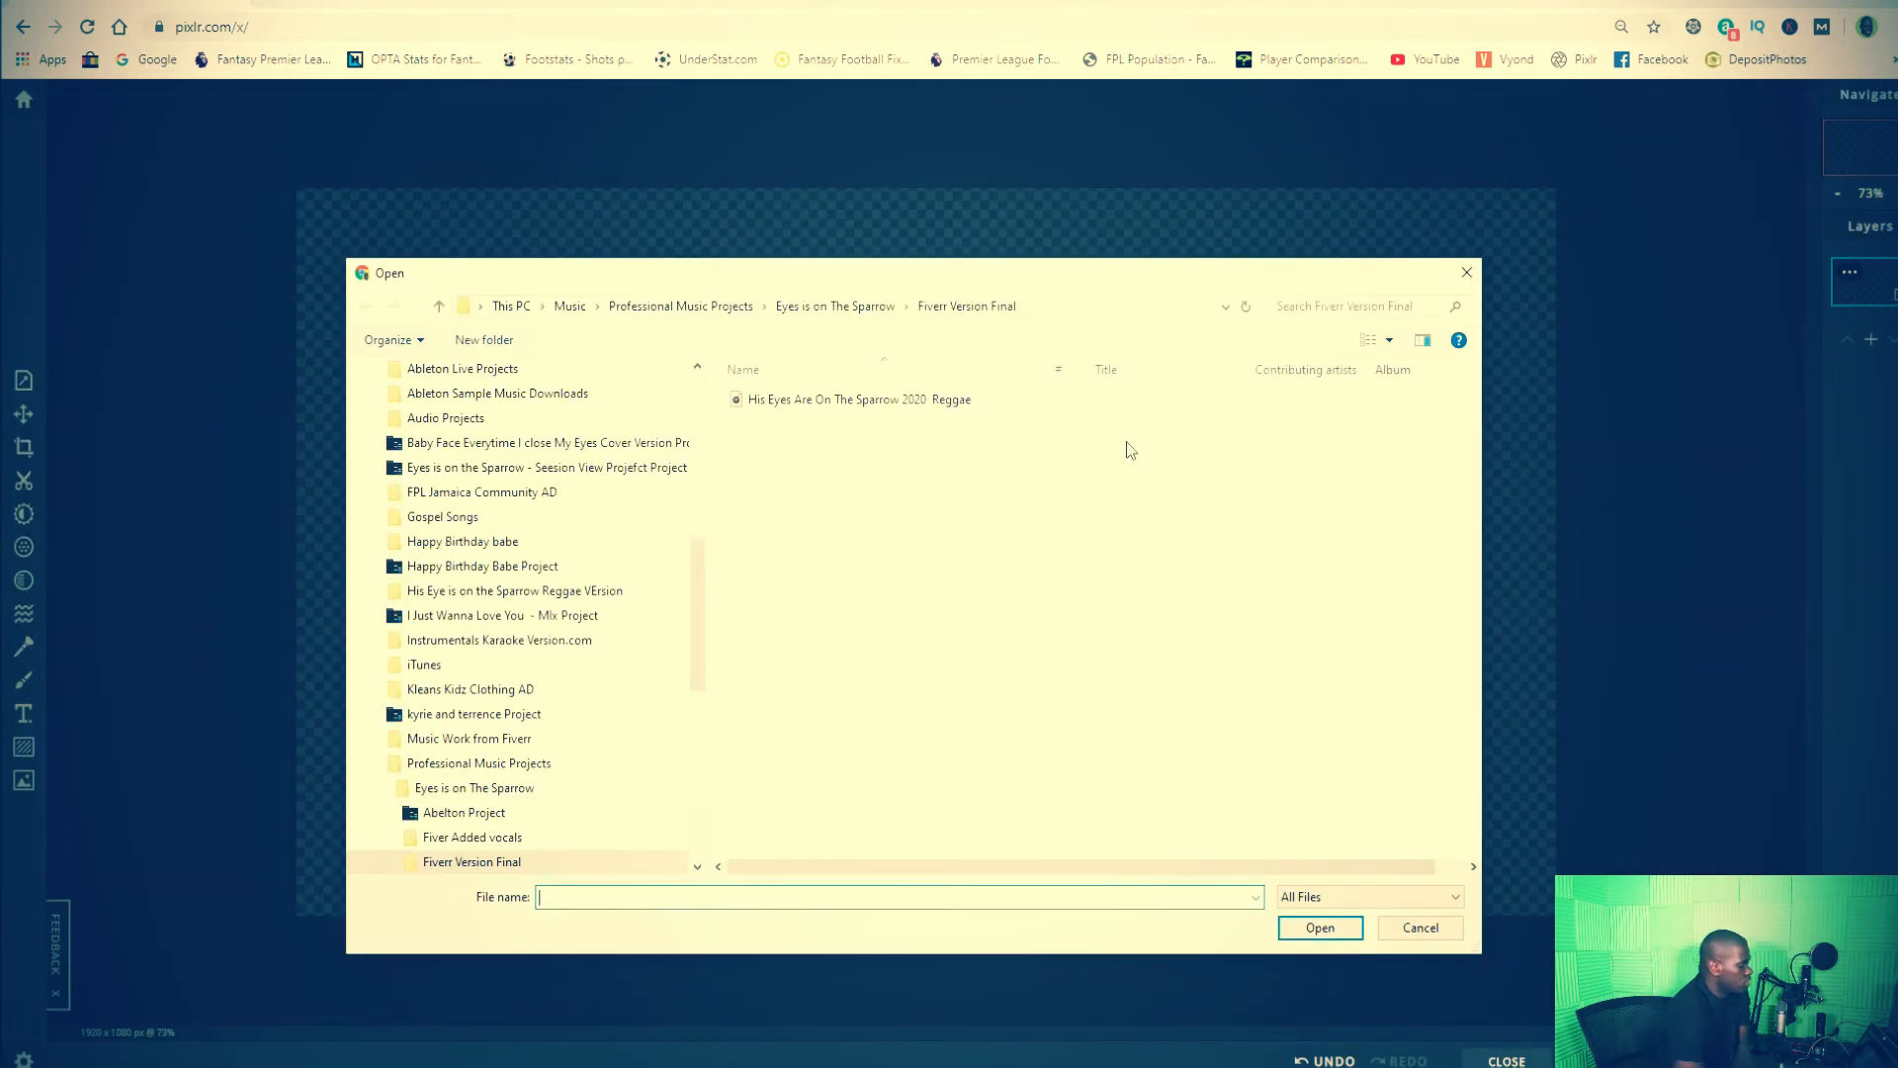
left_click_drag(697, 584, 648, 382)
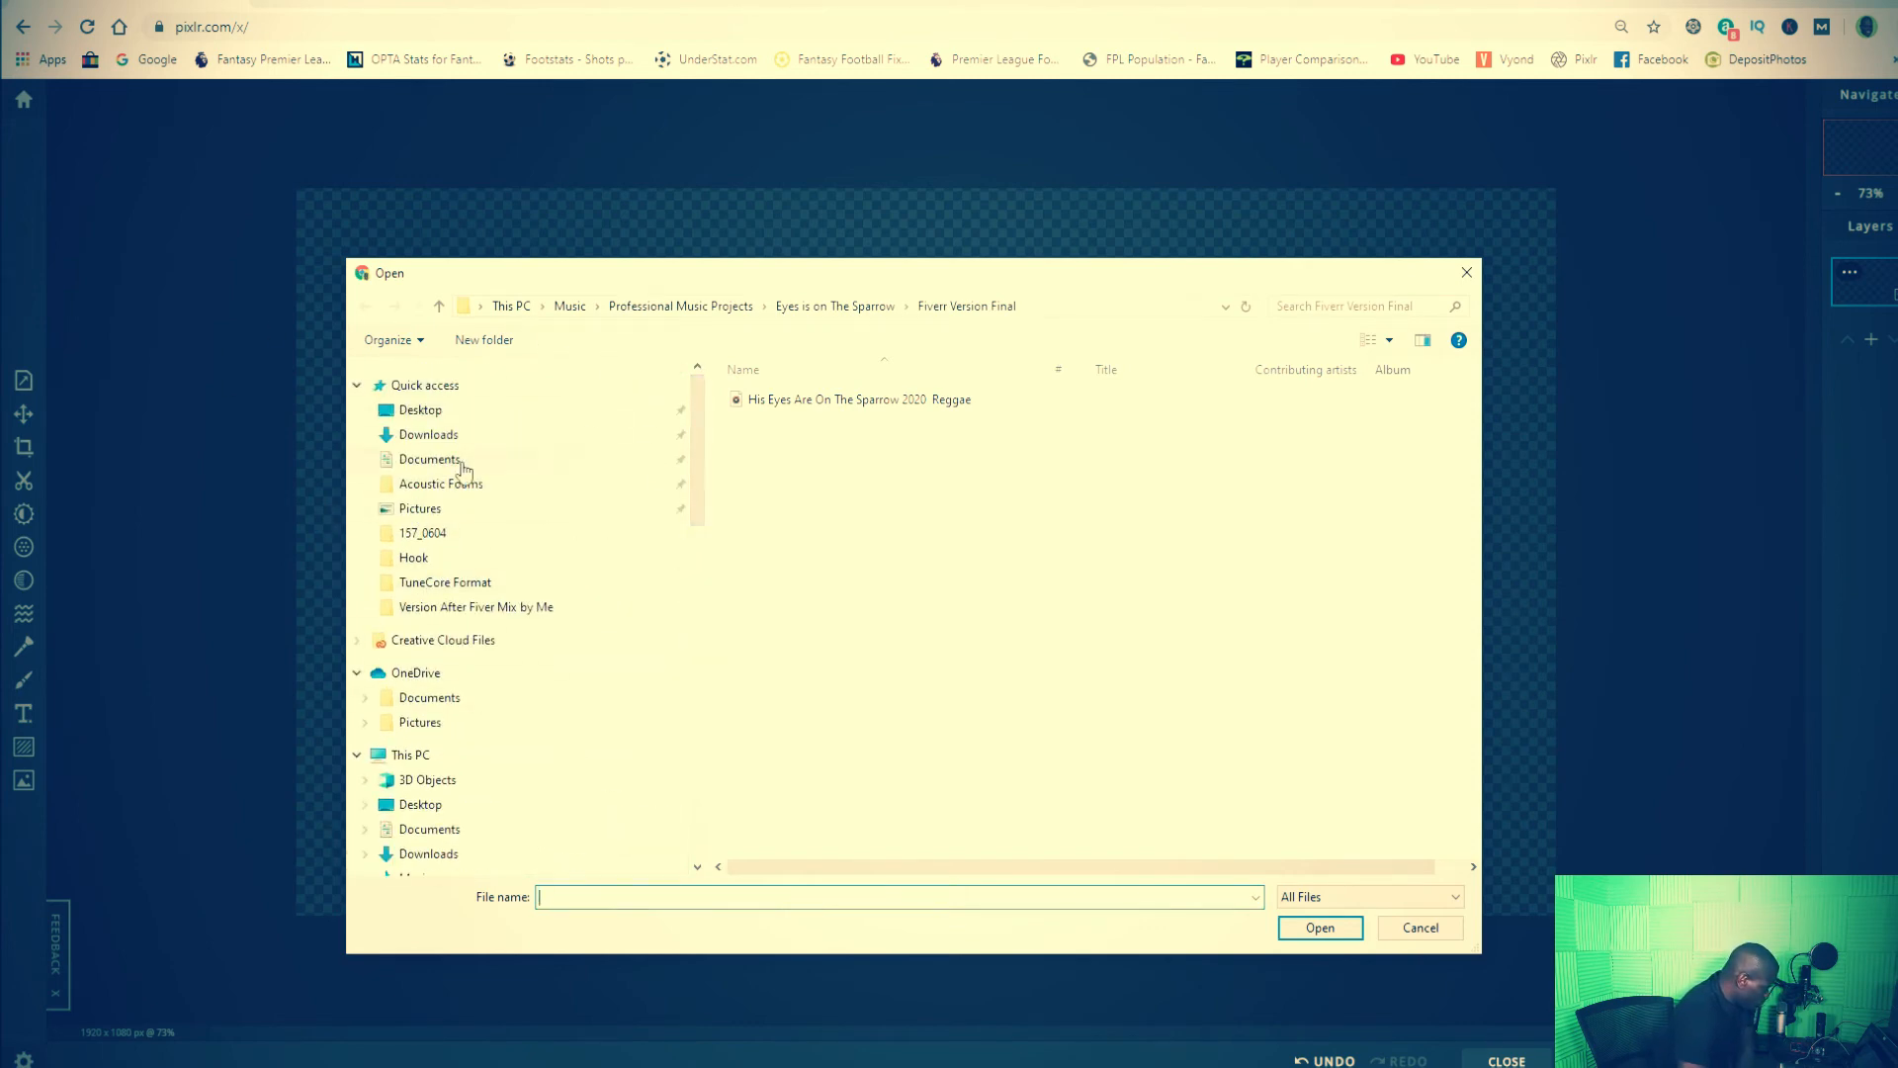
left_click(436, 511)
left_click_drag(1472, 417, 1572, 842)
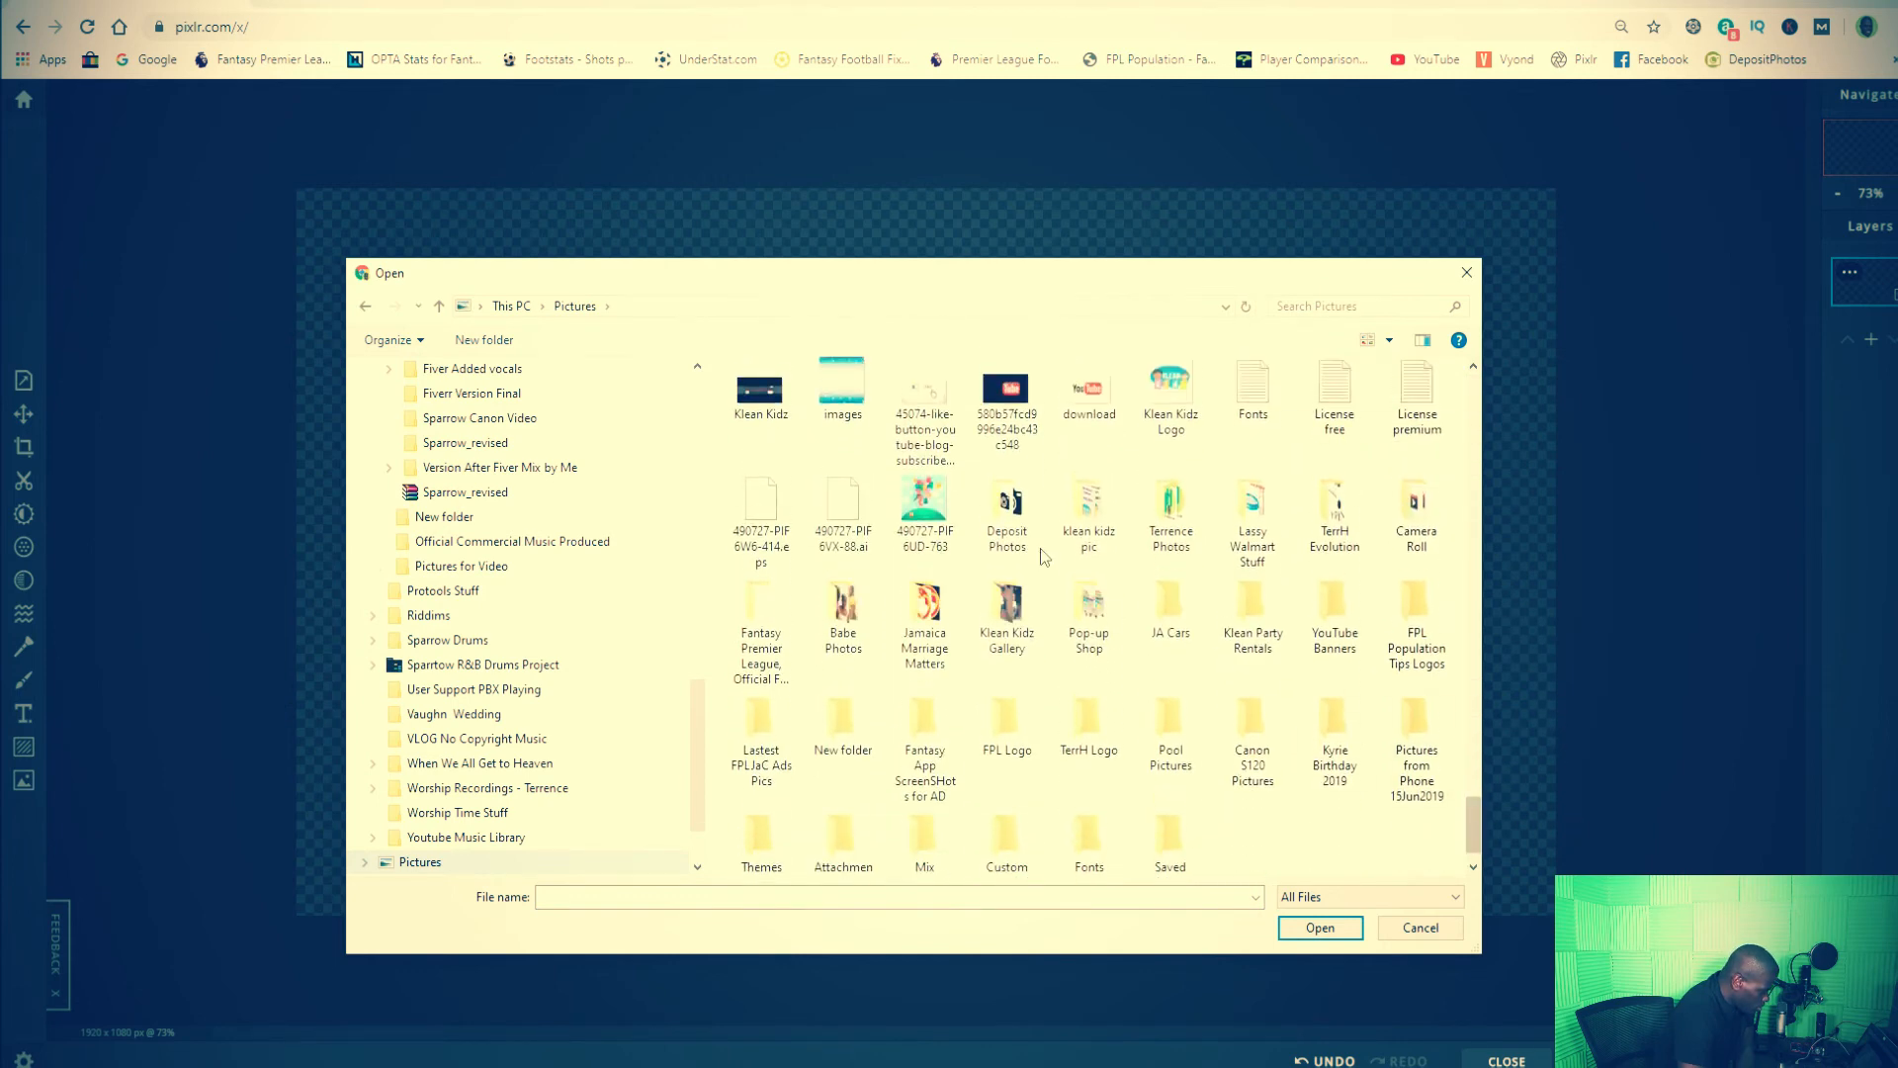
double_click(1017, 520)
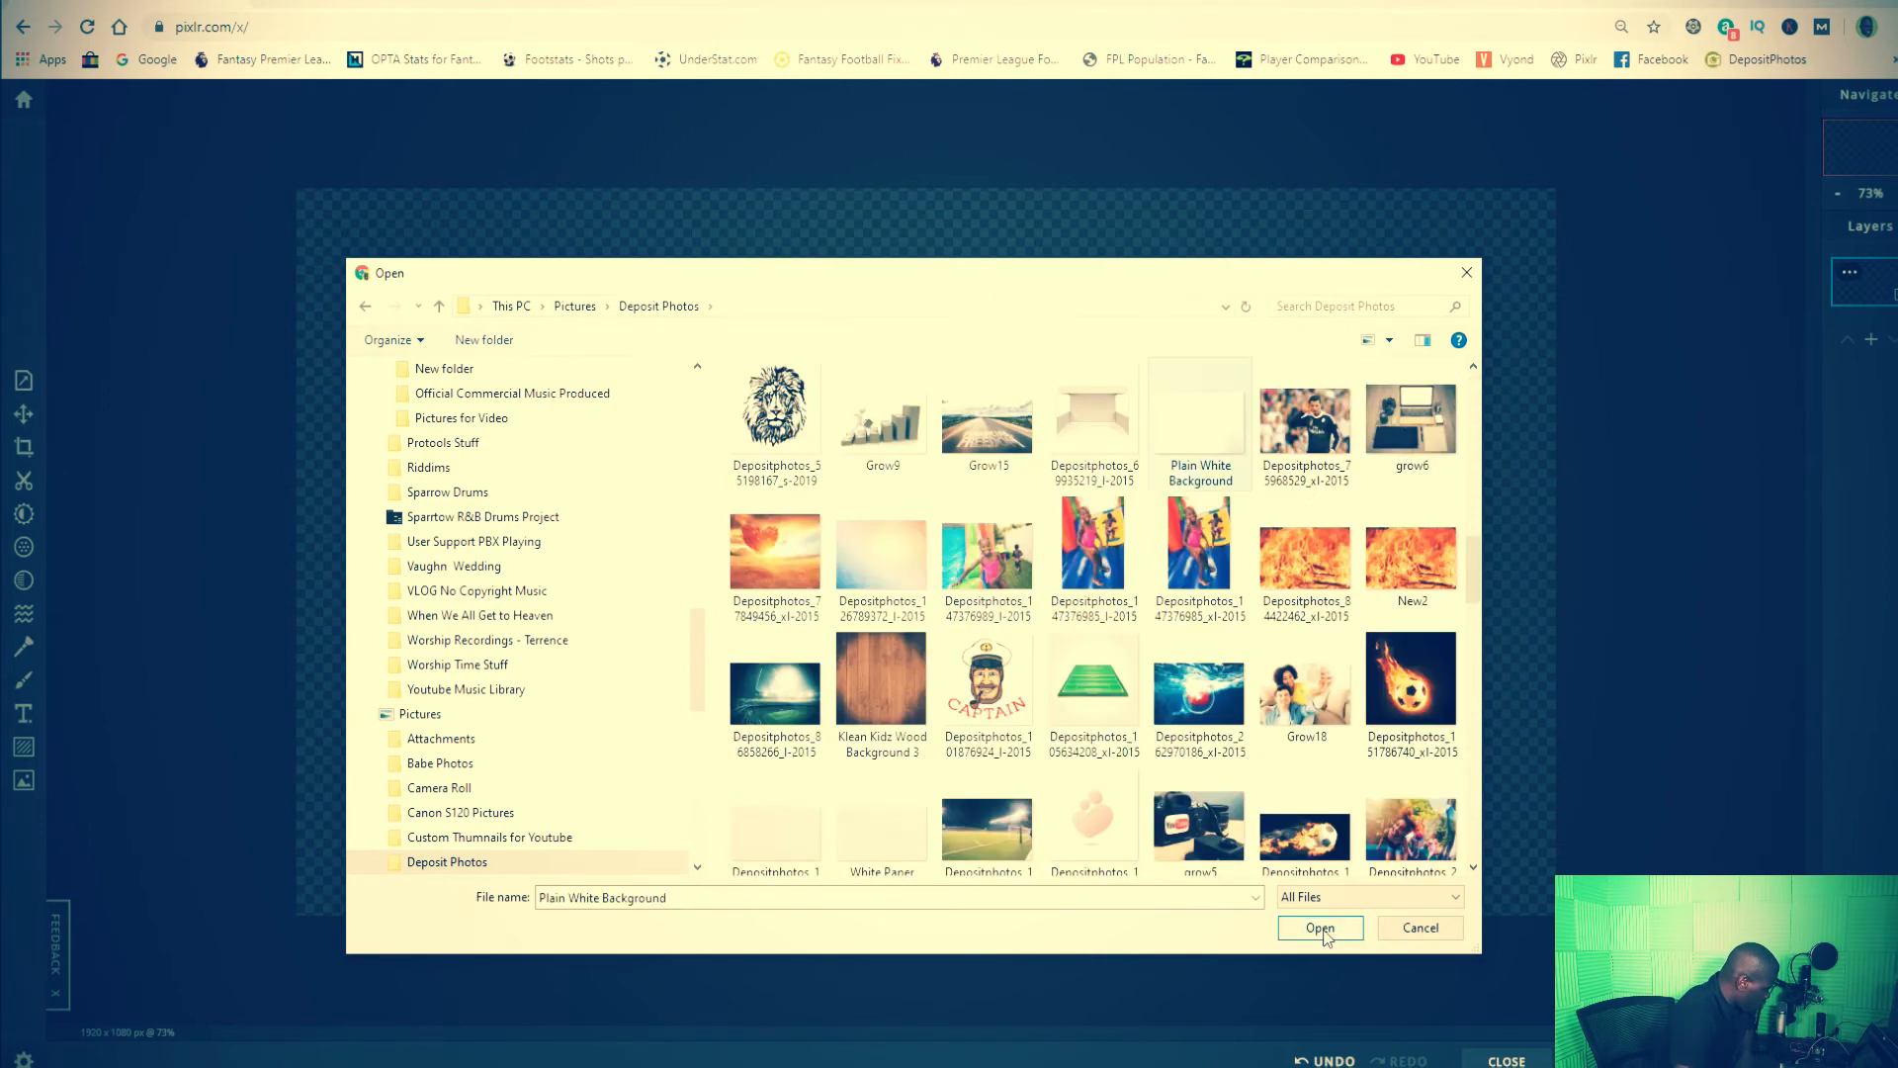
left_click(1323, 931)
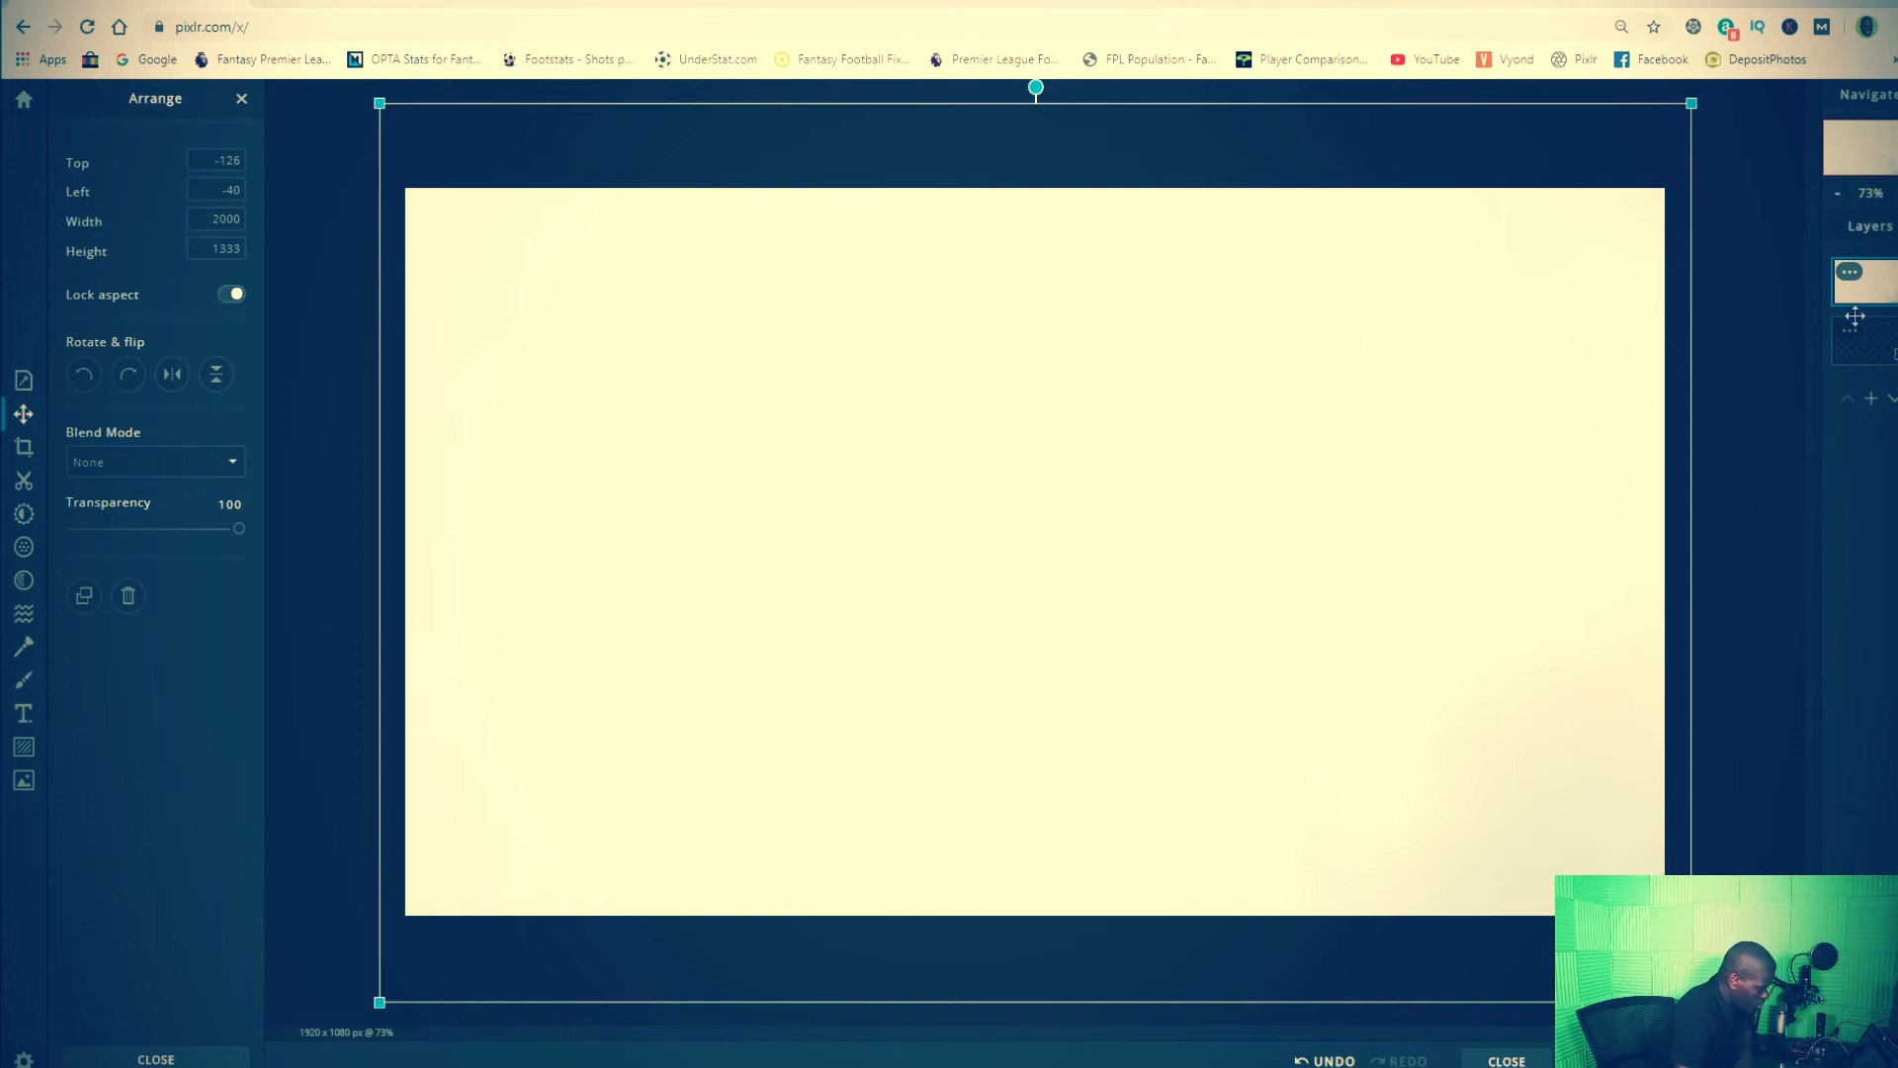
- Add "Thumnail for test" from the Desktop folder as an image layer and move the man to the right side of the canvas
left_click(1870, 401)
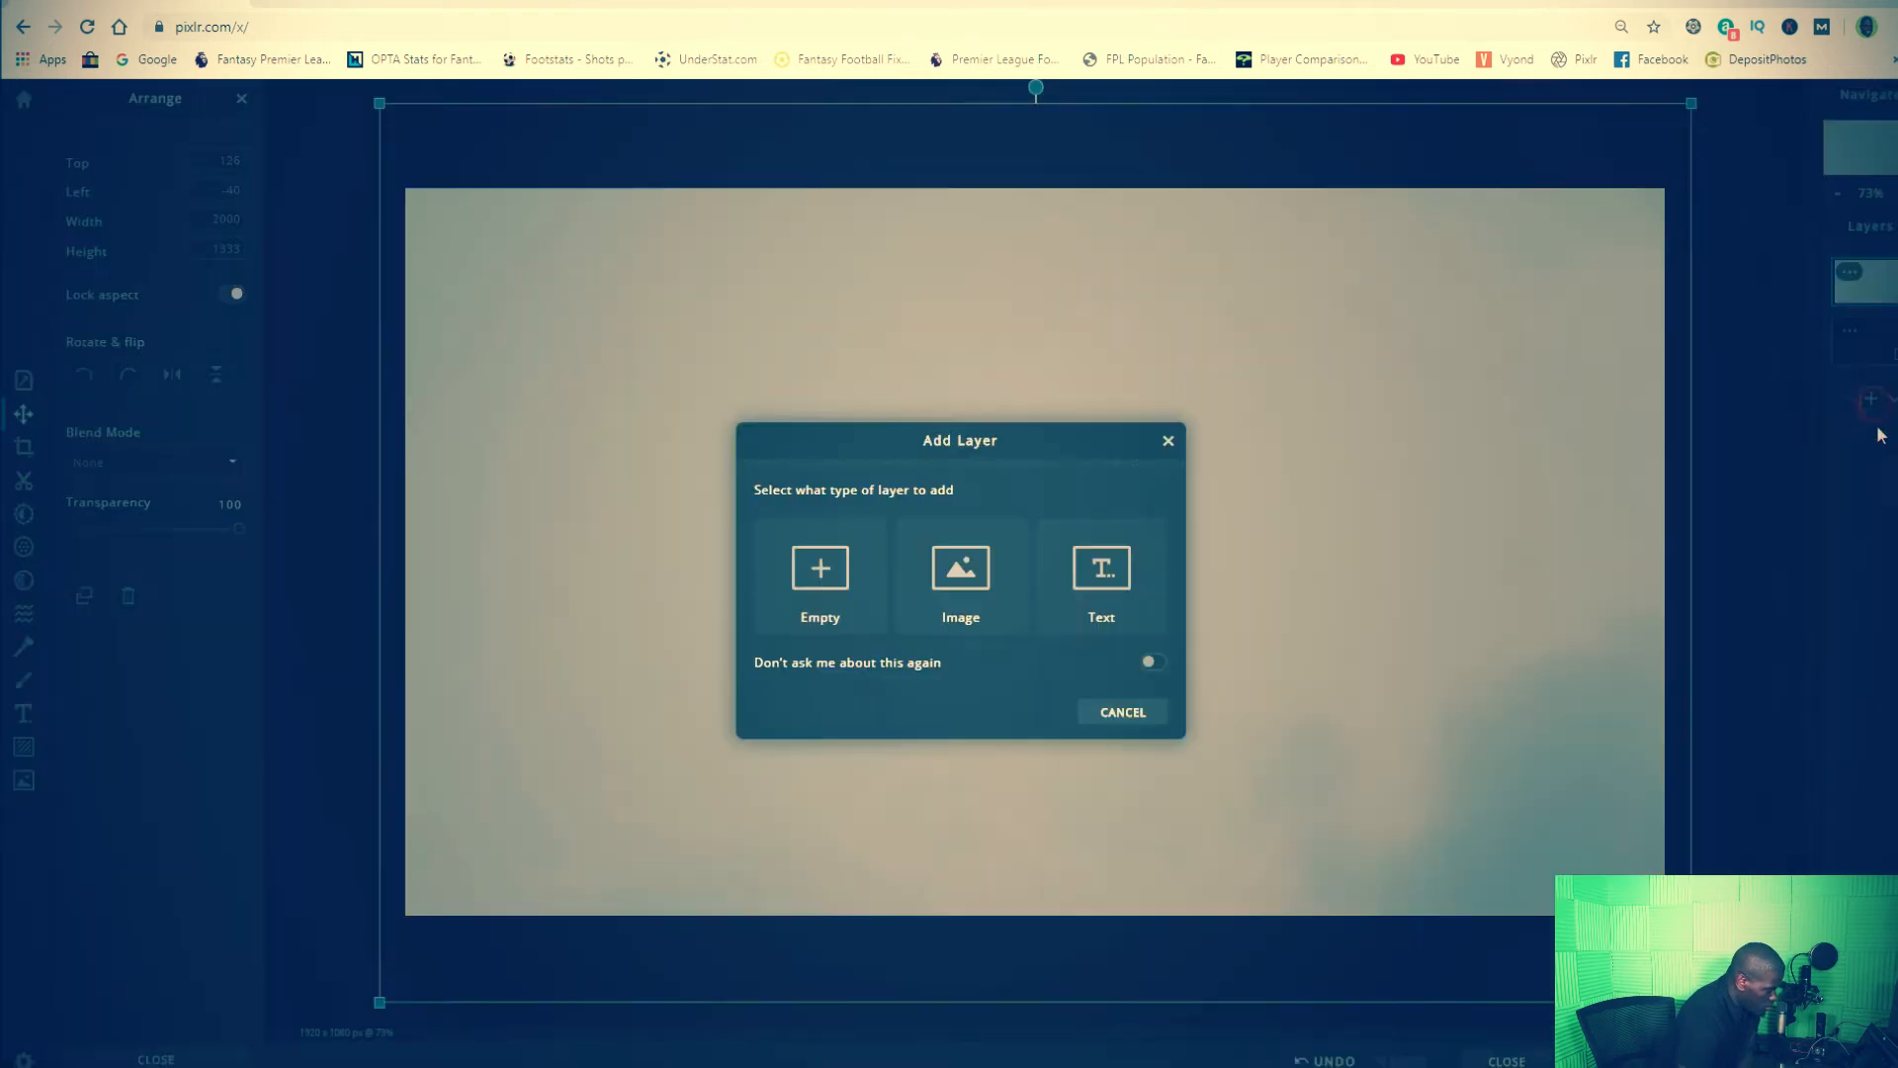
left_click(939, 601)
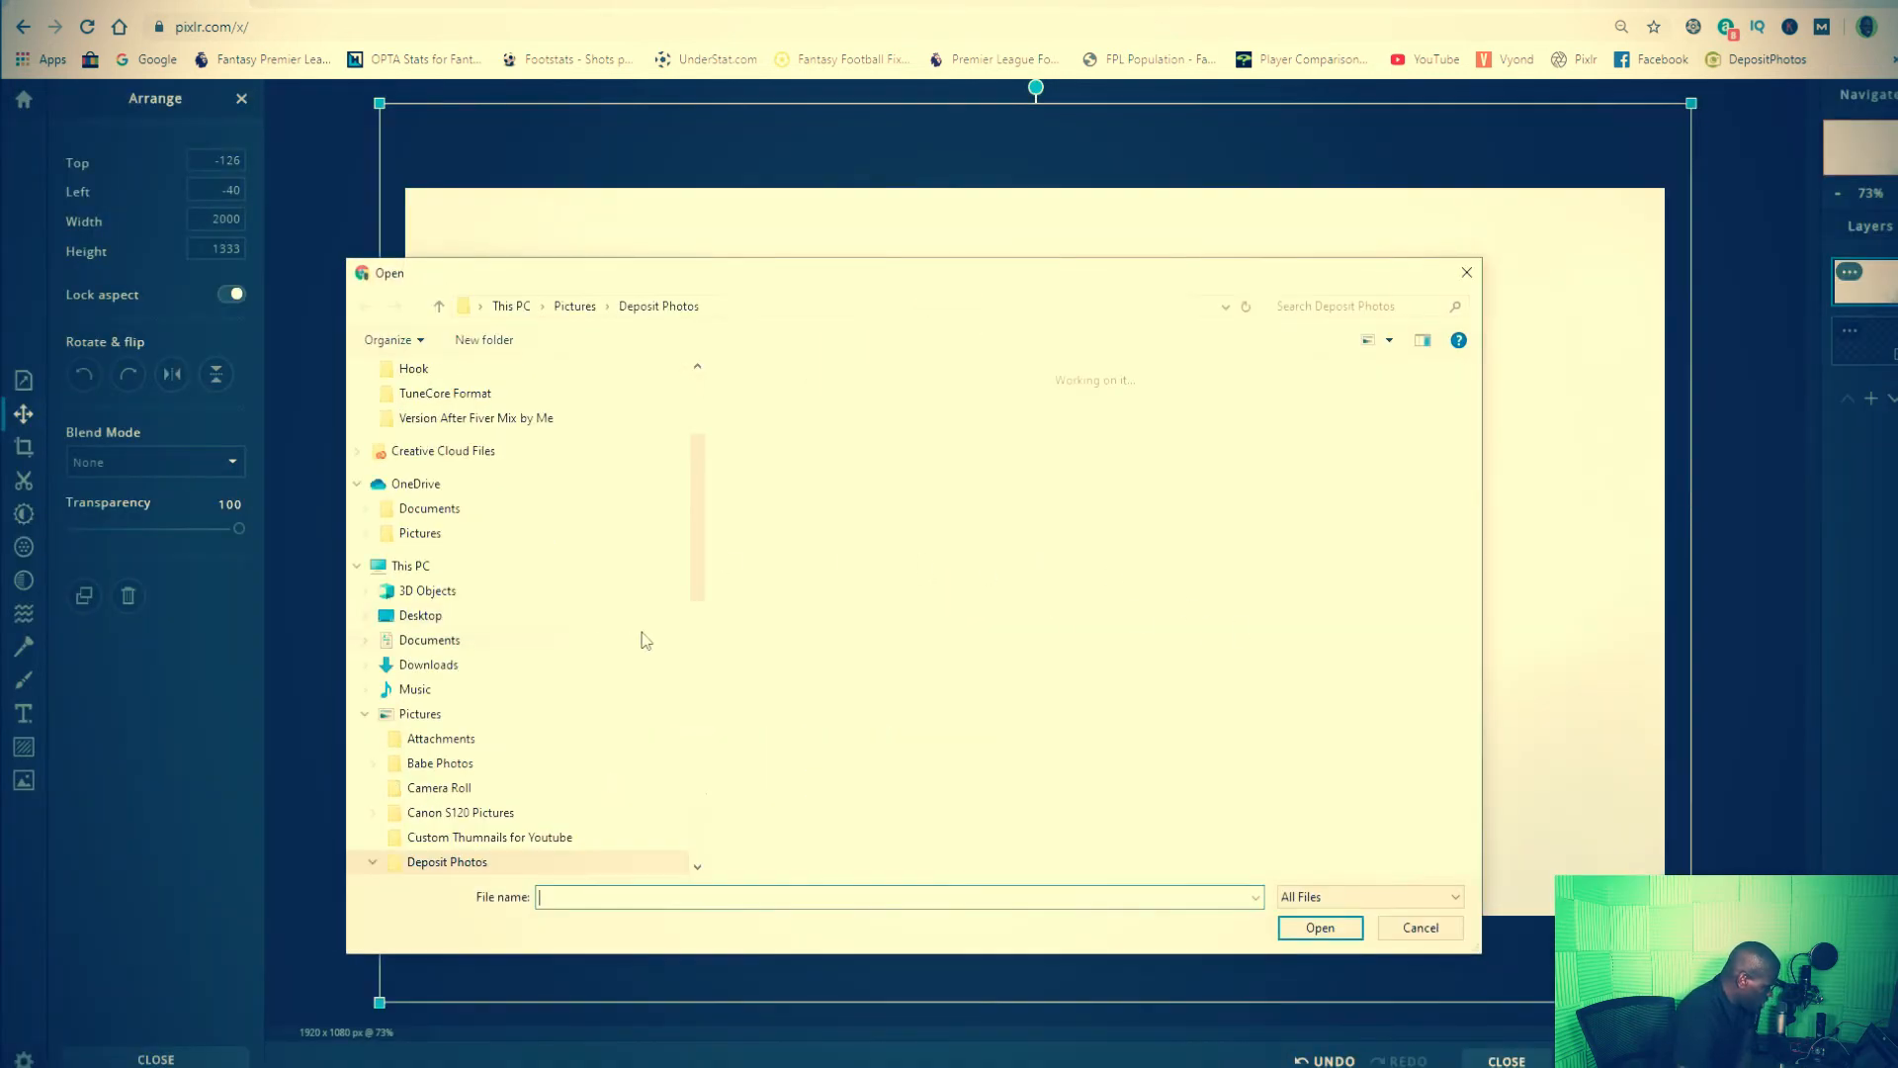
left_click_drag(700, 549, 655, 352)
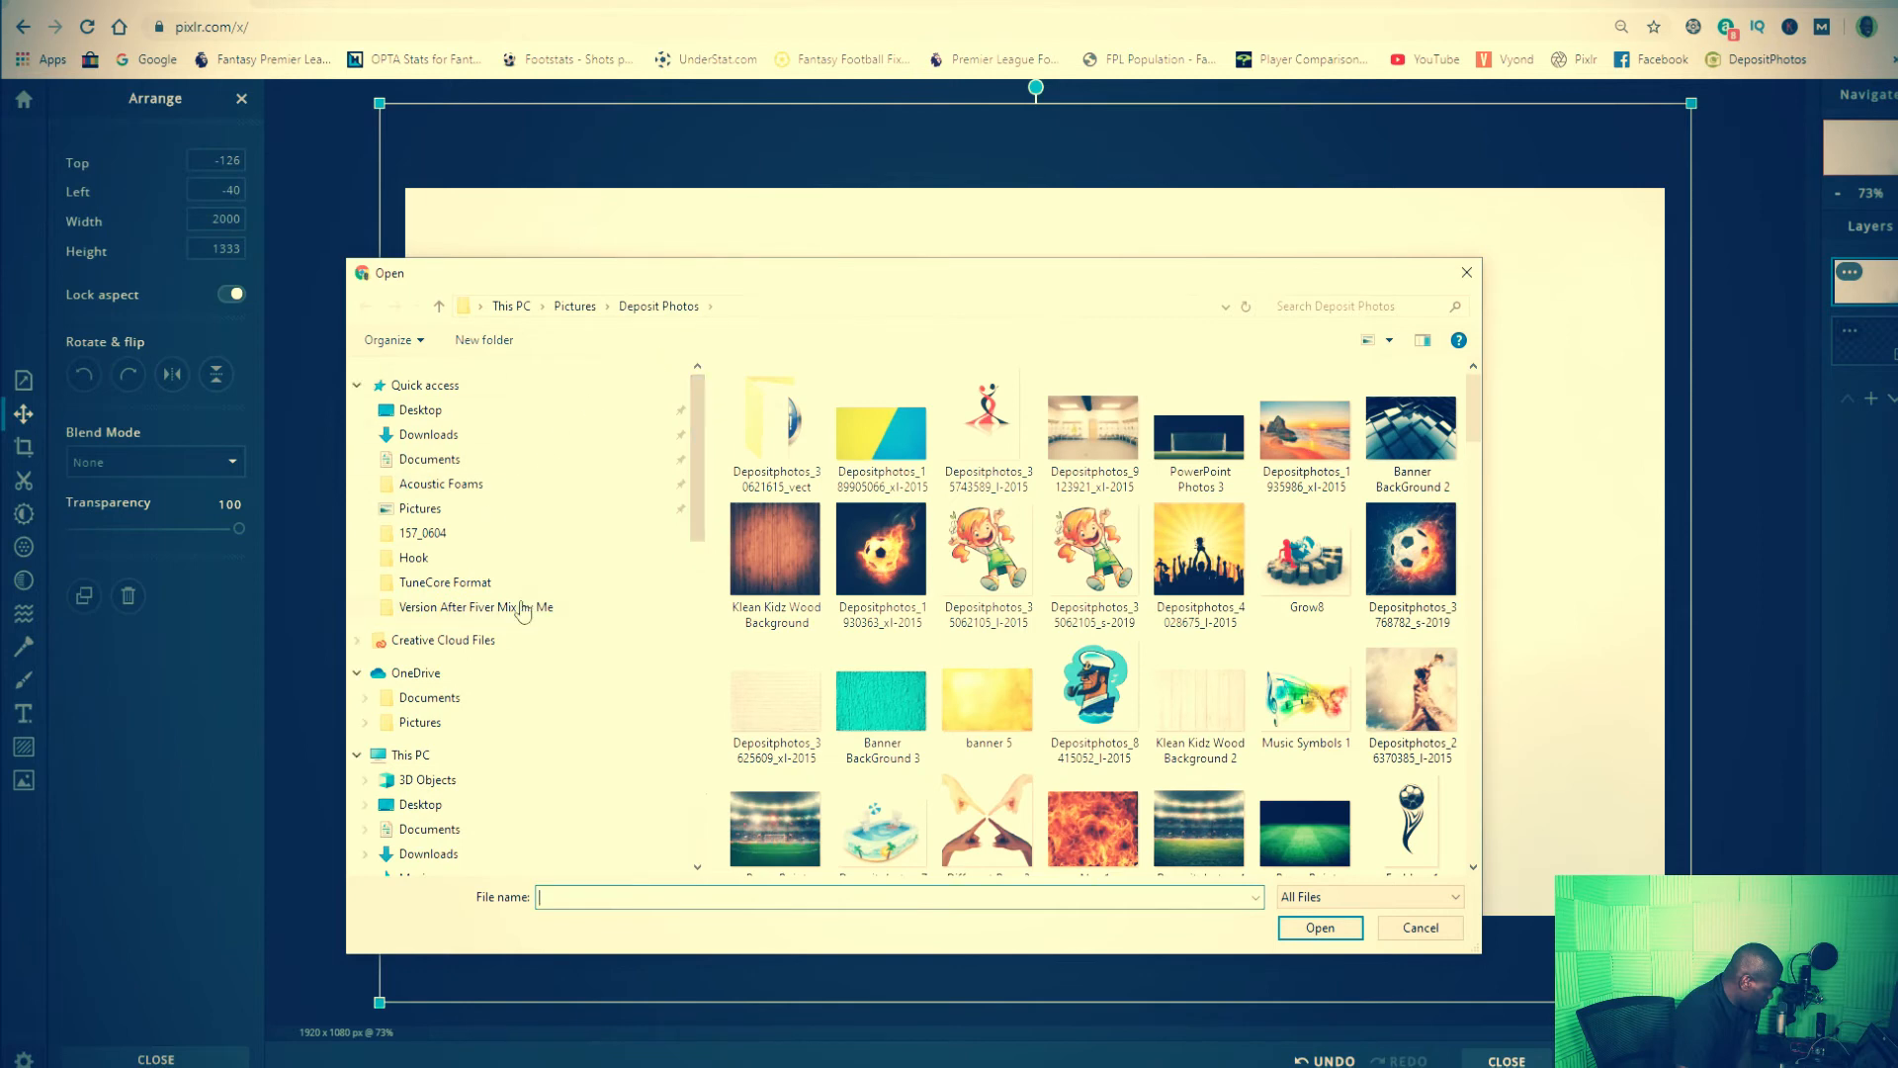
left_click(420, 409)
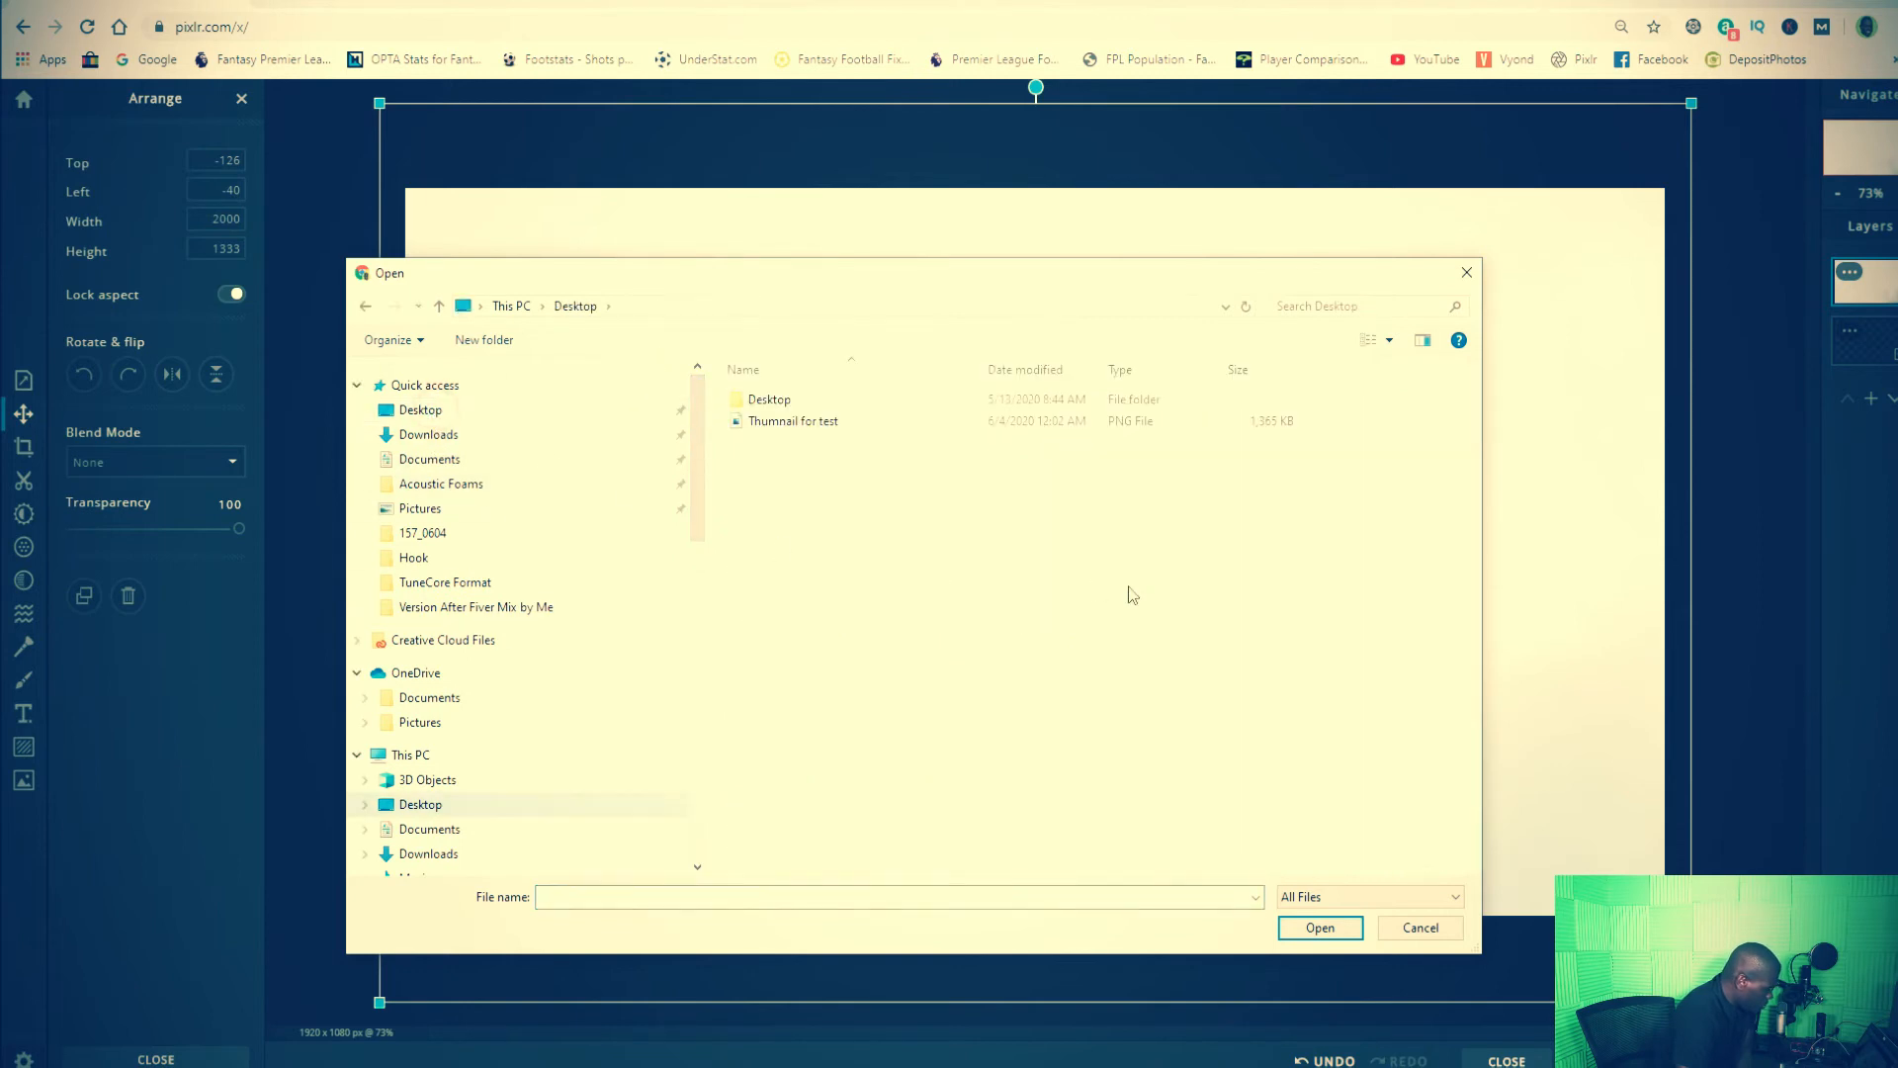
left_click(803, 423)
left_click(1325, 930)
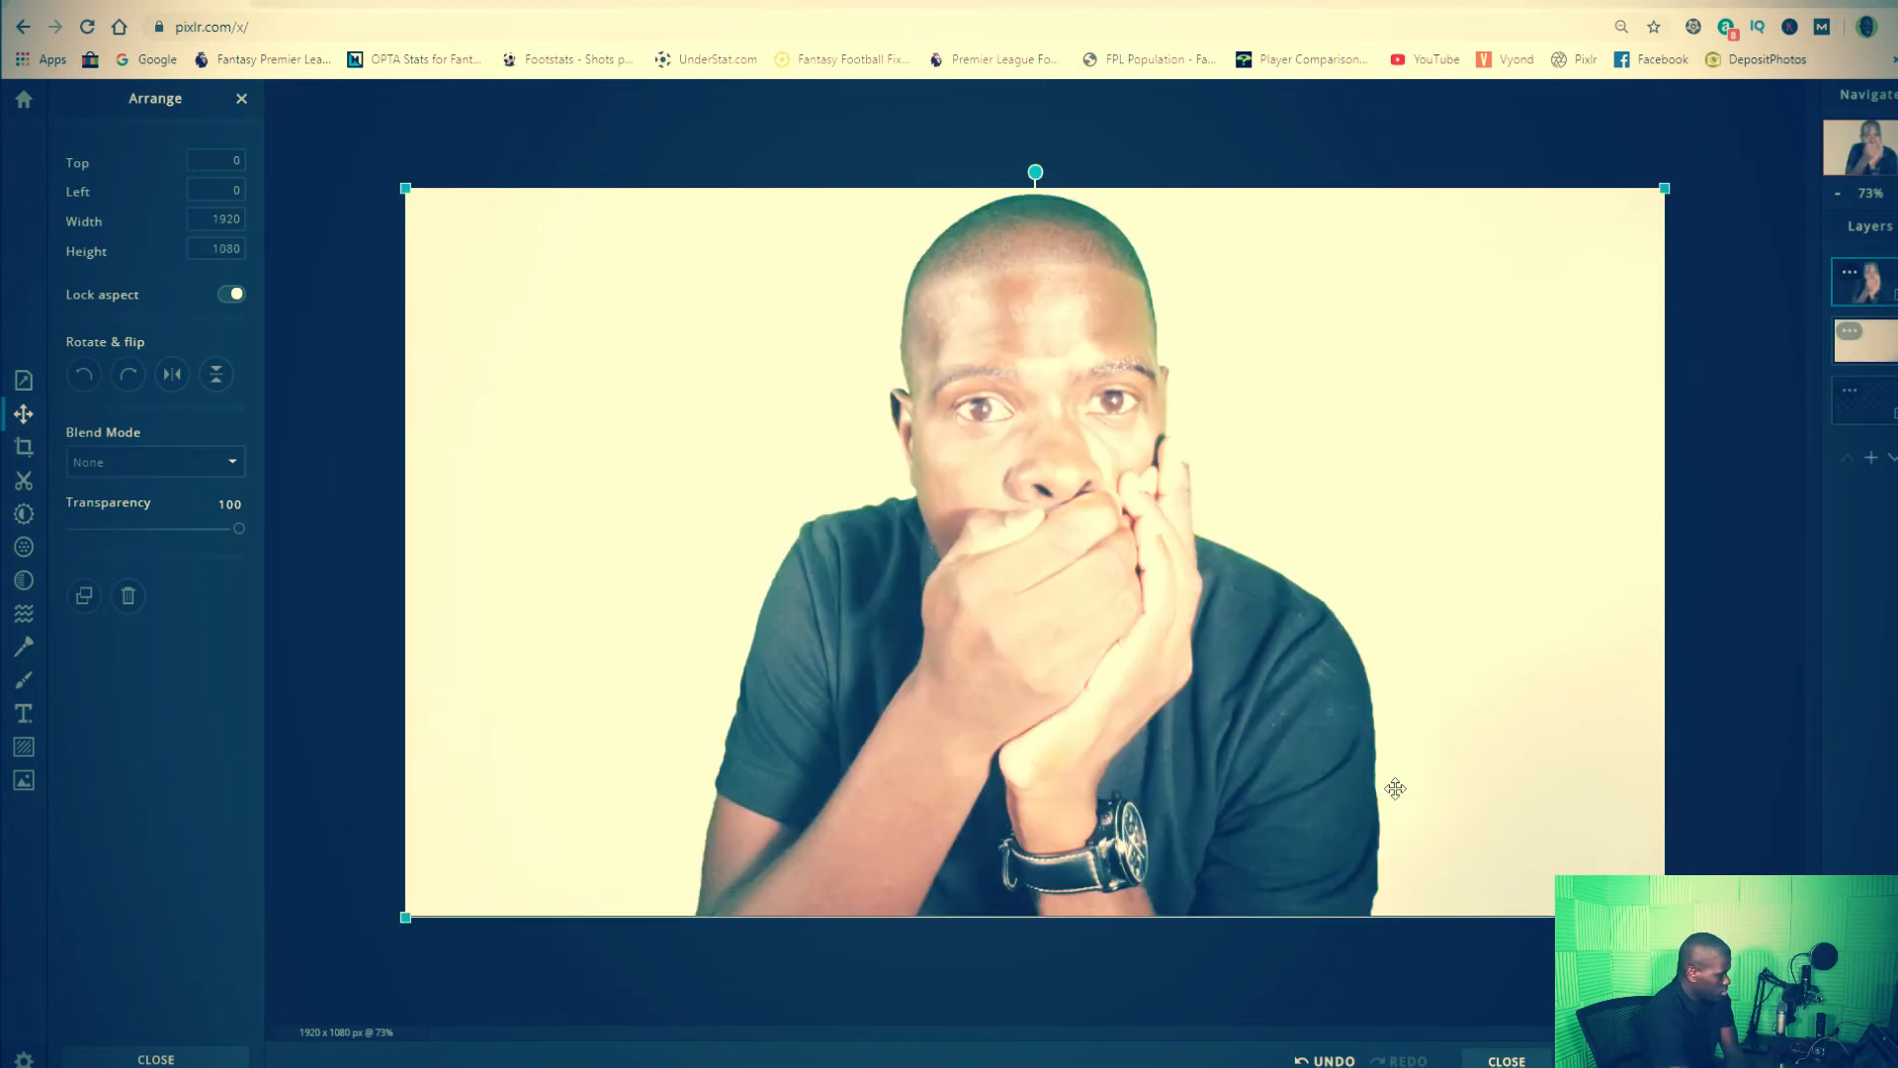
left_click_drag(1008, 430, 1311, 445)
left_click(553, 583)
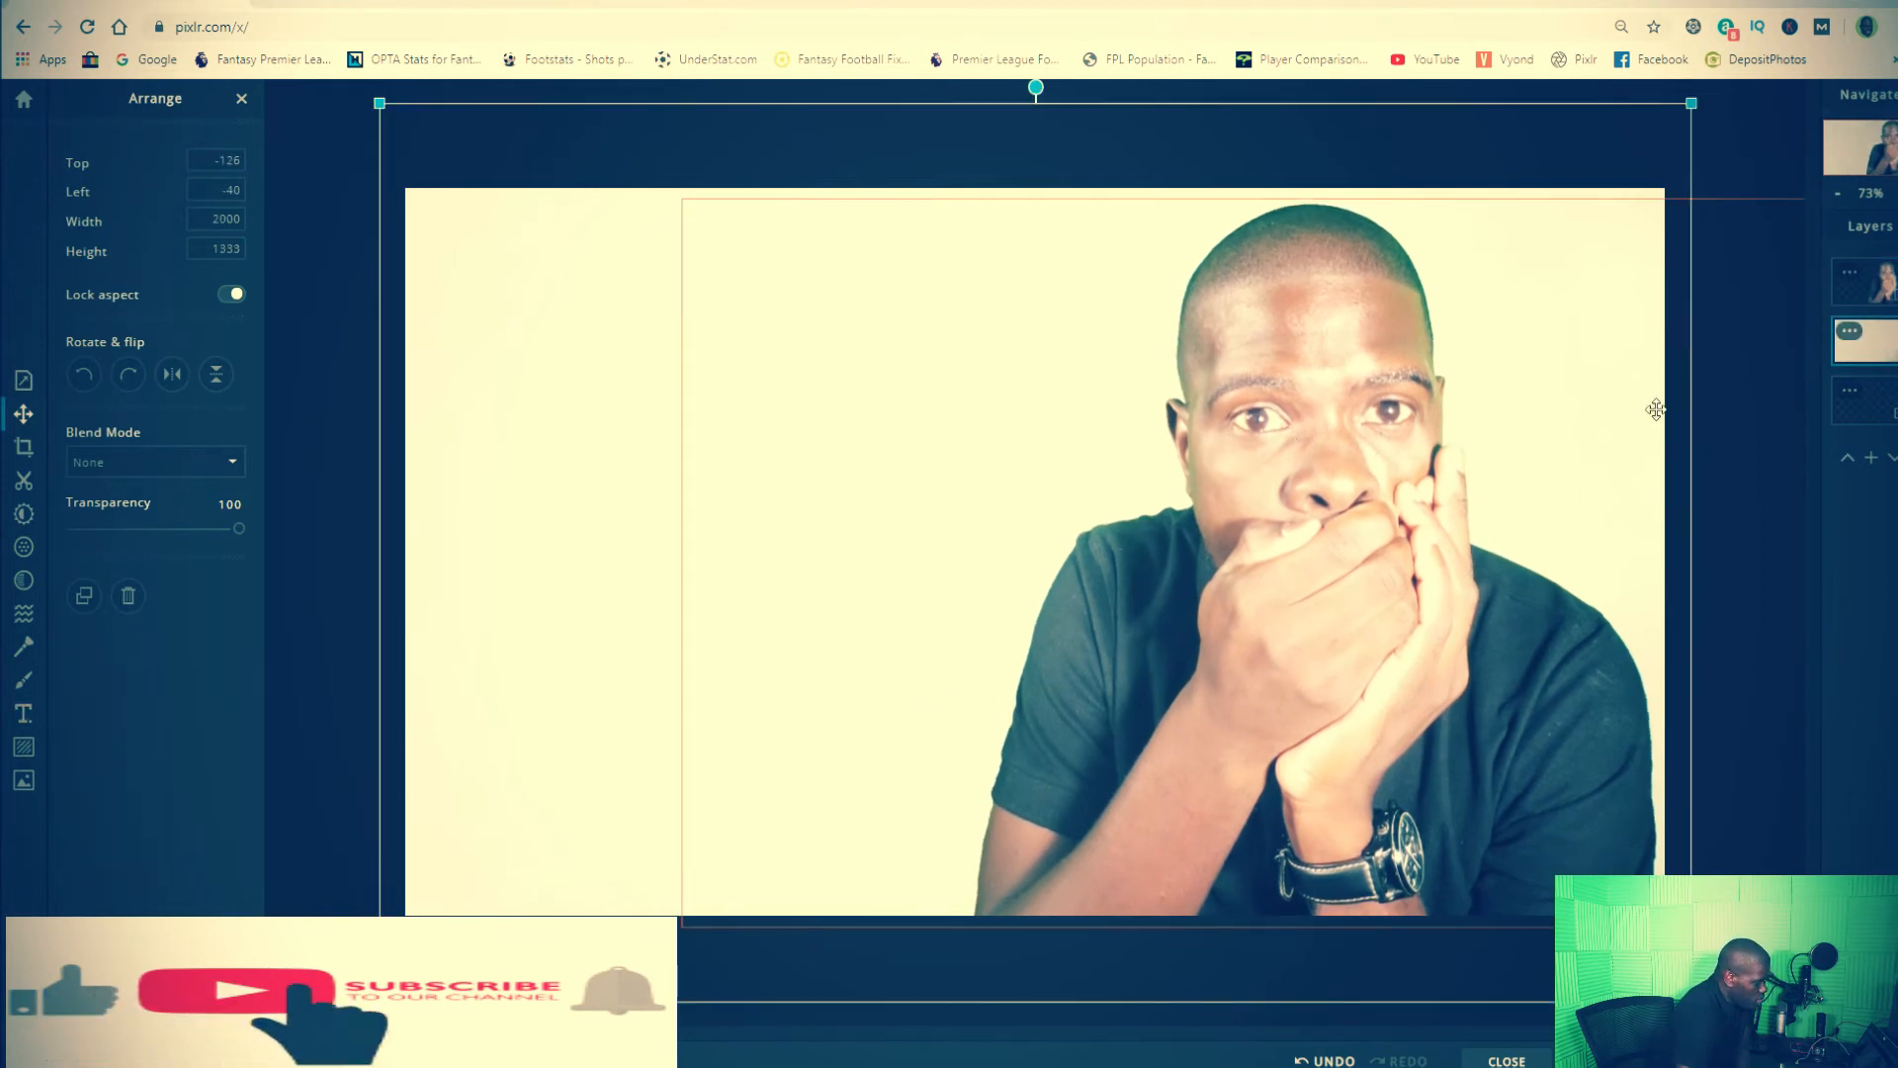
- Add an image layer with "Revenue PNG" from the Video Ranking Academy folder in Documents
left_click(1870, 461)
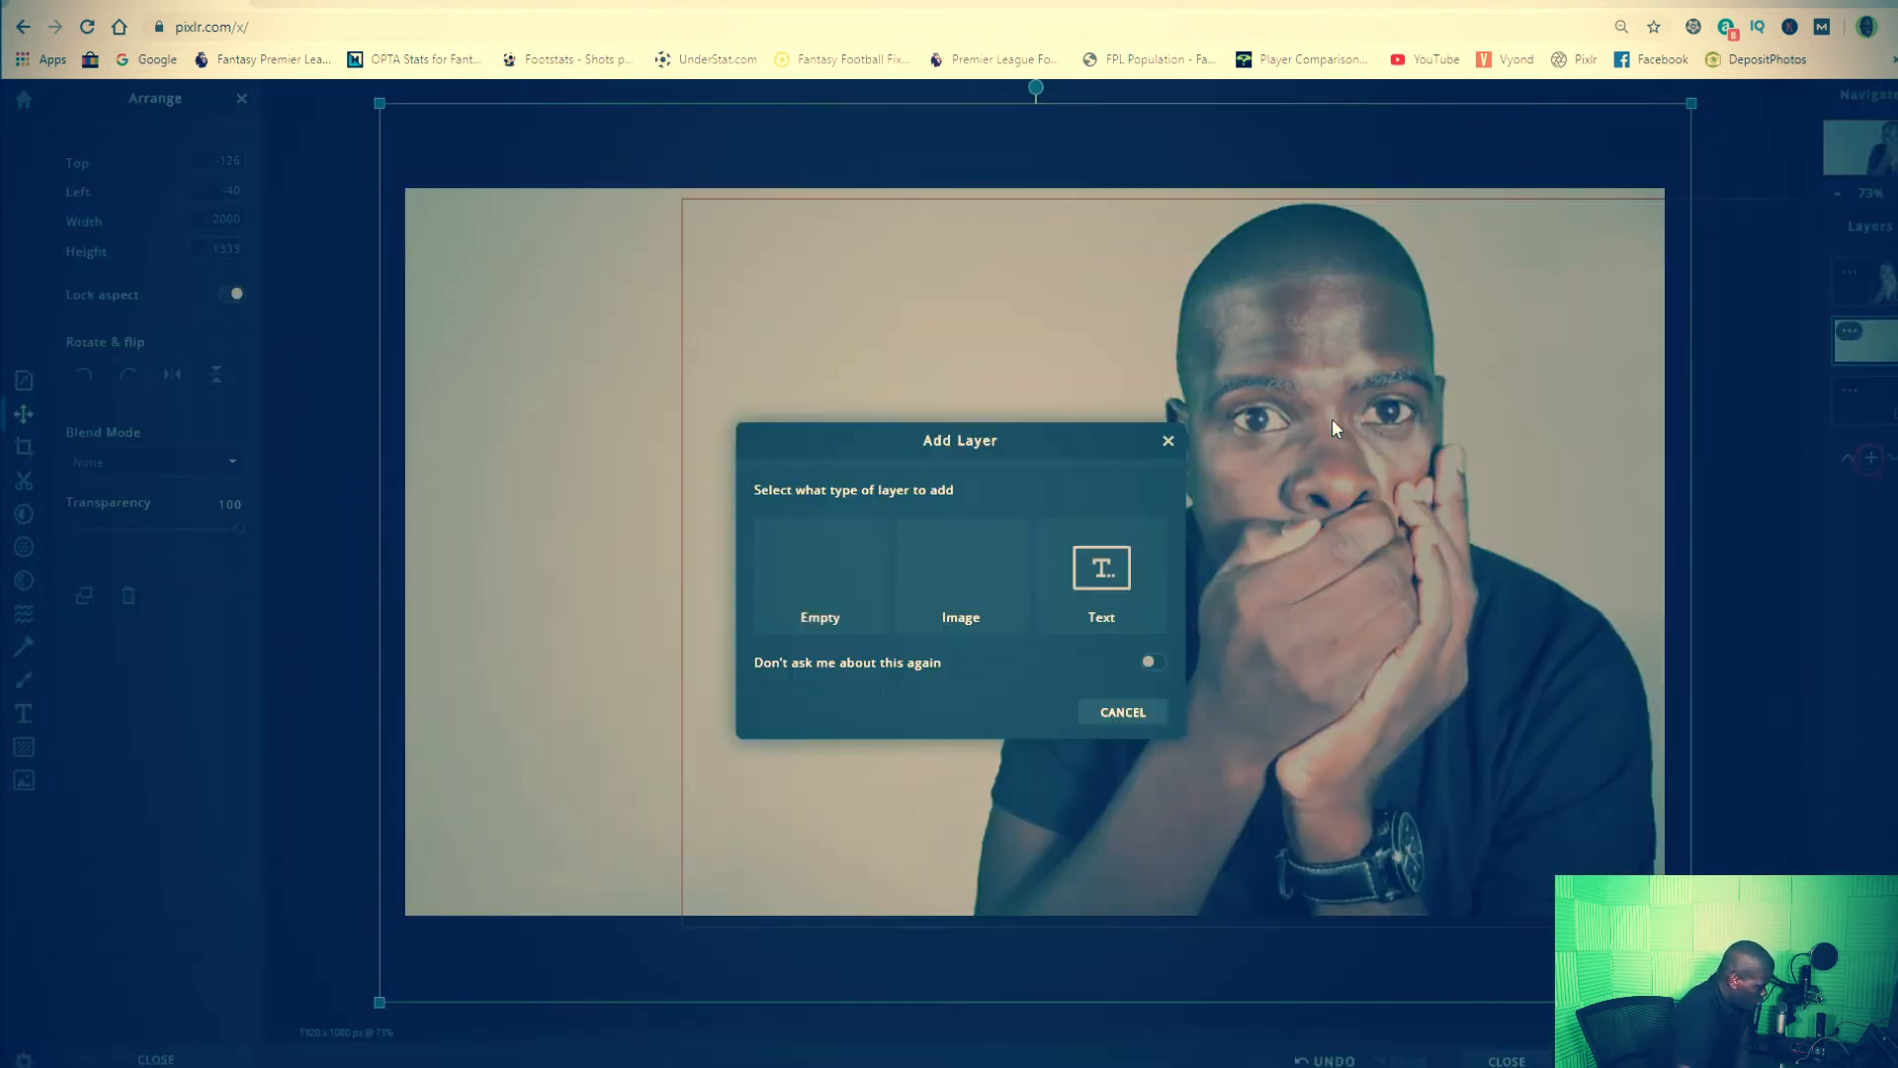
left_click(822, 581)
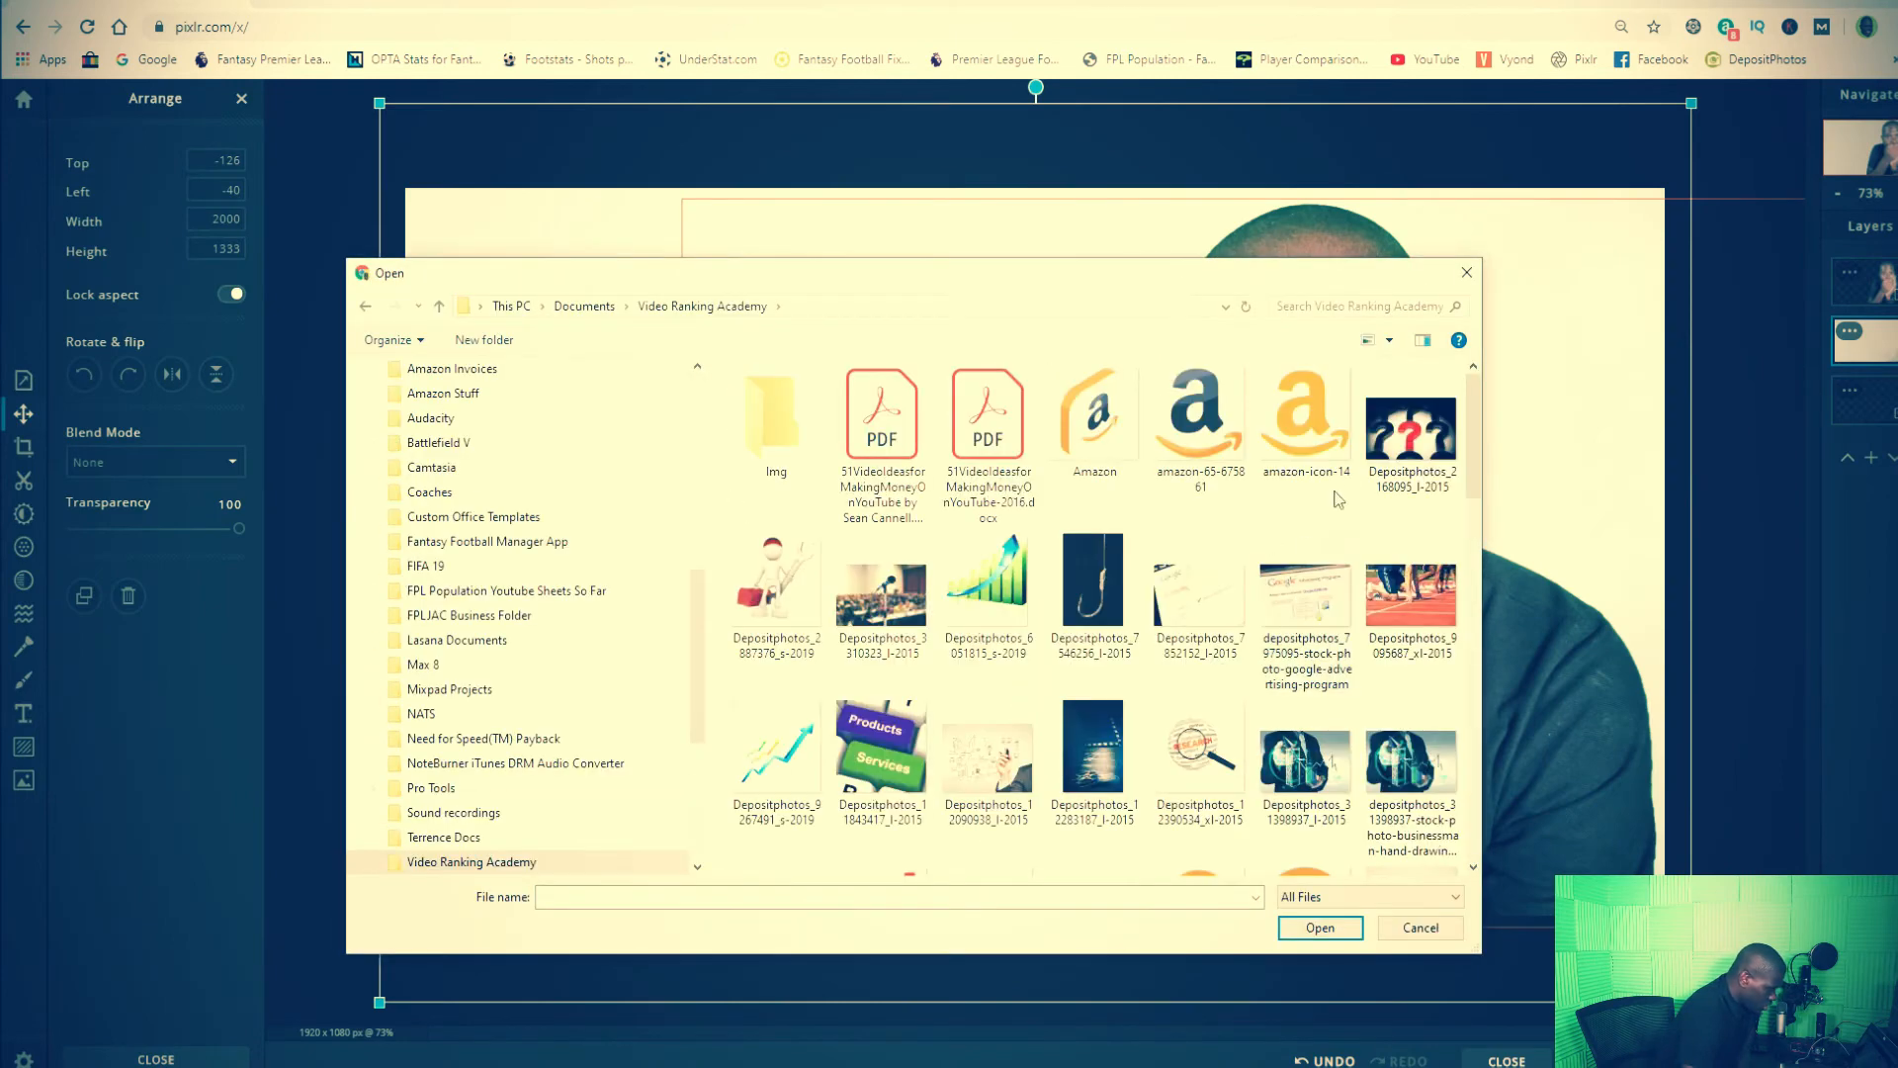
scroll(1208, 764, "down", 10)
scroll(1212, 768, "up", 2)
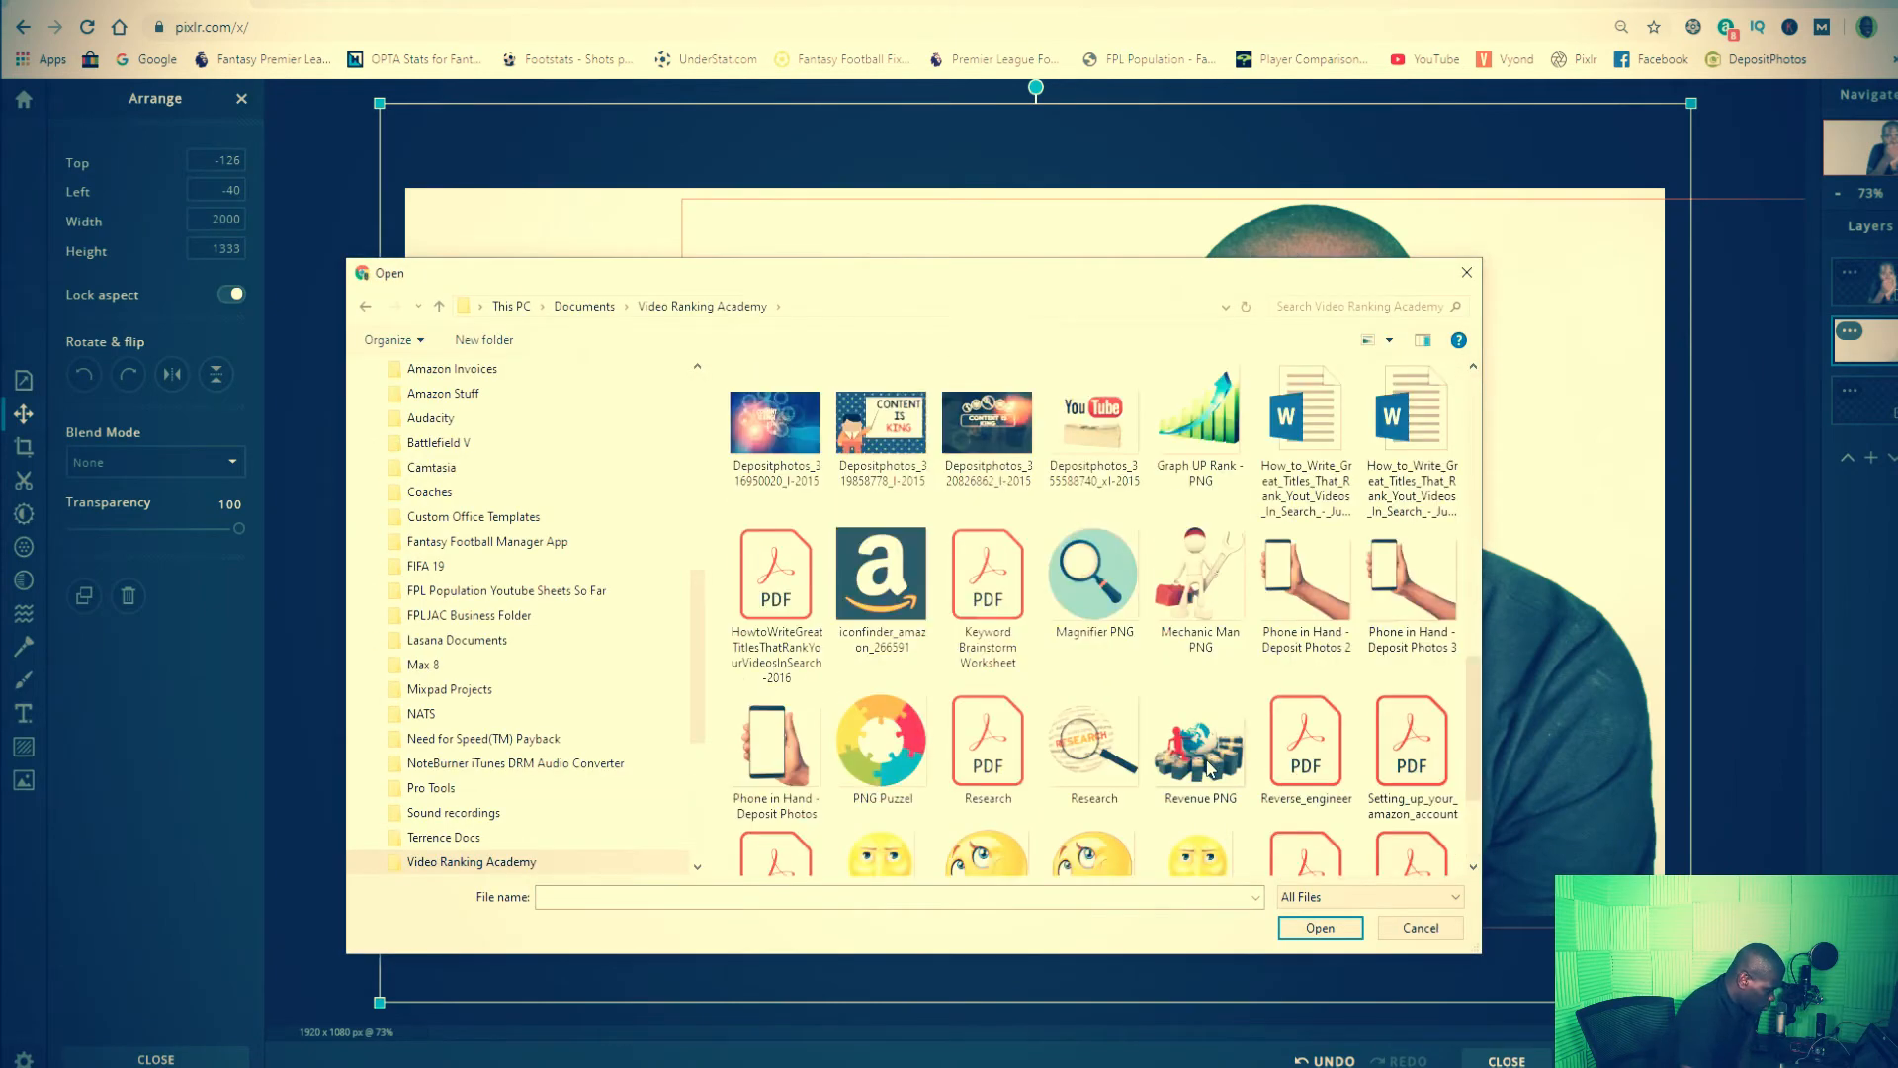
left_click(1200, 758)
left_click(1325, 928)
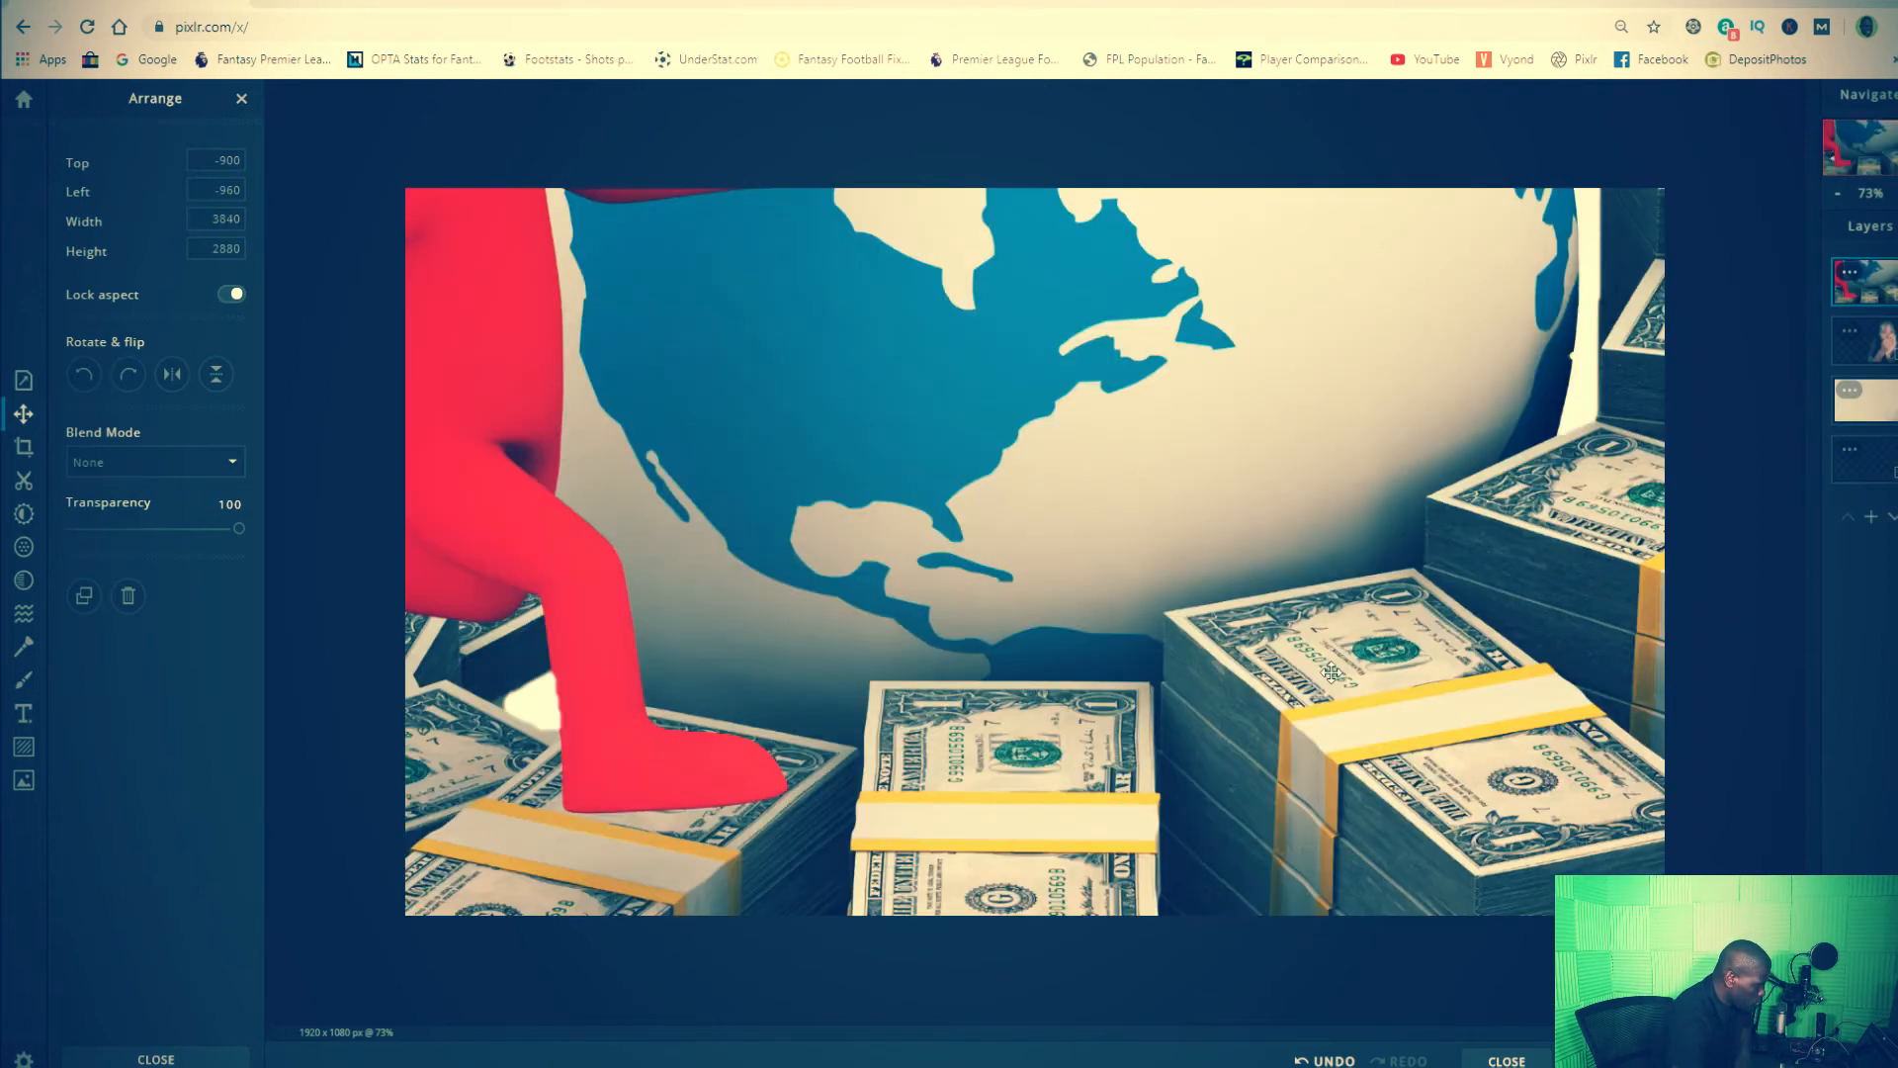
- Scale the globe-and-money graphic down to about 542 × 407 px and place it in the canvas's upper middle beside the man
left_click_drag(1461, 288, 1386, 601)
left_click_drag(1478, 288, 856, 437)
left_click_drag(1546, 221, 1112, 523)
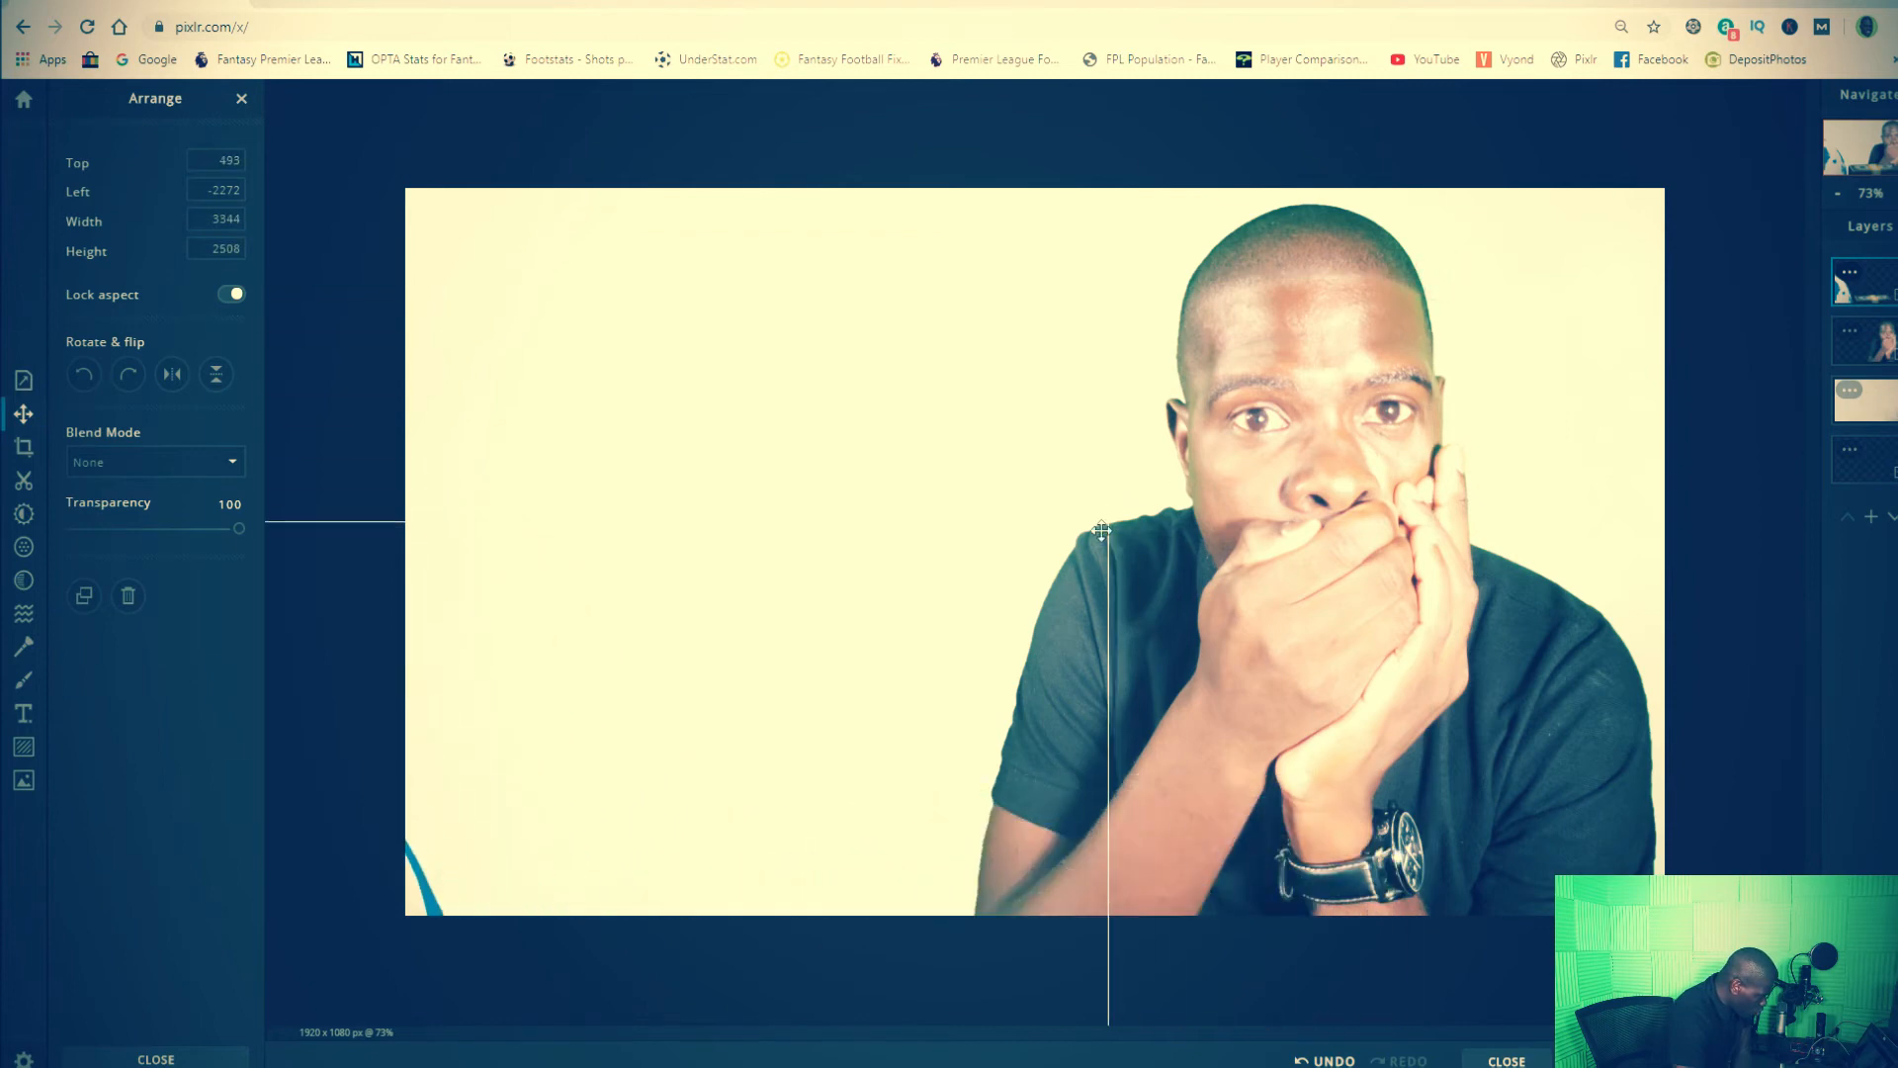
left_click_drag(1038, 609, 1386, 352)
left_click_drag(1459, 265, 1380, 353)
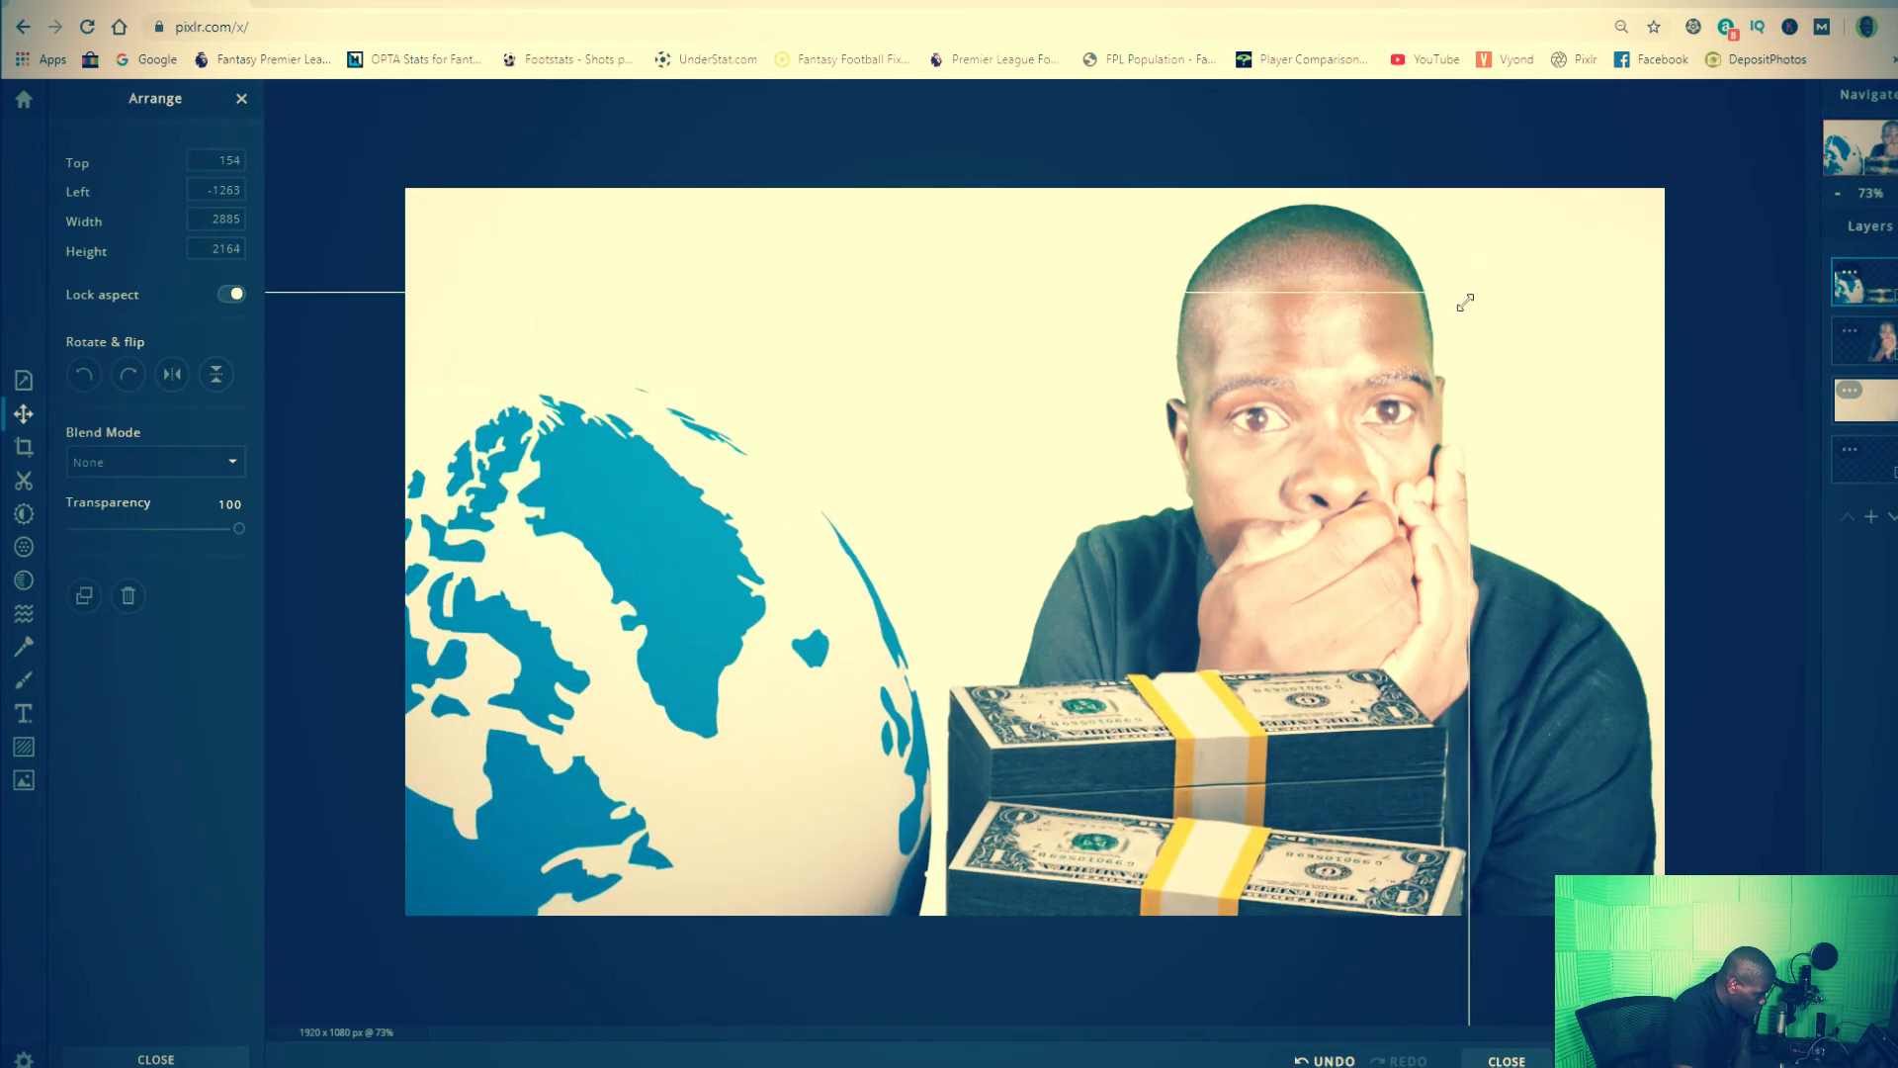
left_click_drag(1469, 295, 1054, 609)
left_click_drag(977, 699, 1547, 376)
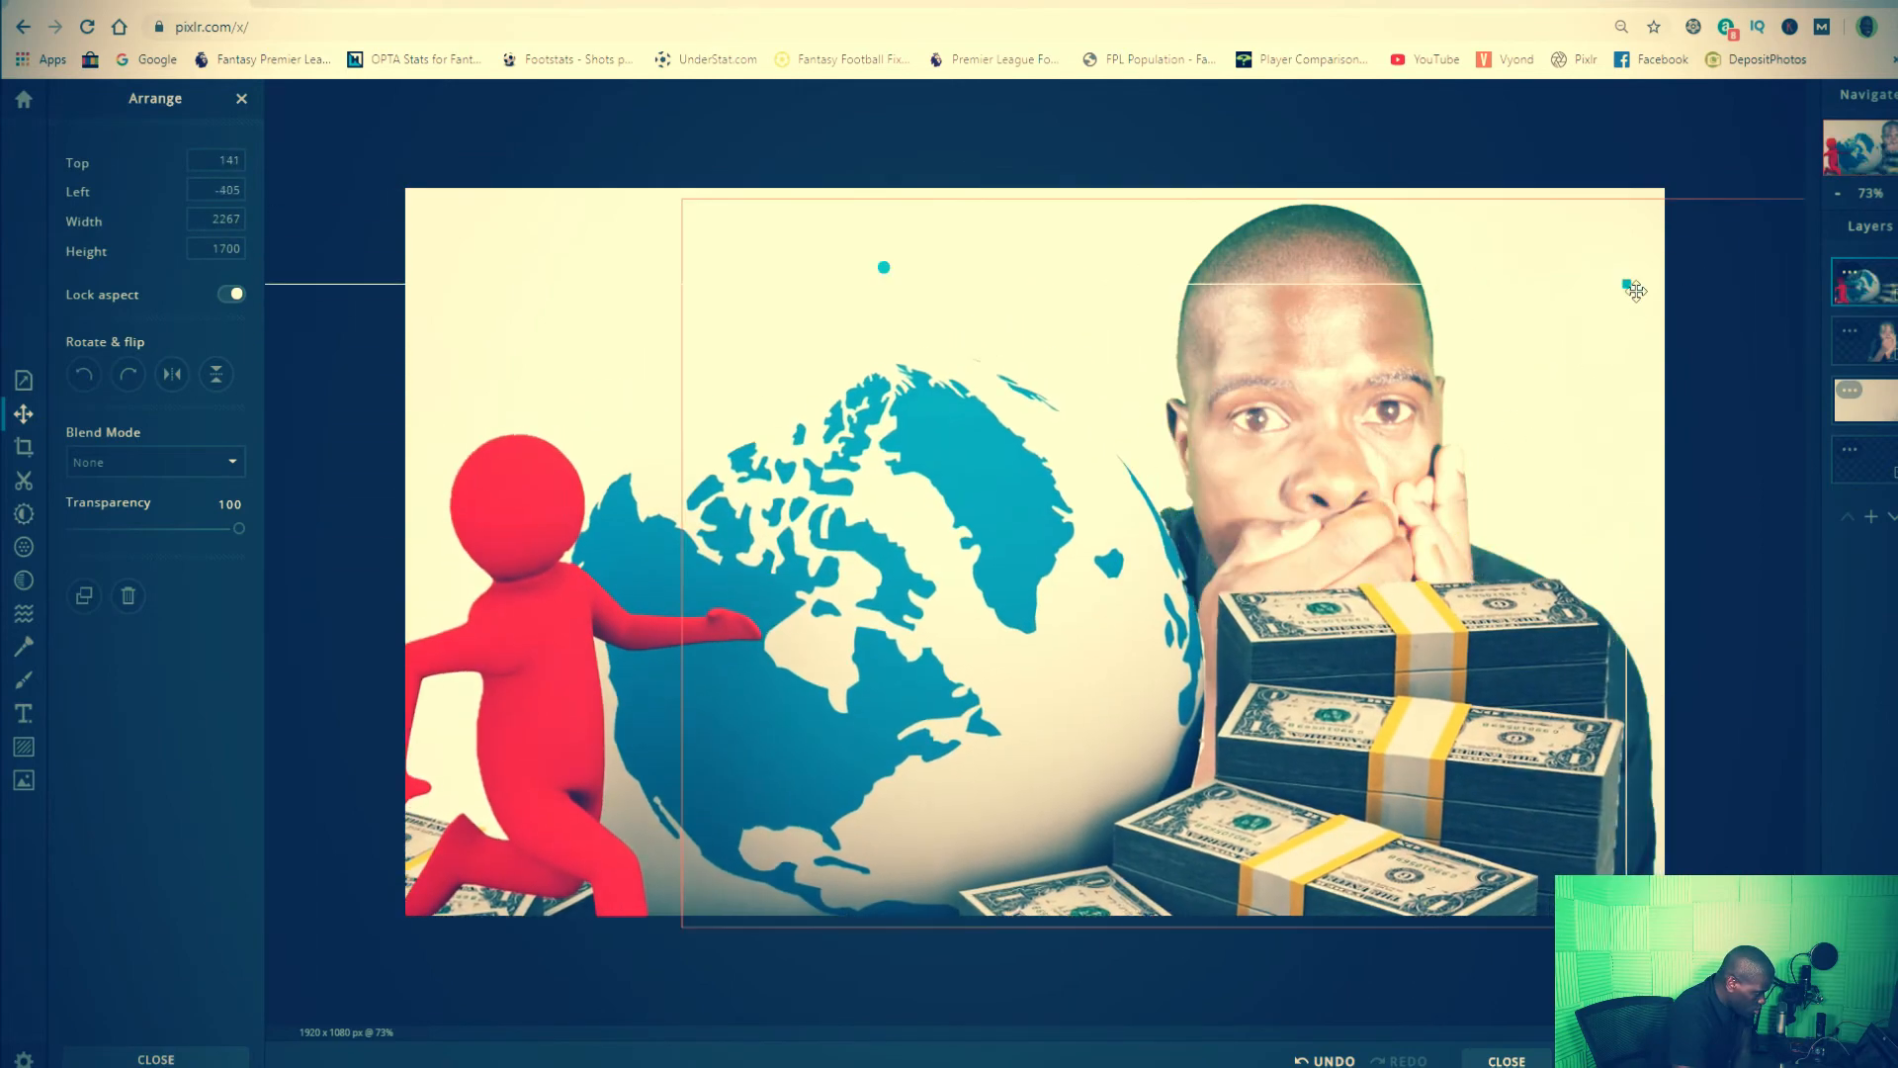
left_click_drag(1622, 283, 893, 717)
left_click_drag(730, 778, 953, 361)
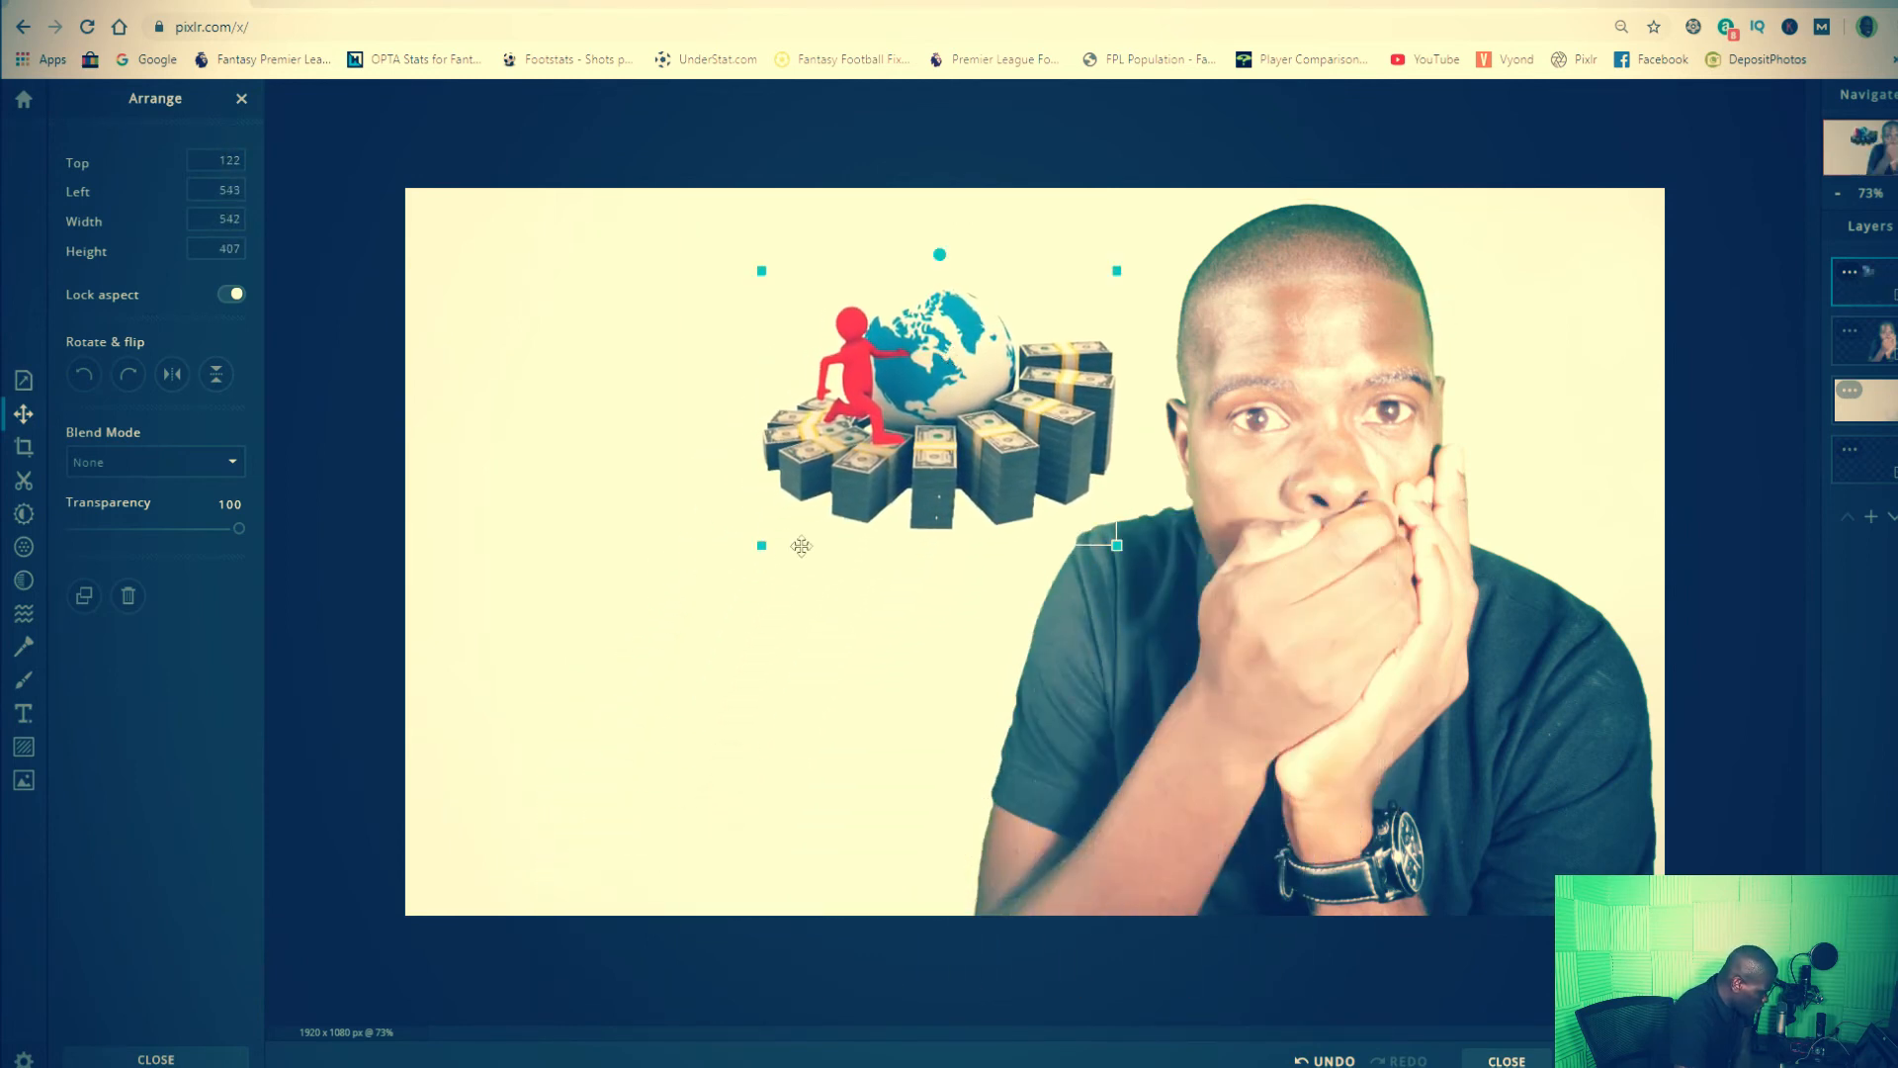
- Enlarge the globe-and-money graphic to about 557 × 418 px and place it at the canvas's lower middle, overlapping the man's arm
left_click_drag(958, 469, 987, 653)
left_click_drag(816, 796, 808, 812)
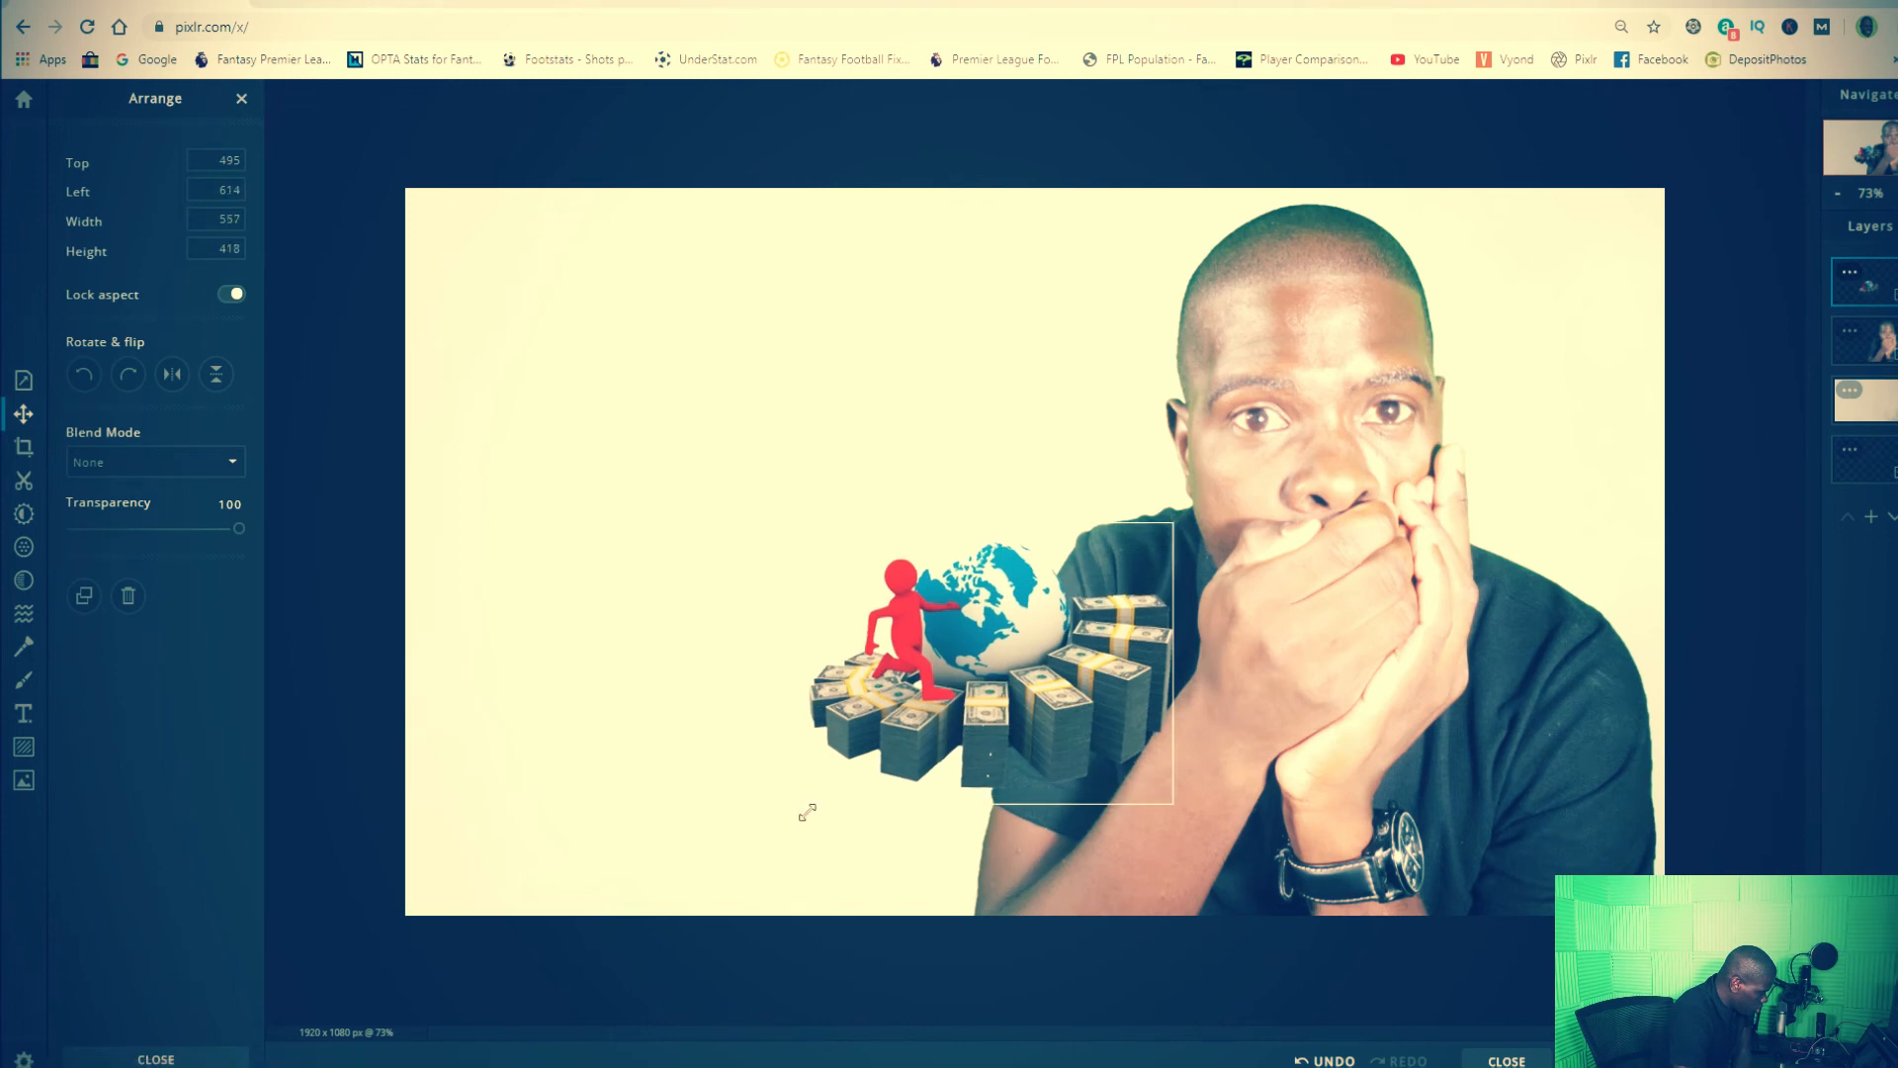
left_click_drag(1022, 625, 993, 391)
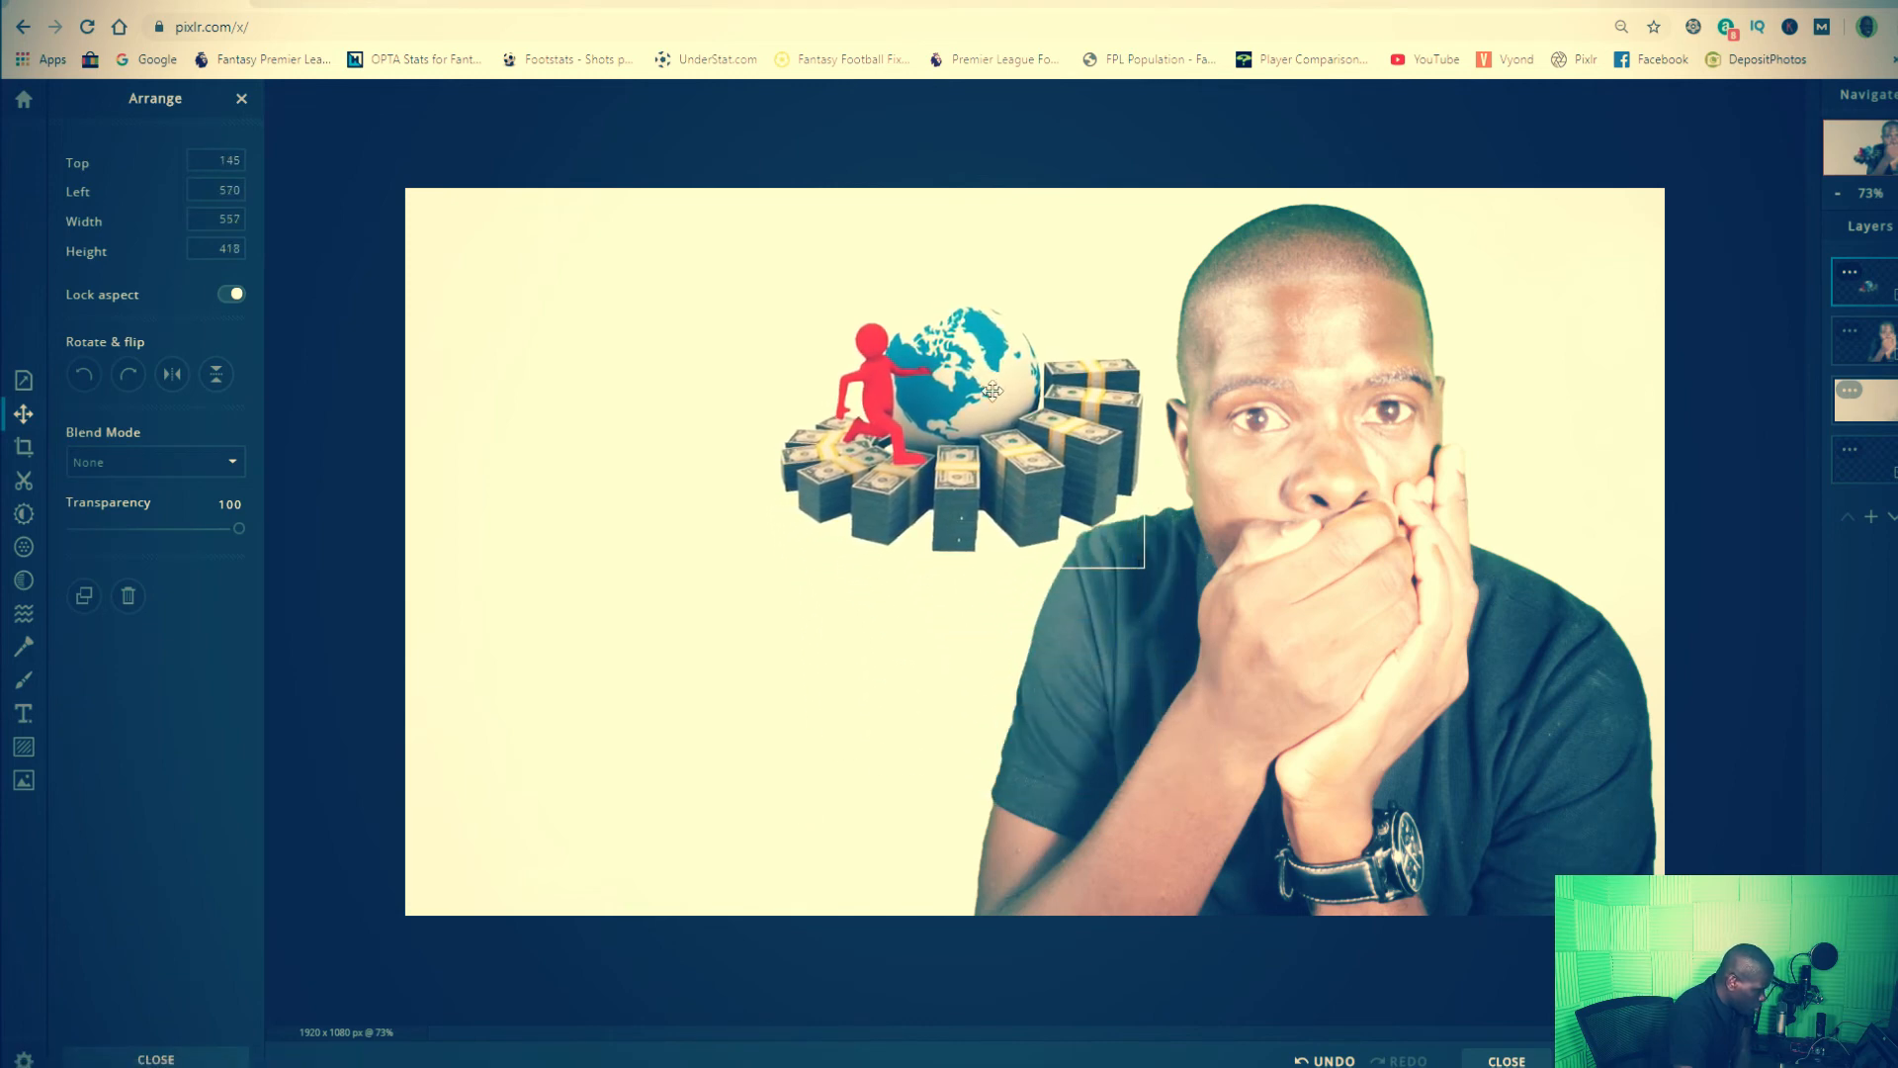
left_click_drag(1010, 641, 1021, 654)
left_click_drag(961, 460, 976, 748)
mouse_move(1026, 682)
left_mouse_down()
mouse_move(1018, 645)
mouse_move(1029, 697)
left_mouse_up()
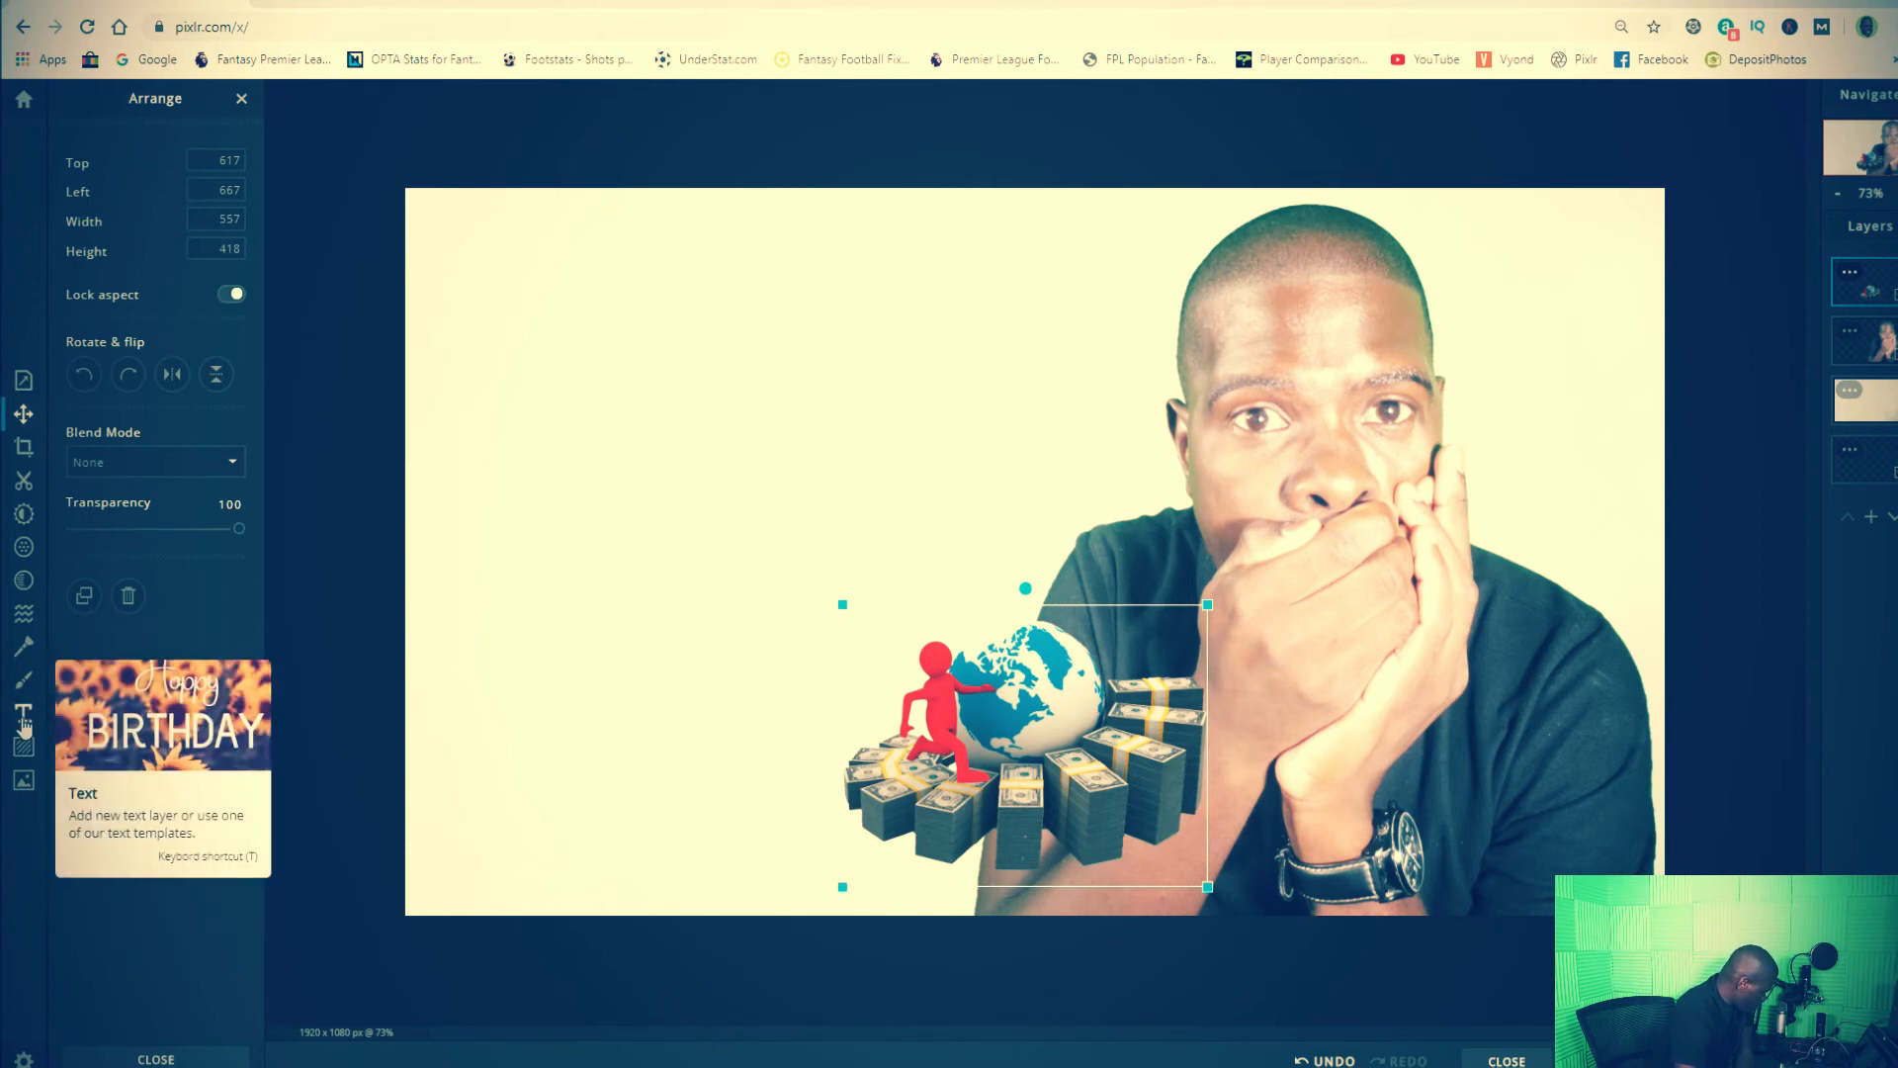
- Add a new text layer and clear its placeholder text
left_click(89, 727)
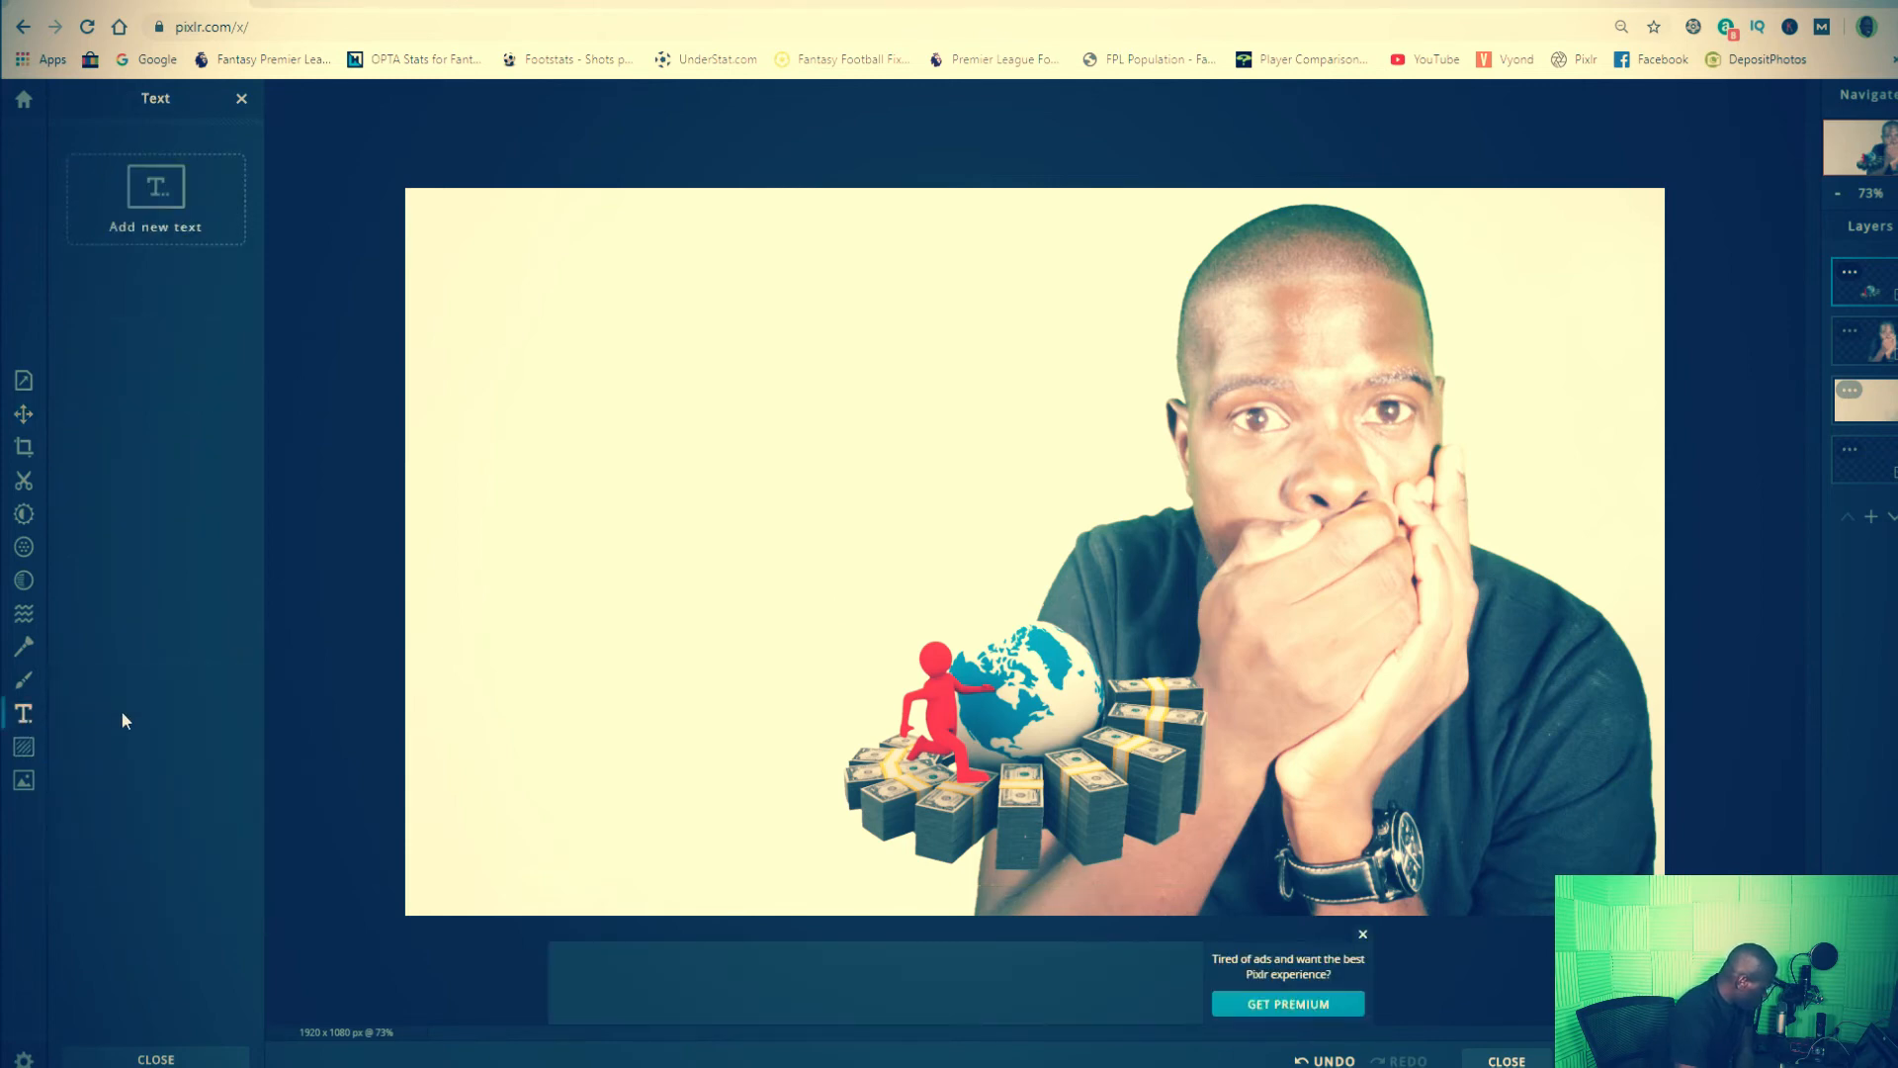
left_click(150, 197)
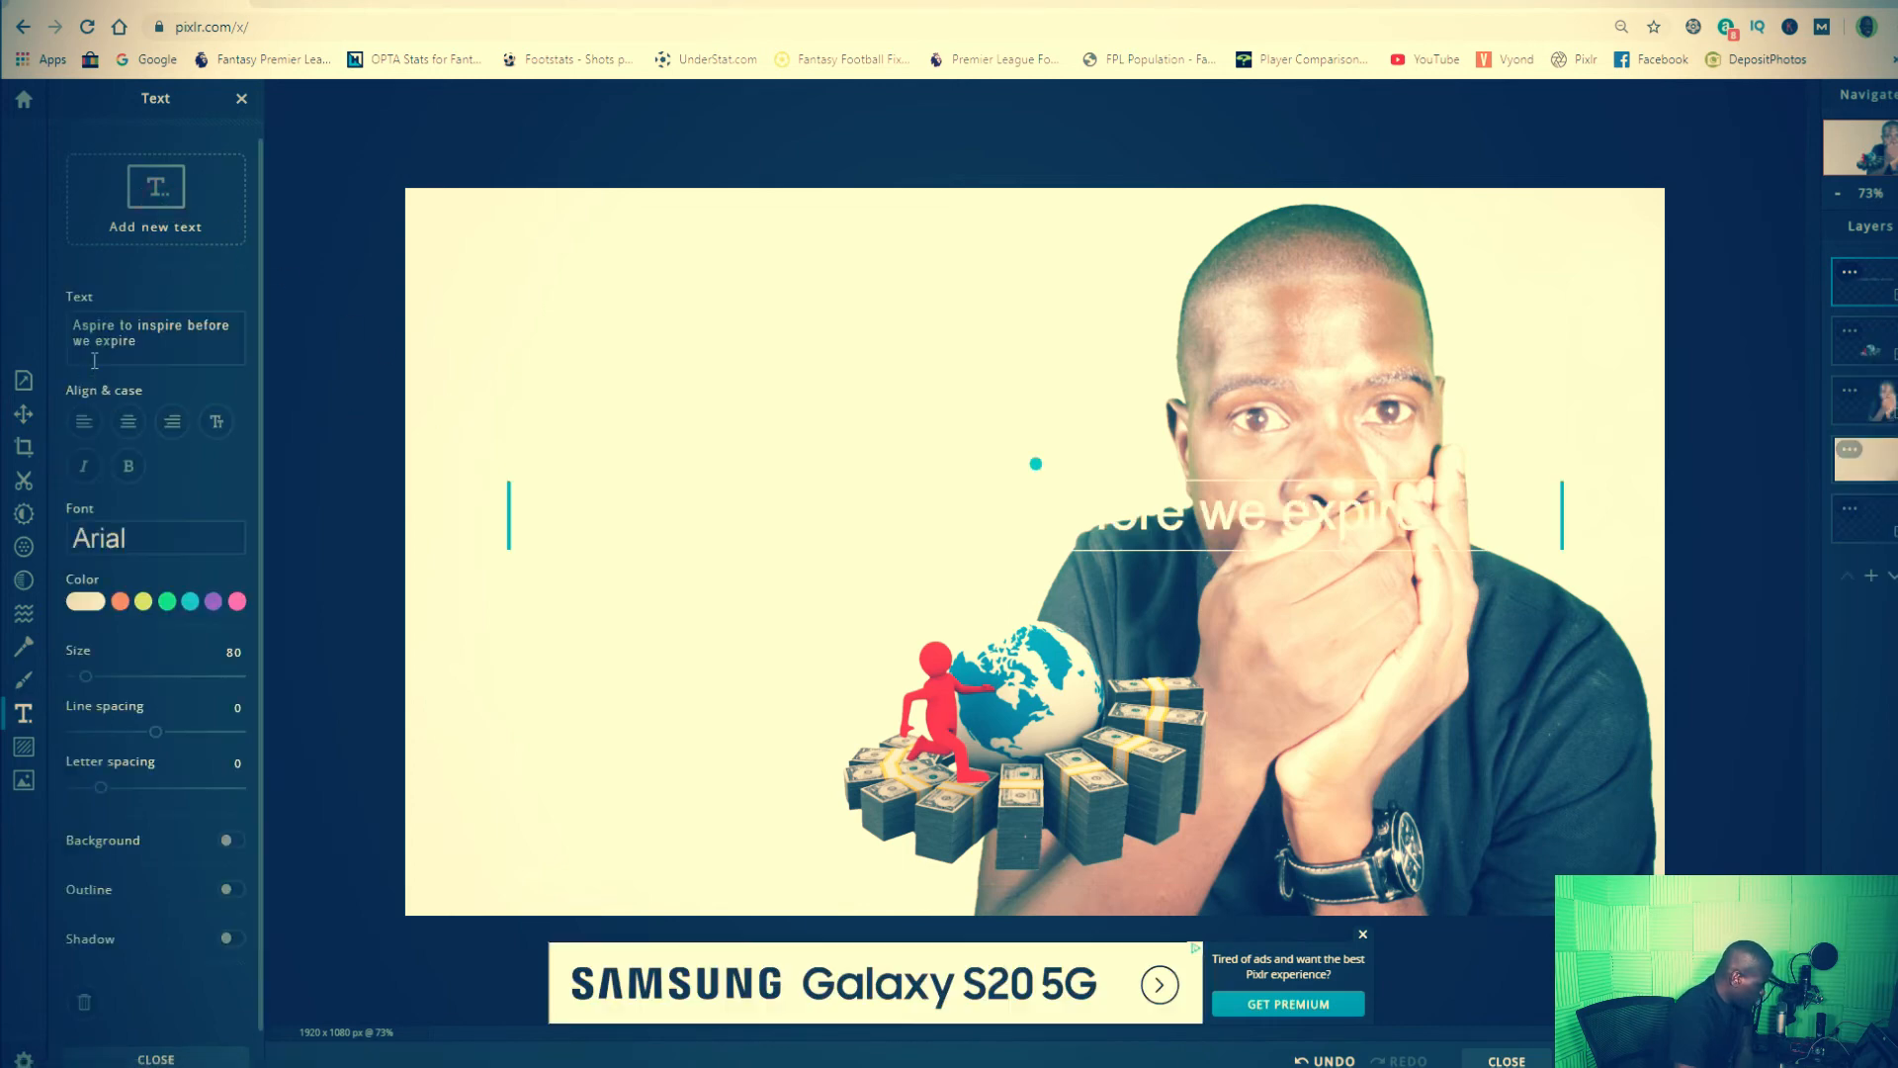
triple_click(143, 342)
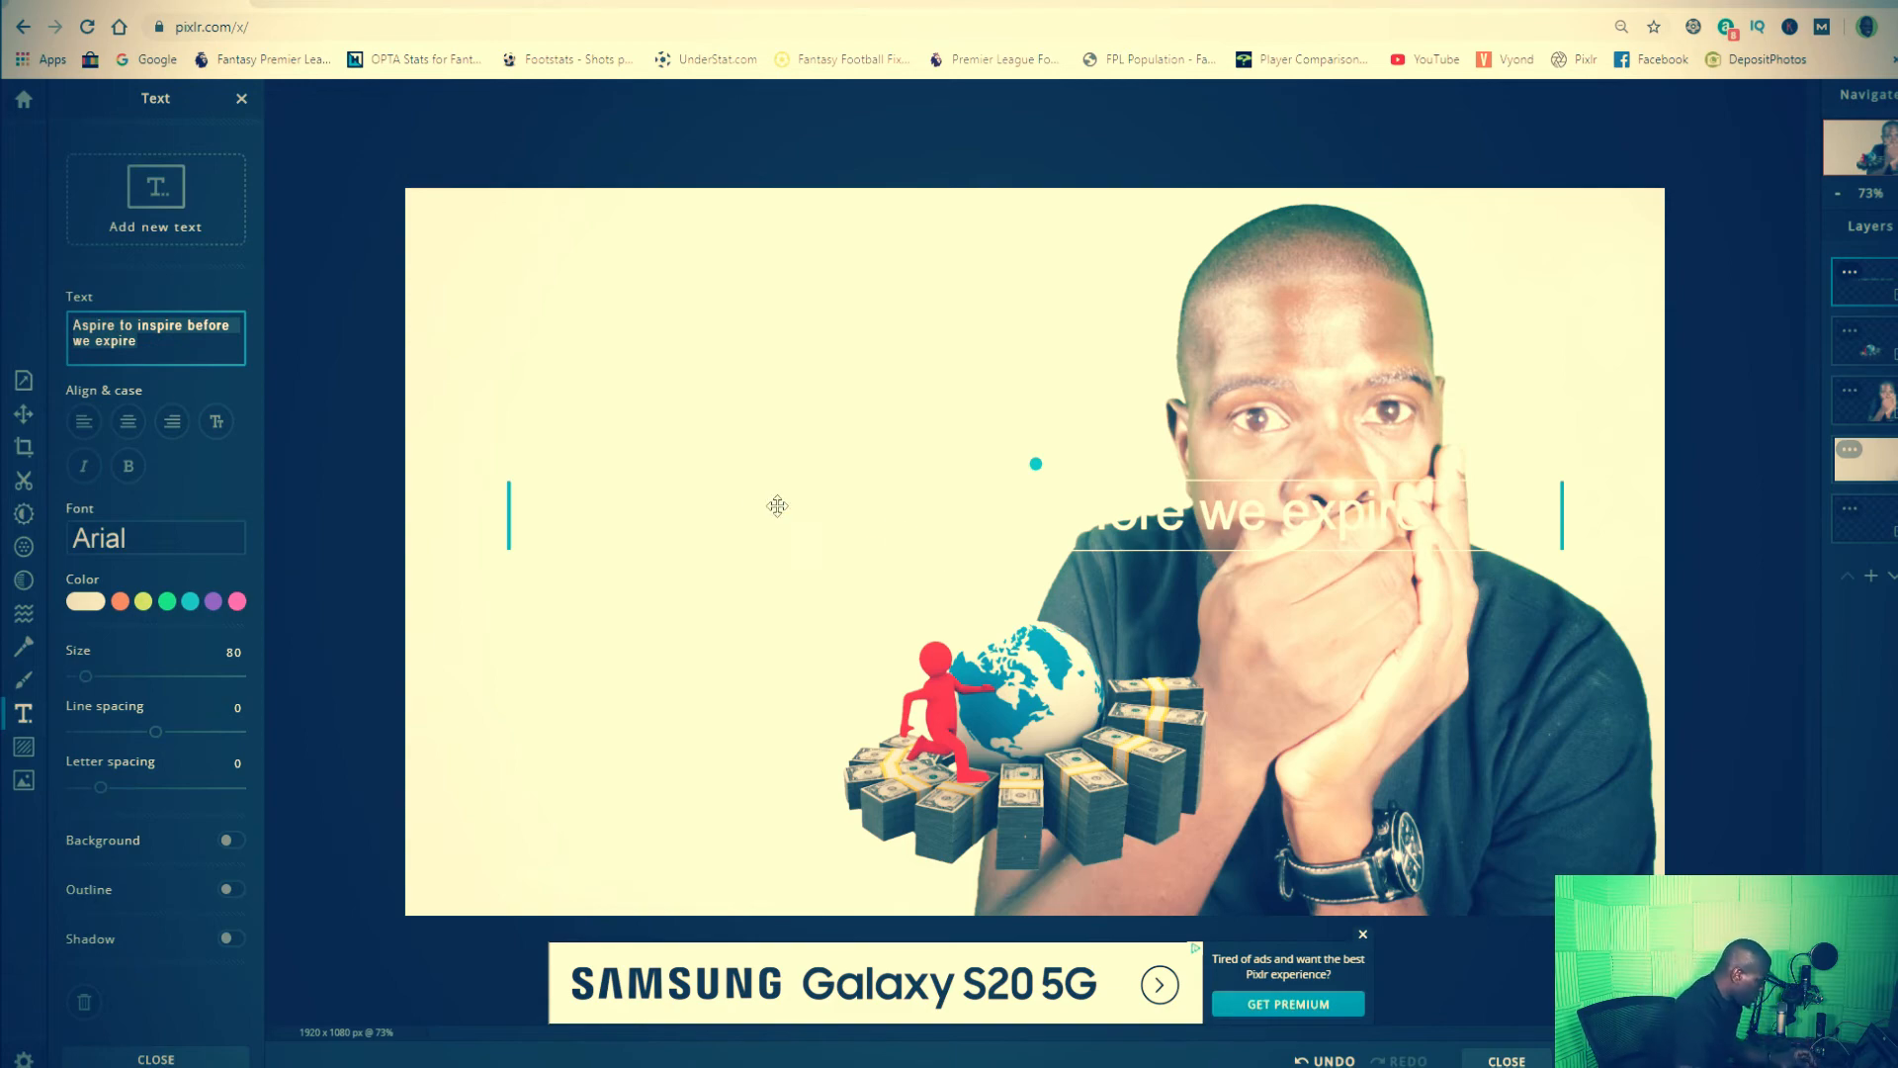
mouse_move(137, 347)
left_mouse_down()
mouse_move(27, 326)
mouse_move(129, 341)
left_mouse_up()
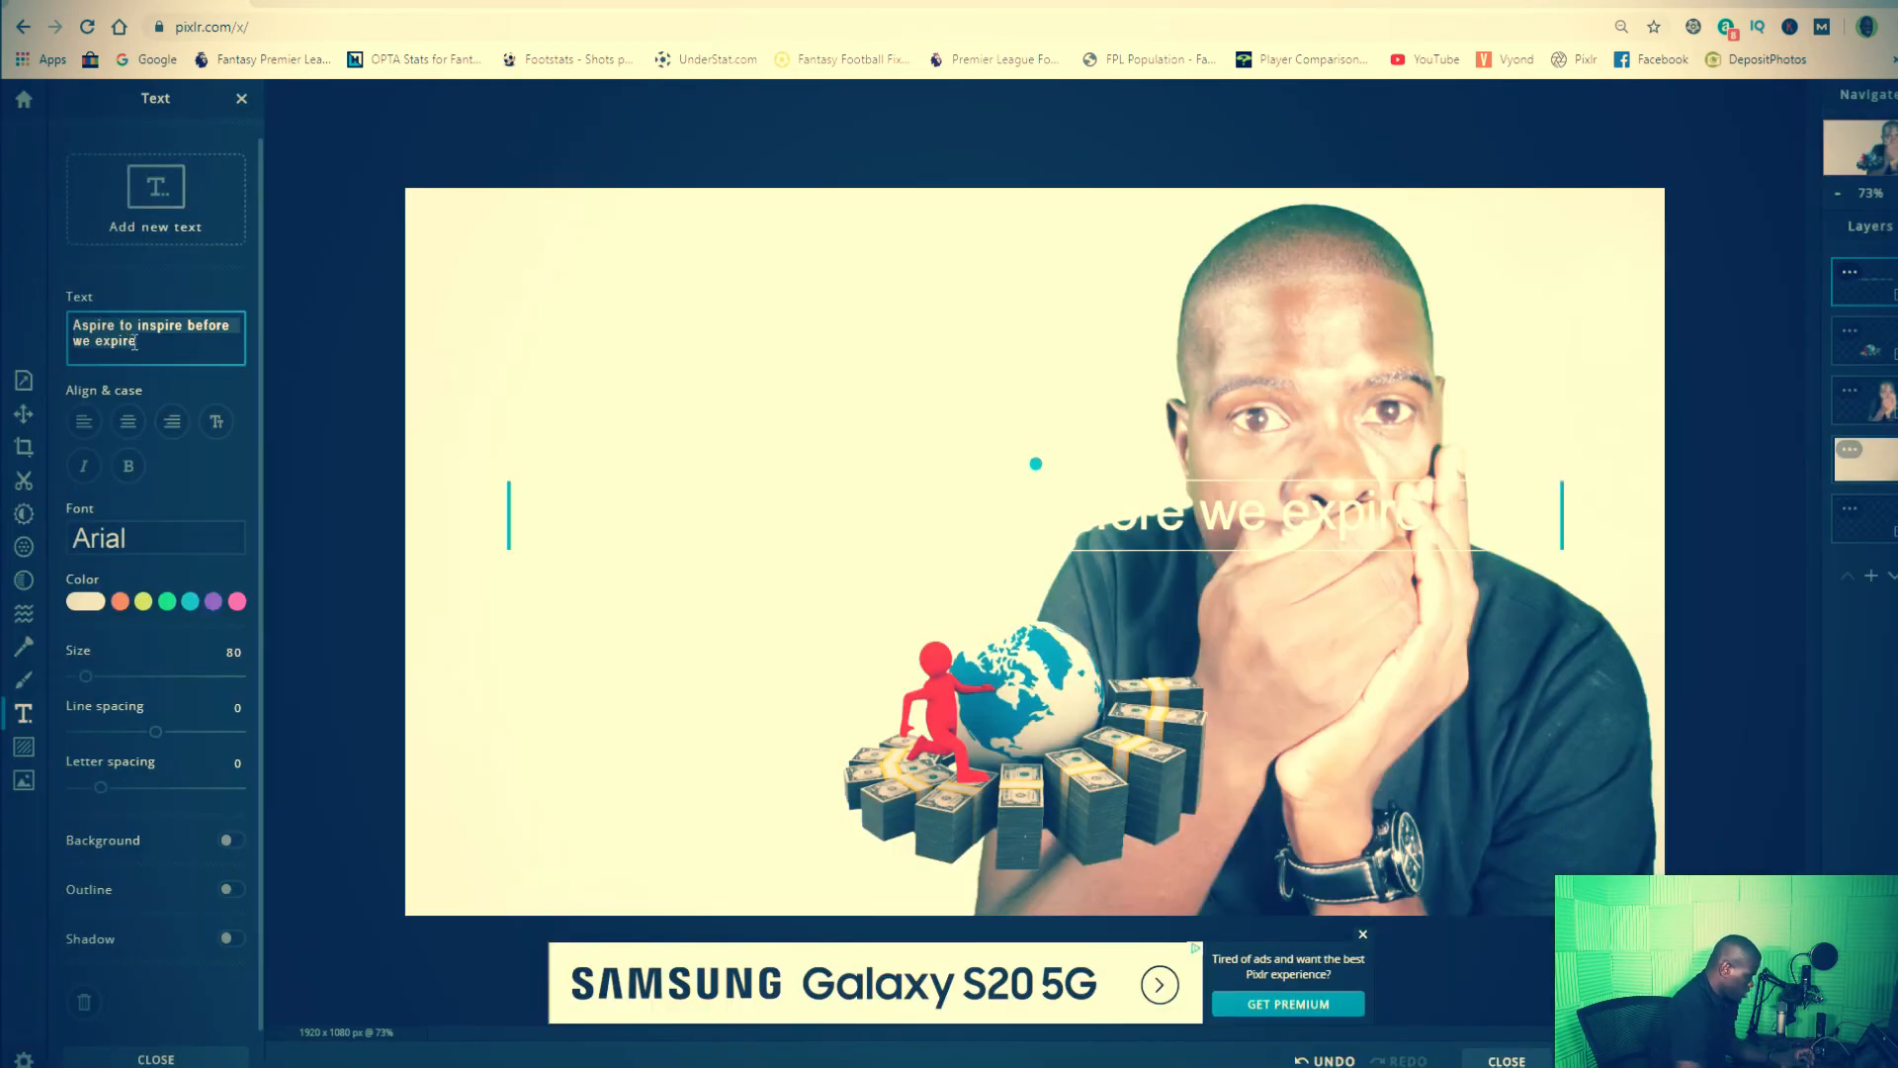
left_click(154, 341)
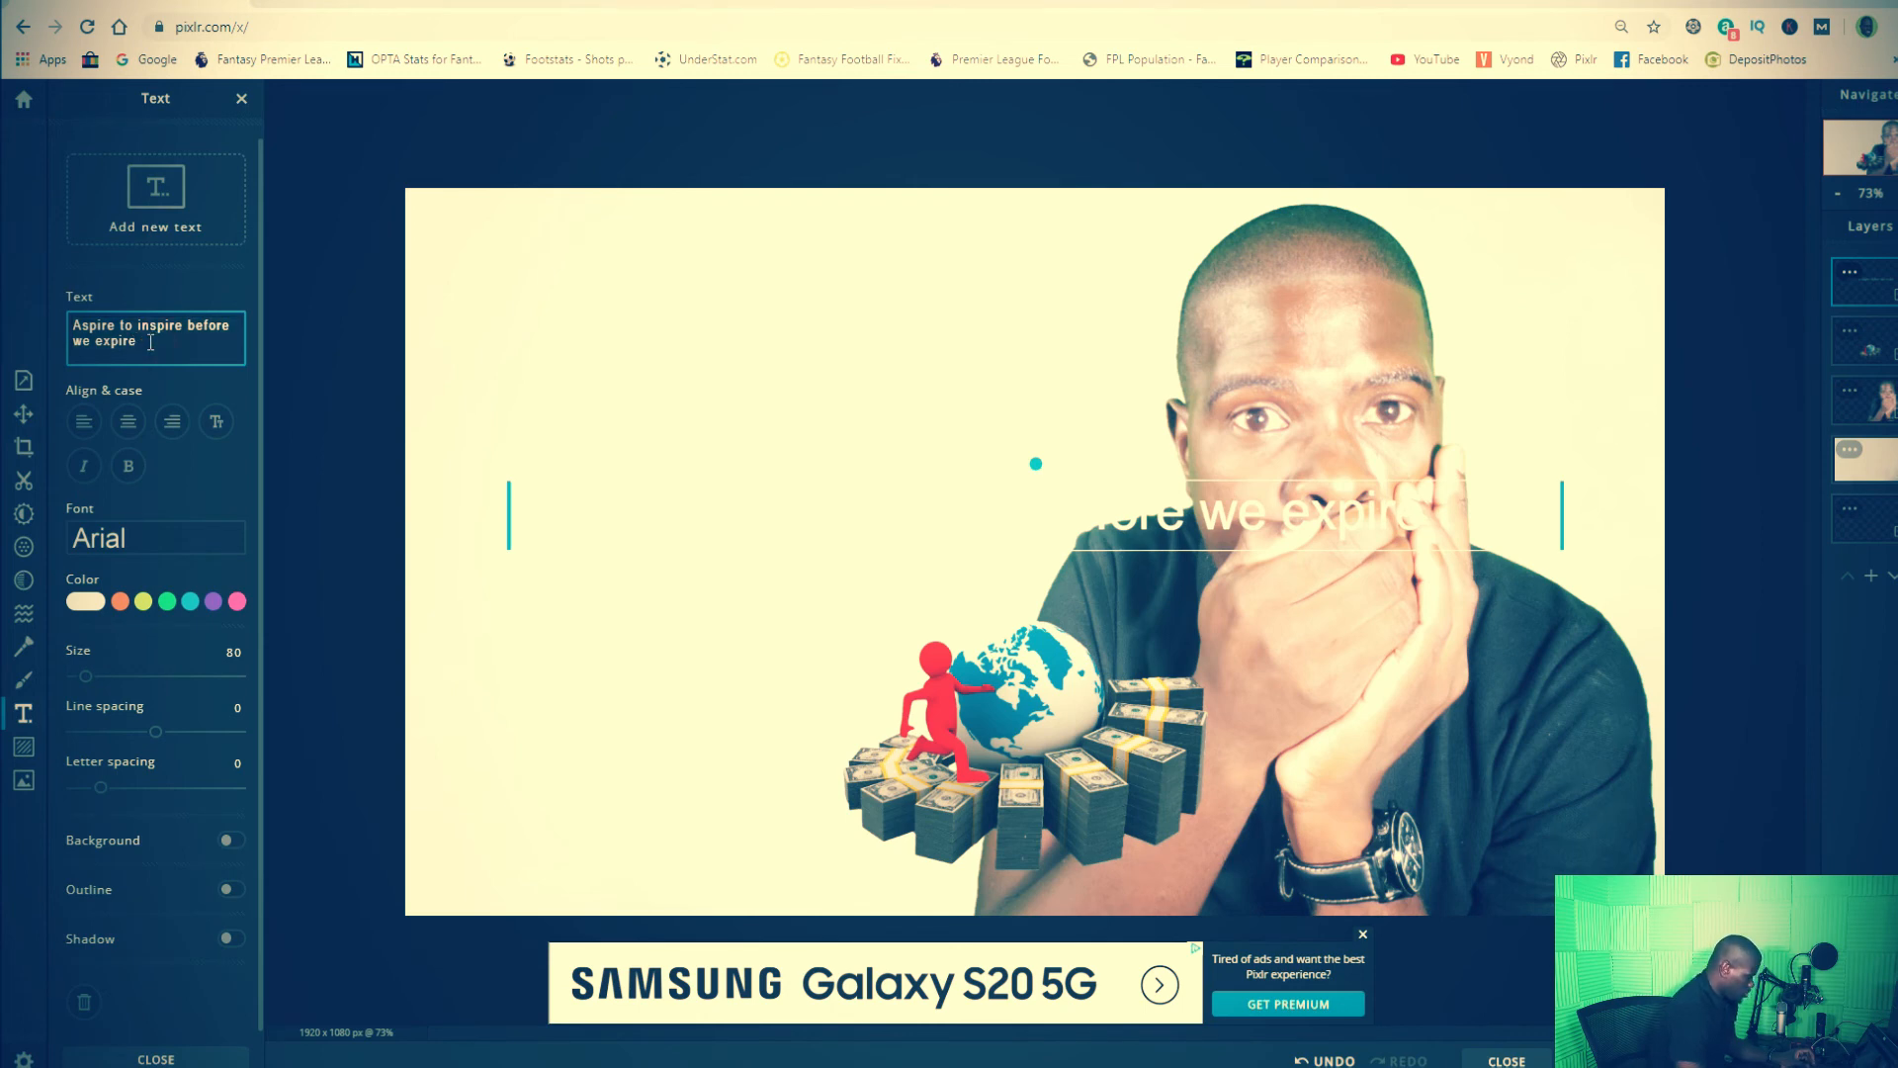
key("BackSpace")
key("BackSpace")
key("BackSpace")
key("BackSpace")
key("BackSpace")
key("BackSpace")
key("BackSpace")
key("BackSpace")
key("BackSpace")
key("BackSpace")
key("BackSpace")
key("BackSpace")
key("BackSpace")
key("BackSpace")
key("BackSpace")
key("BackSpace")
key("BackSpace")
key("BackSpace")
key("BackSpace")
key("BackSpace")
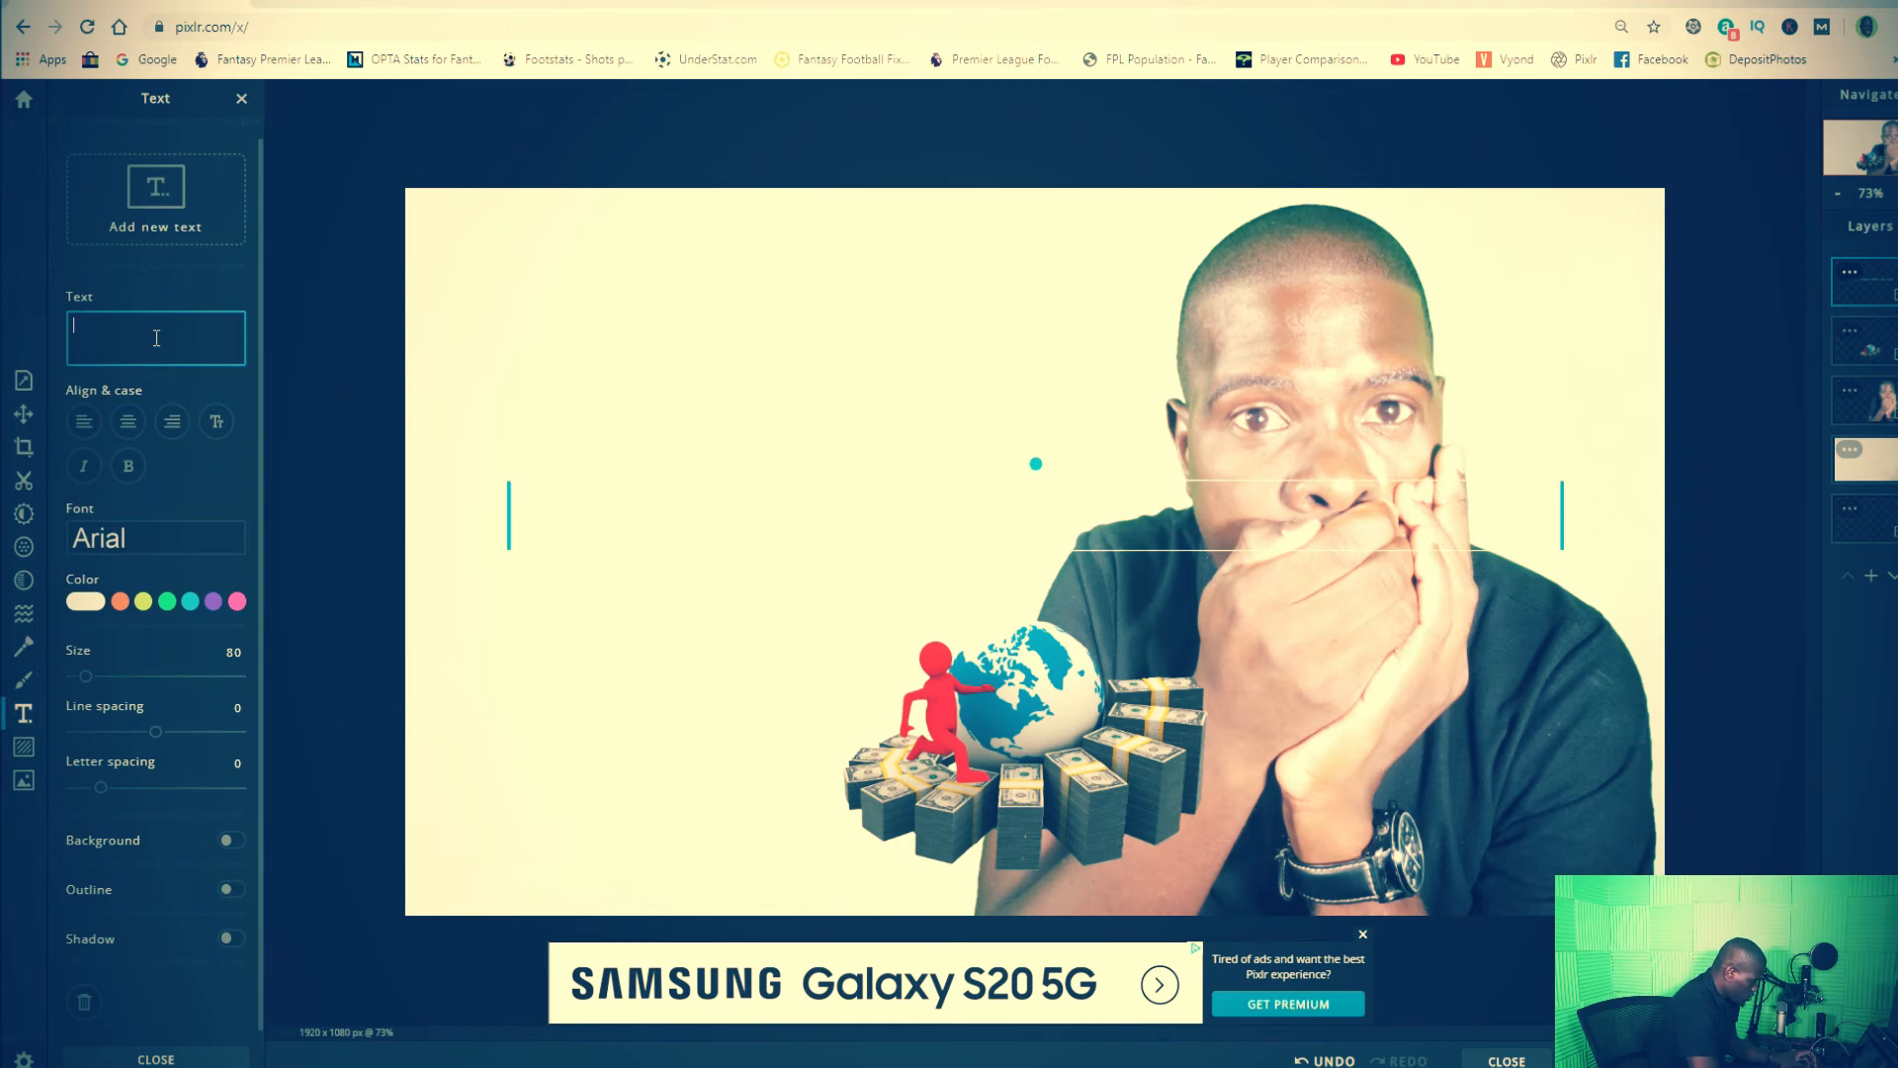
type("This is my YiyTub")
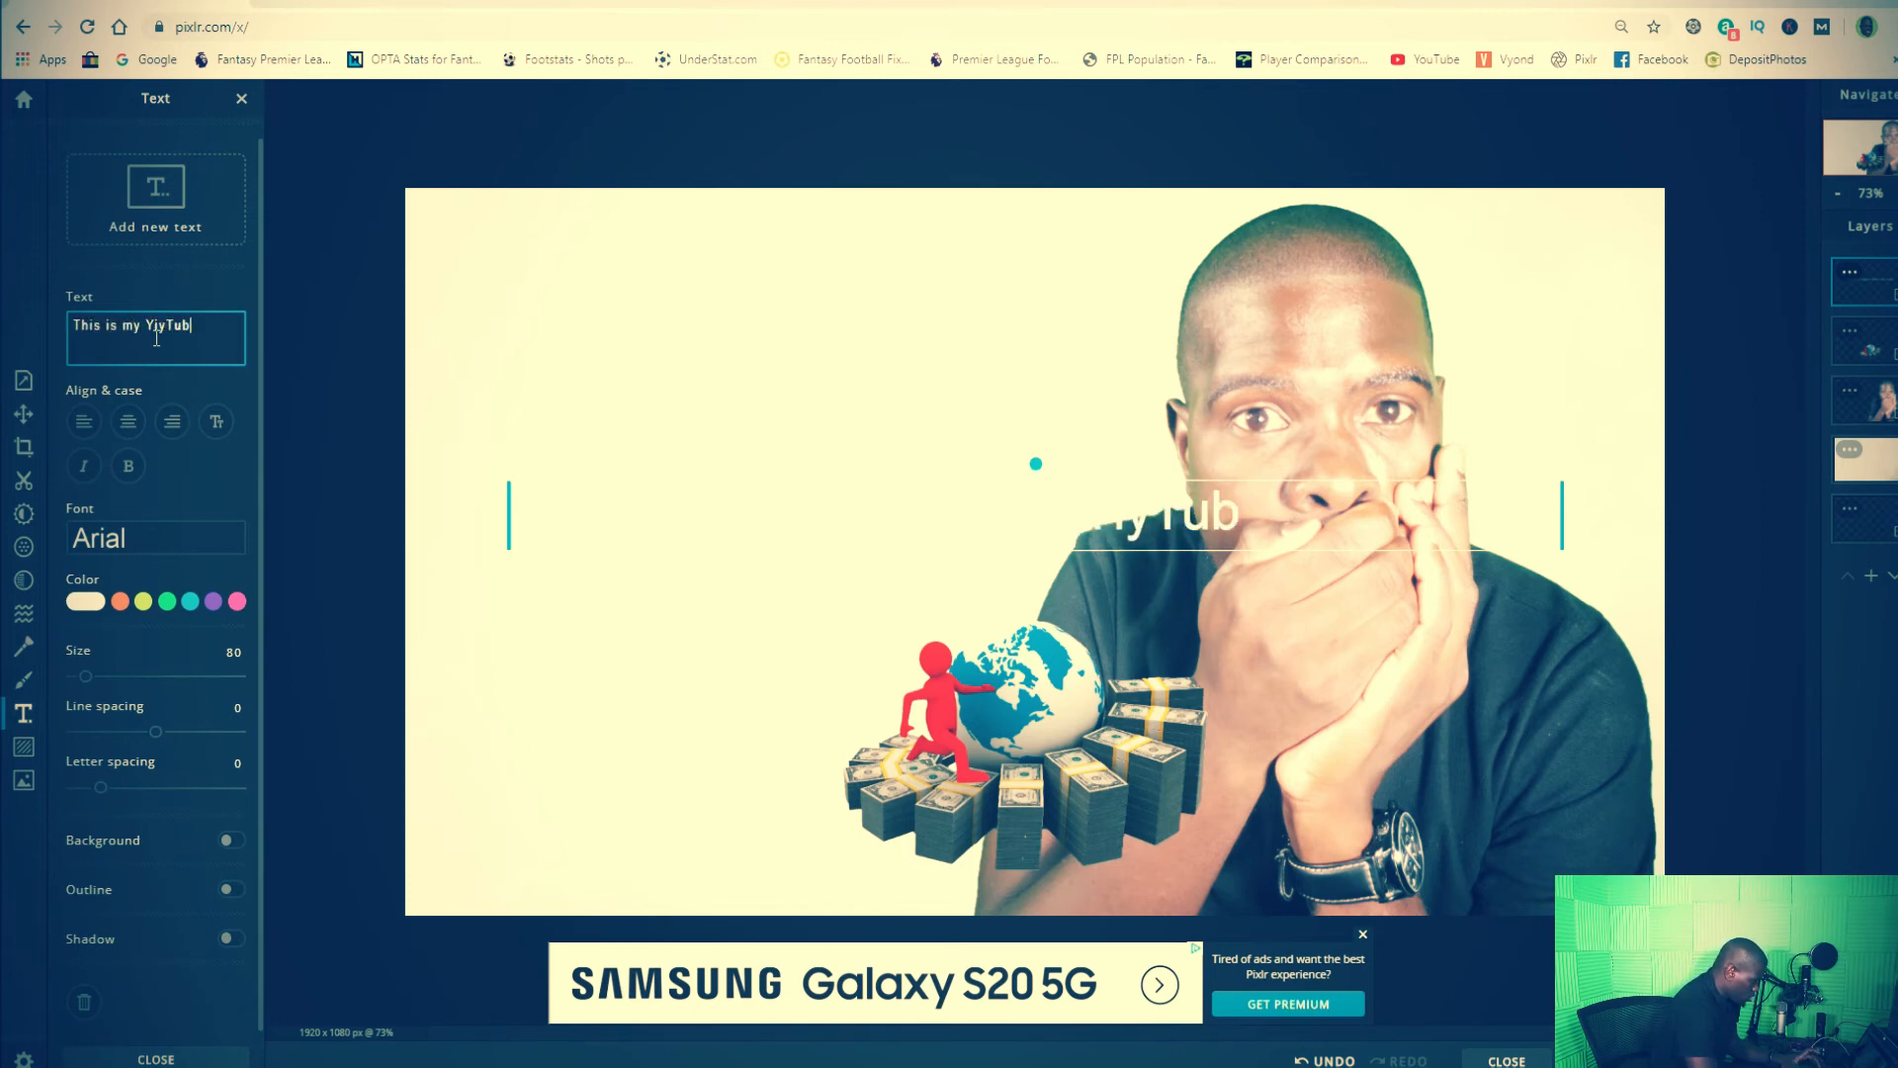
key("BackSpace")
key("BackSpace")
key("BackSpace")
key("BackSpace")
key("BackSpace")
key("BackSpace")
key("BackSpace")
key("BackSpace")
key("BackSpace")
key("BackSpace")
key("BackSpace")
key("BackSpace")
key("BackSpace")
key("BackSpace")
key("BackSpace")
key("BackSpace")
key("BackSpace")
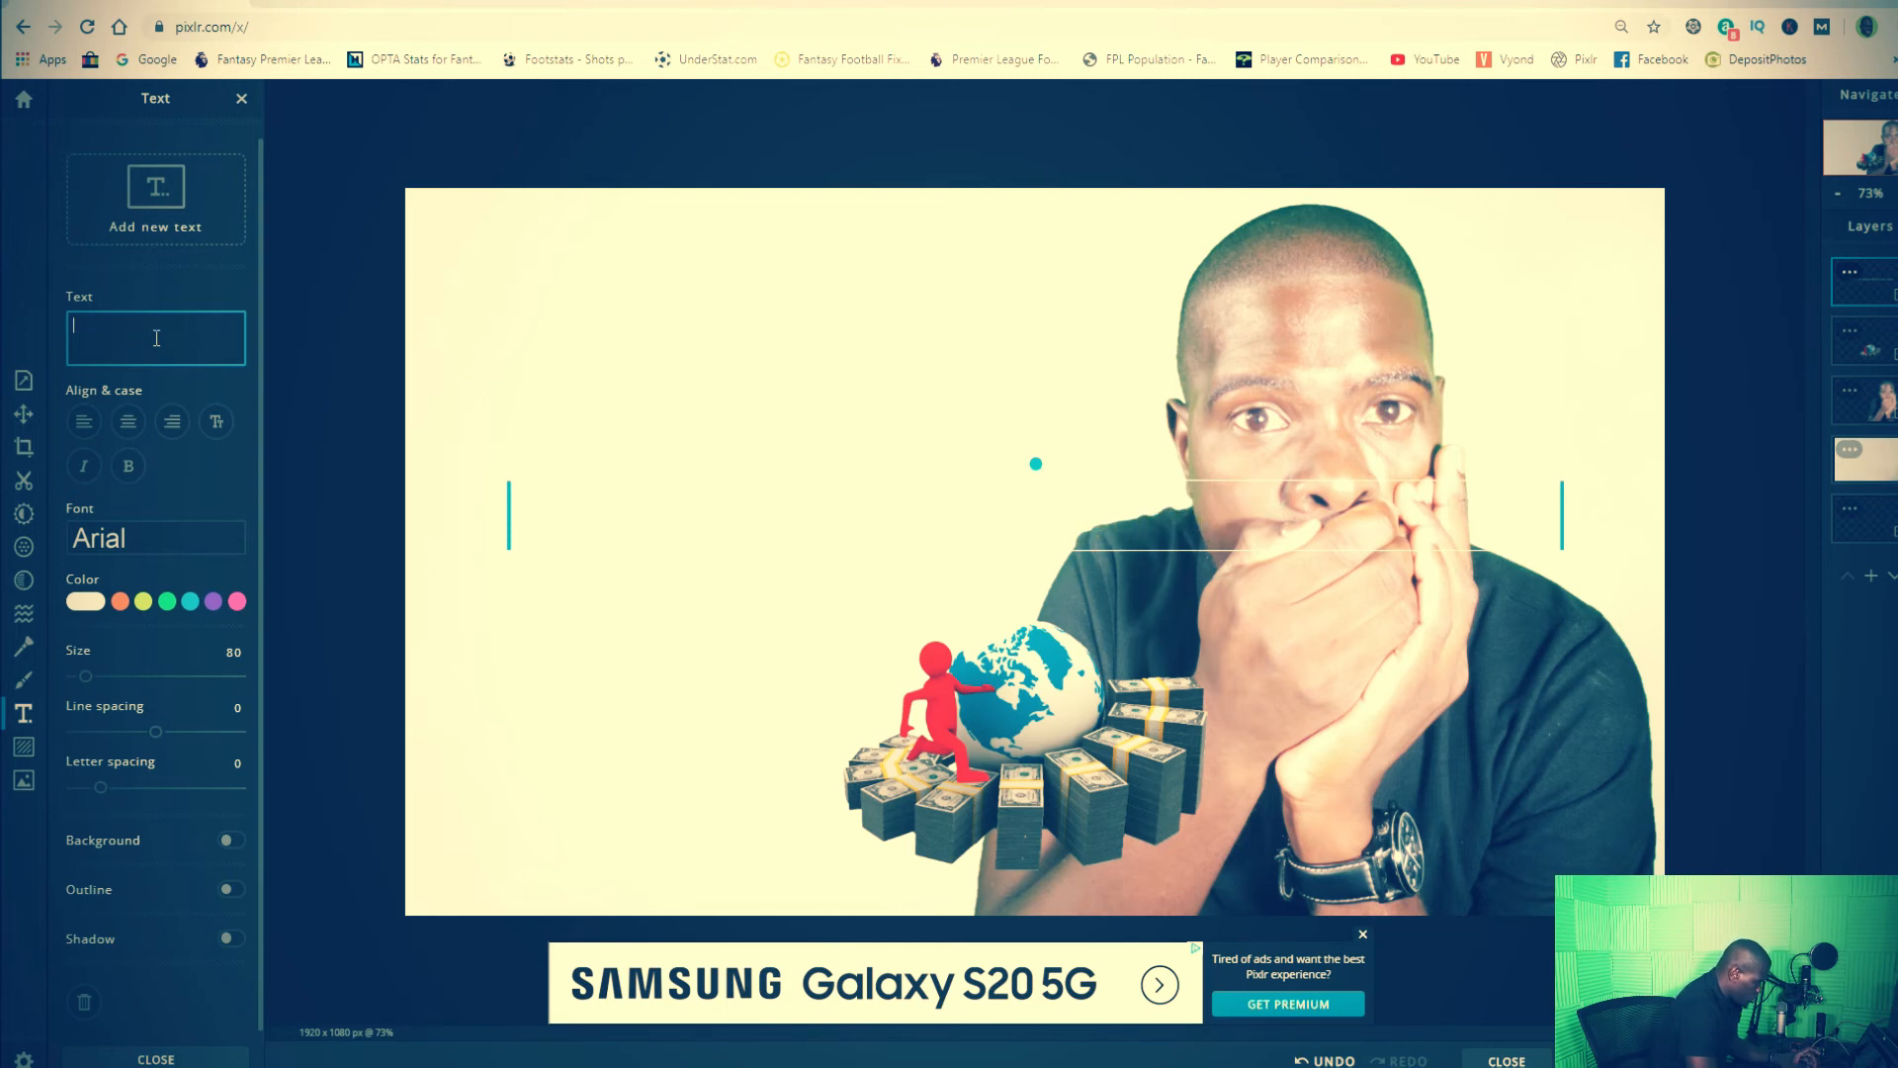
- Enter "YouTube Thumbnail Class" as the layer's text and move it to the canvas's upper-left area
type("YouTube T")
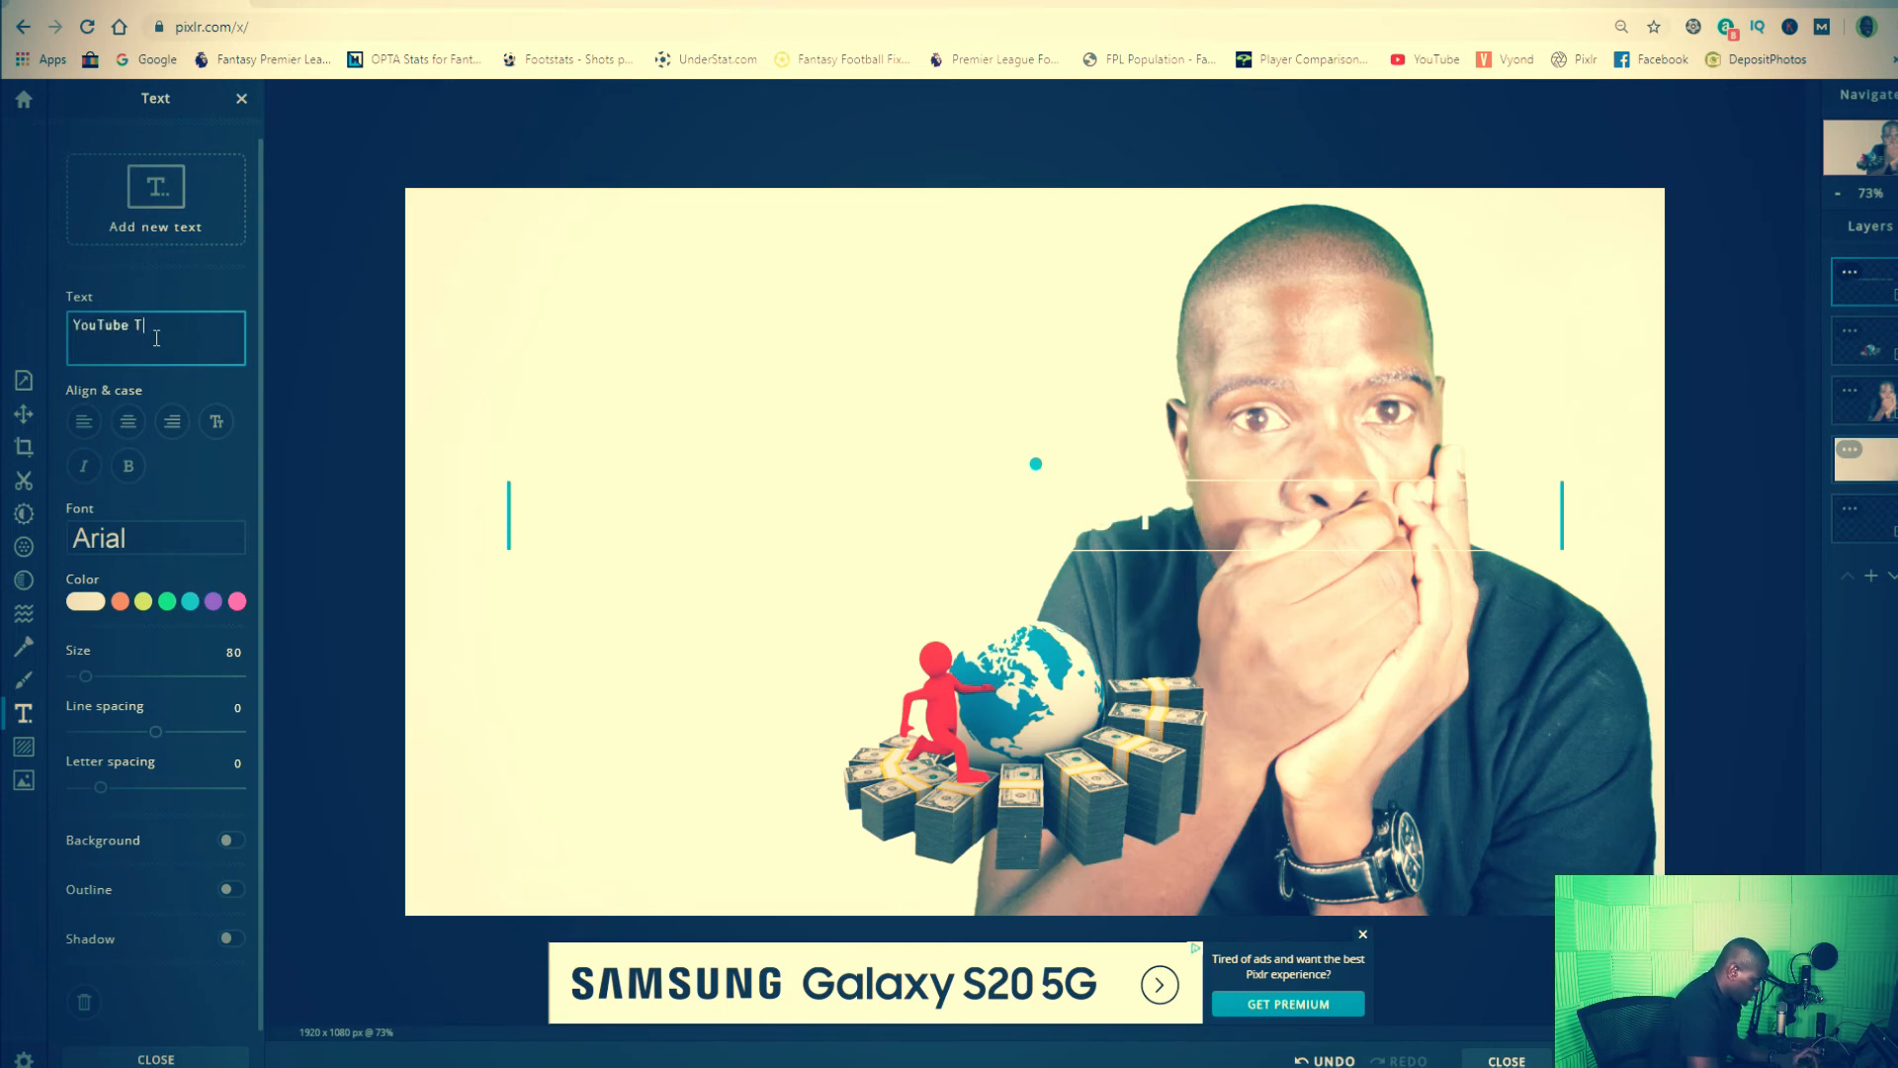
type("humbnai")
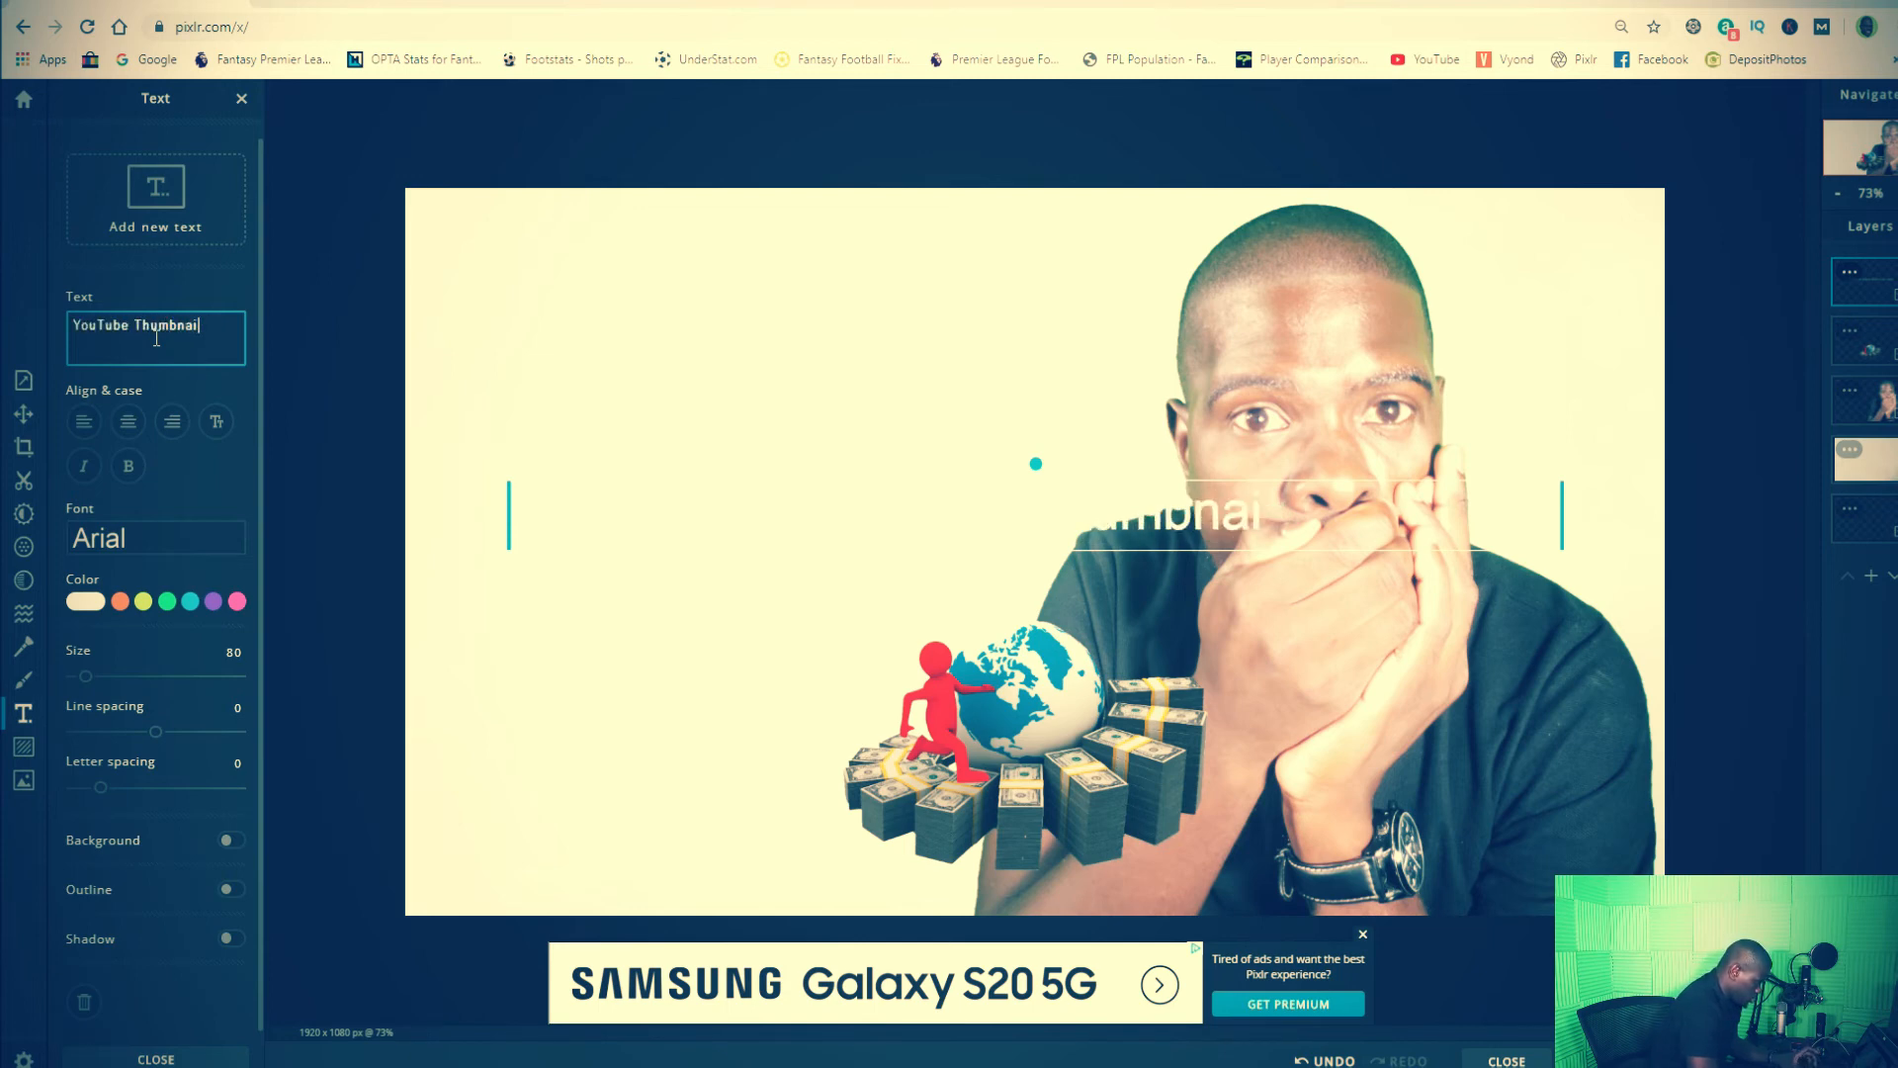
type("l Class")
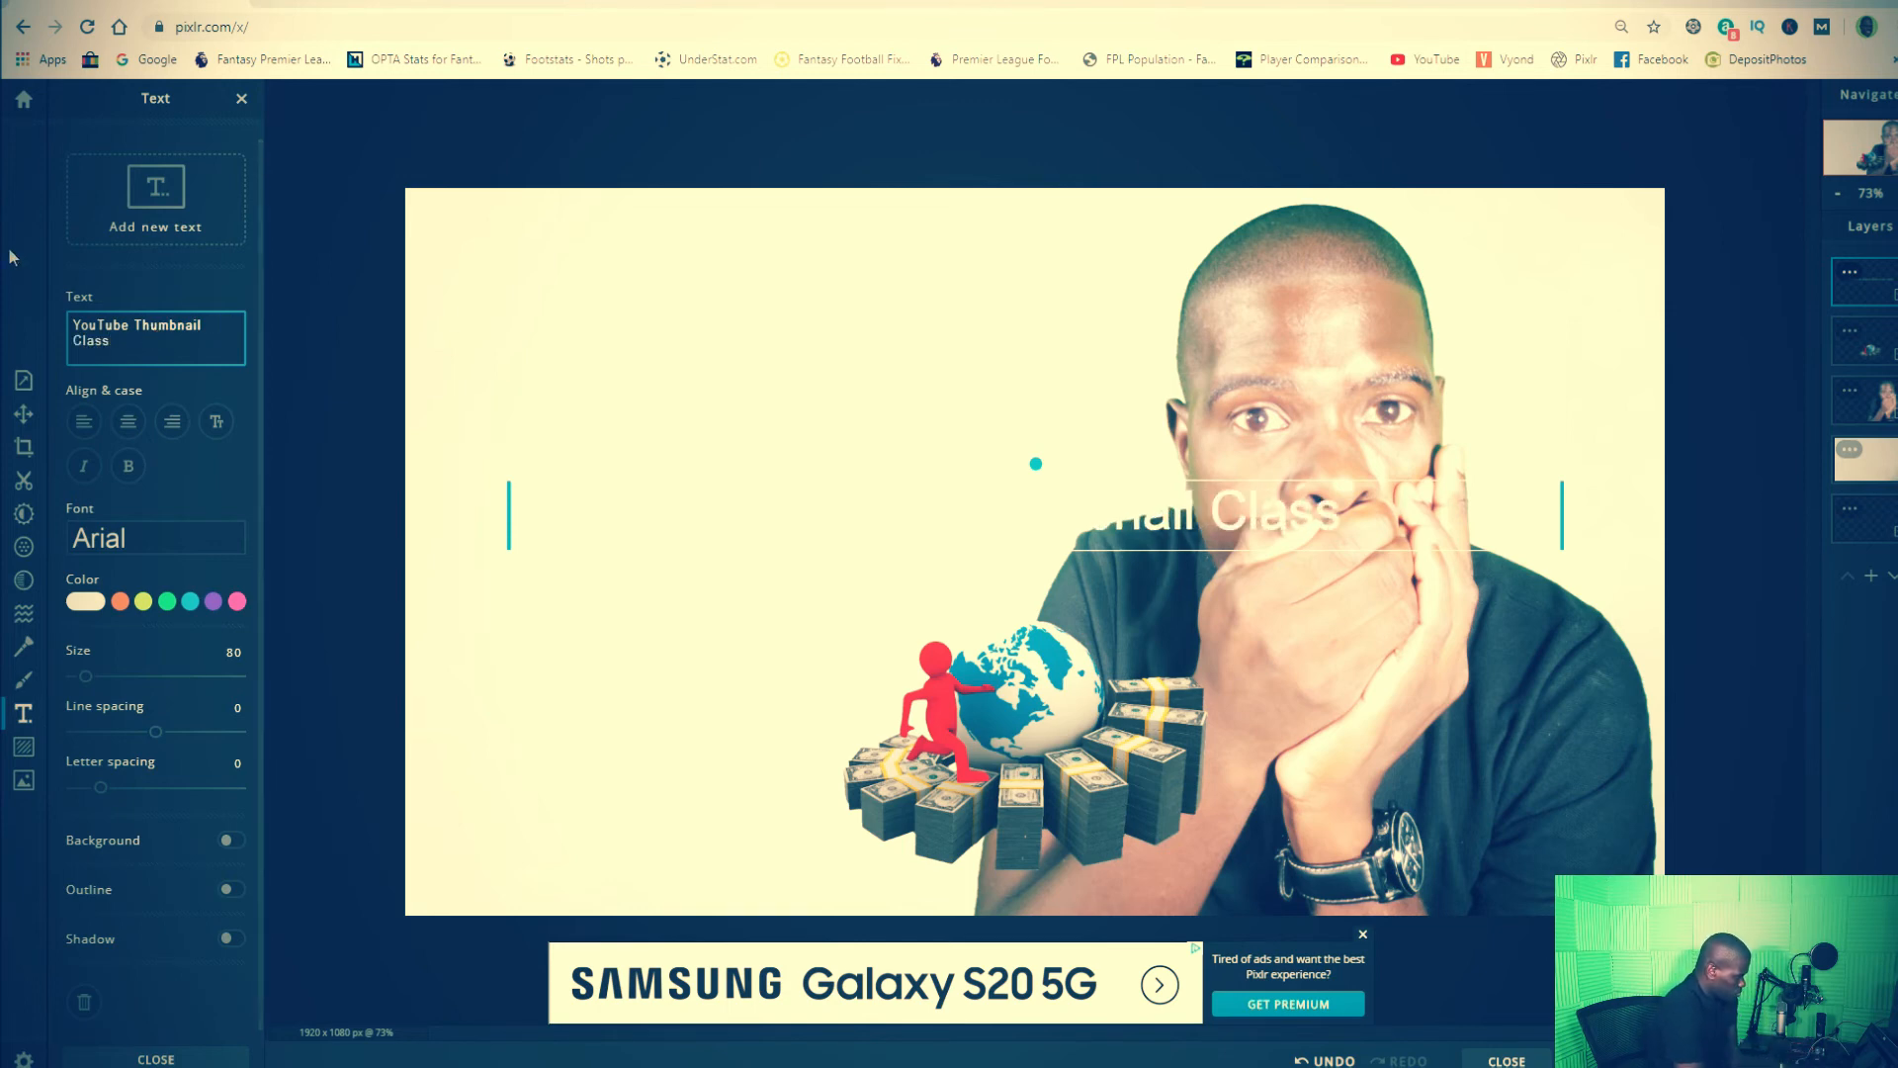
left_click_drag(803, 500, 518, 378)
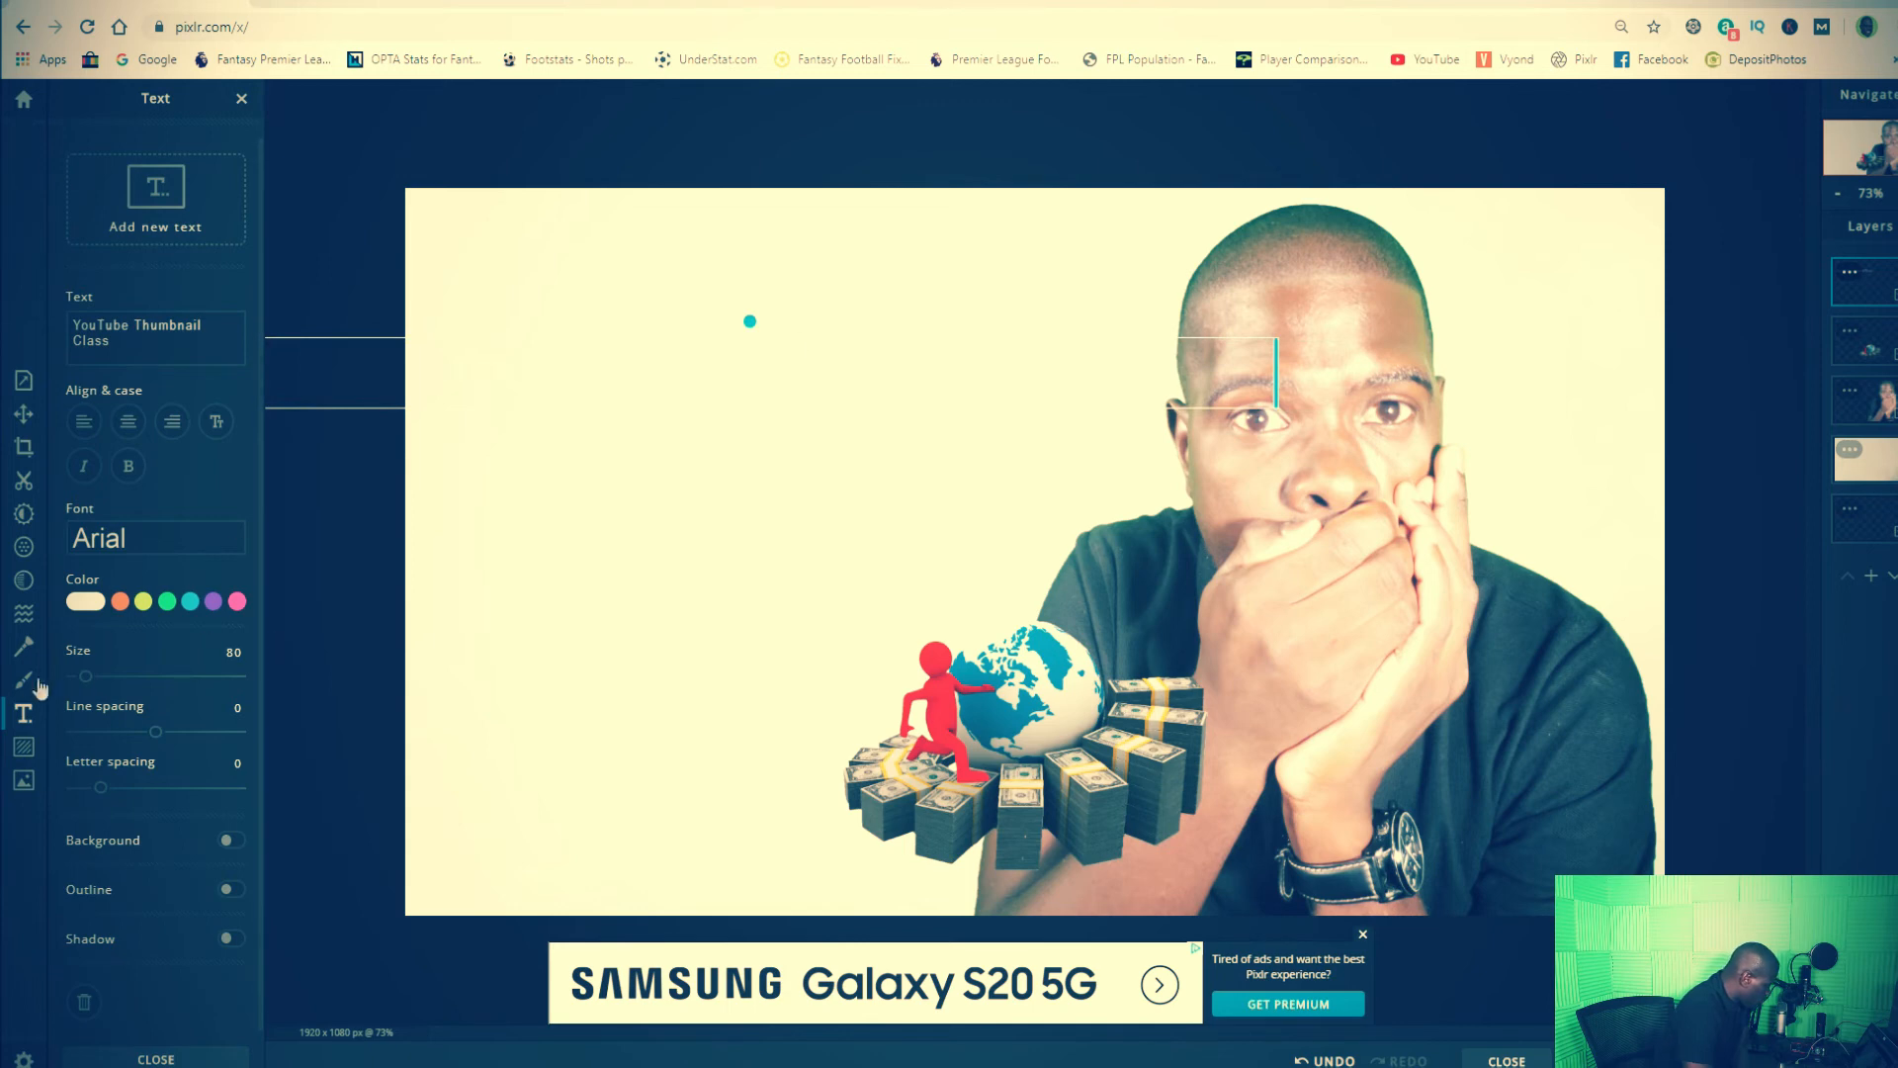
left_click_drag(763, 369, 763, 418)
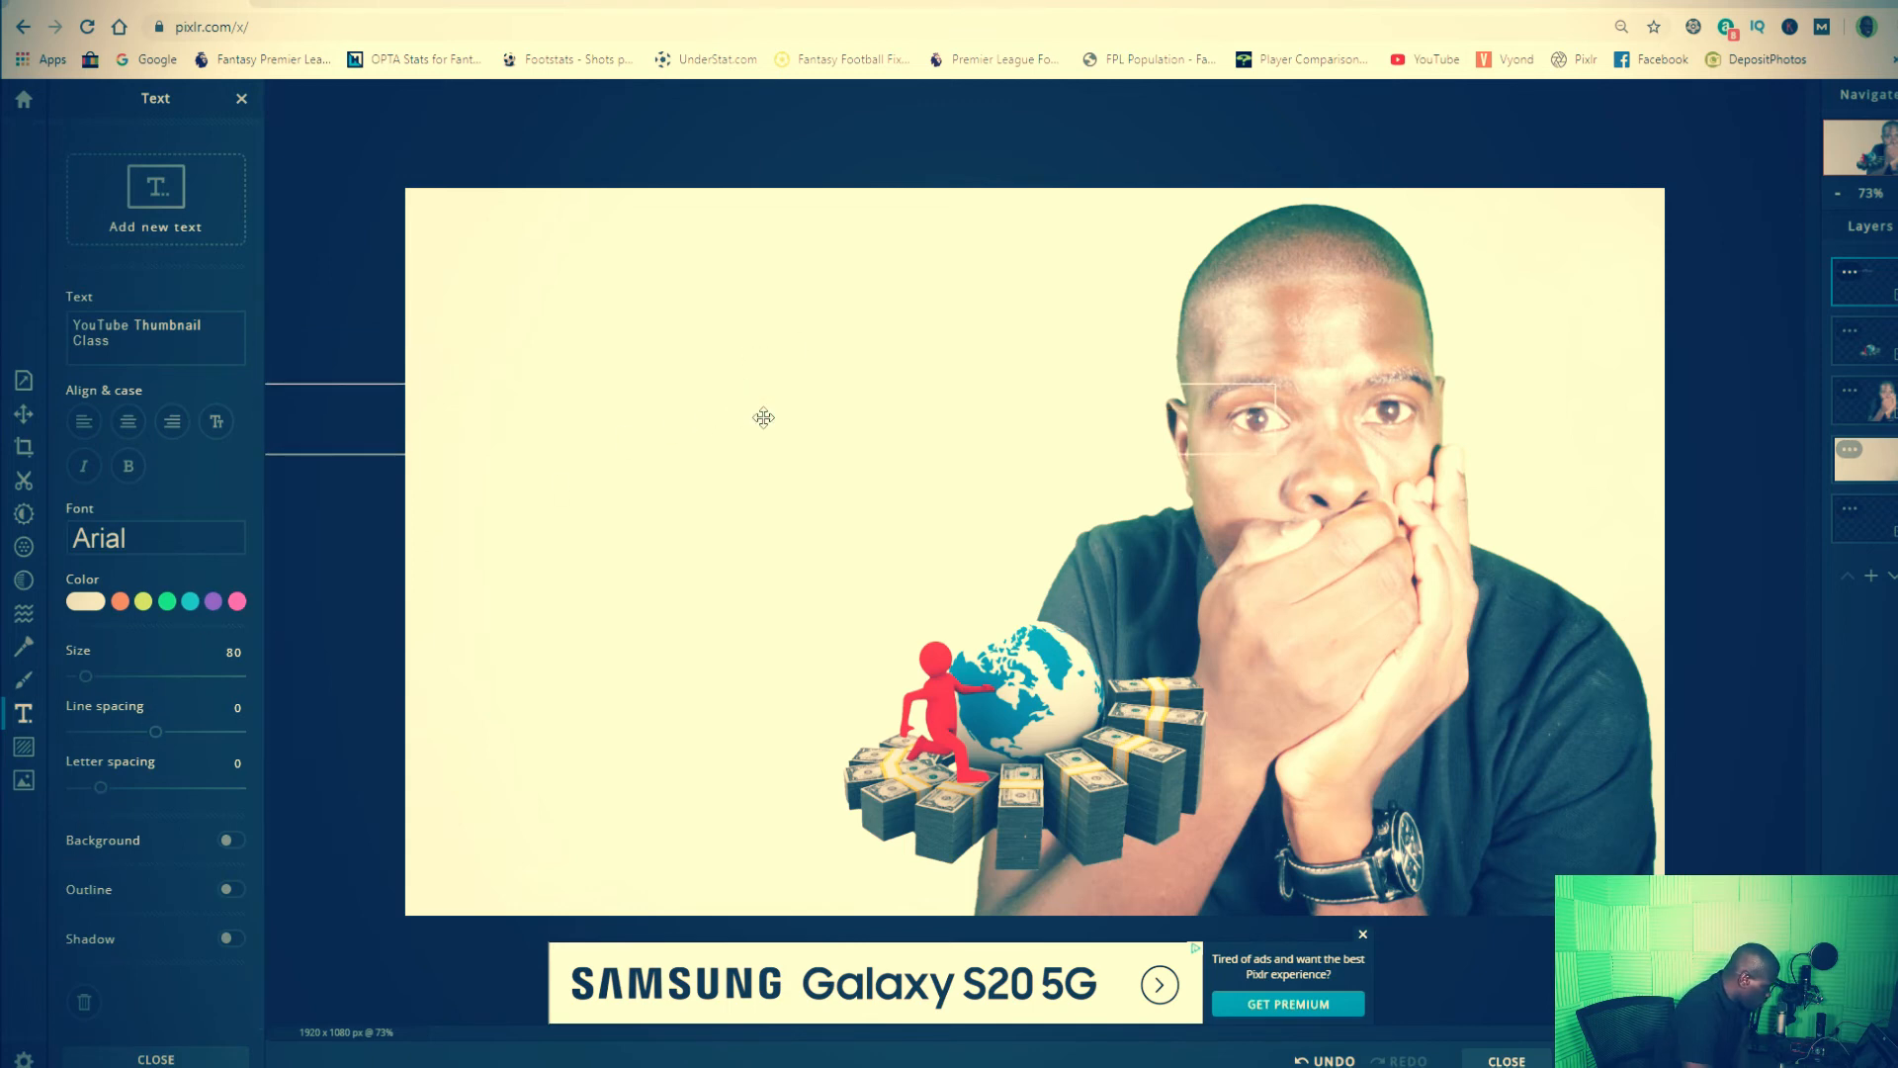
- Break the title after "YouTube" so "Thumbnail Class" is on a second line, and shift the text further left
left_click(137, 330)
key("Return")
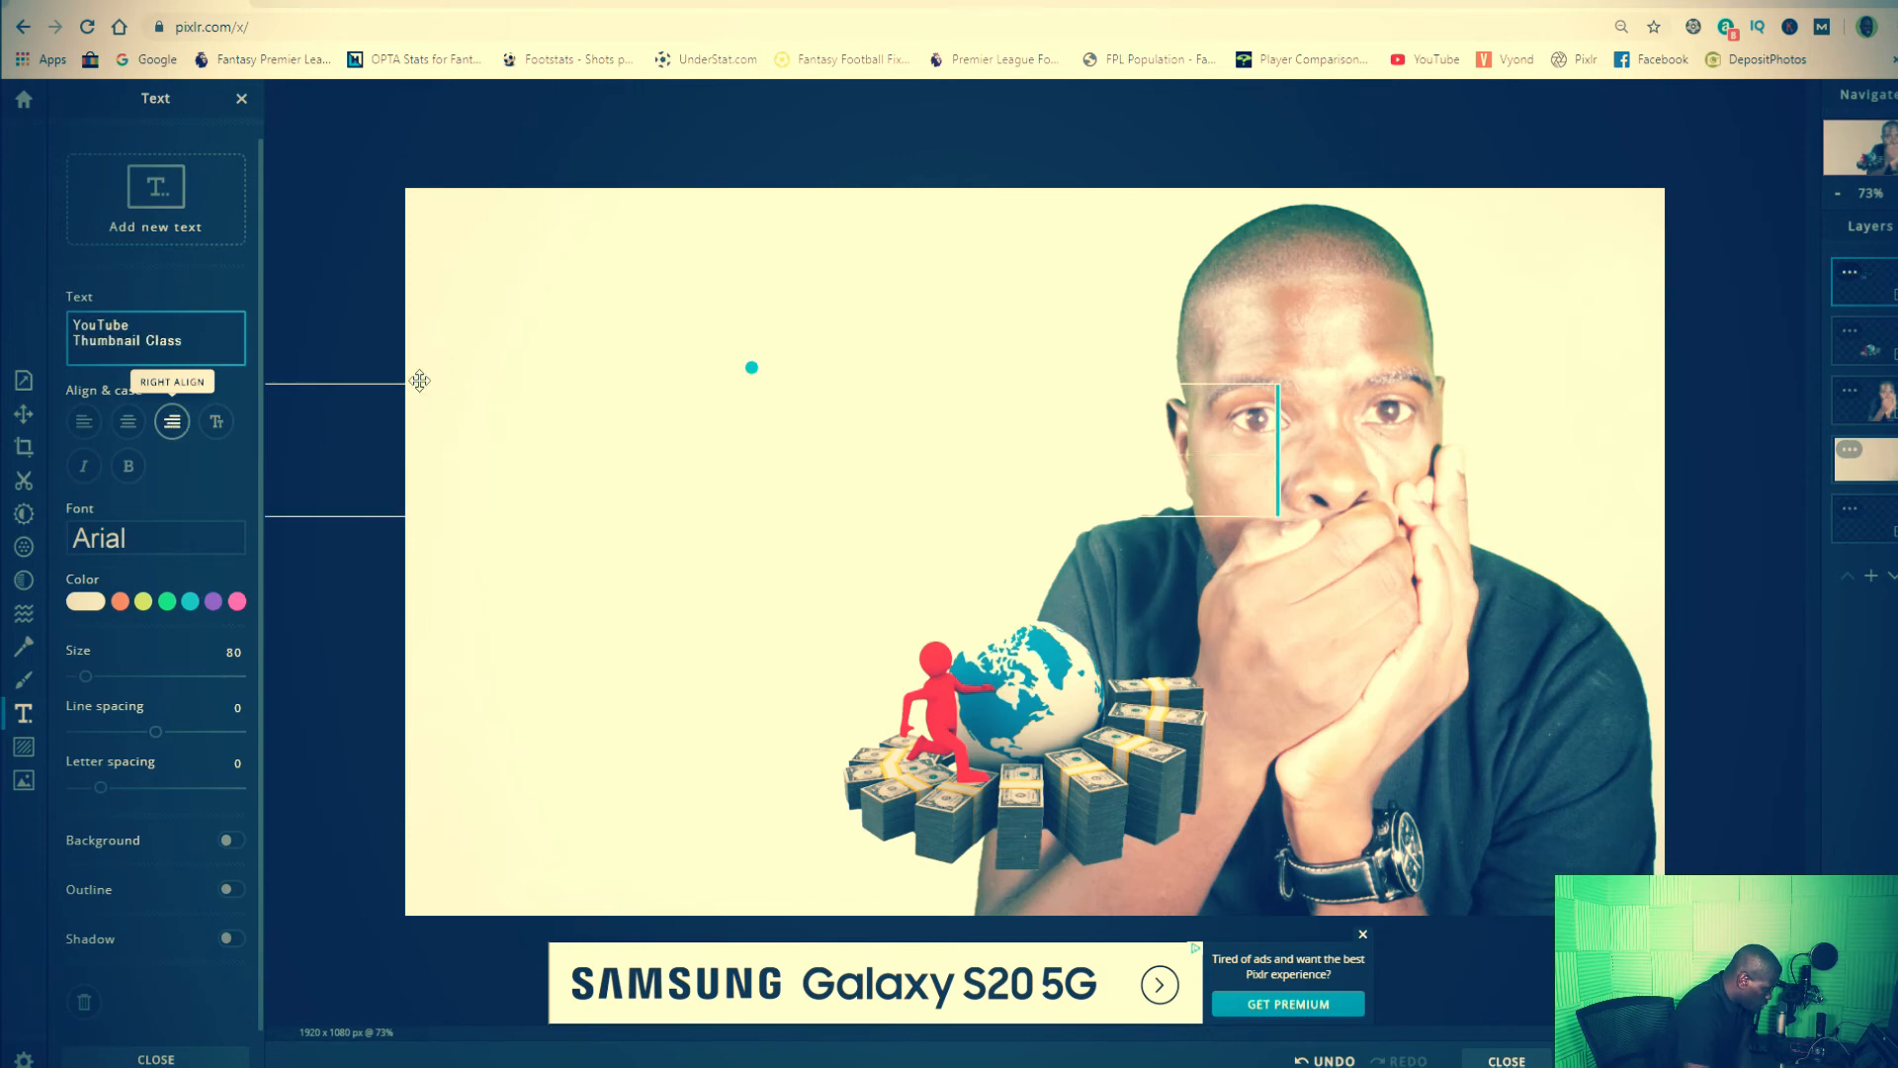
left_click_drag(688, 416, 563, 394)
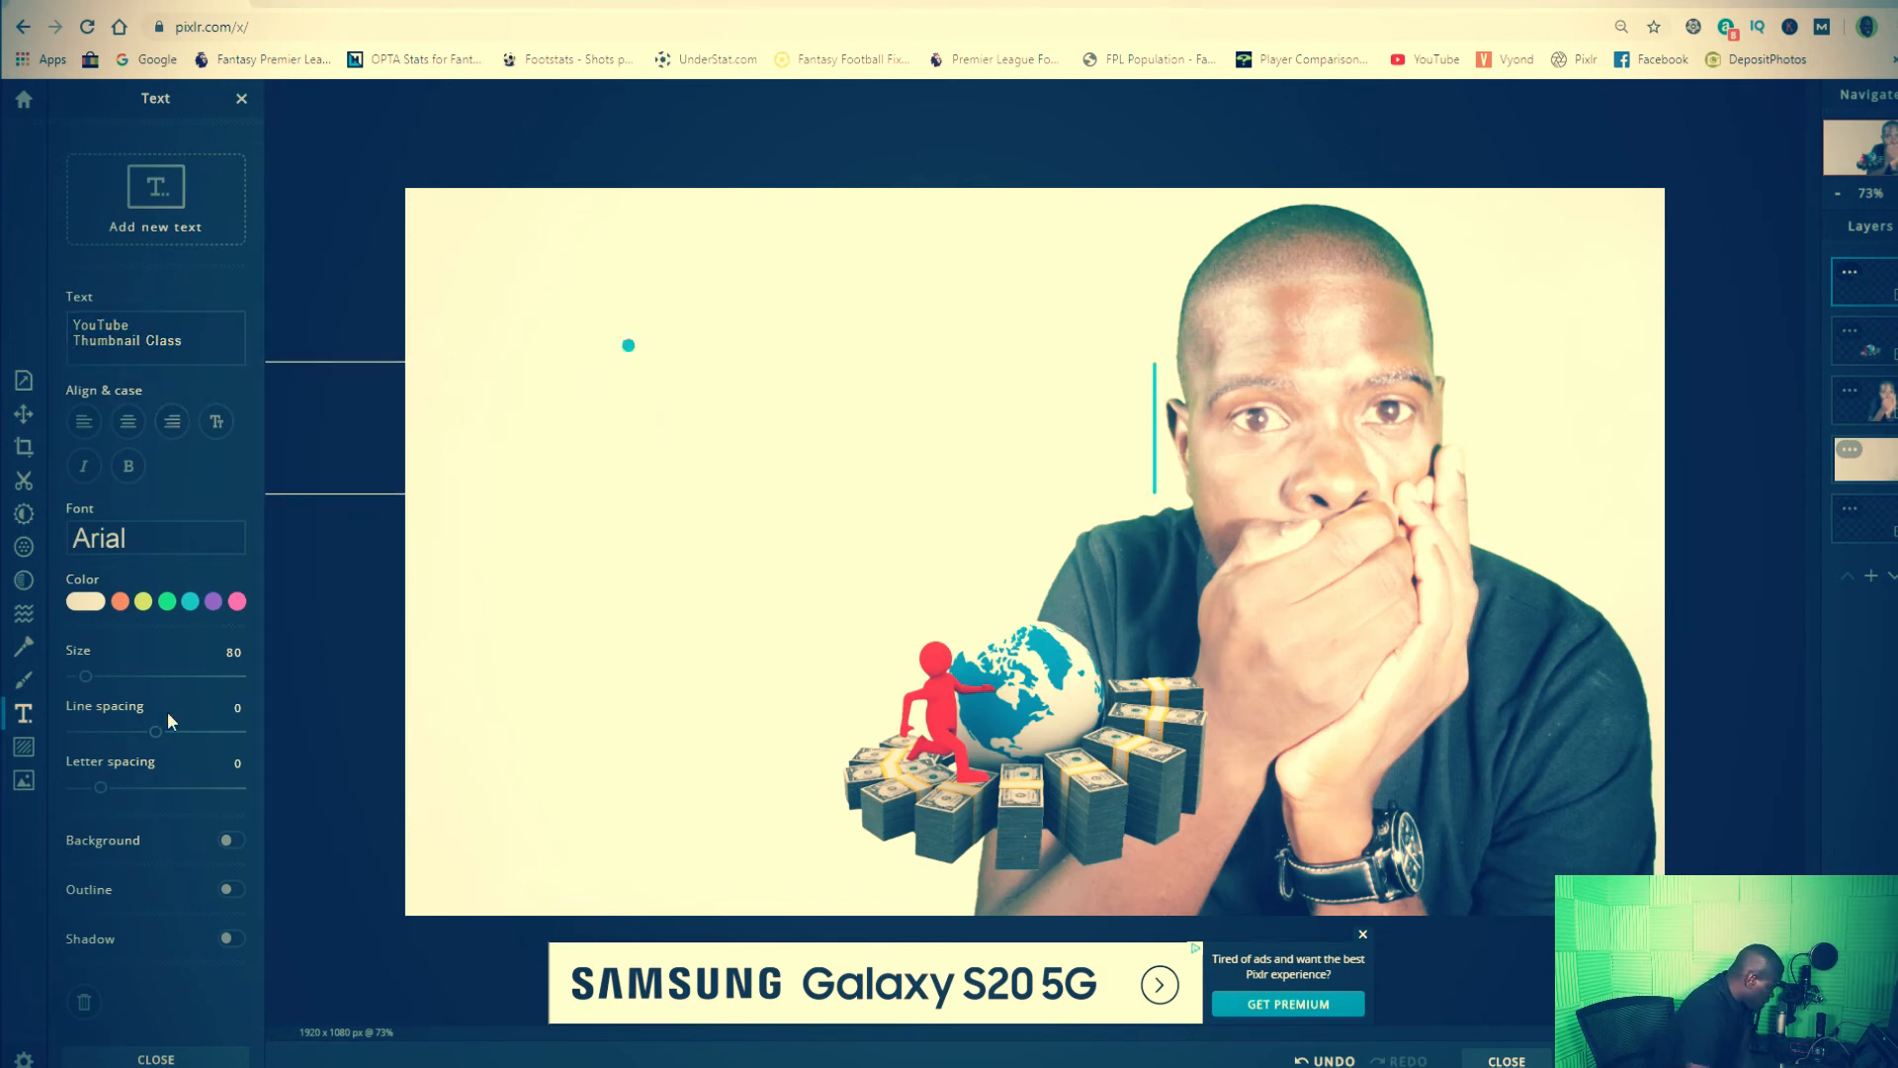
- Colour the title near-black #1B1917 and nudge it slightly right on the canvas
left_click(119, 602)
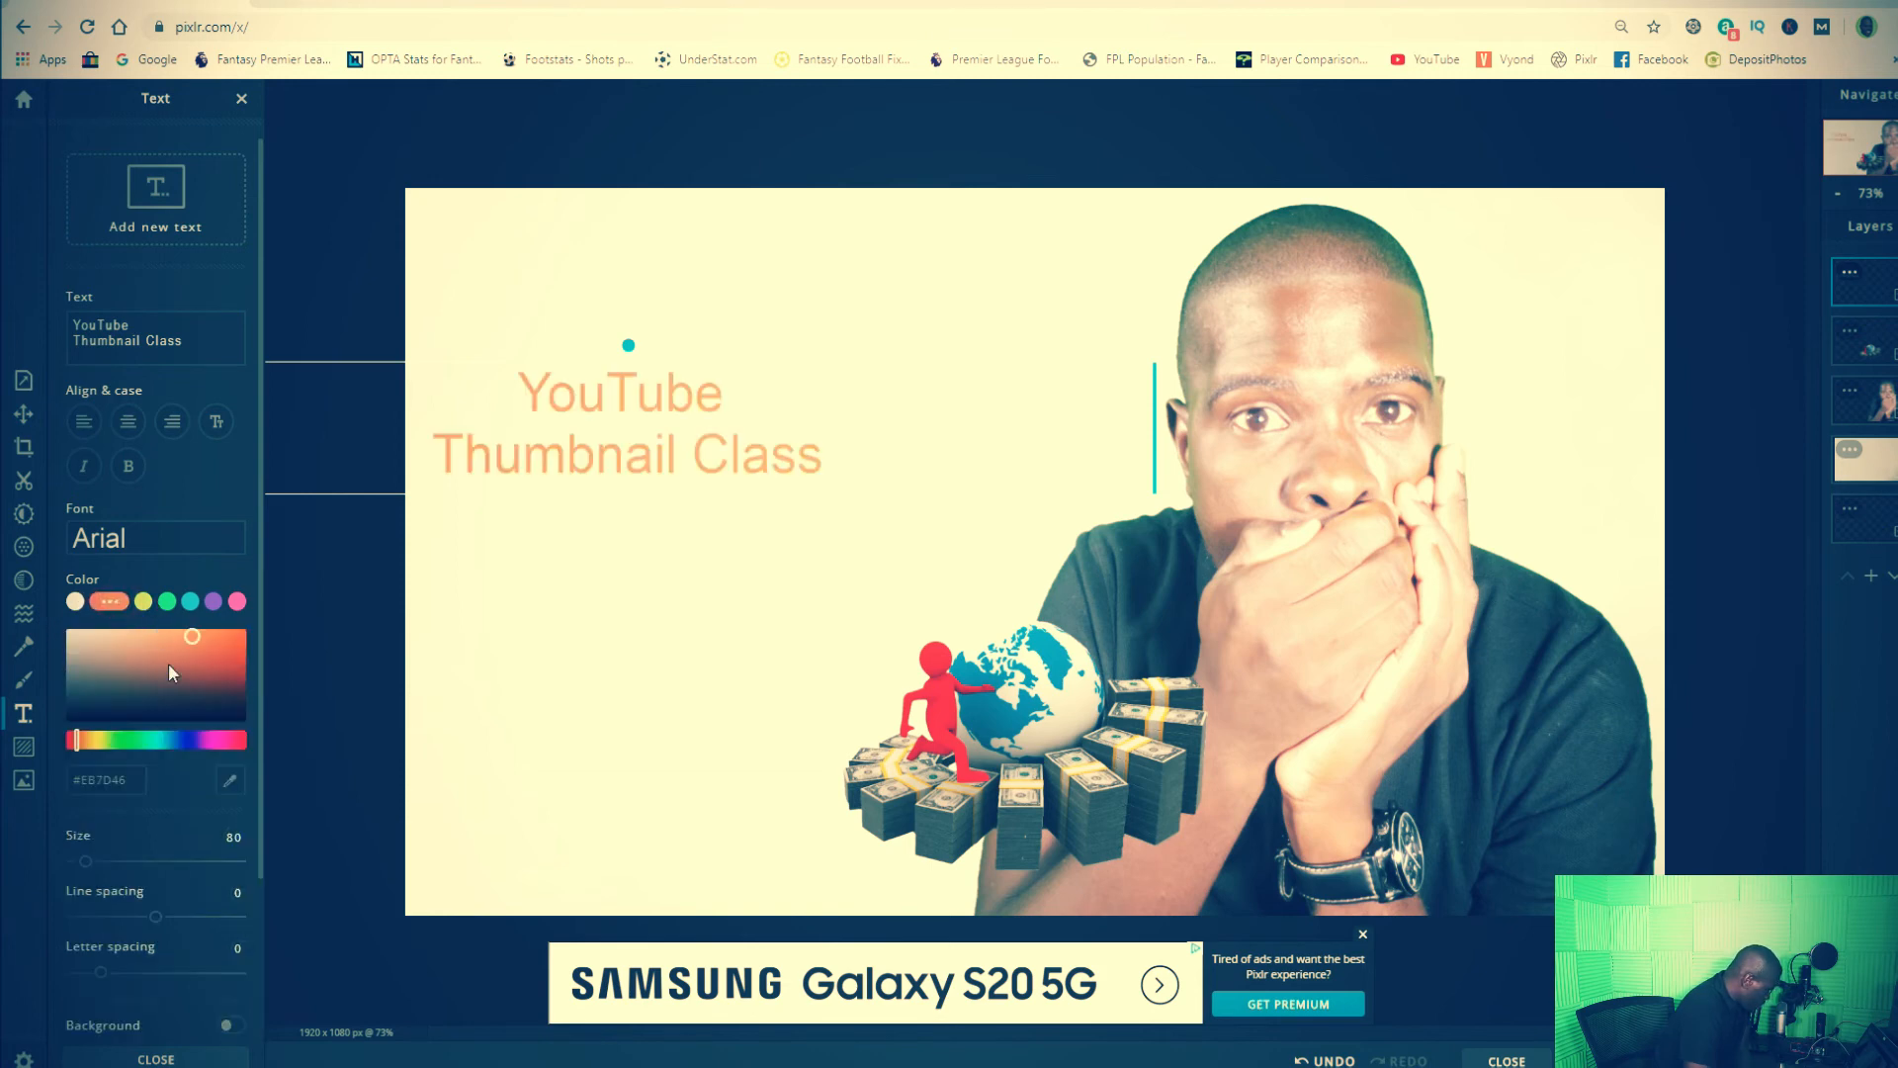
left_click(93, 713)
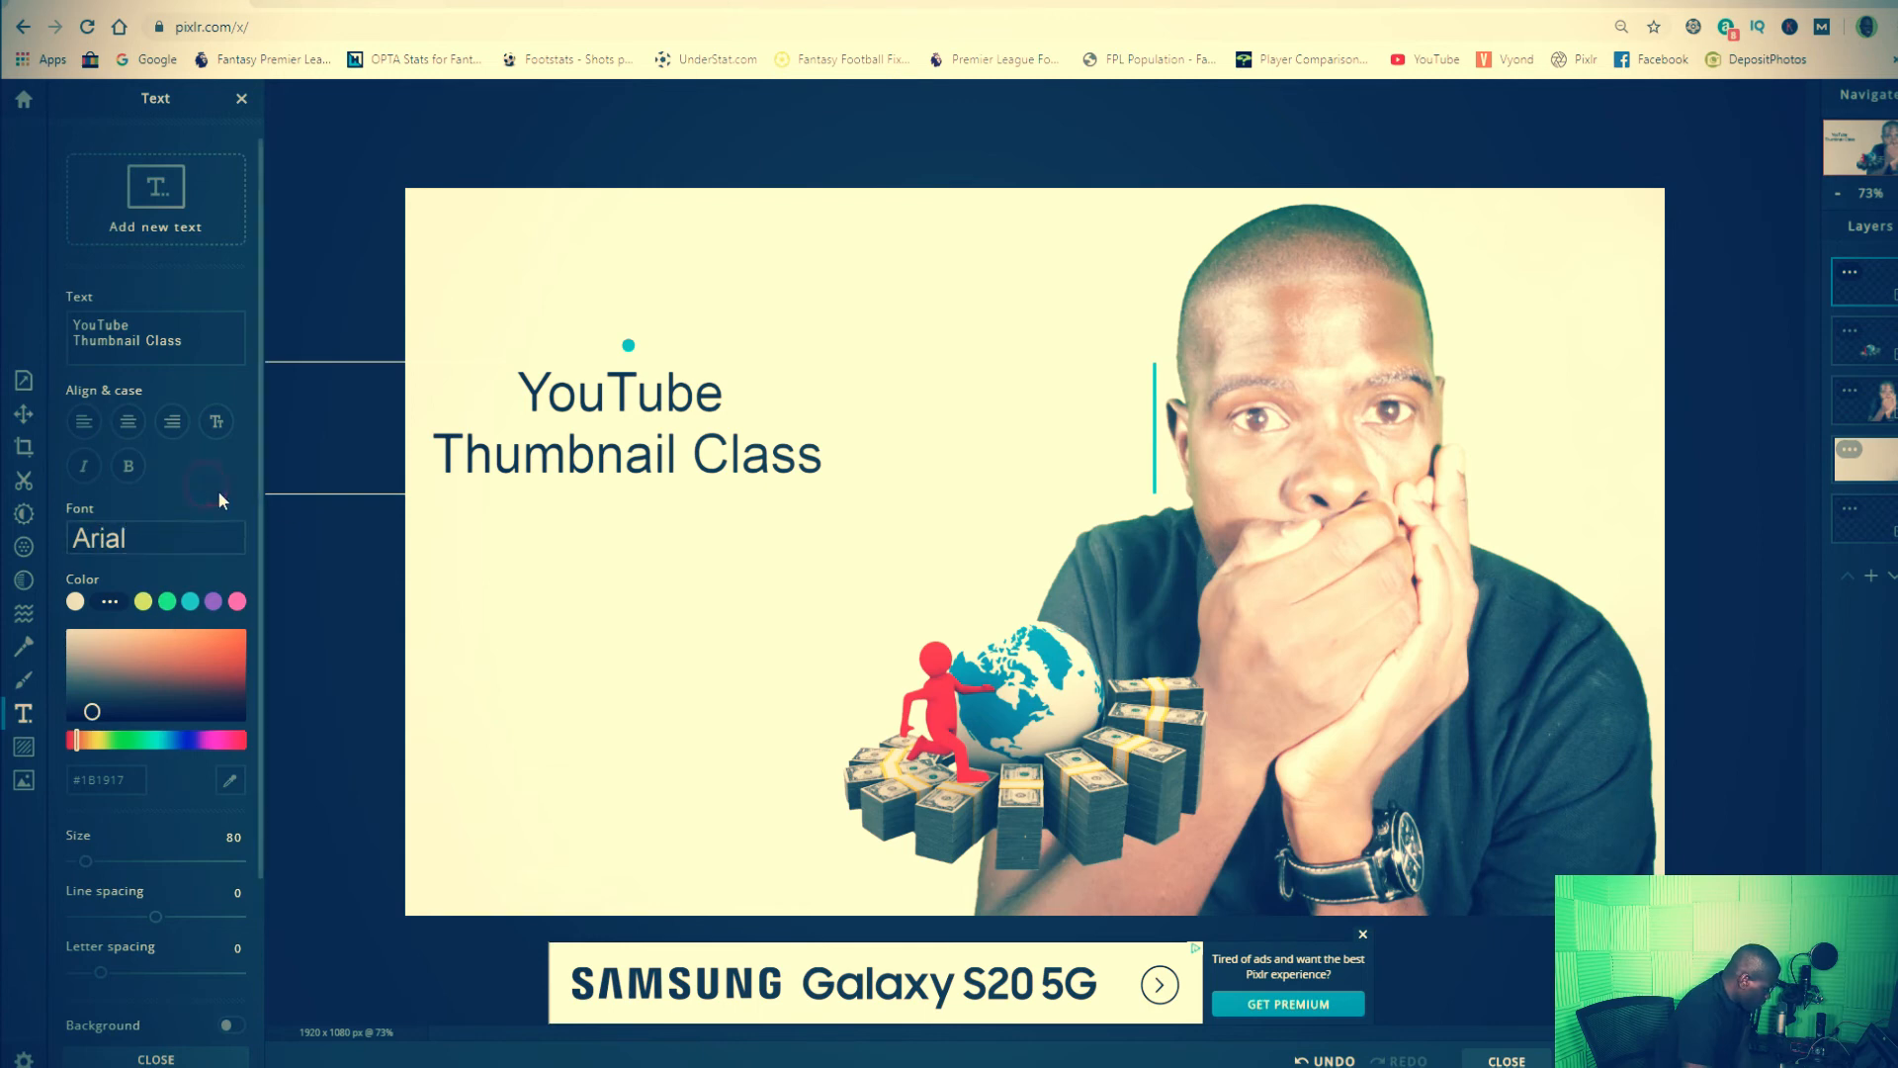
left_click_drag(615, 396, 665, 407)
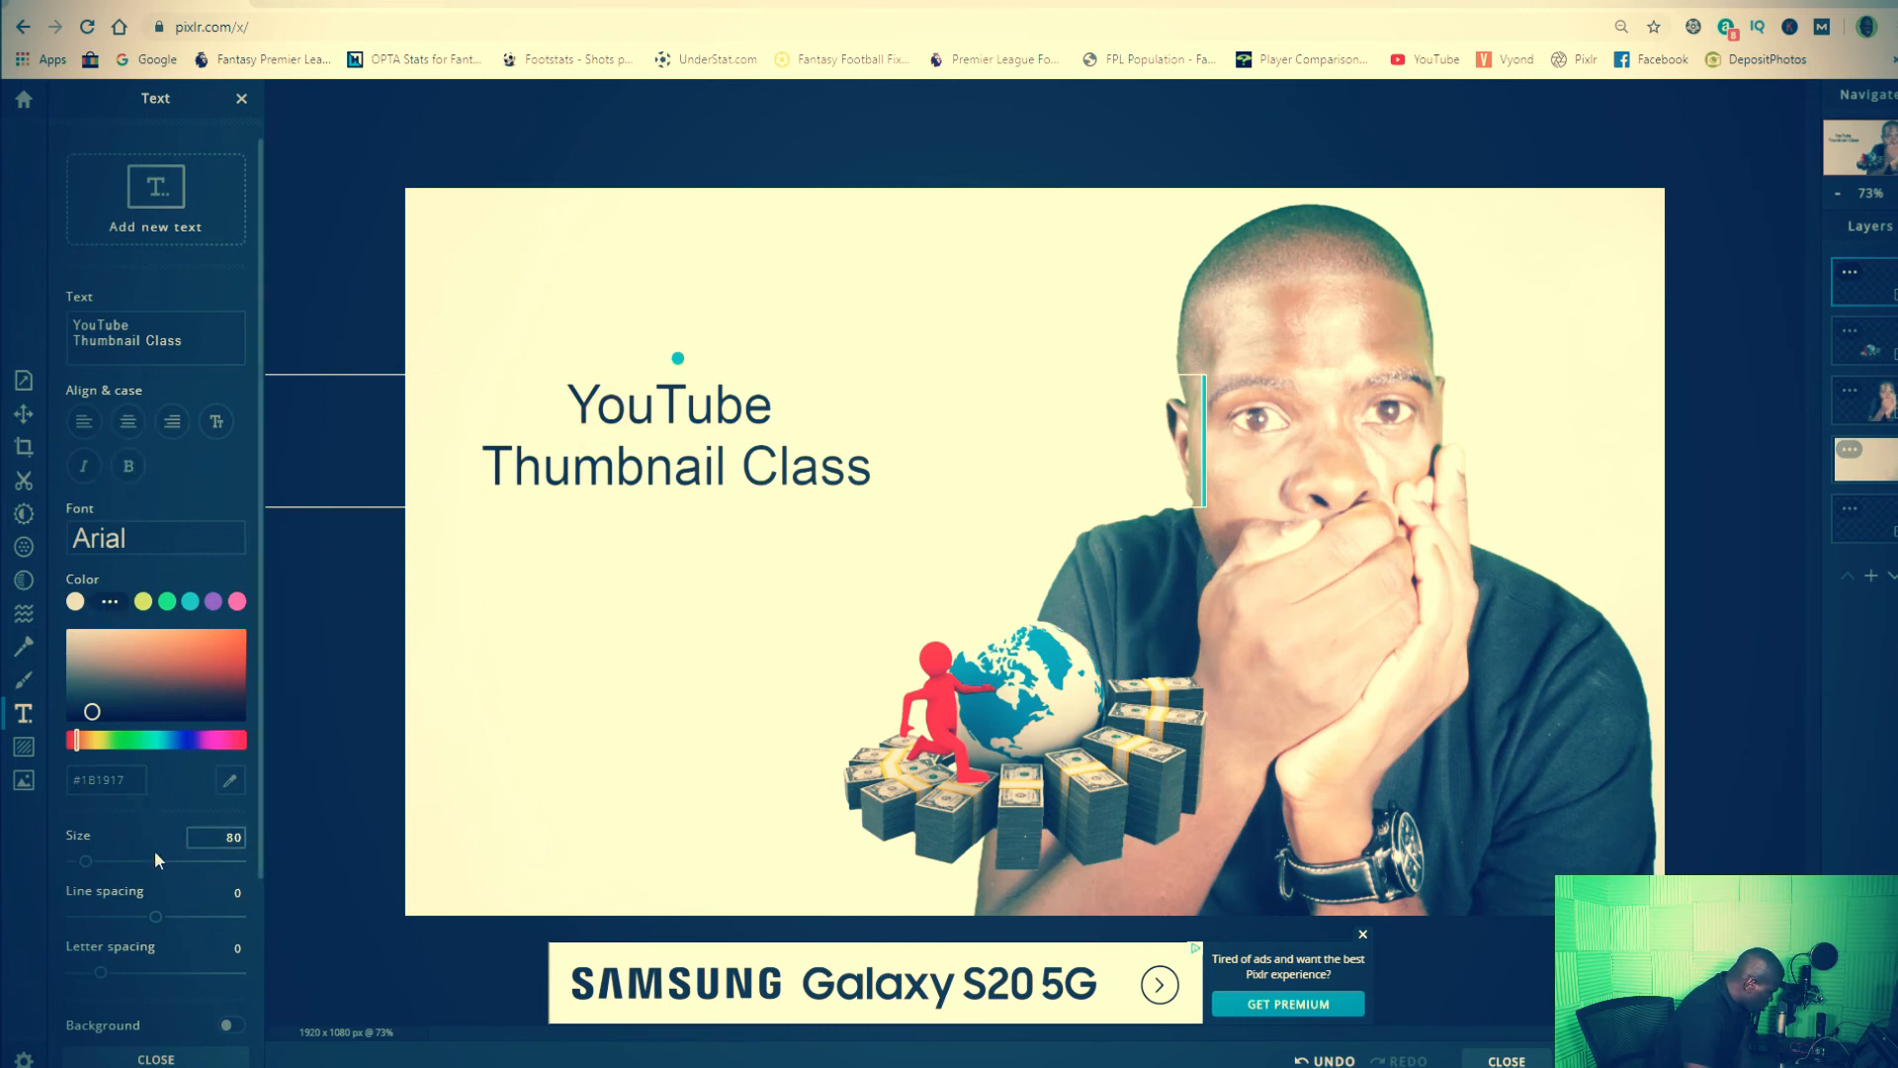
- Give the title a yellow-green shadow with opacity 74, blur 29 and horizontal position 19
scroll(198, 880, "down", 2)
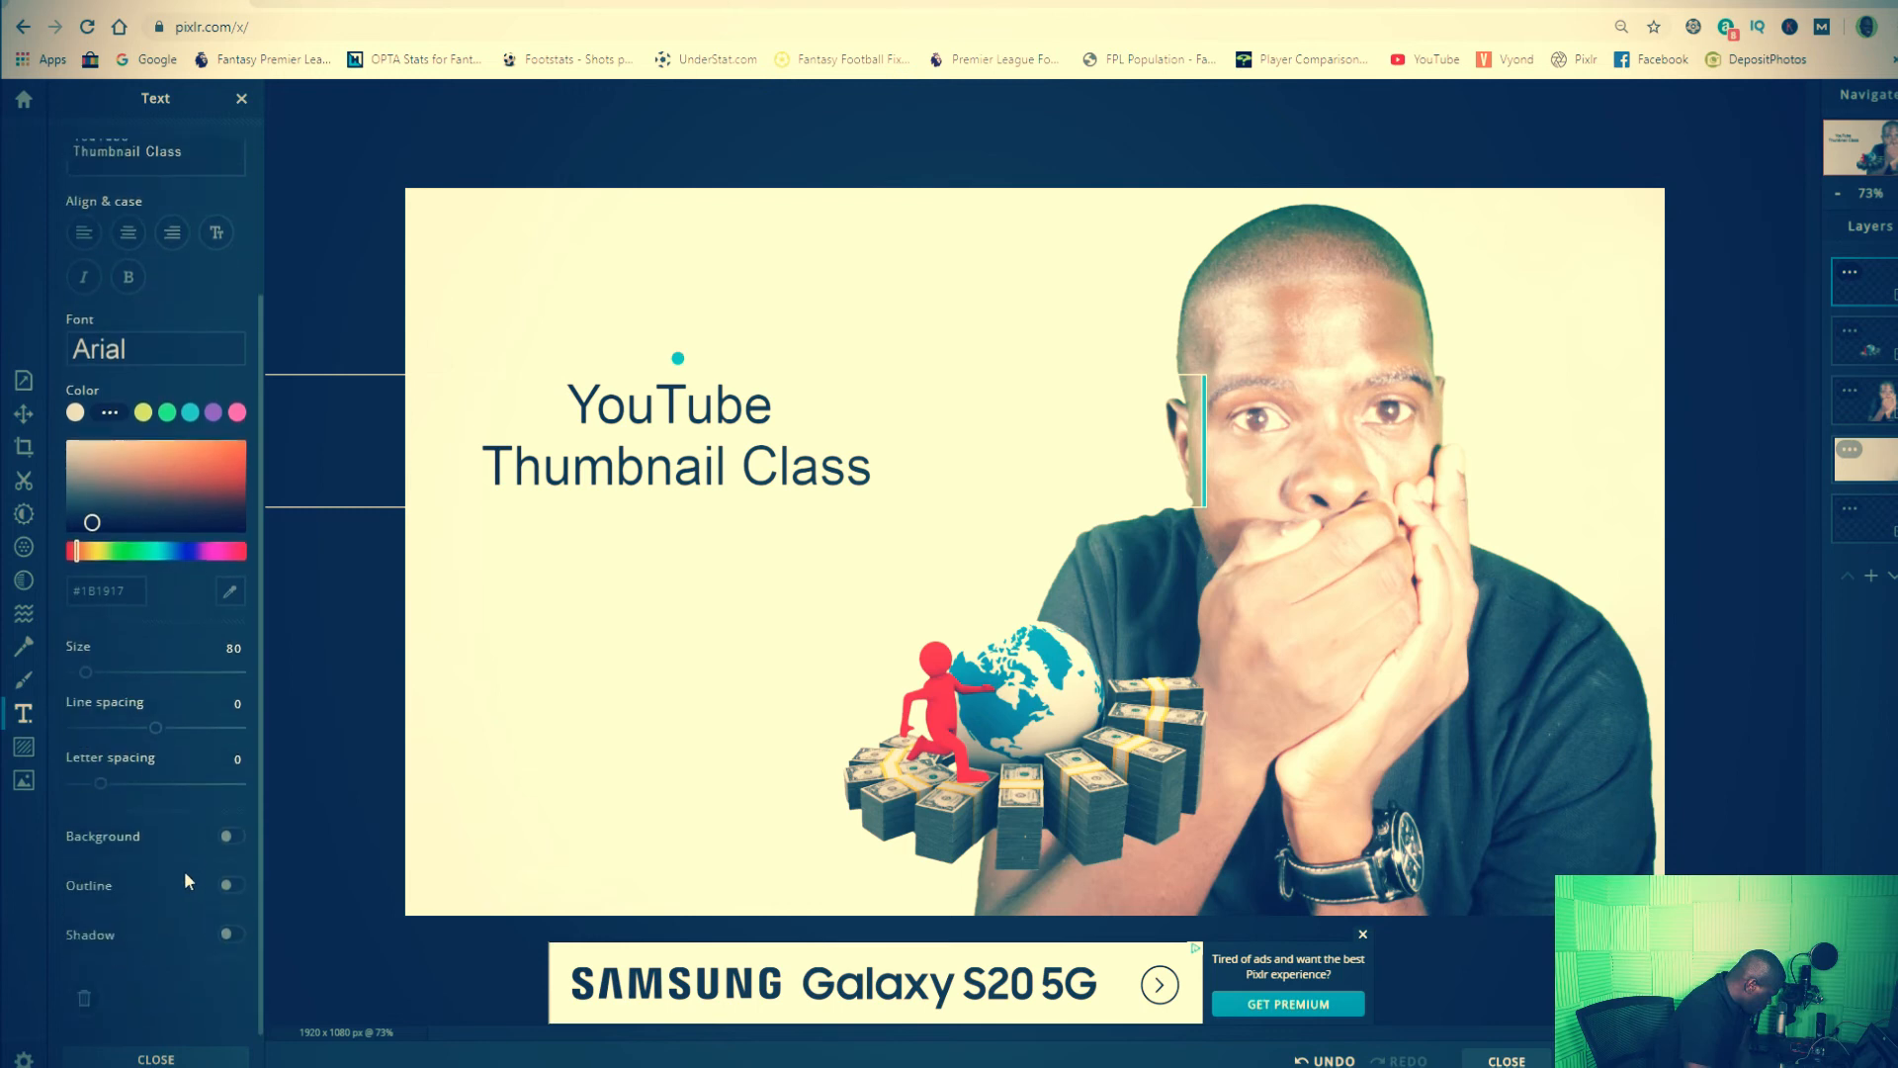
left_click(234, 938)
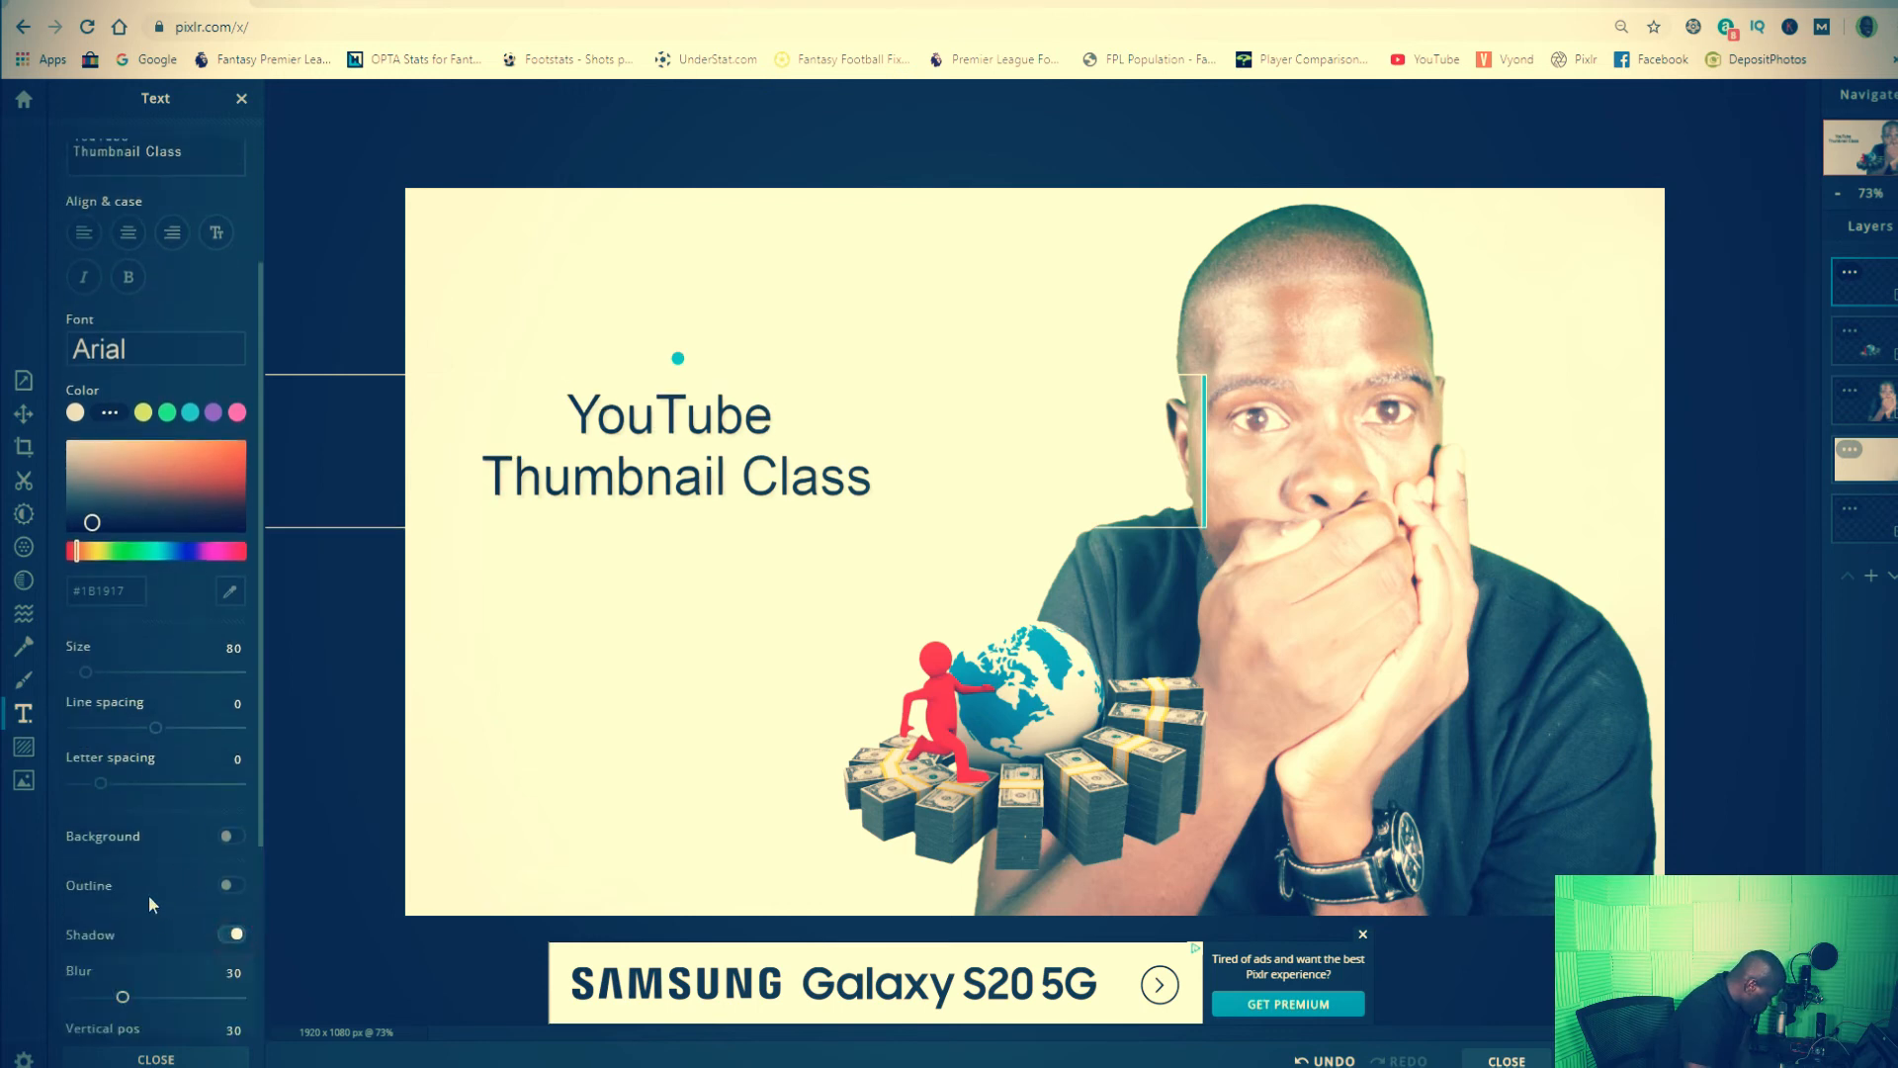
scroll(140, 841, "down", 3)
left_click(143, 923)
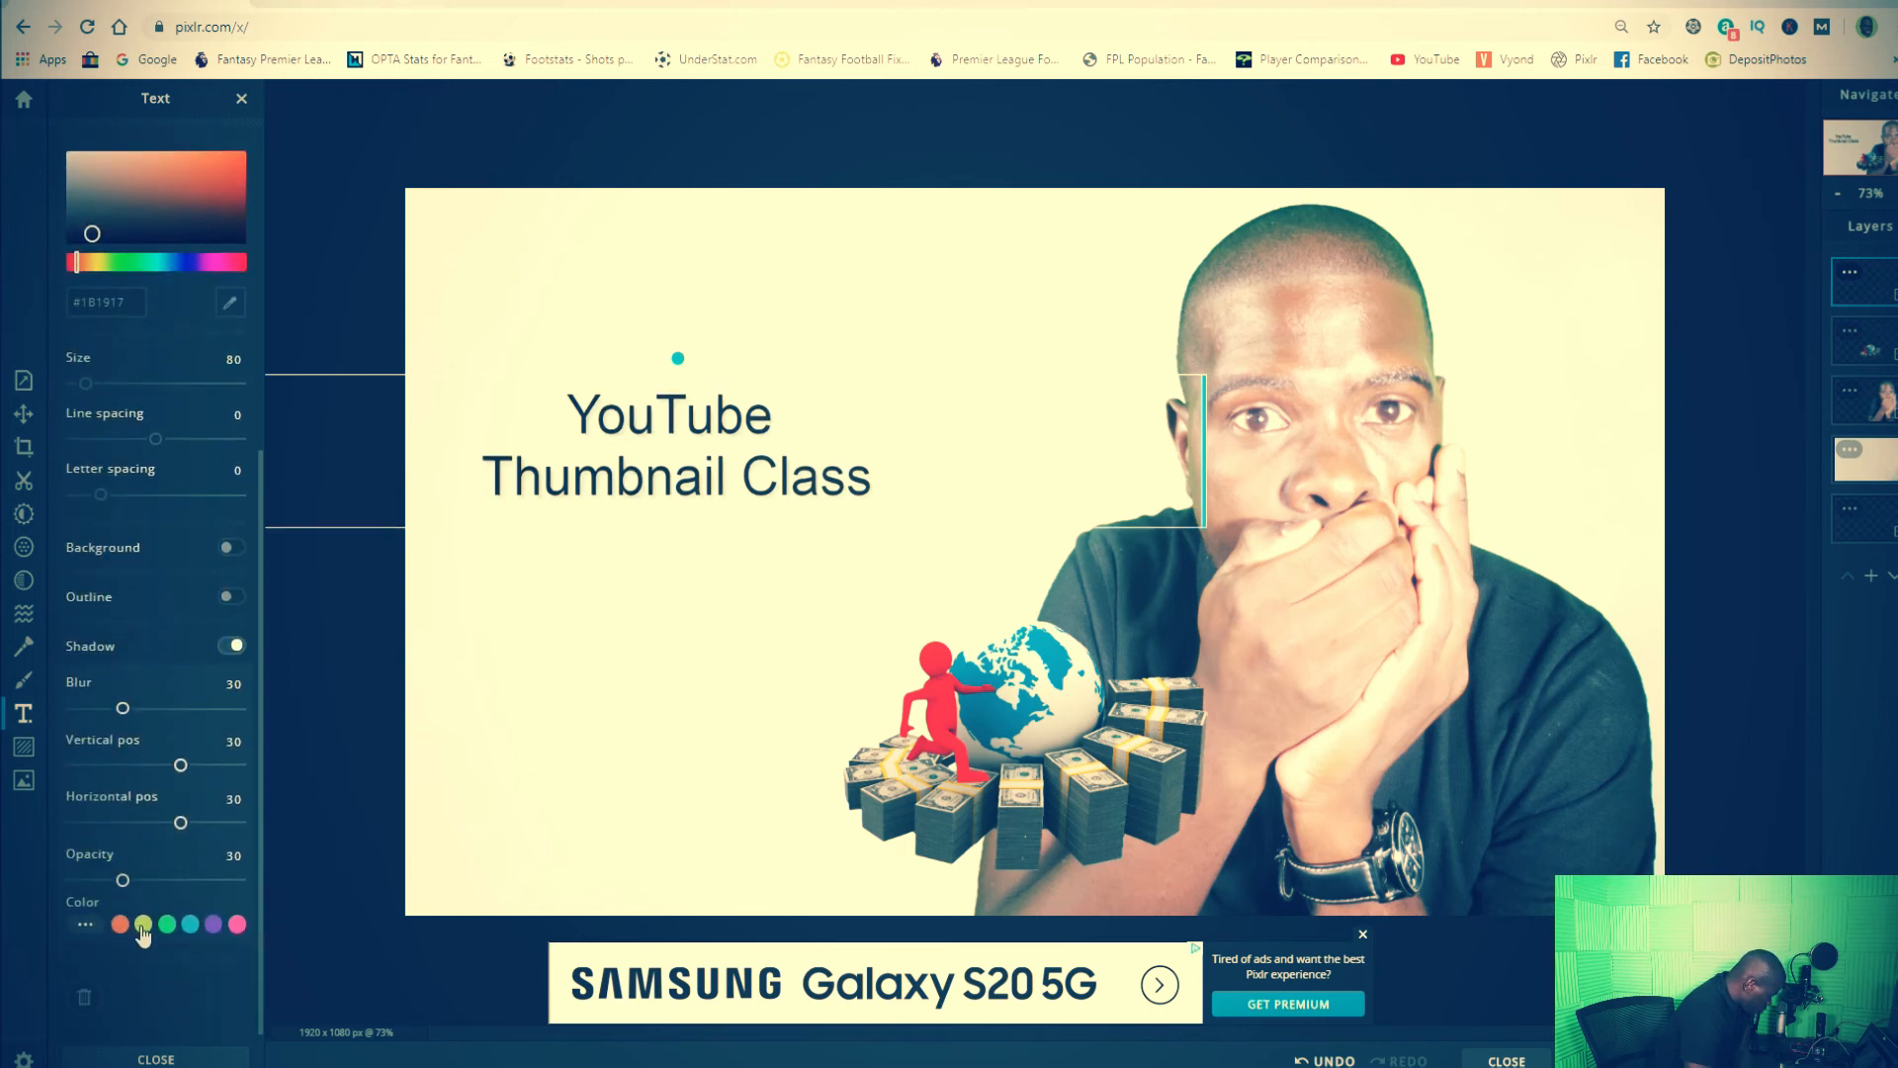
left_click_drag(126, 888, 199, 900)
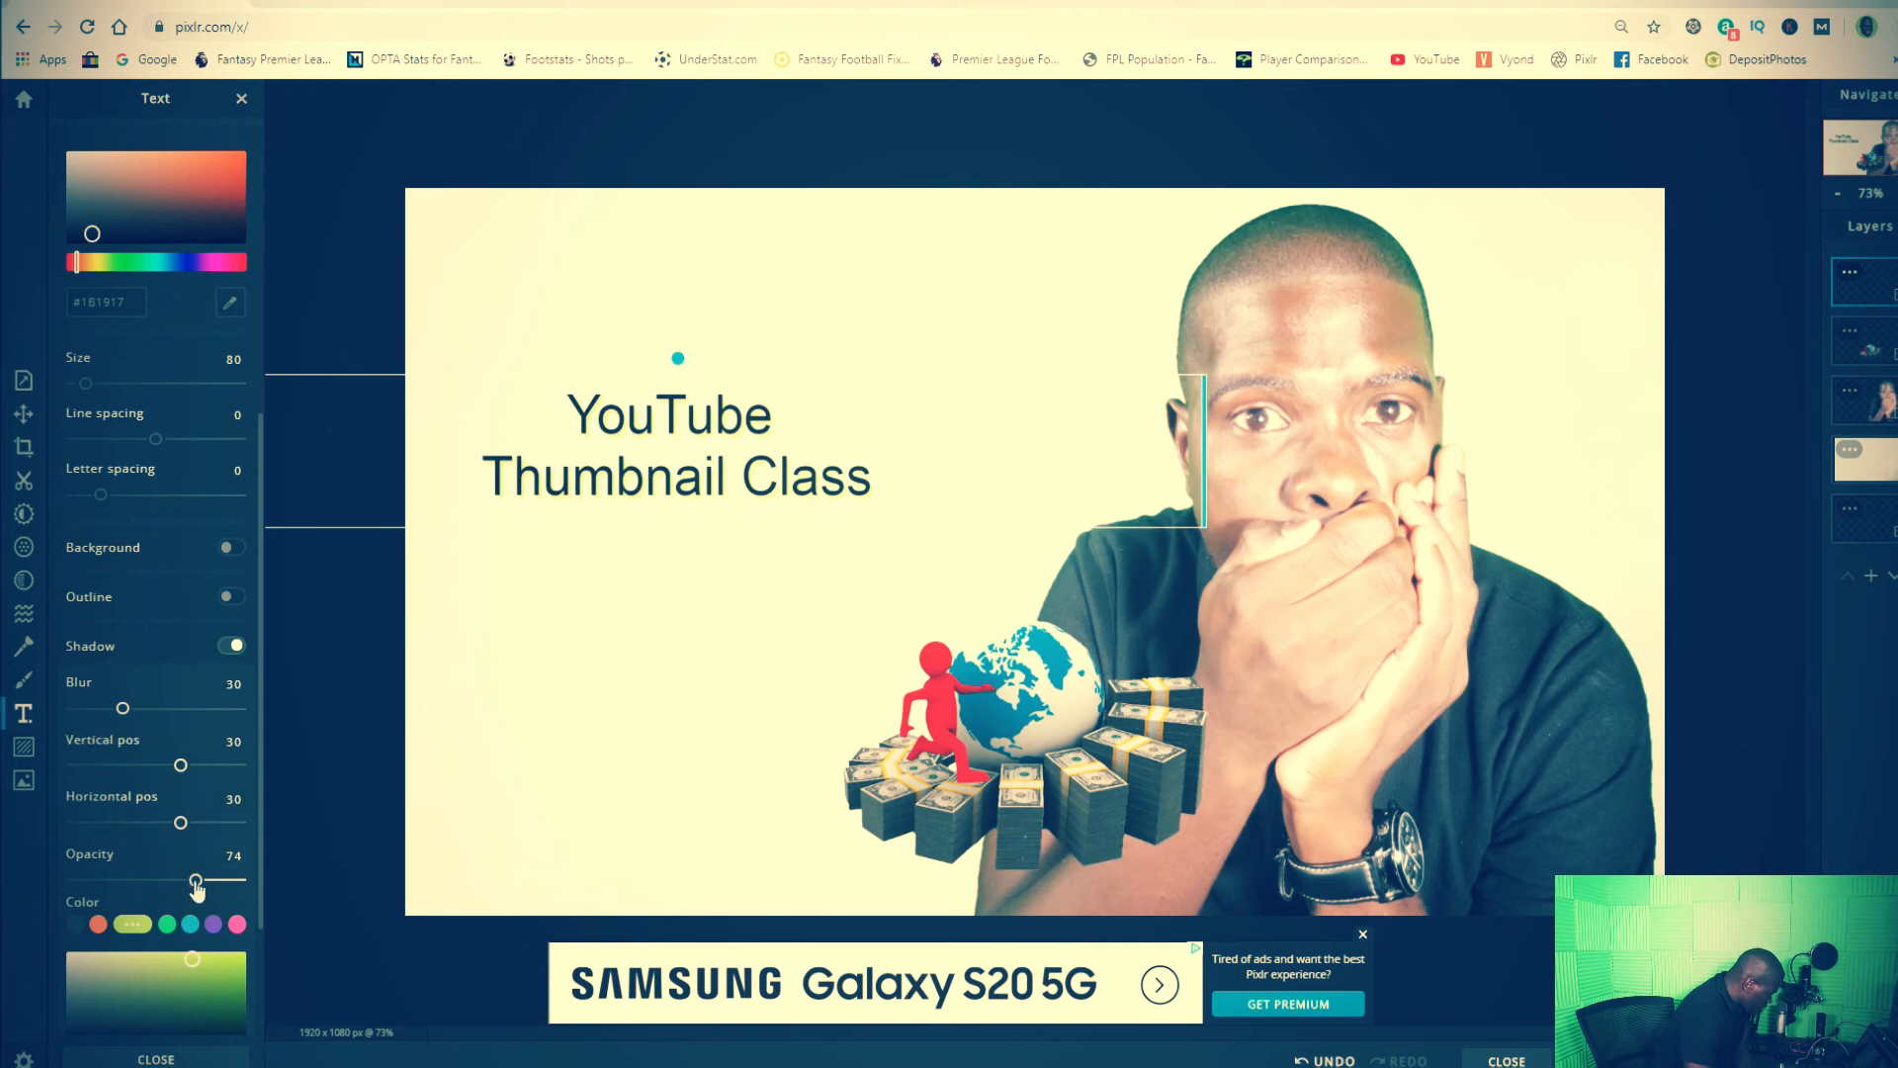
mouse_move(124, 709)
left_mouse_down()
mouse_move(161, 709)
mouse_move(129, 719)
left_mouse_up()
mouse_move(181, 822)
left_mouse_down()
mouse_move(203, 827)
mouse_move(172, 822)
left_mouse_up()
- Set the title's text size to 152 and move it fully inside the canvas's left edge
left_click_drag(82, 396, 106, 400)
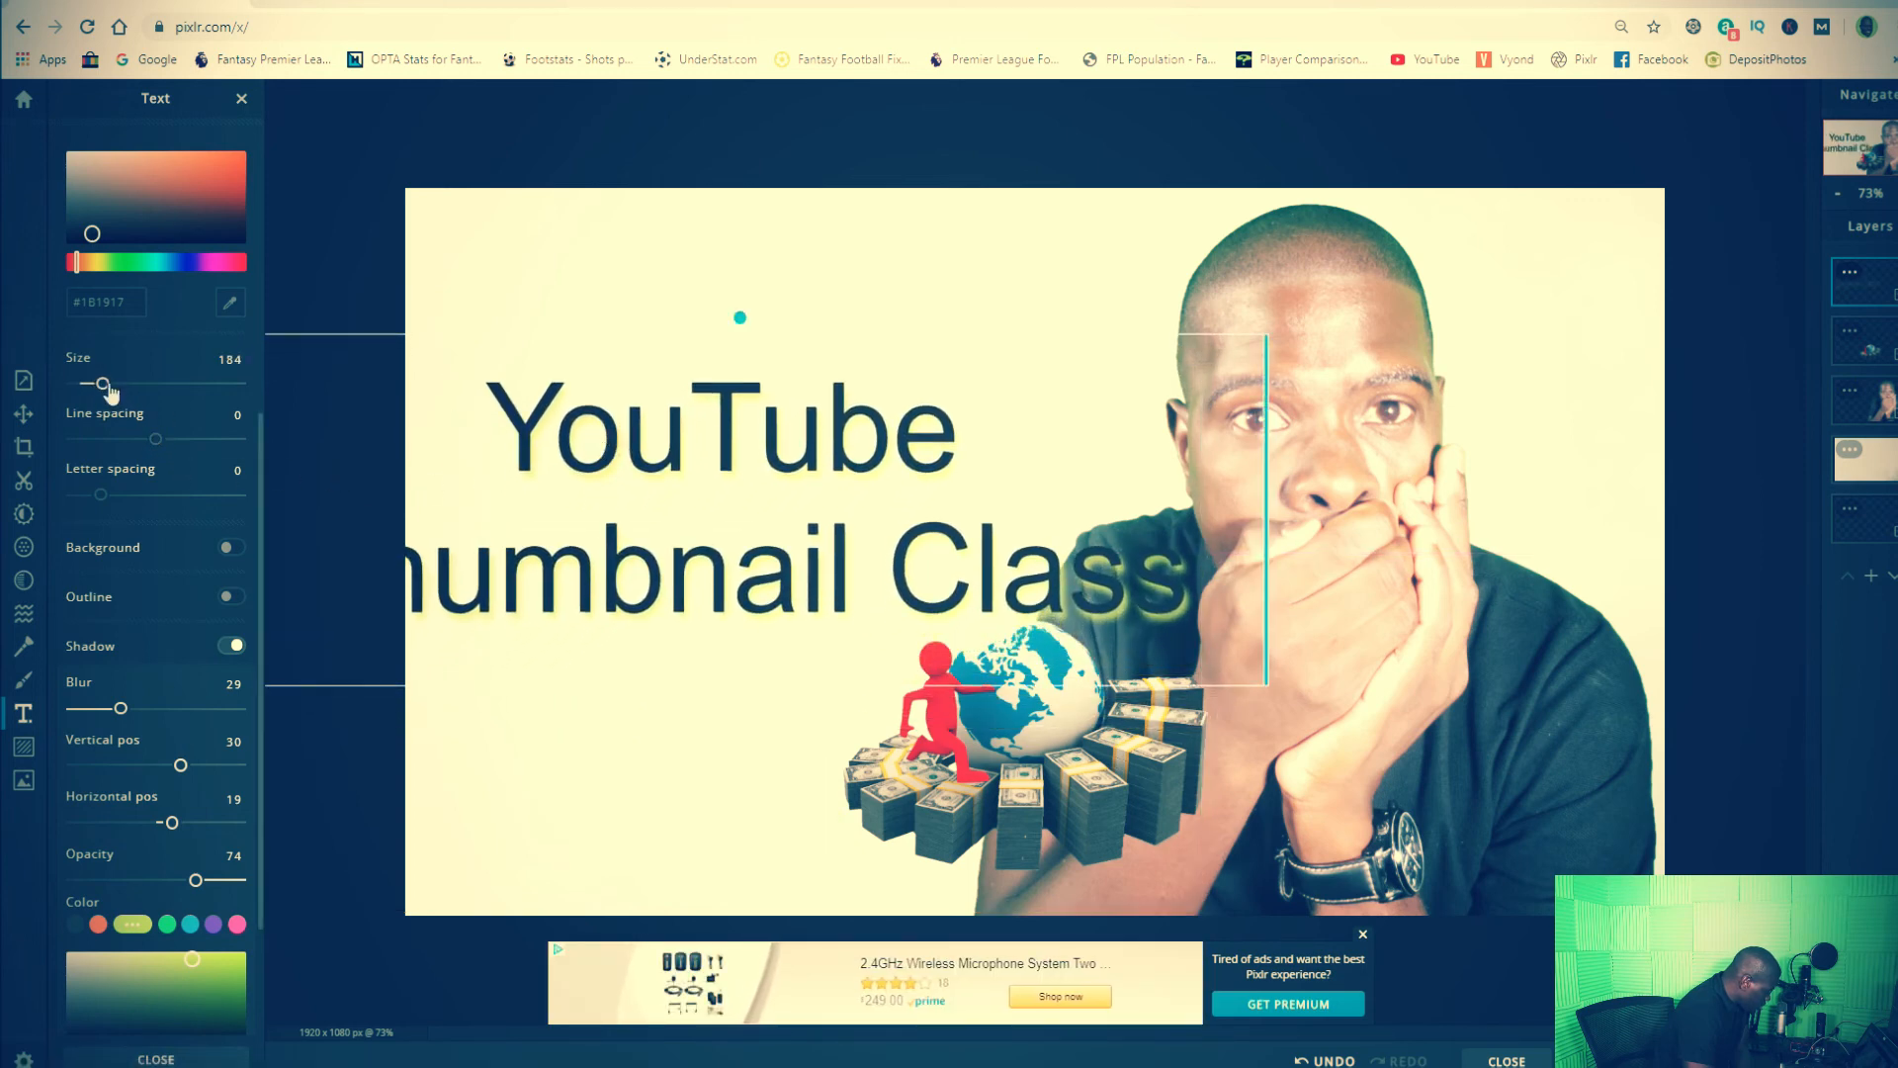
left_click_drag(99, 389, 98, 387)
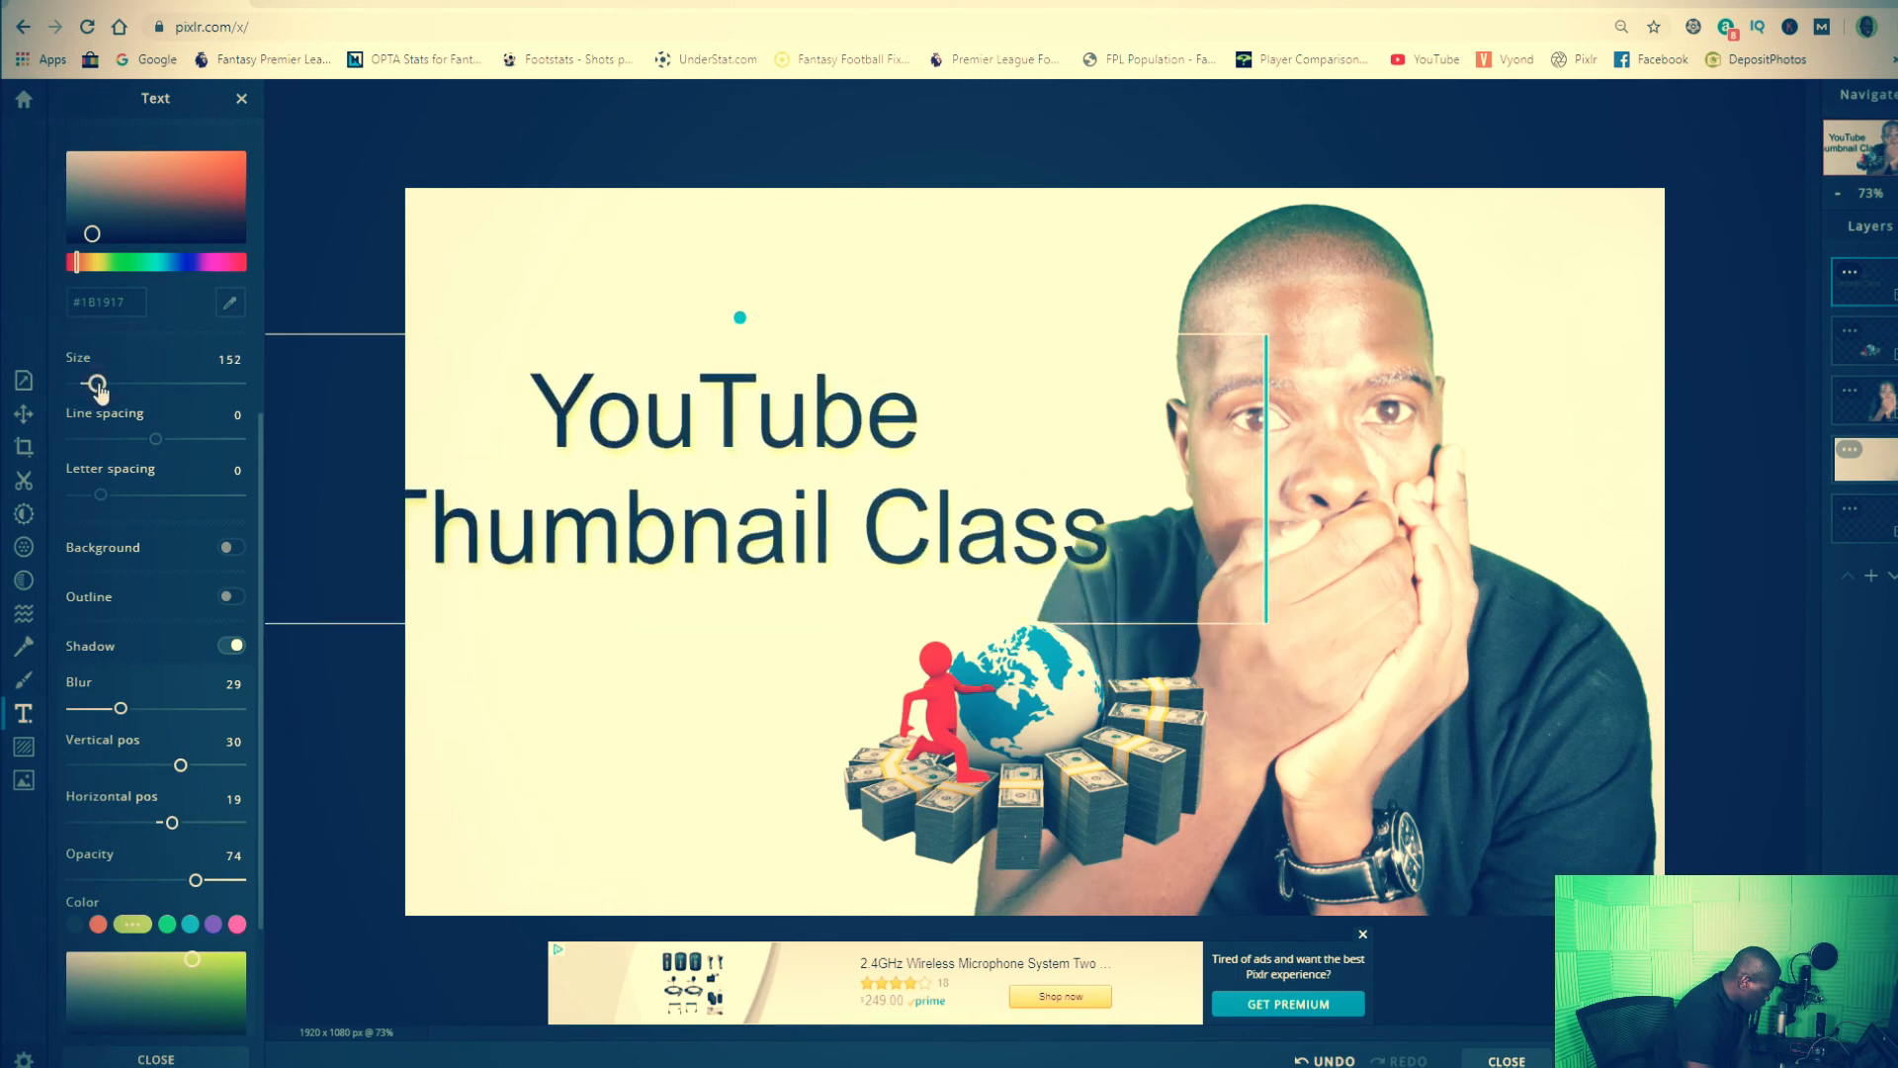
left_click_drag(648, 447, 691, 423)
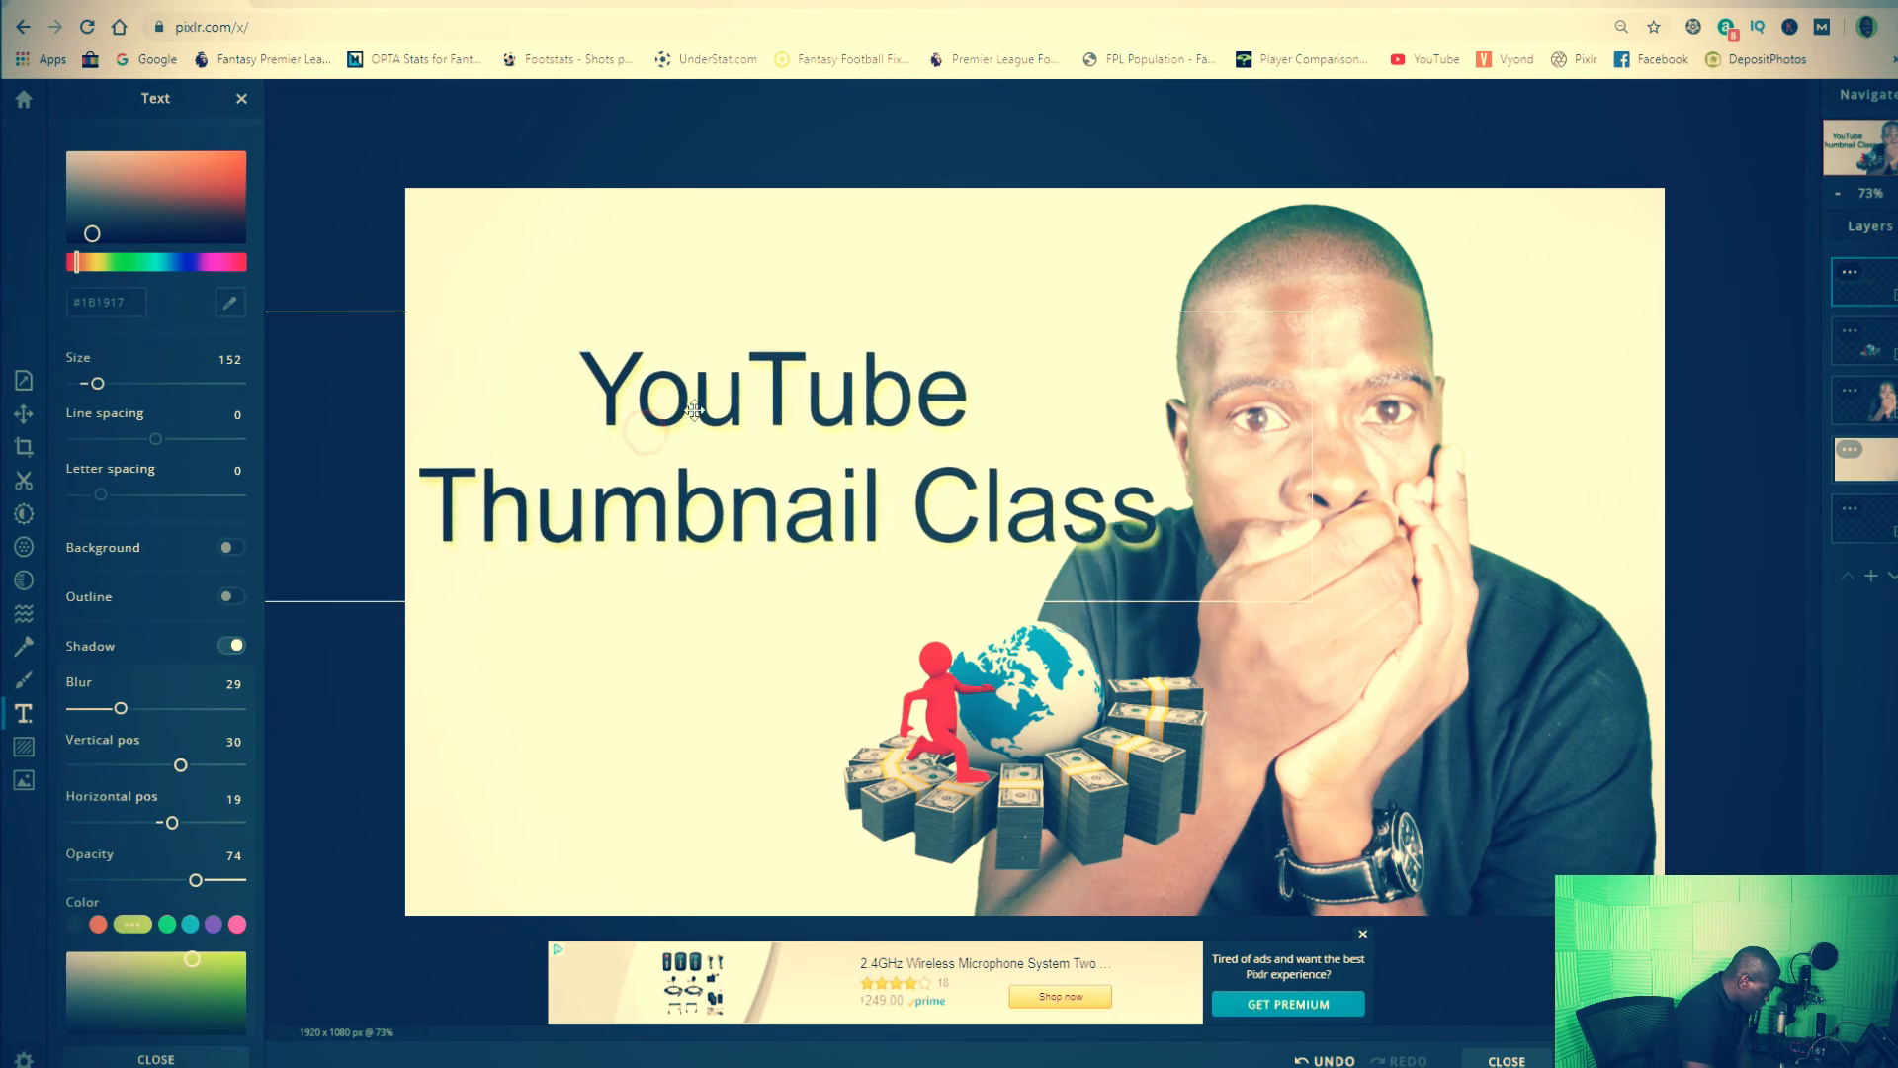
- Break the title after "Thumbnail" to put "Class" on a third line
scroll(193, 437, "up", 3)
scroll(207, 427, "up", 2)
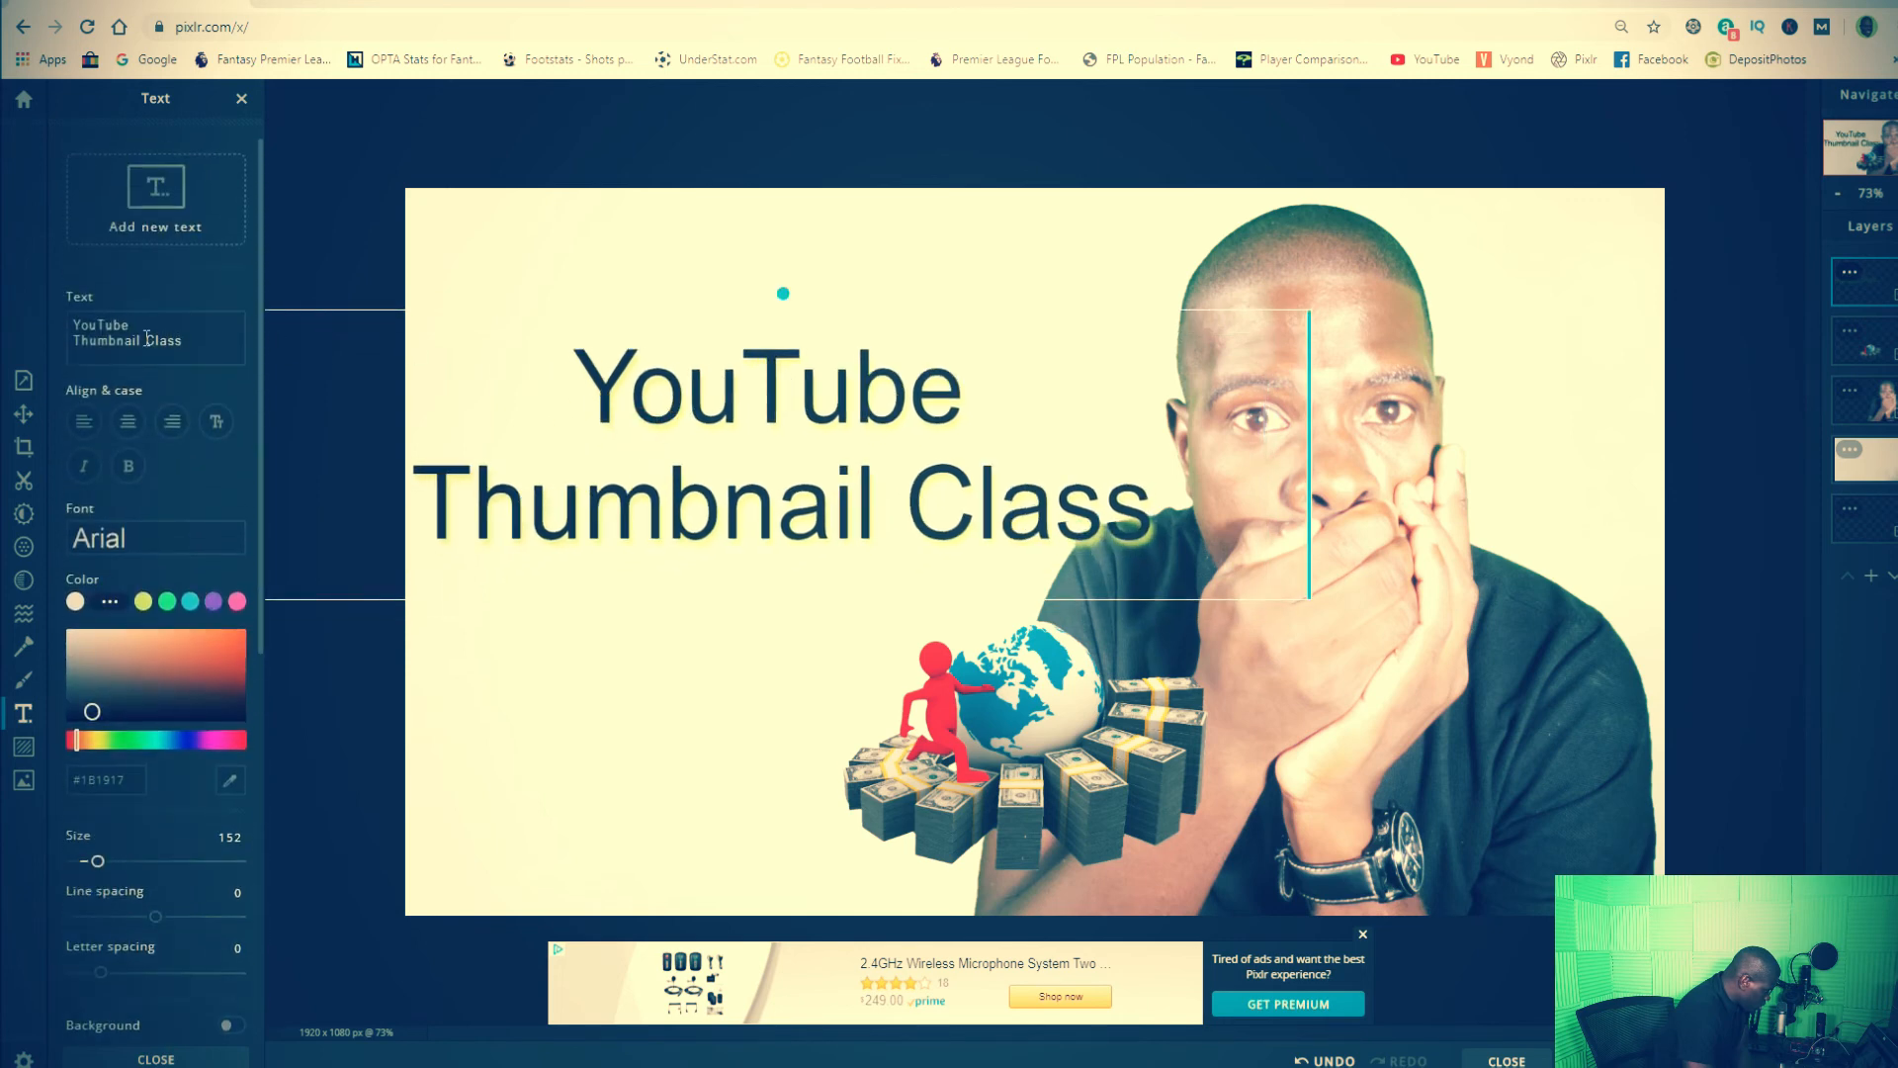
left_click(147, 339)
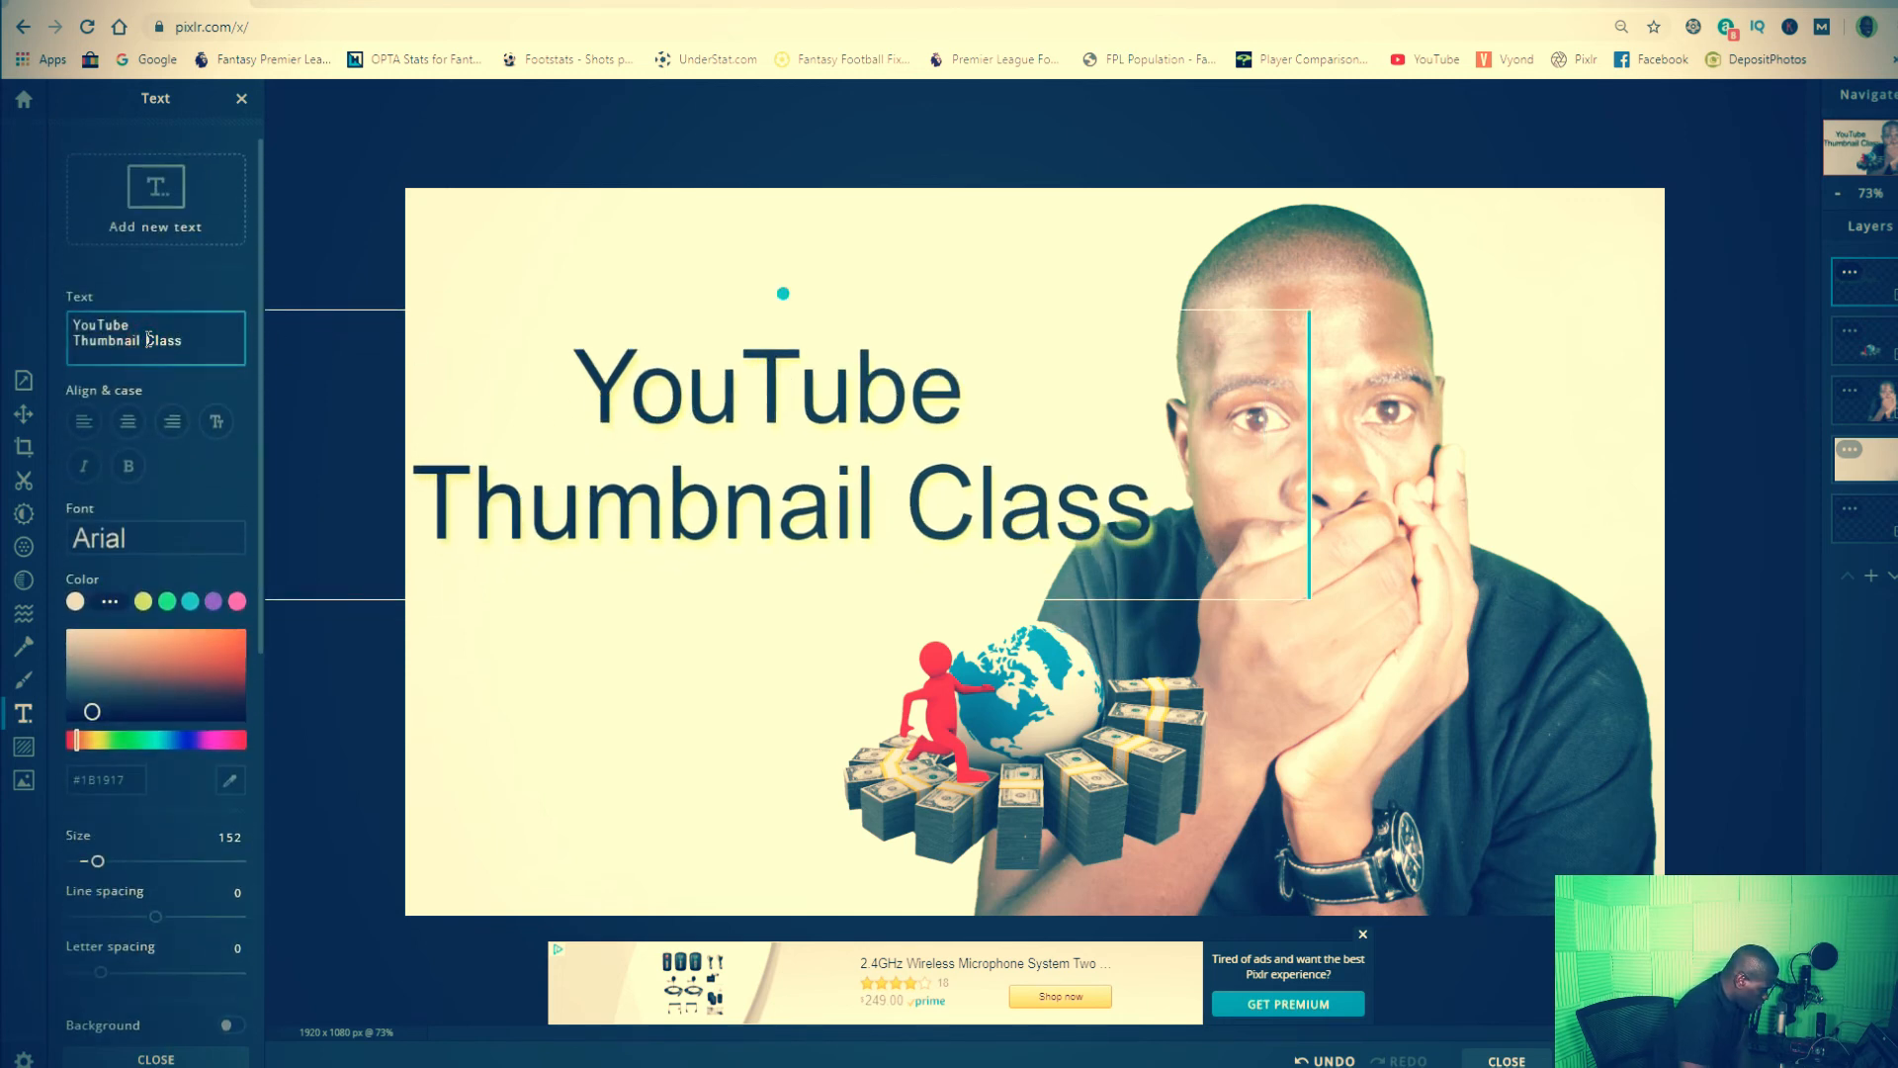
key("Return")
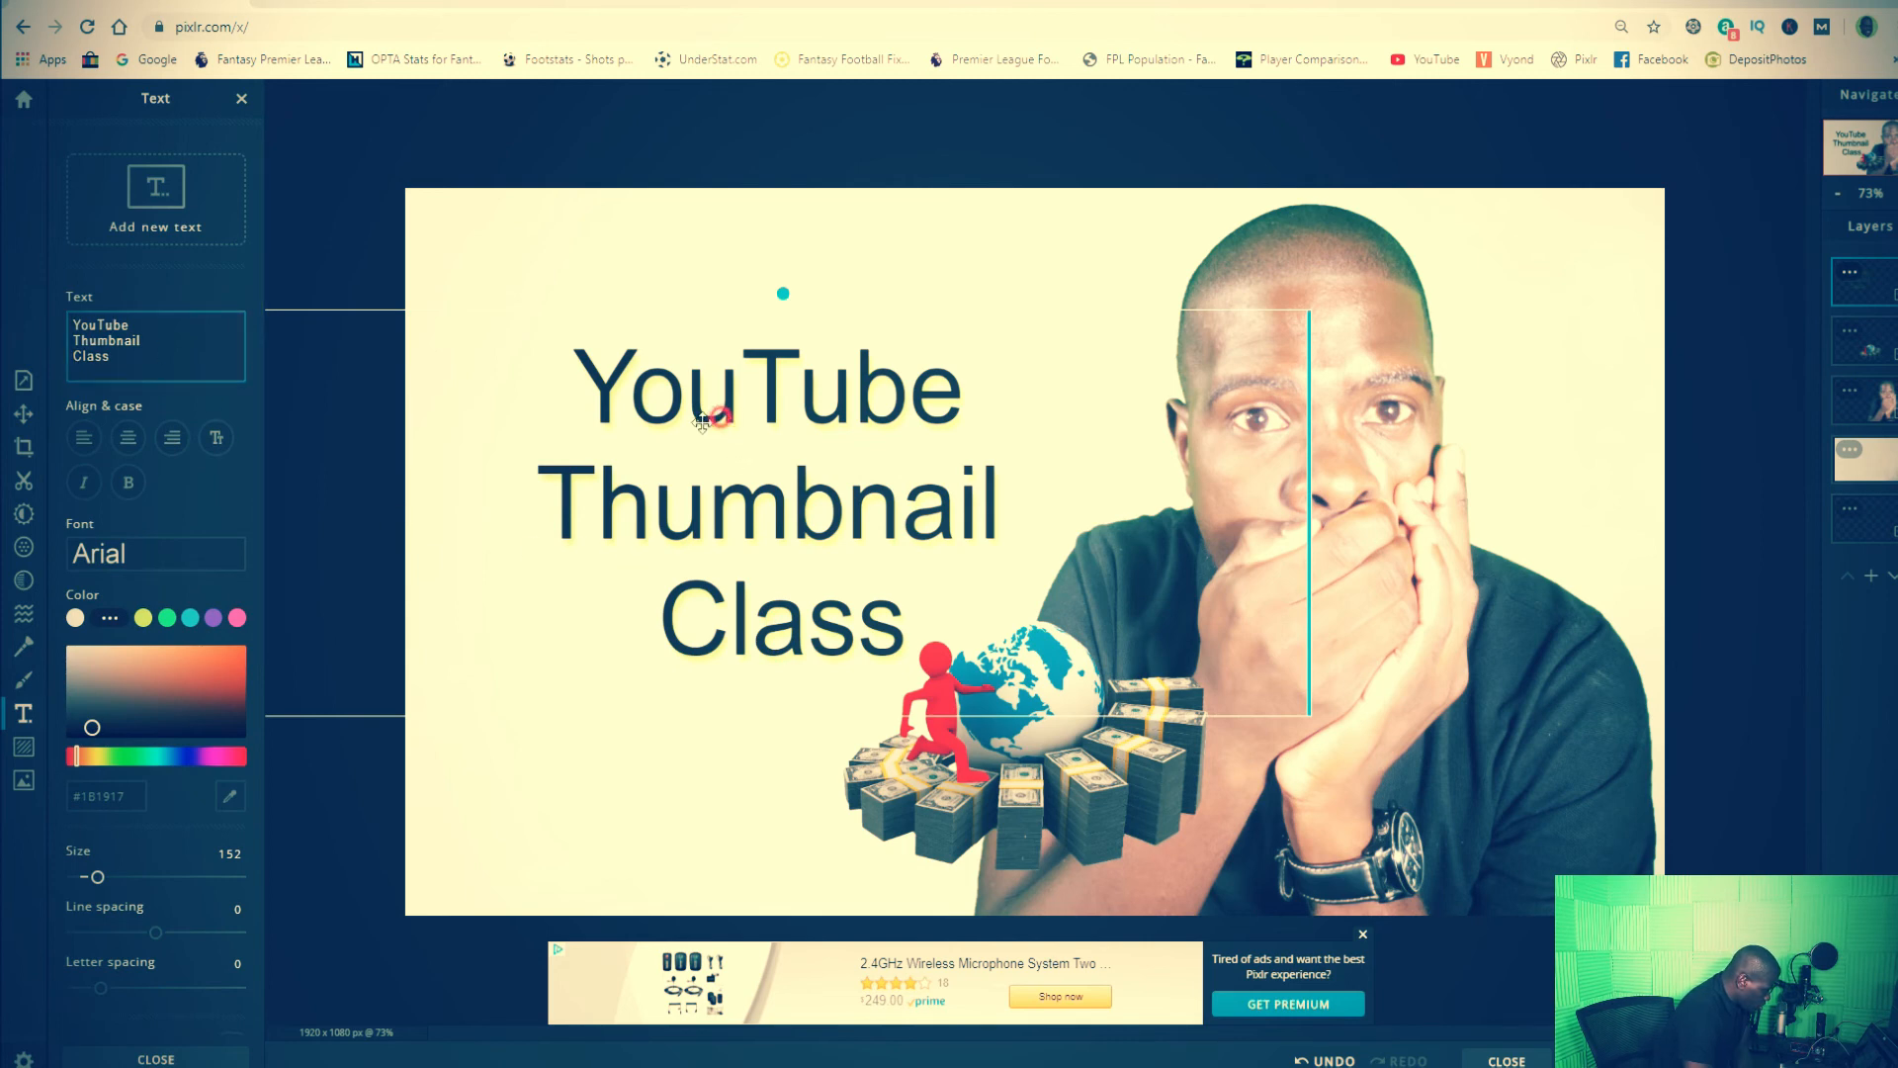
- Make the title bold, set its text size to 184 and position it in the empty area beside the man
left_click_drag(722, 416, 660, 445)
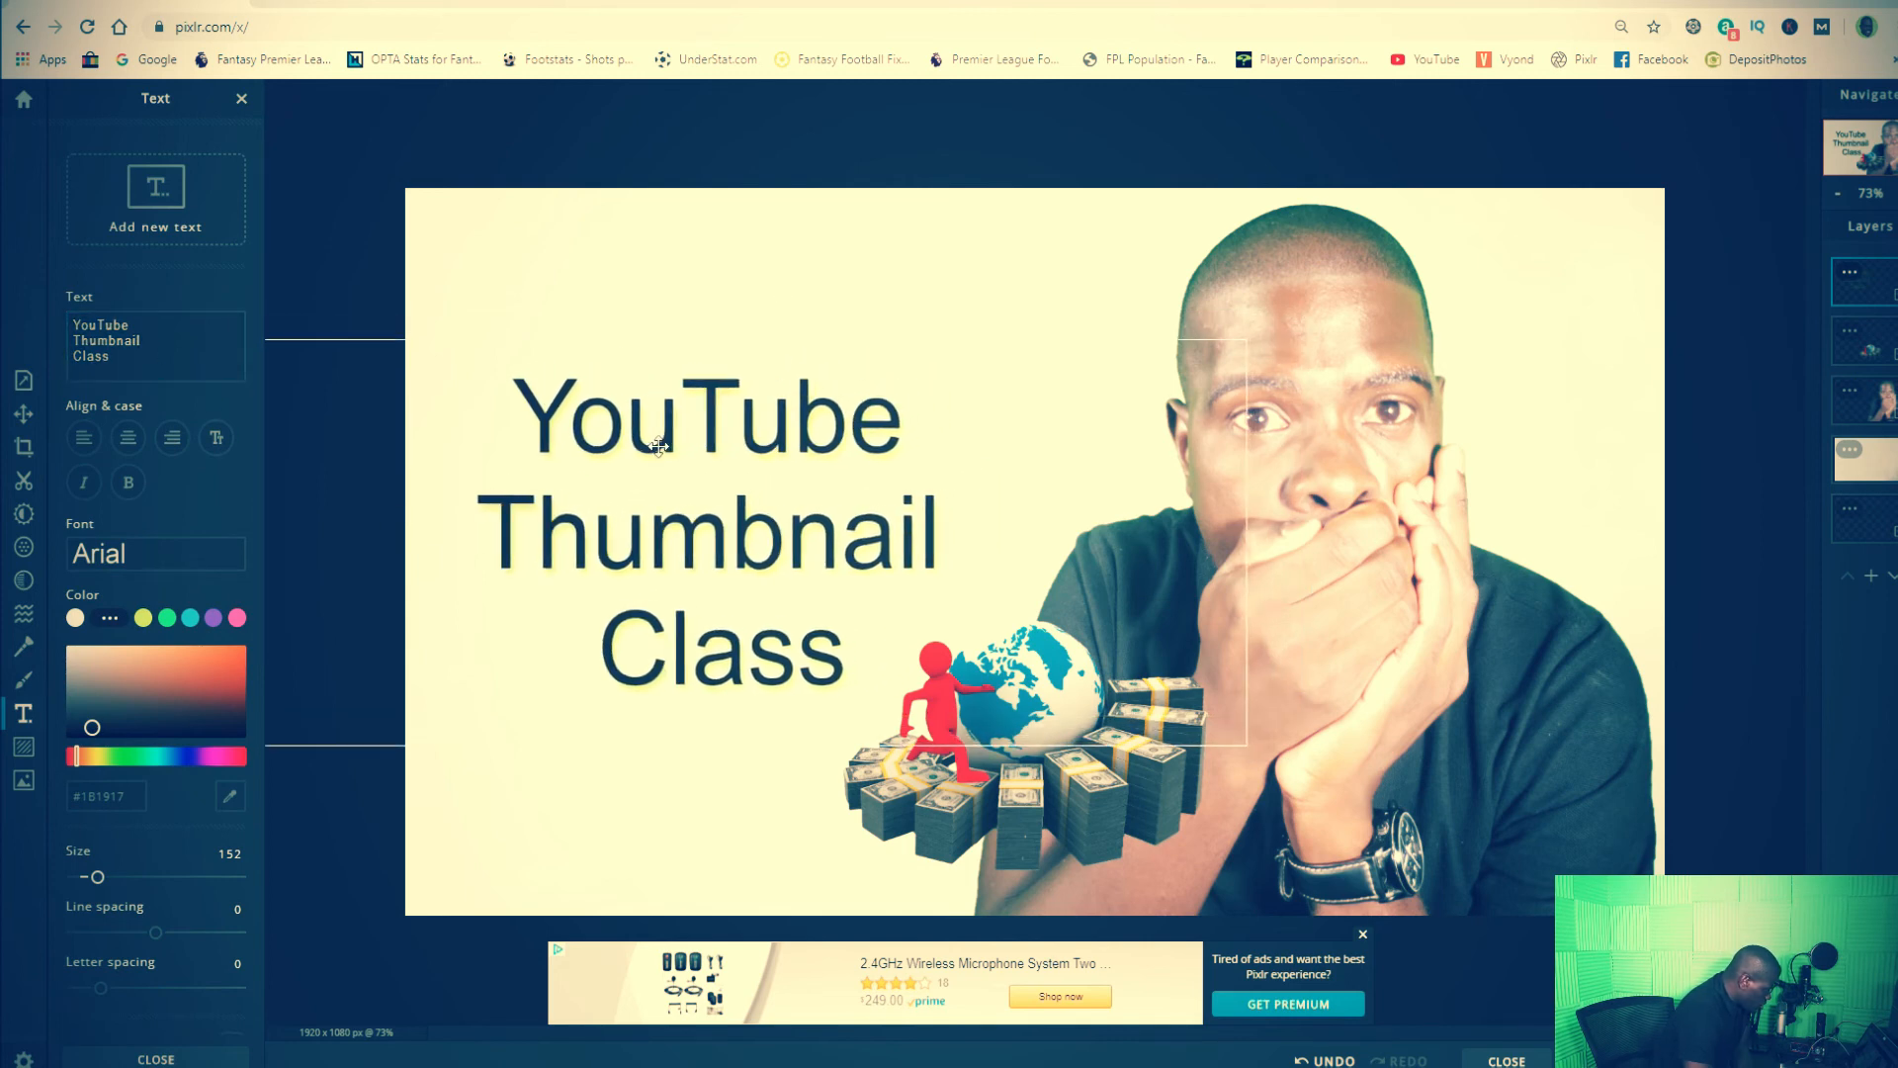
left_click(128, 481)
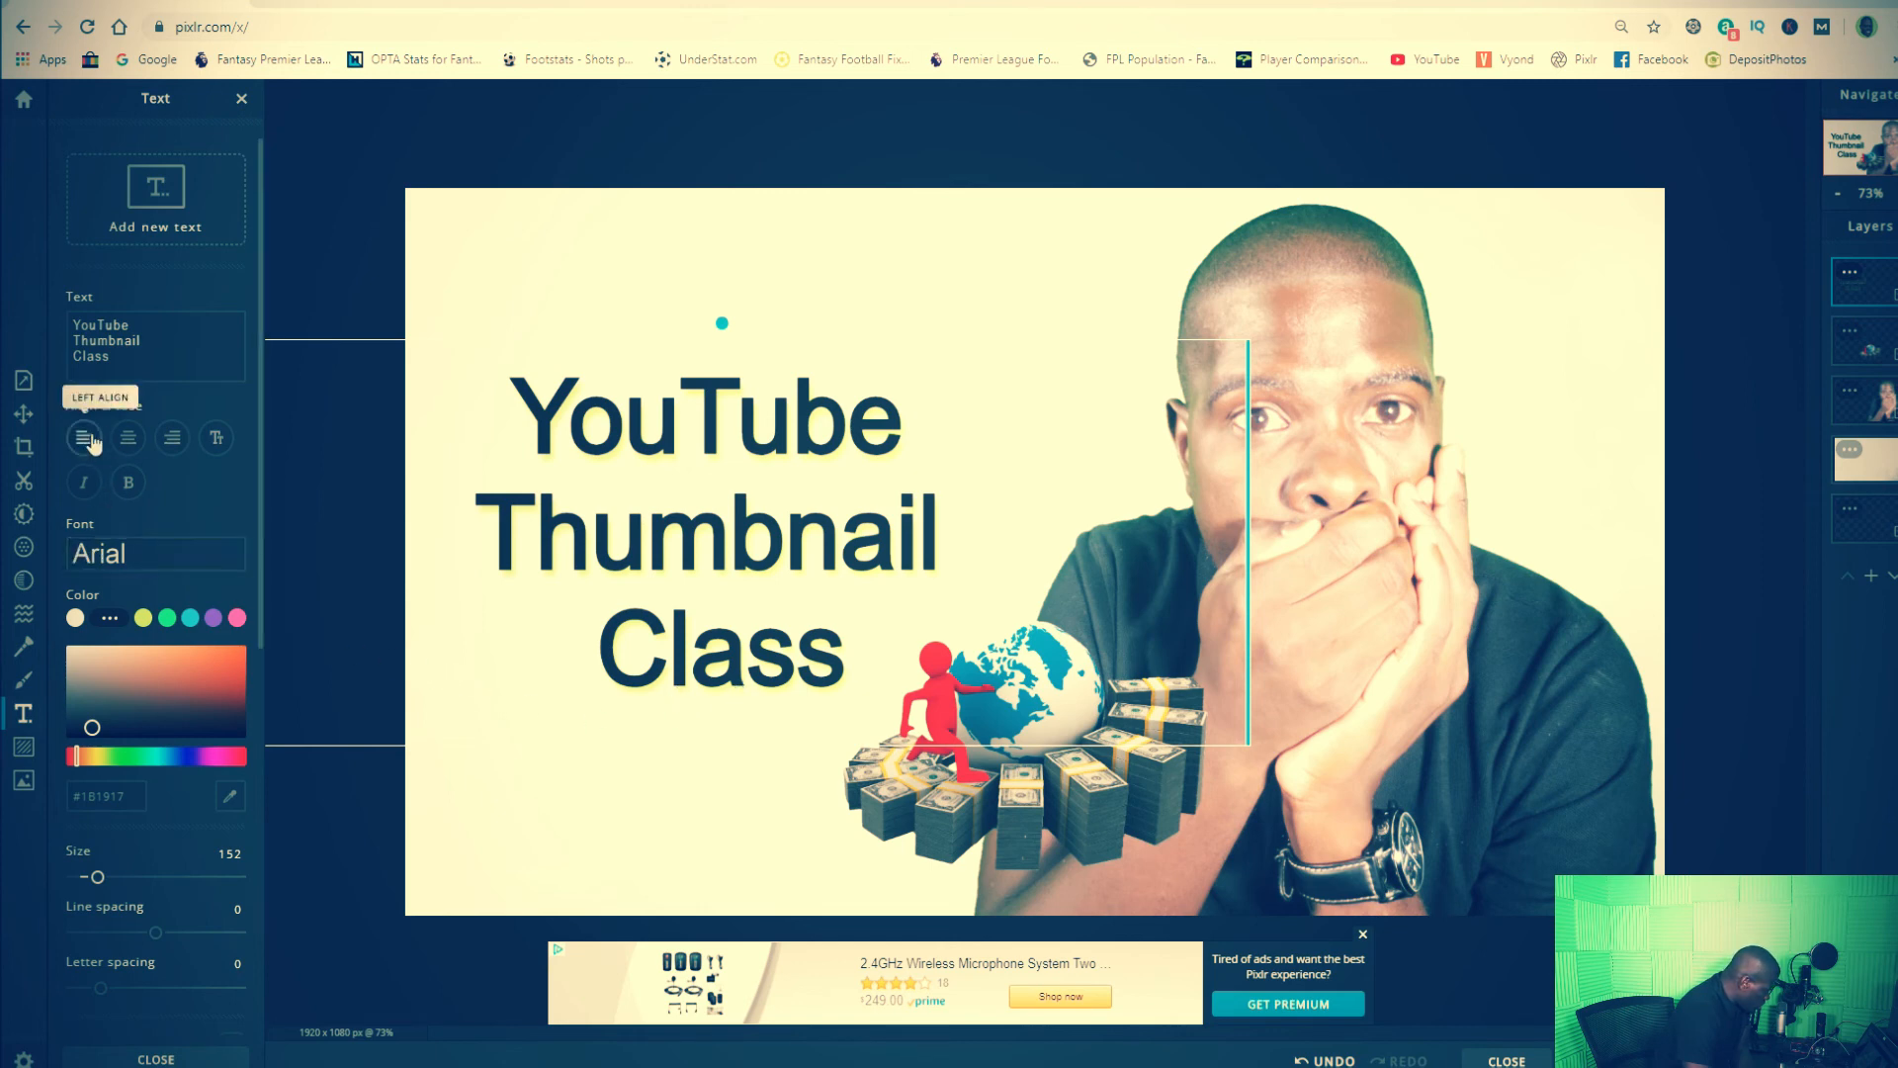
left_click_drag(98, 880, 102, 880)
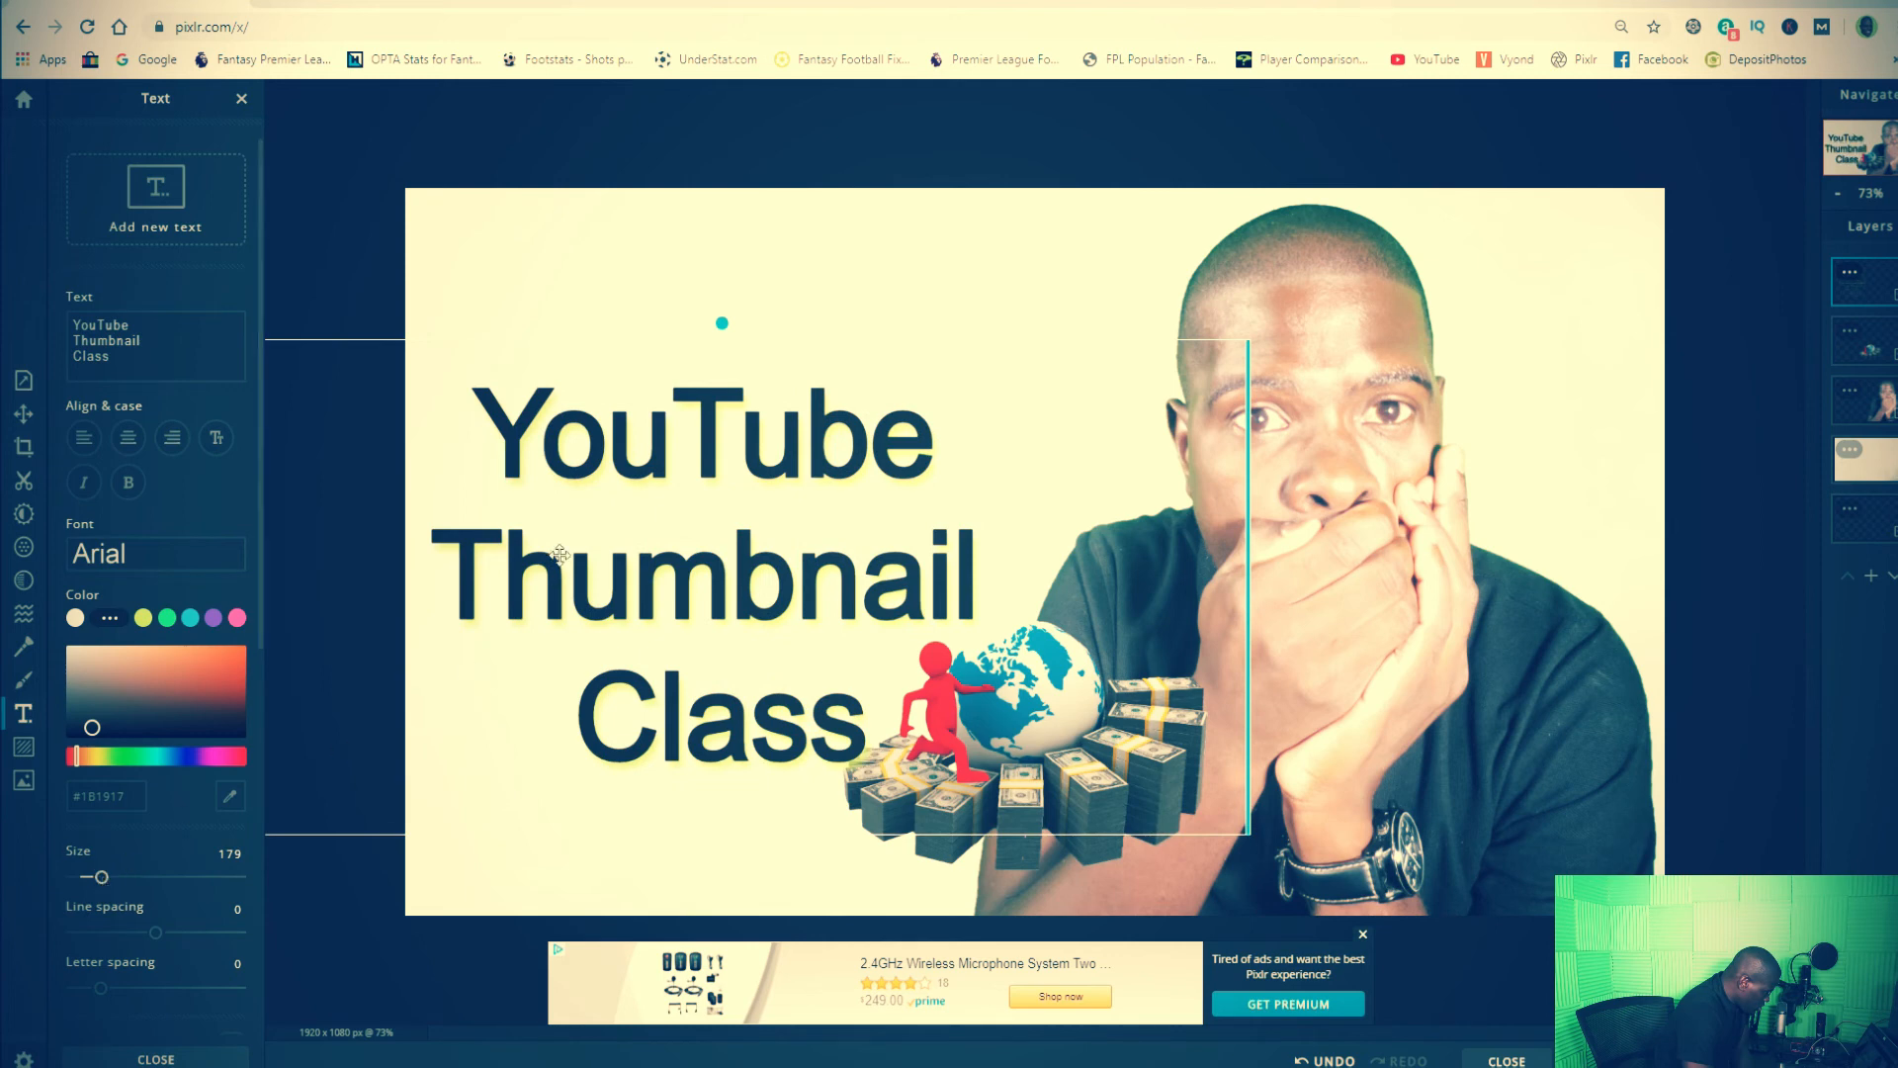
left_click_drag(595, 478, 588, 390)
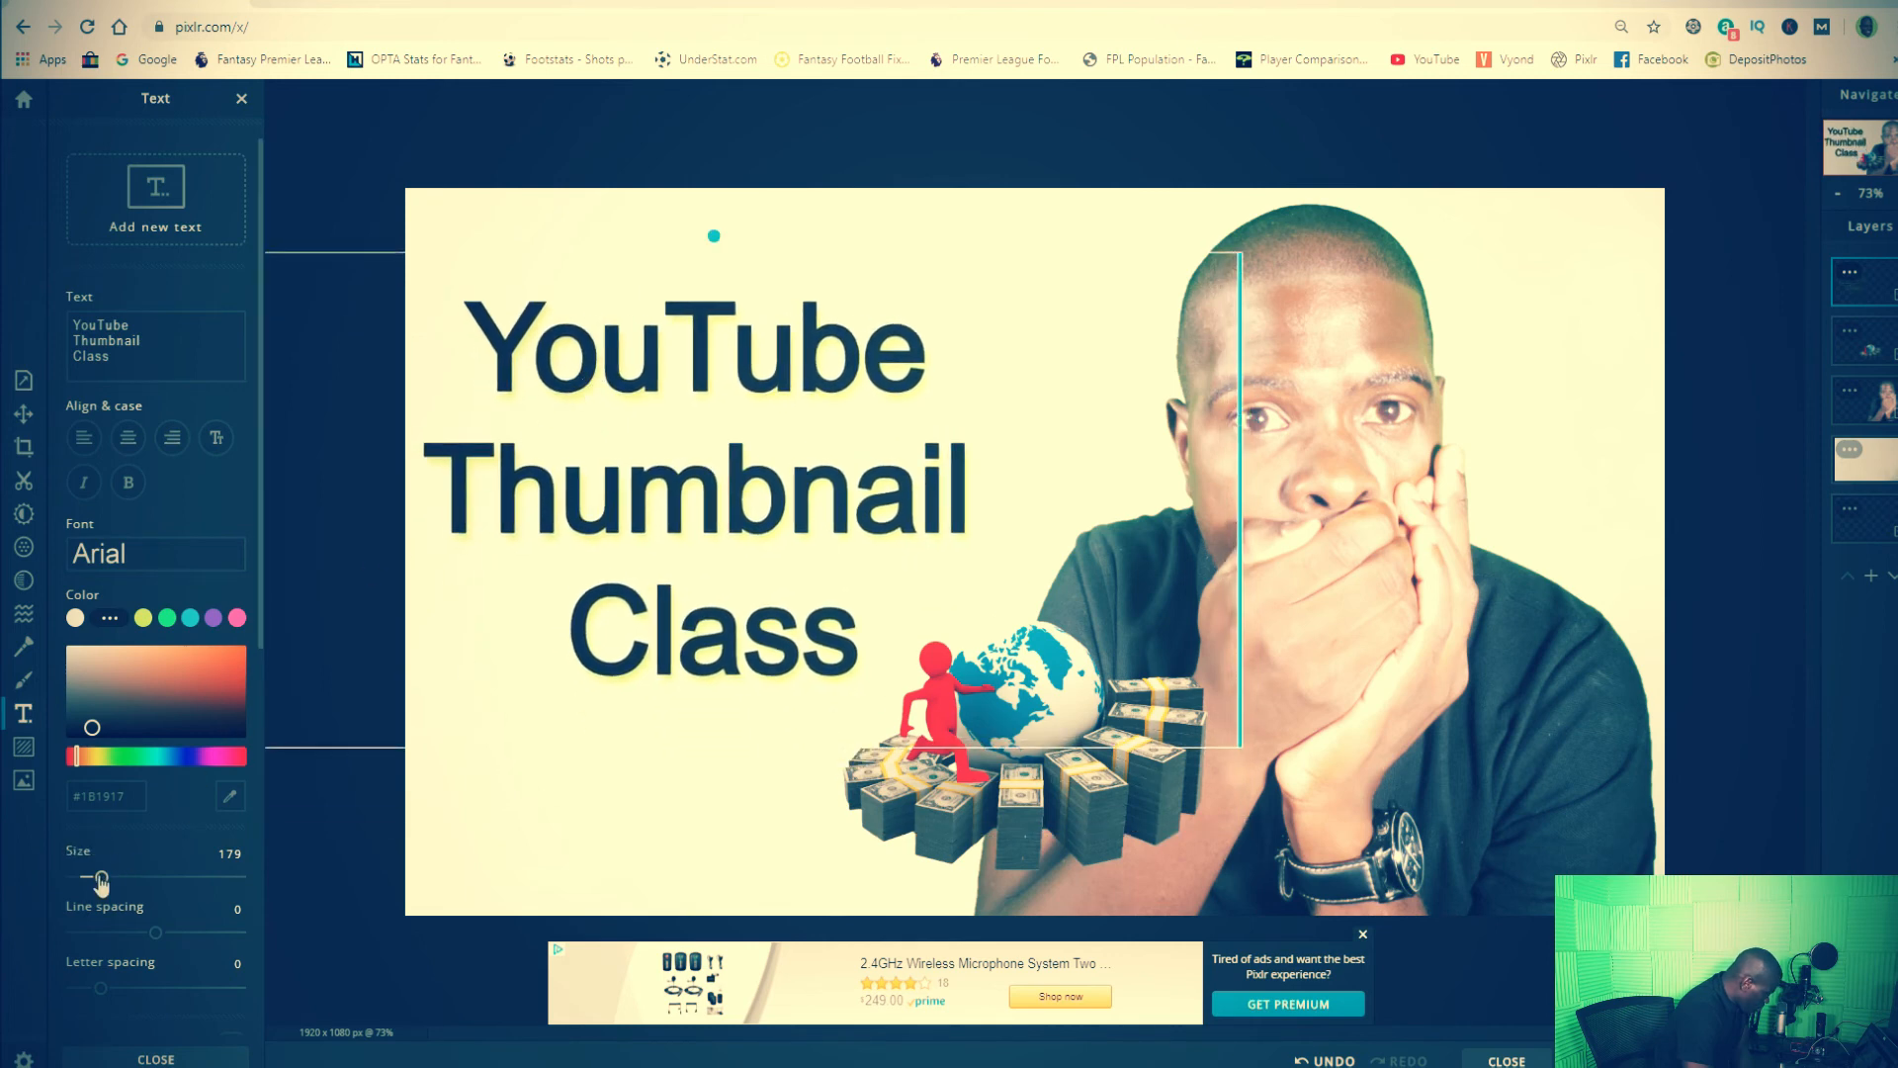
left_click_drag(102, 883, 104, 883)
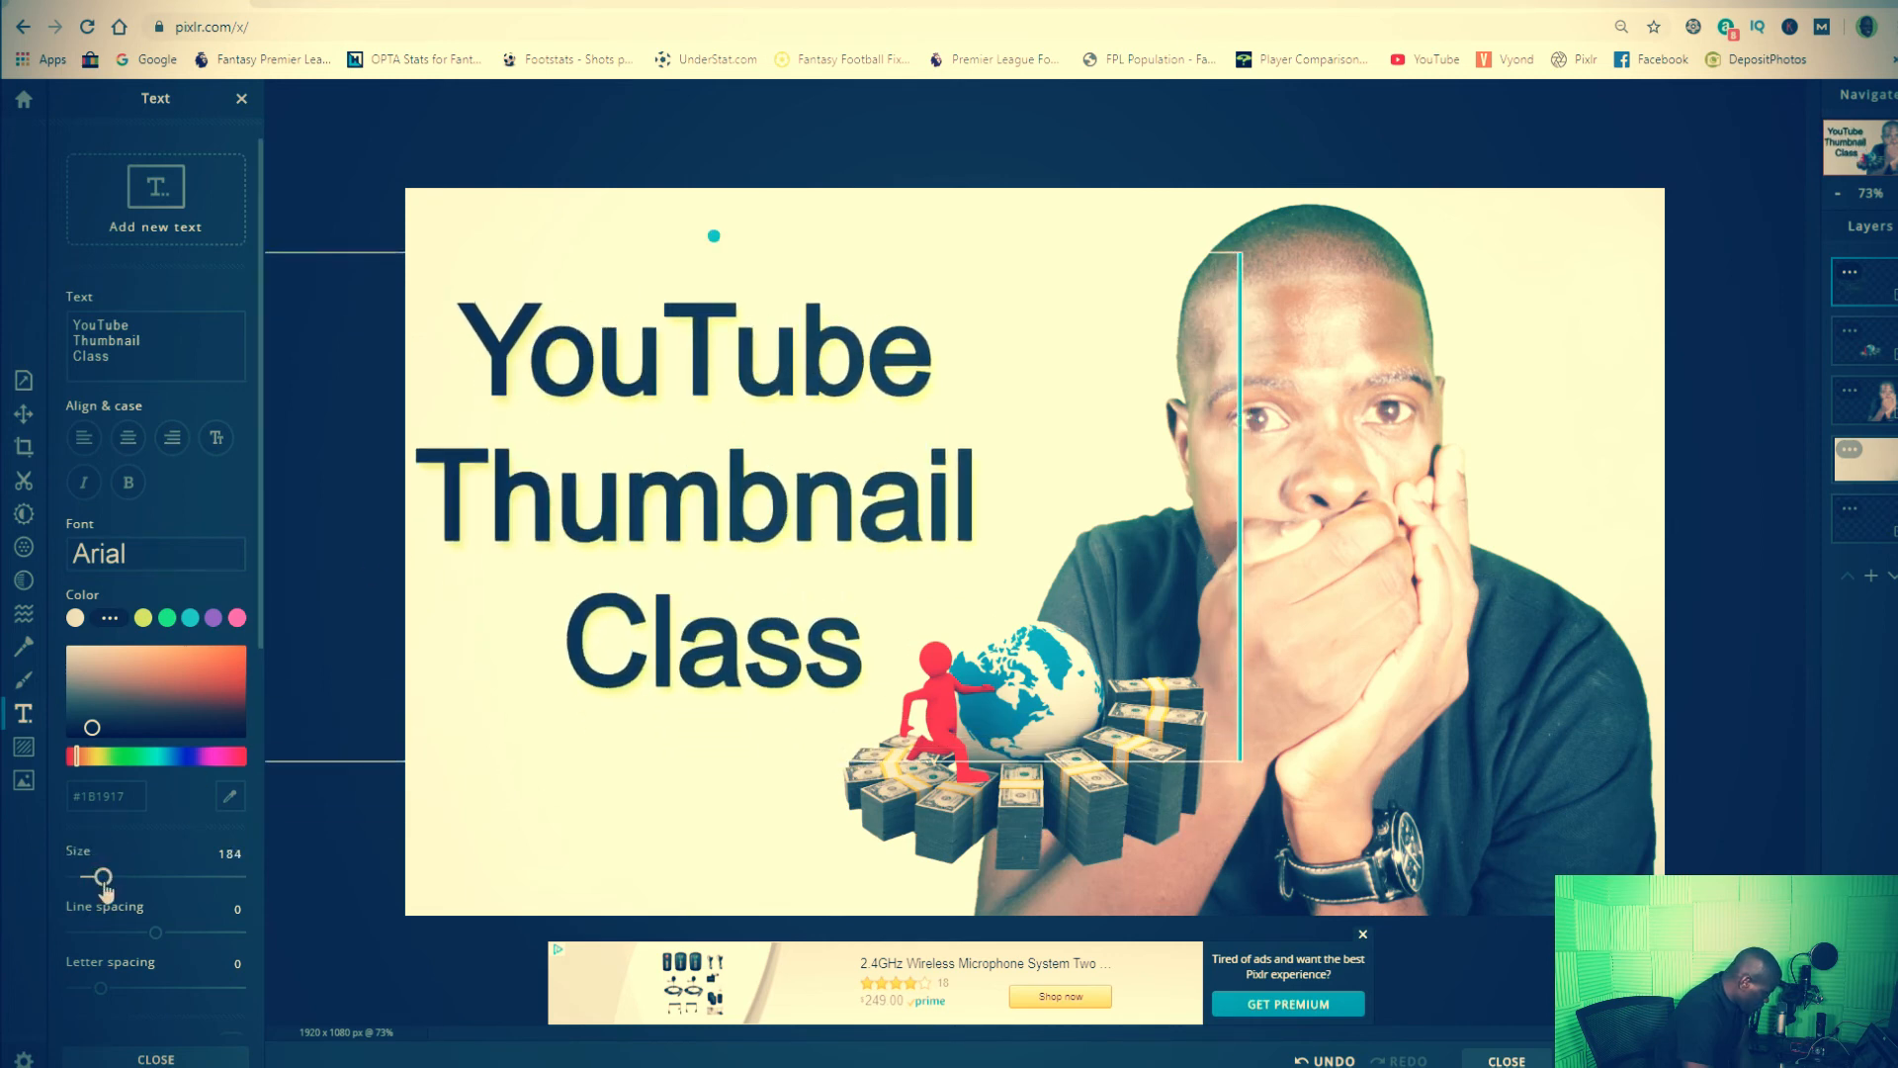
left_click_drag(660, 480, 733, 503)
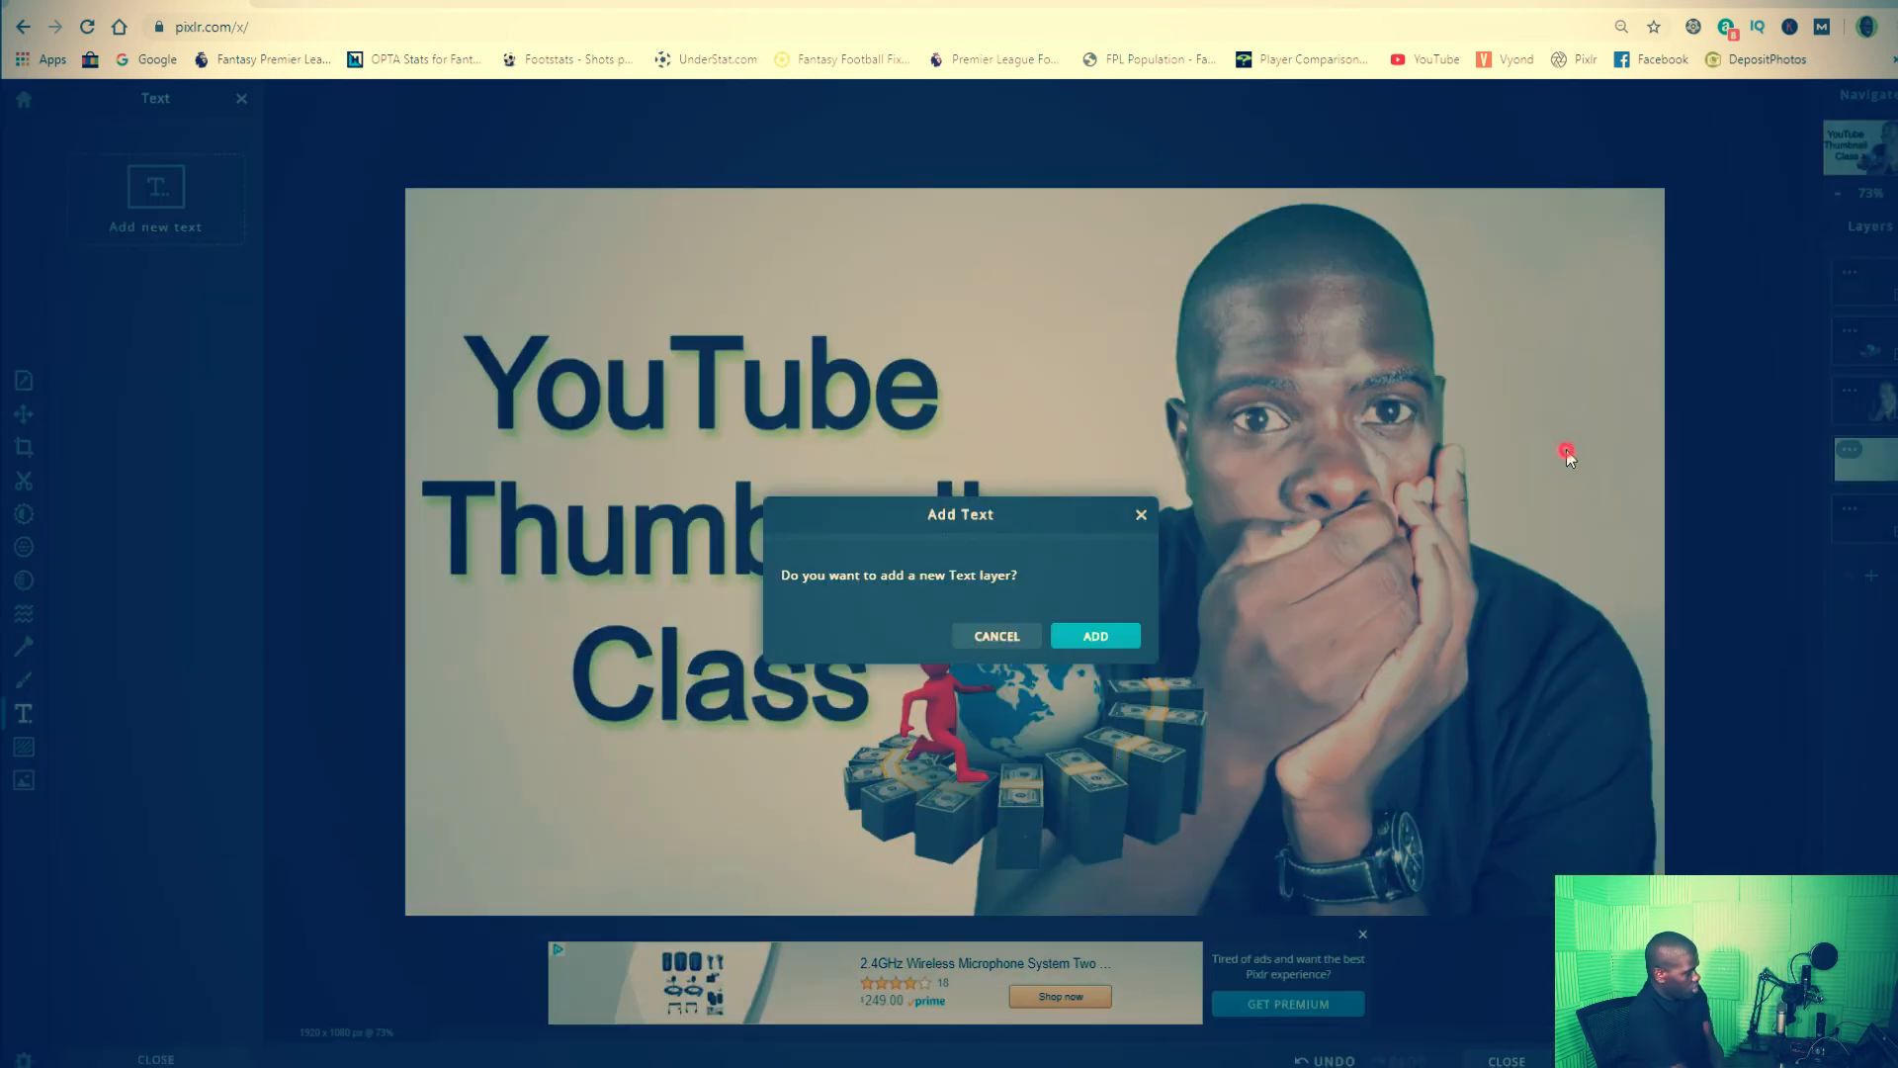
left_click(1577, 460)
left_click(994, 638)
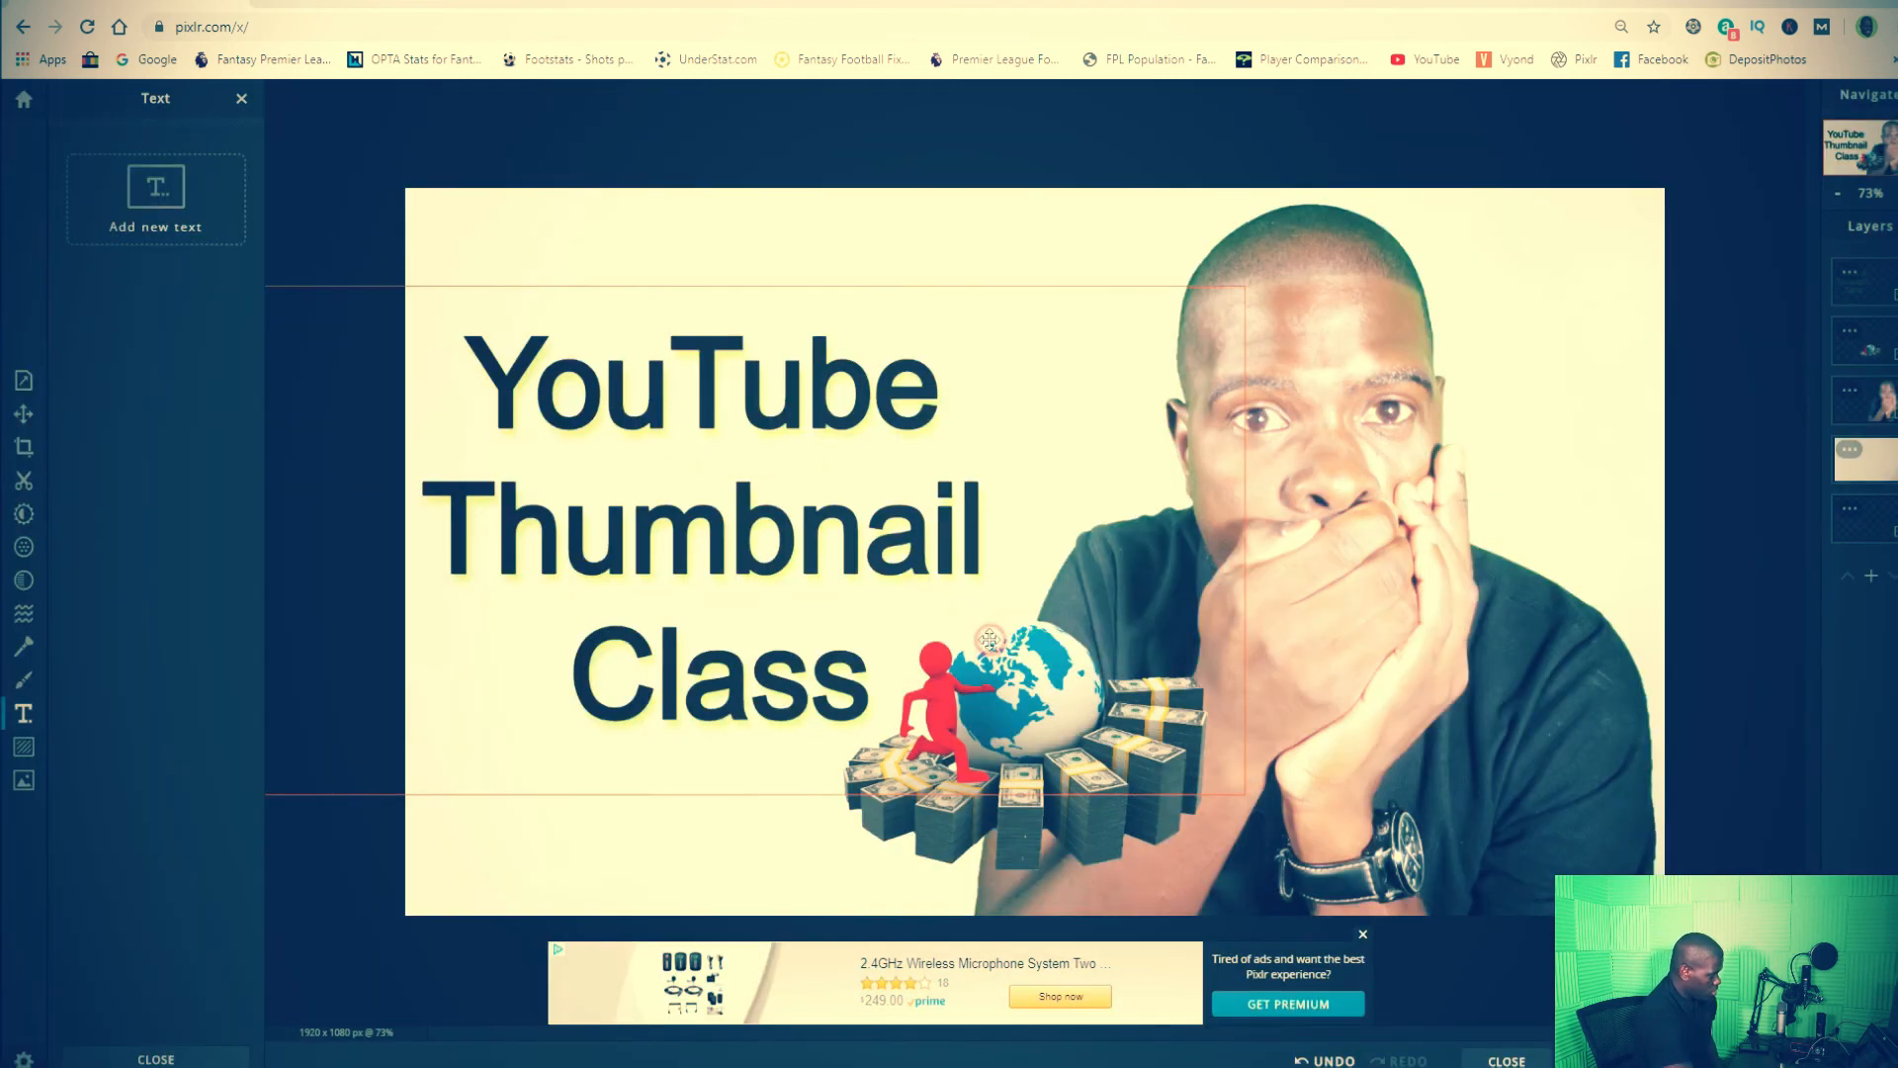
left_click(725, 800)
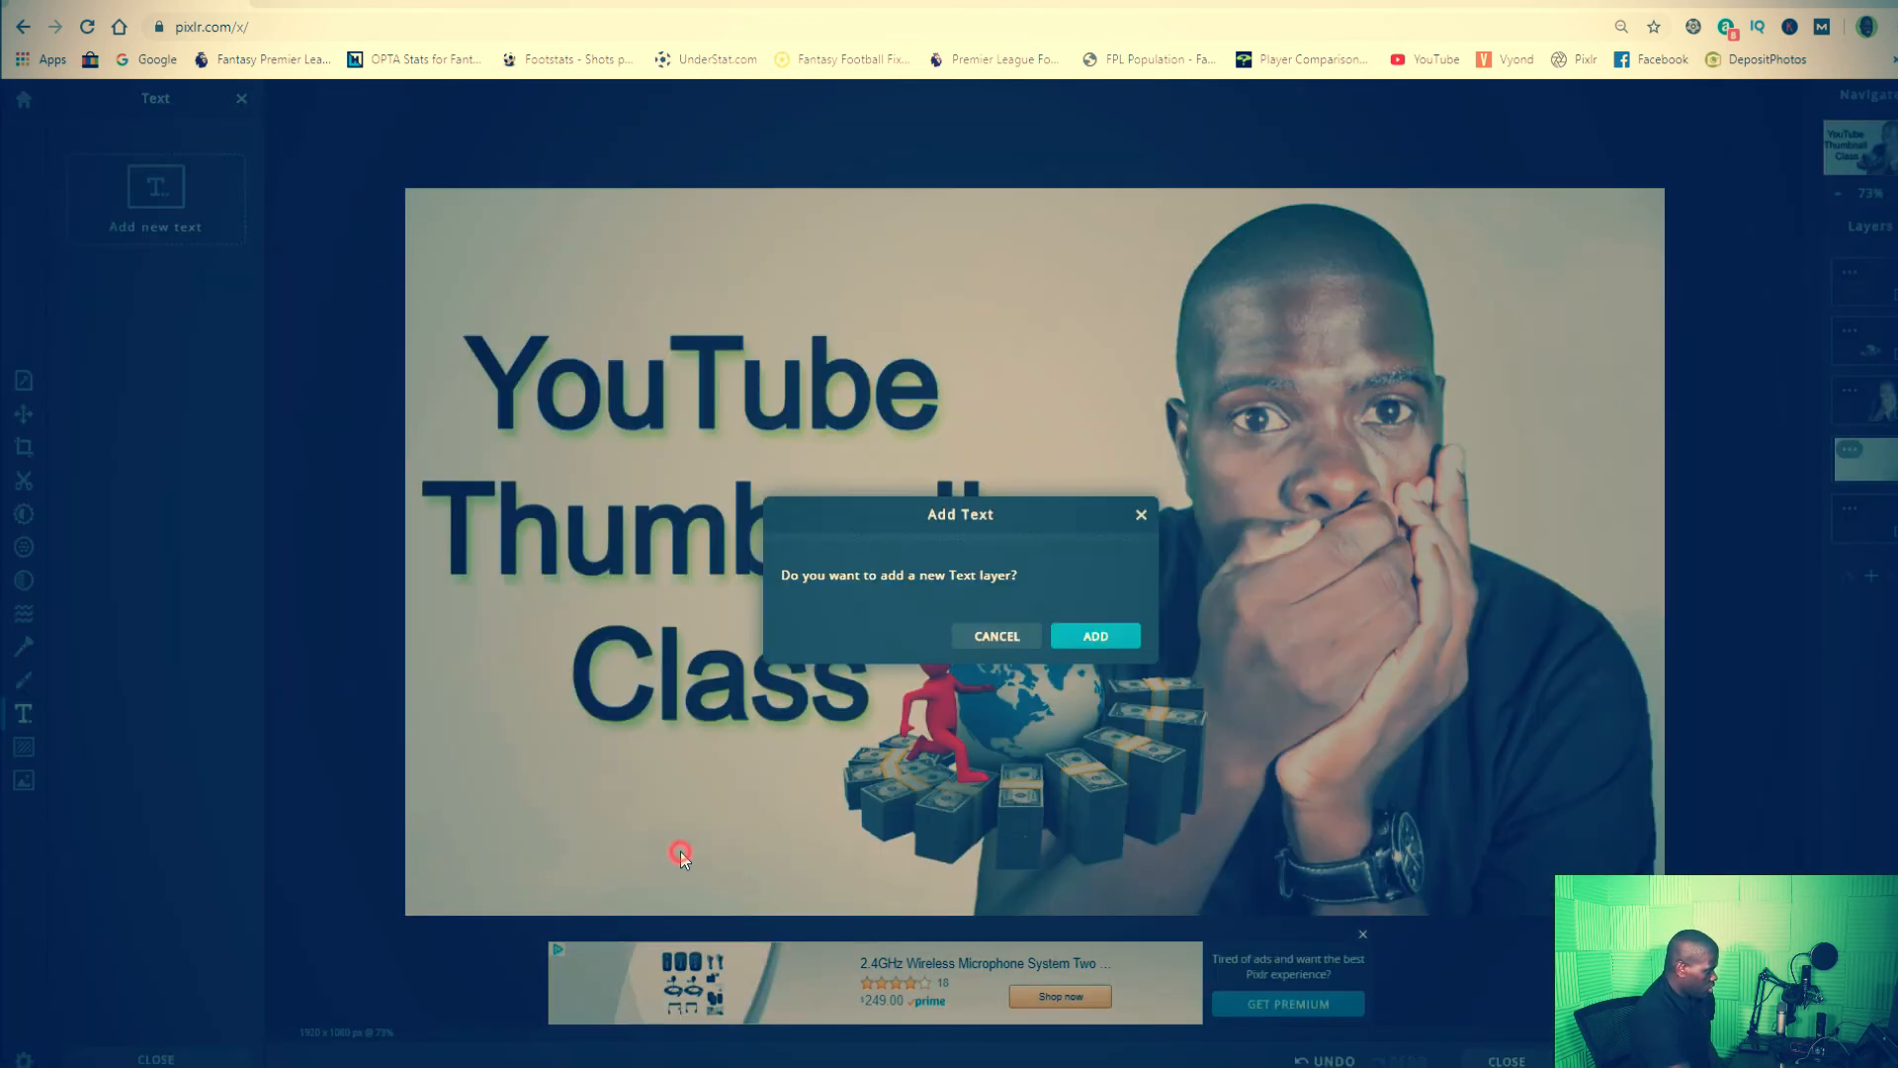
left_click(991, 637)
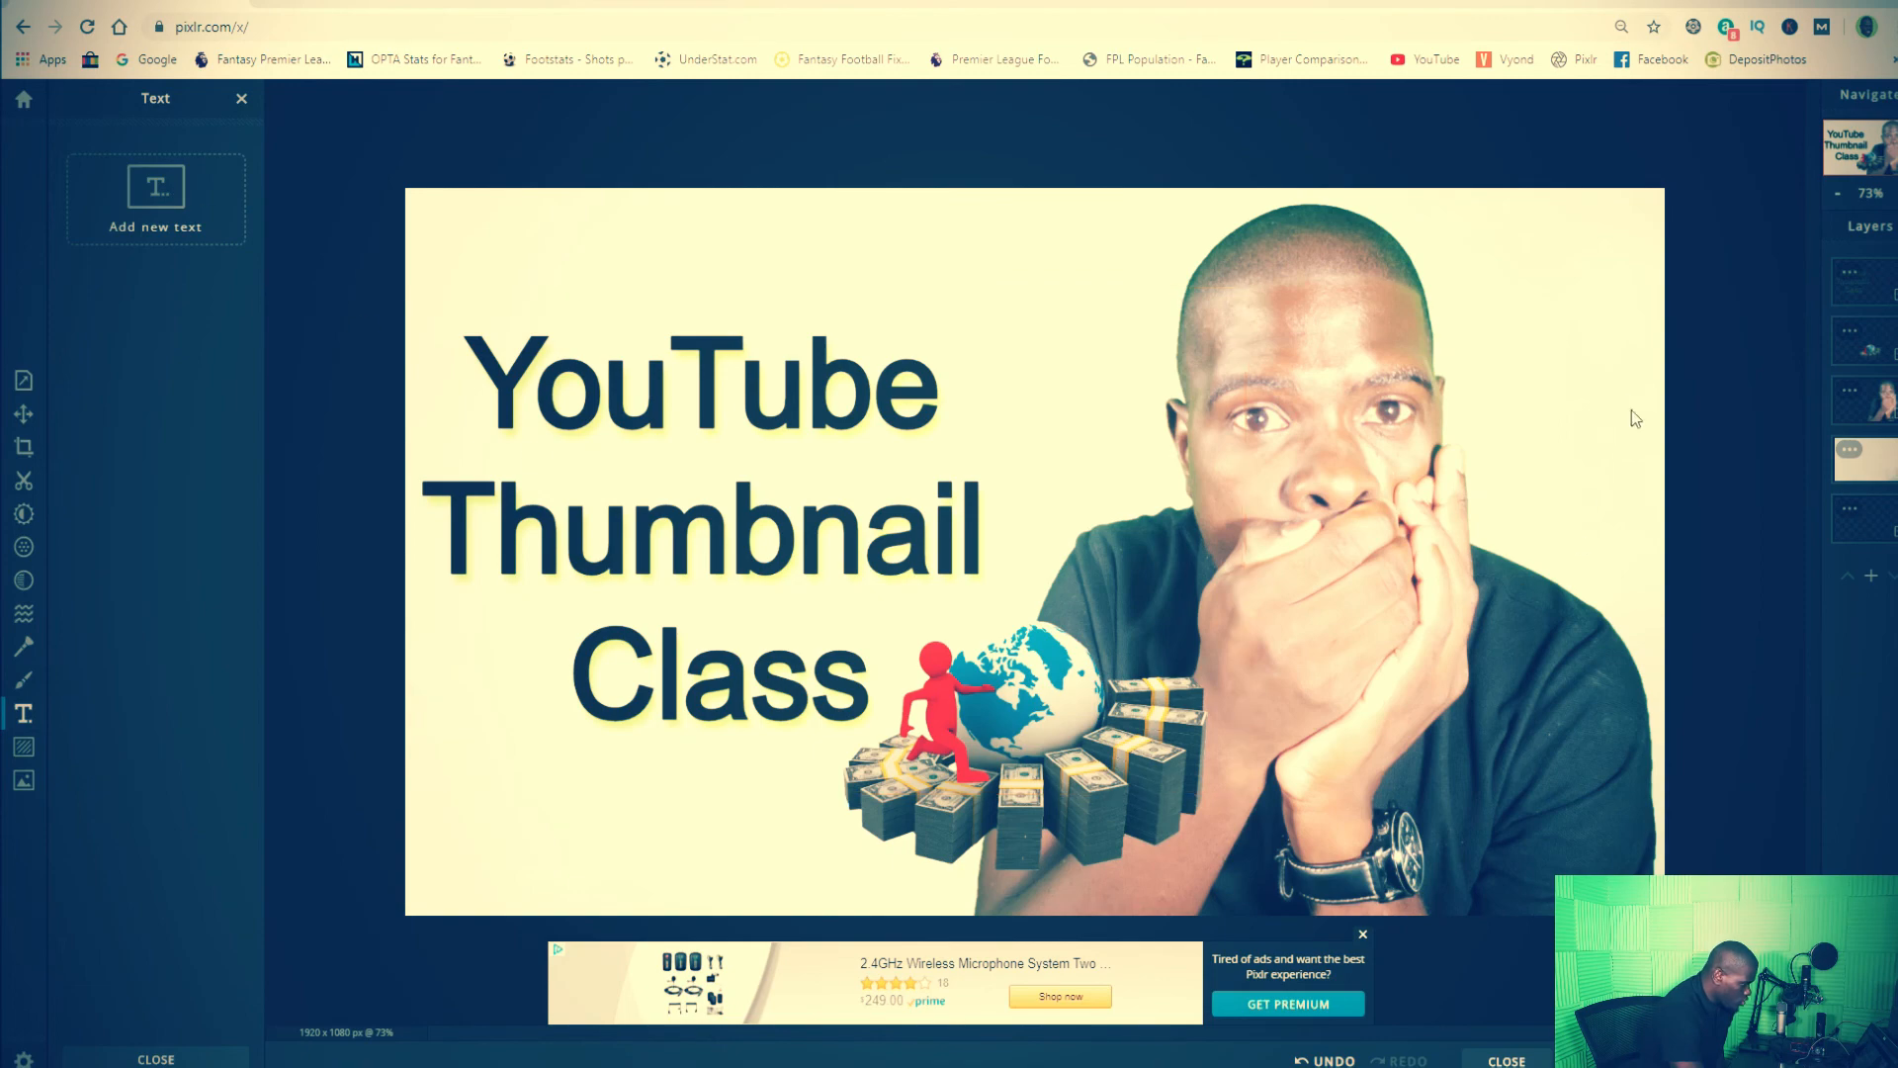
left_click(1596, 367)
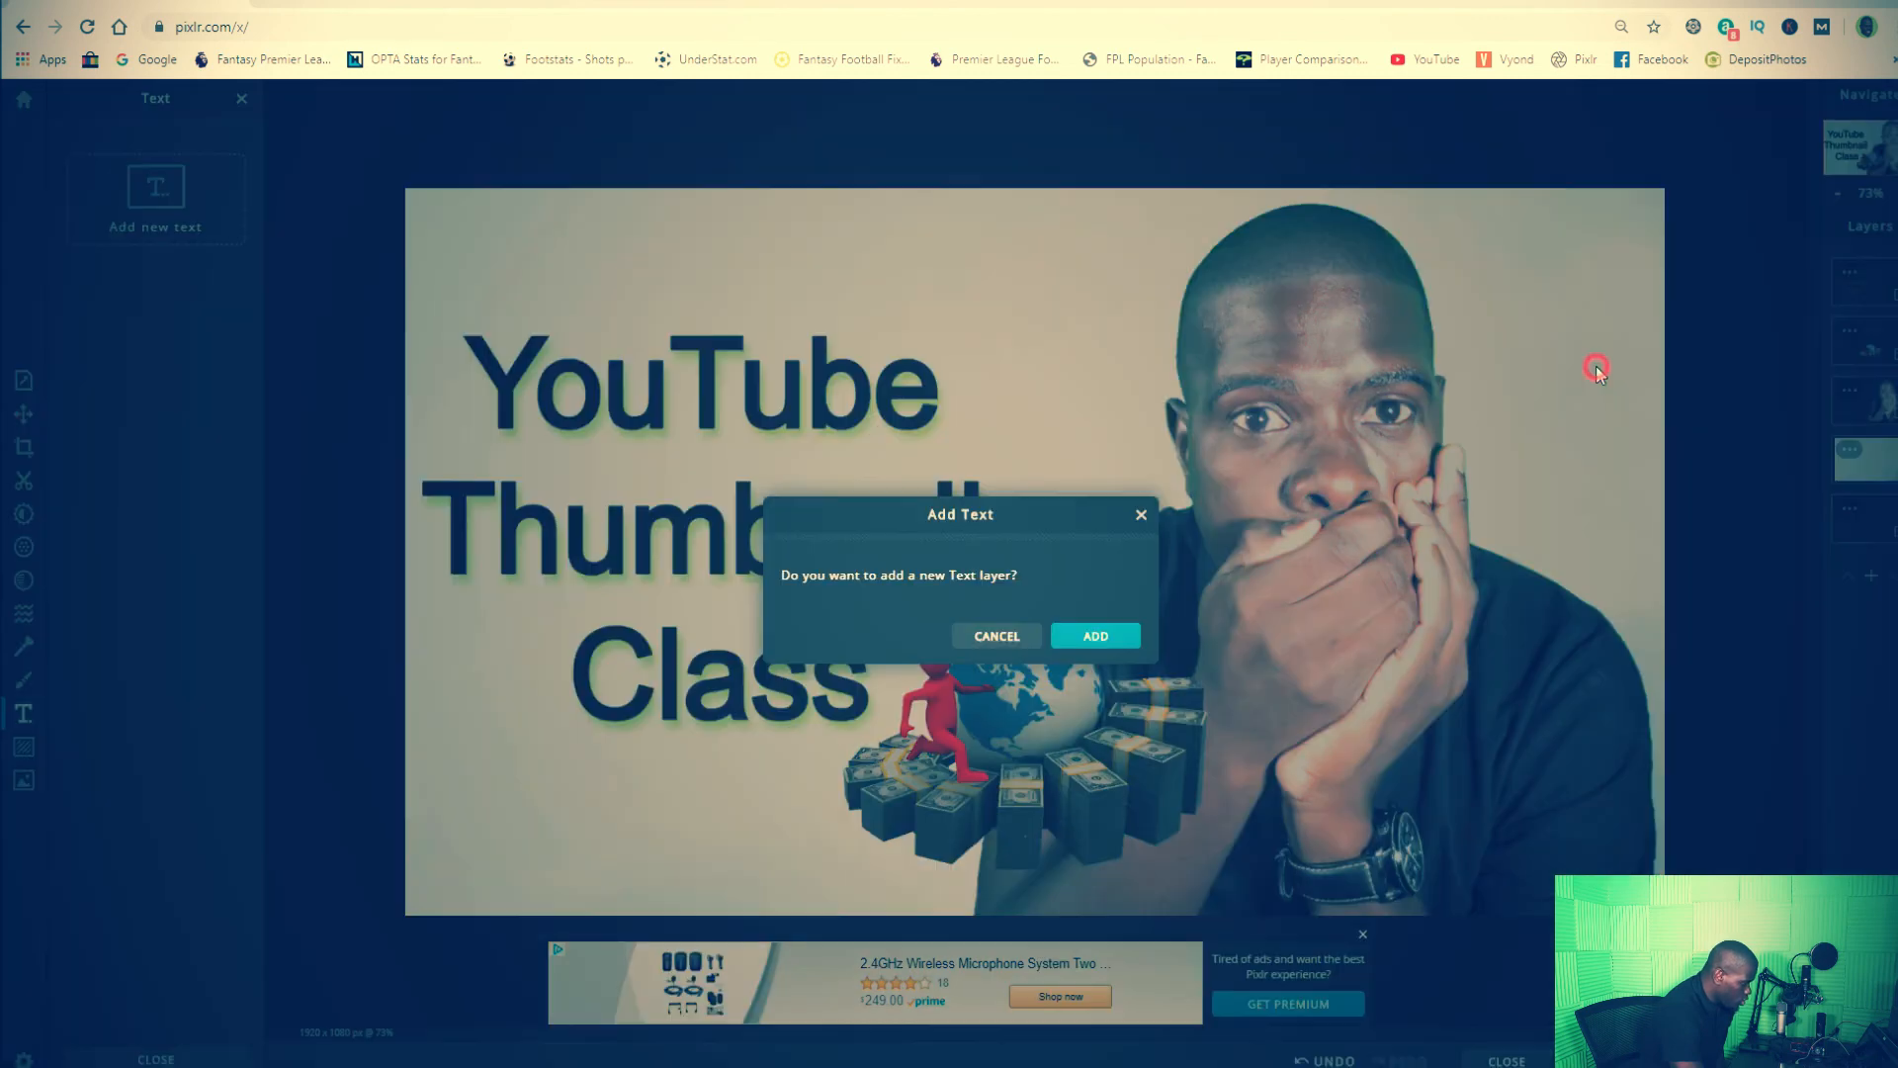
left_click(997, 637)
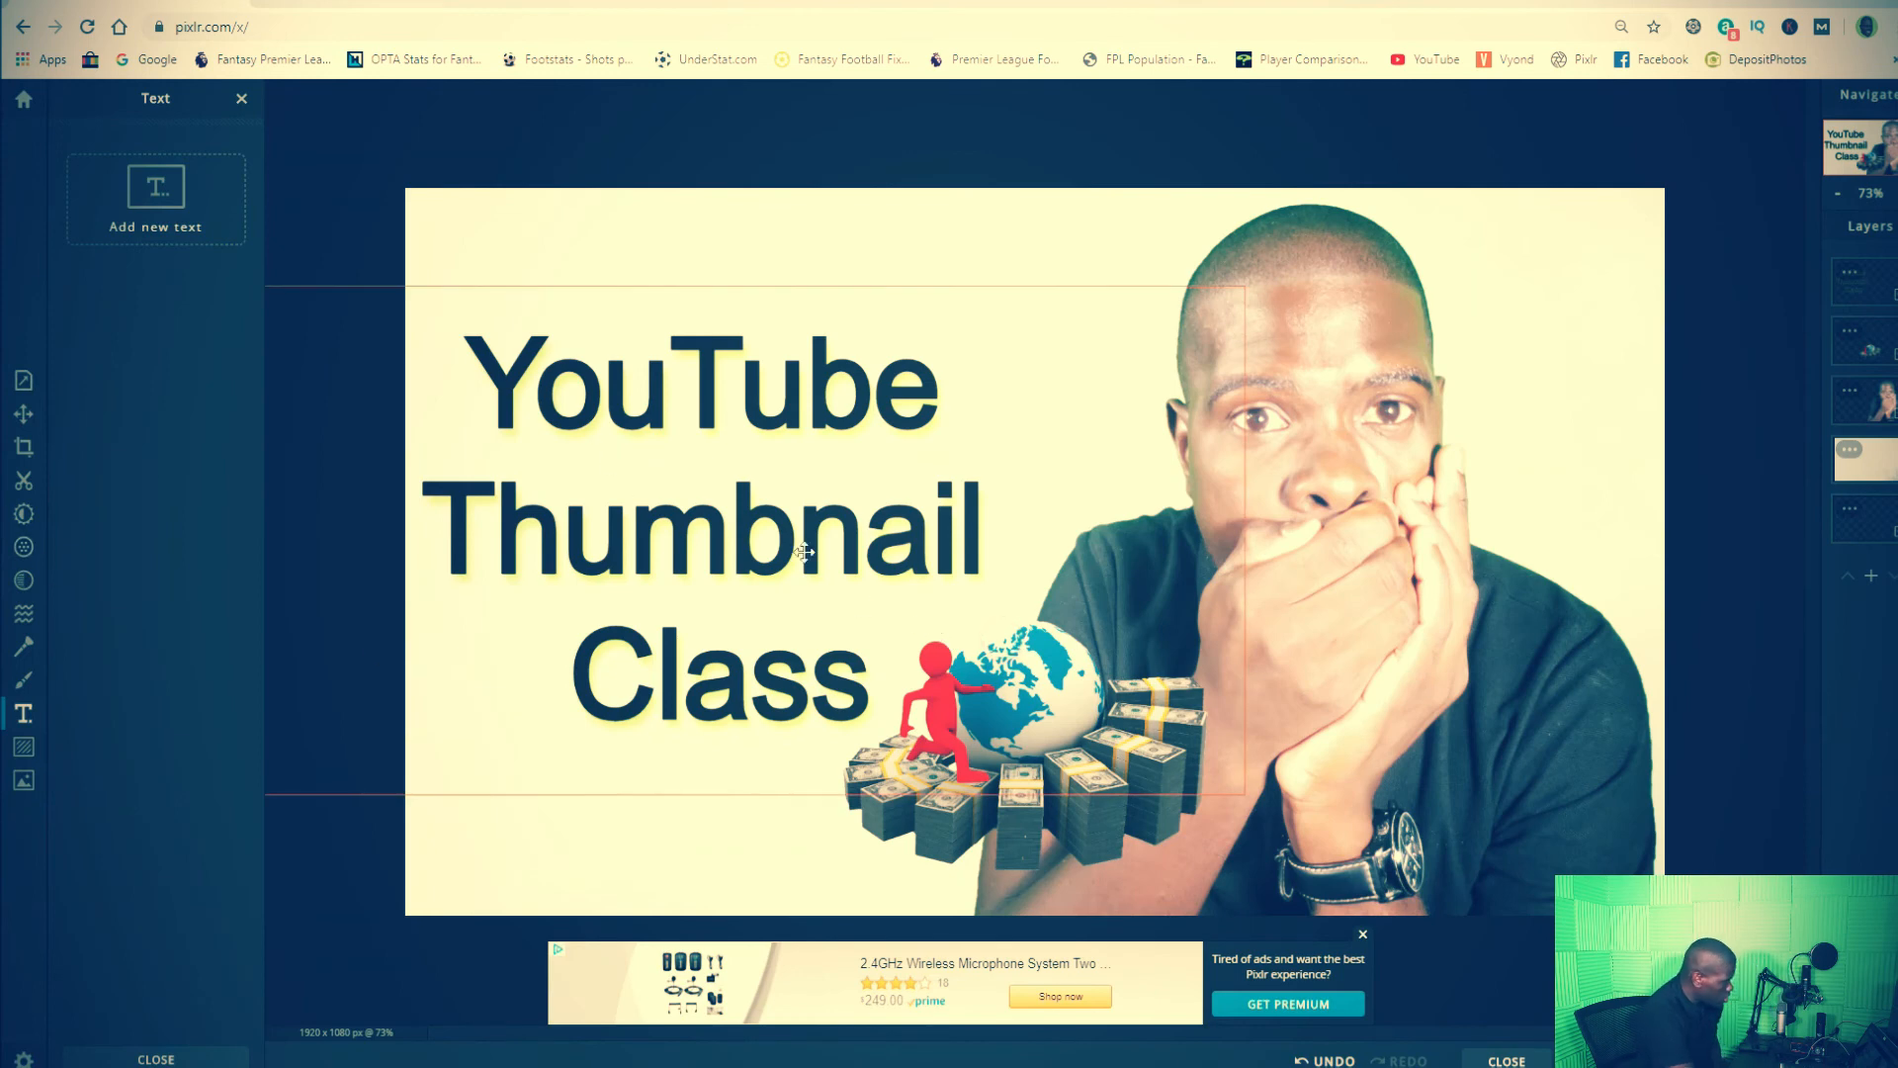
- Arrange the title at about top 118, left -332 and the man's photo at top 0, left 428
left_click(26, 423)
left_click(786, 505)
mouse_move(786, 506)
left_mouse_down()
mouse_move(843, 436)
mouse_move(895, 547)
mouse_move(823, 607)
mouse_move(840, 486)
mouse_move(788, 501)
left_mouse_up()
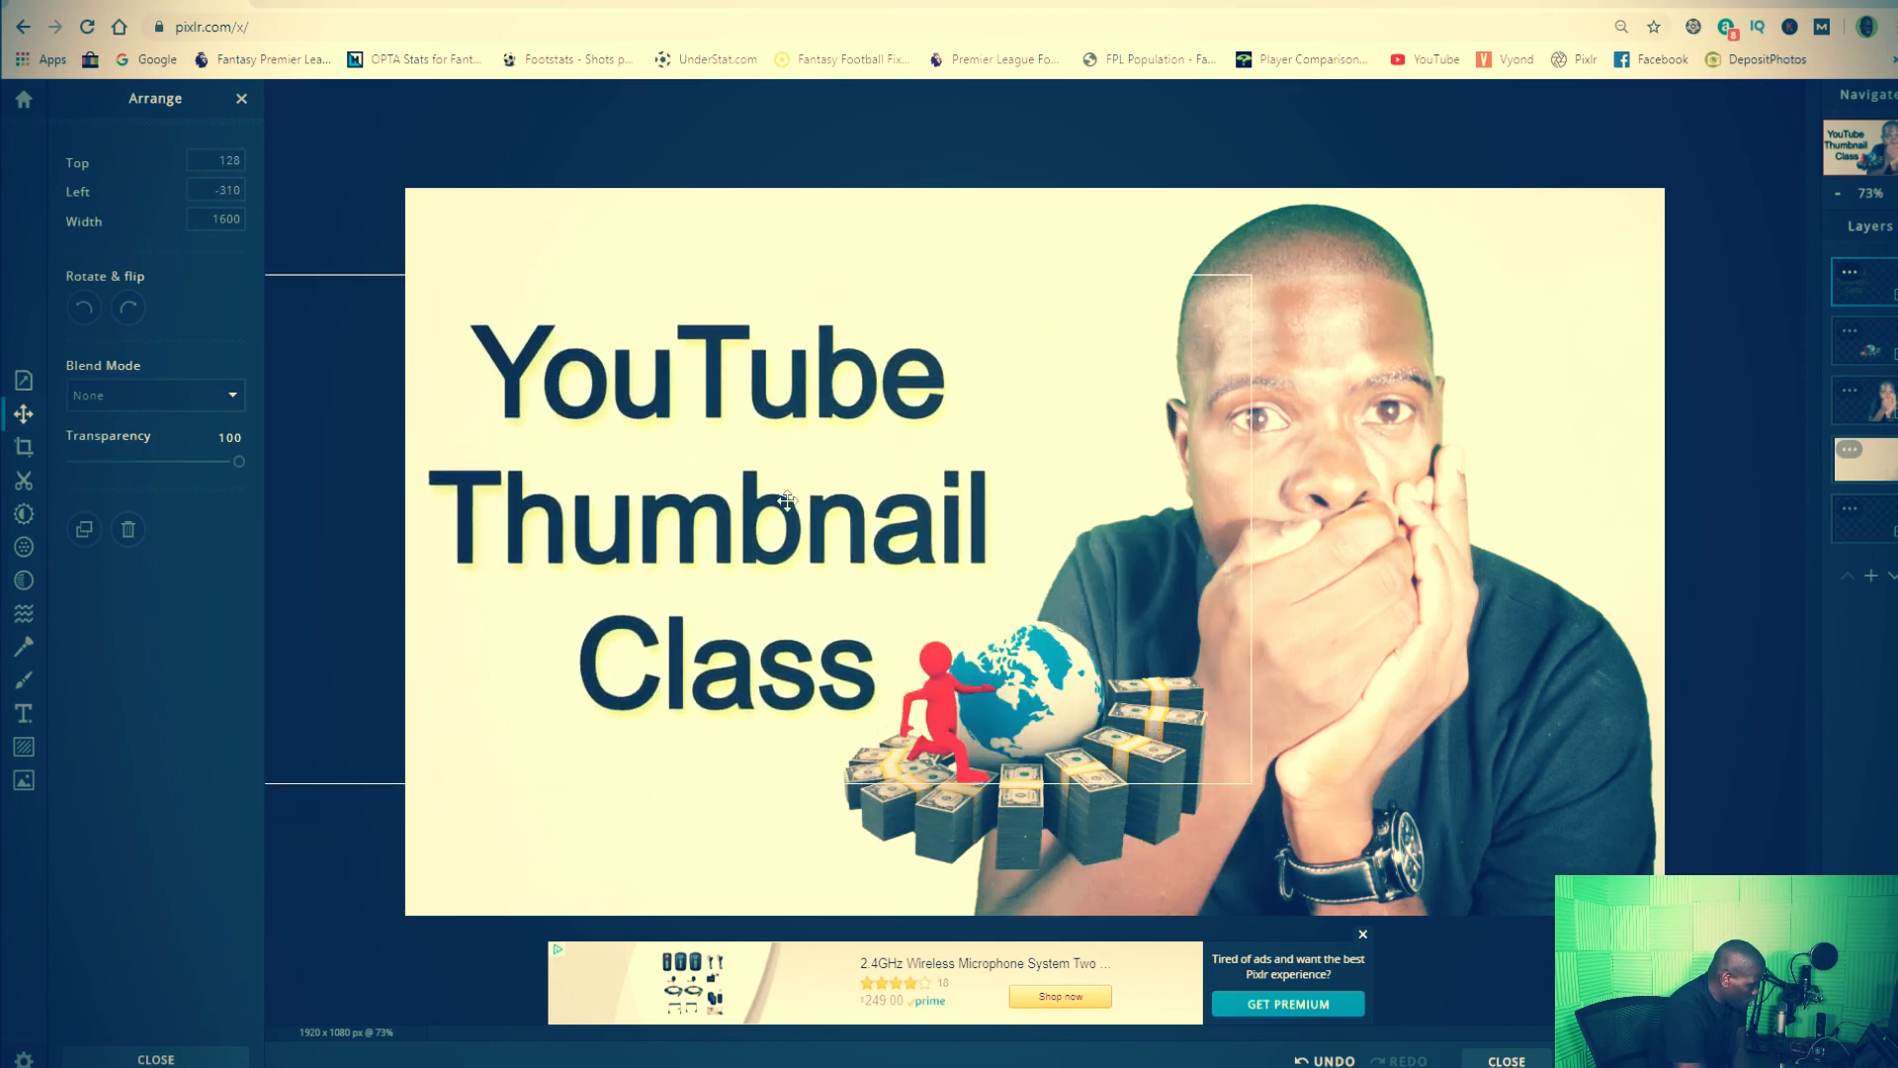
left_click(1545, 734)
left_click_drag(1513, 724, 1462, 713)
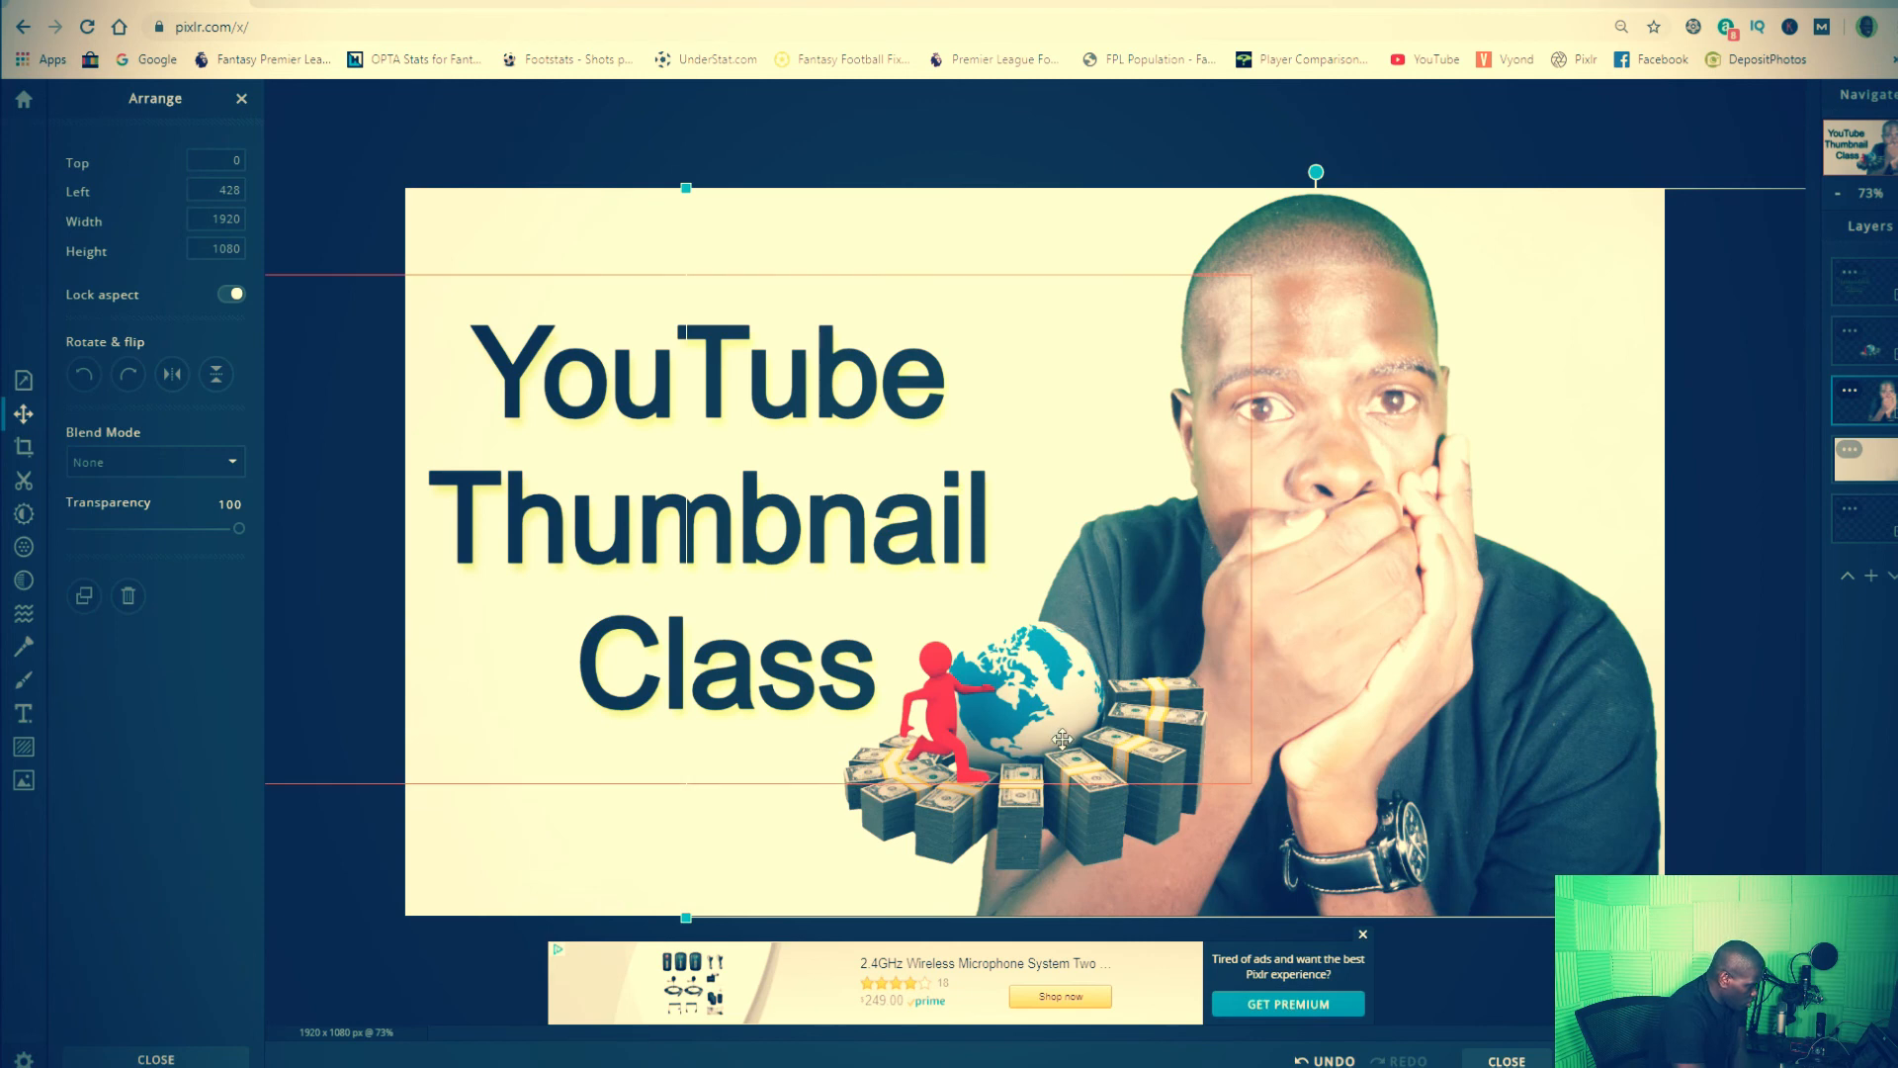
left_click_drag(1034, 720, 1017, 709)
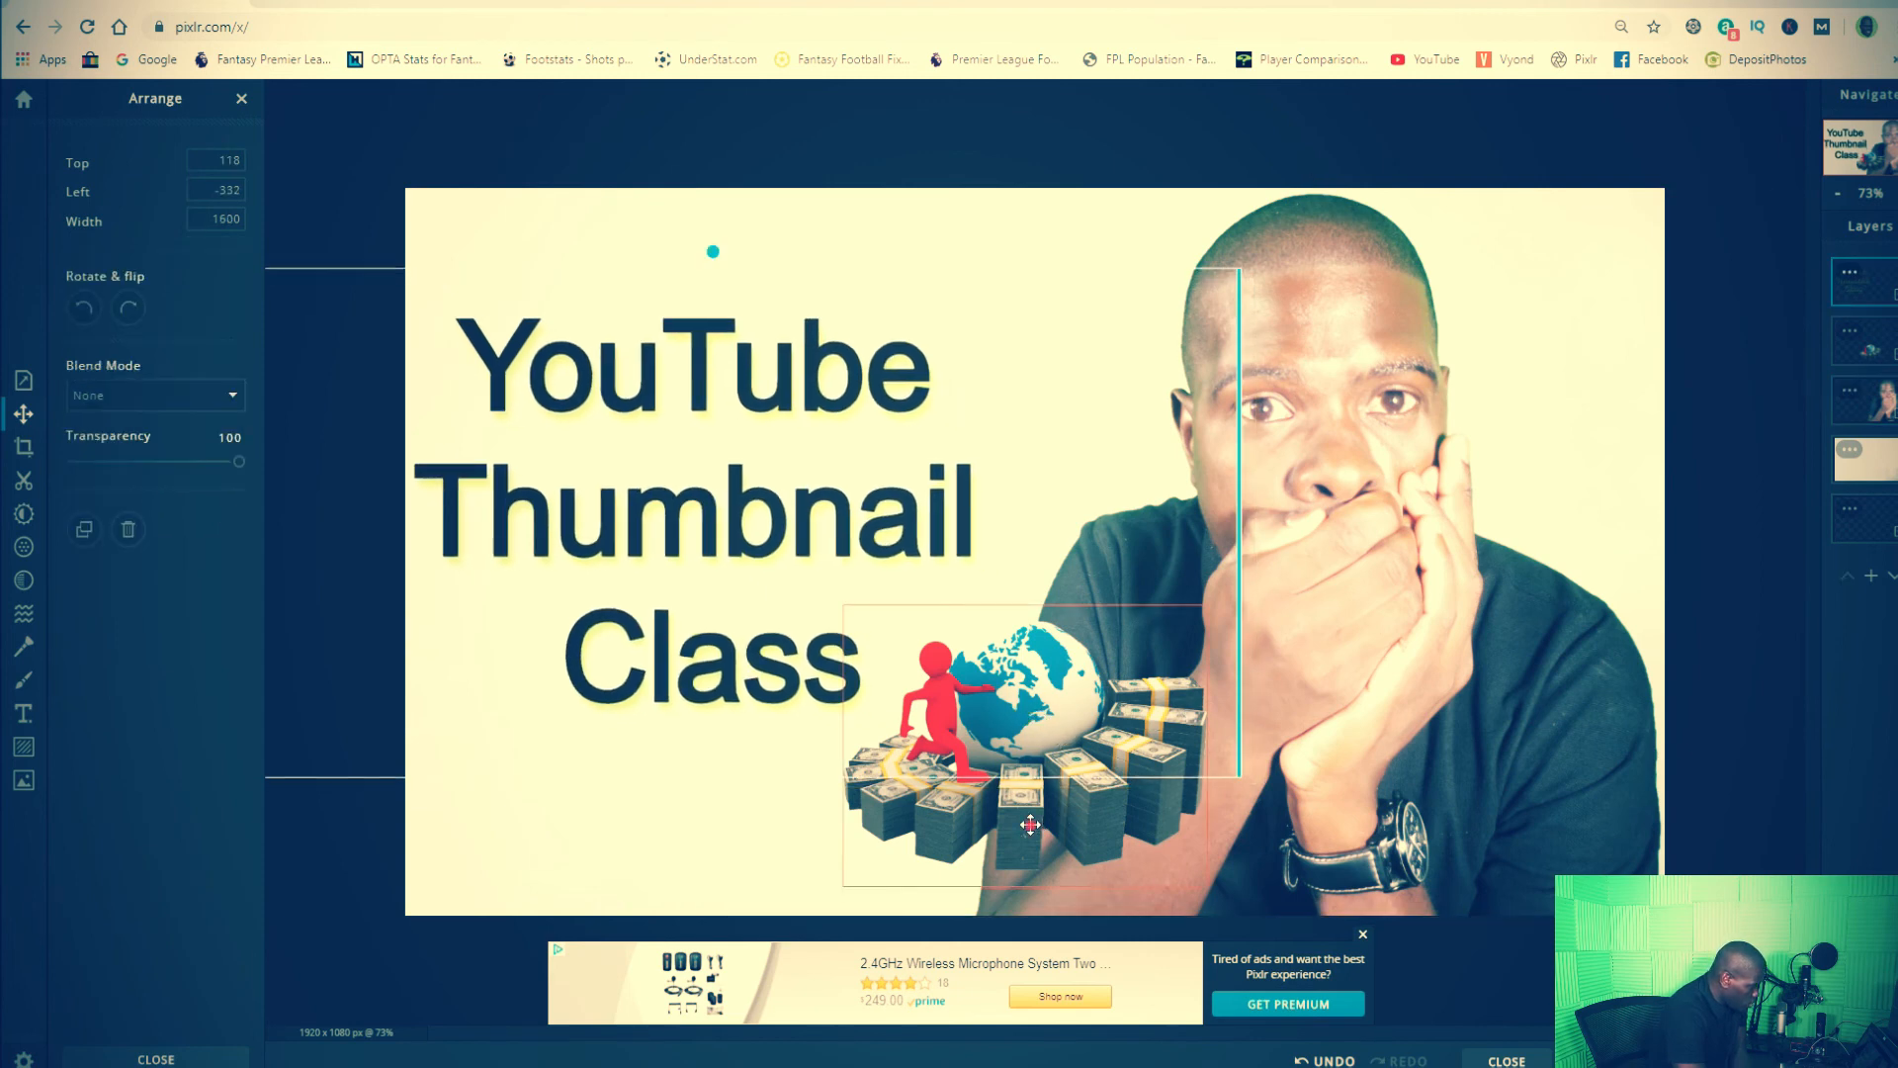
- Reorder the layers so the money graphic sits directly below the man's photo layer
left_click(1033, 822)
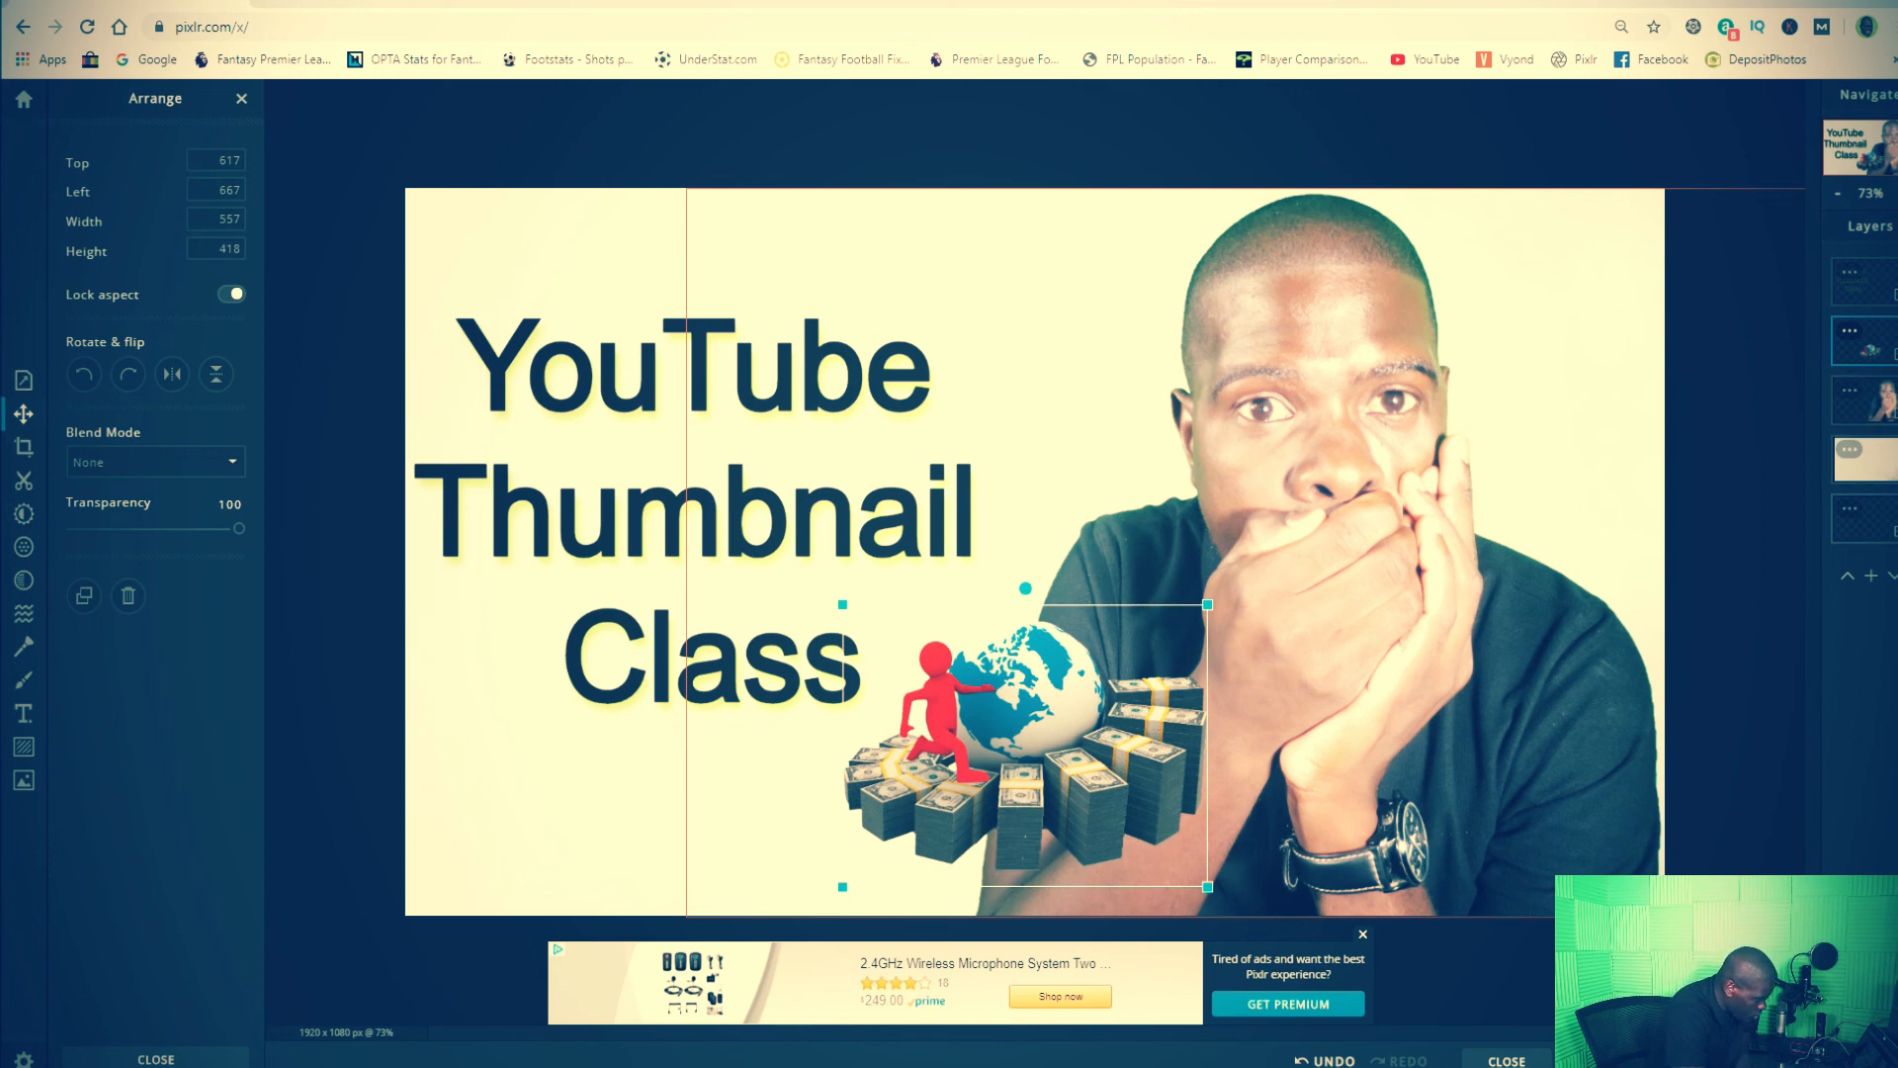
left_click(1885, 395)
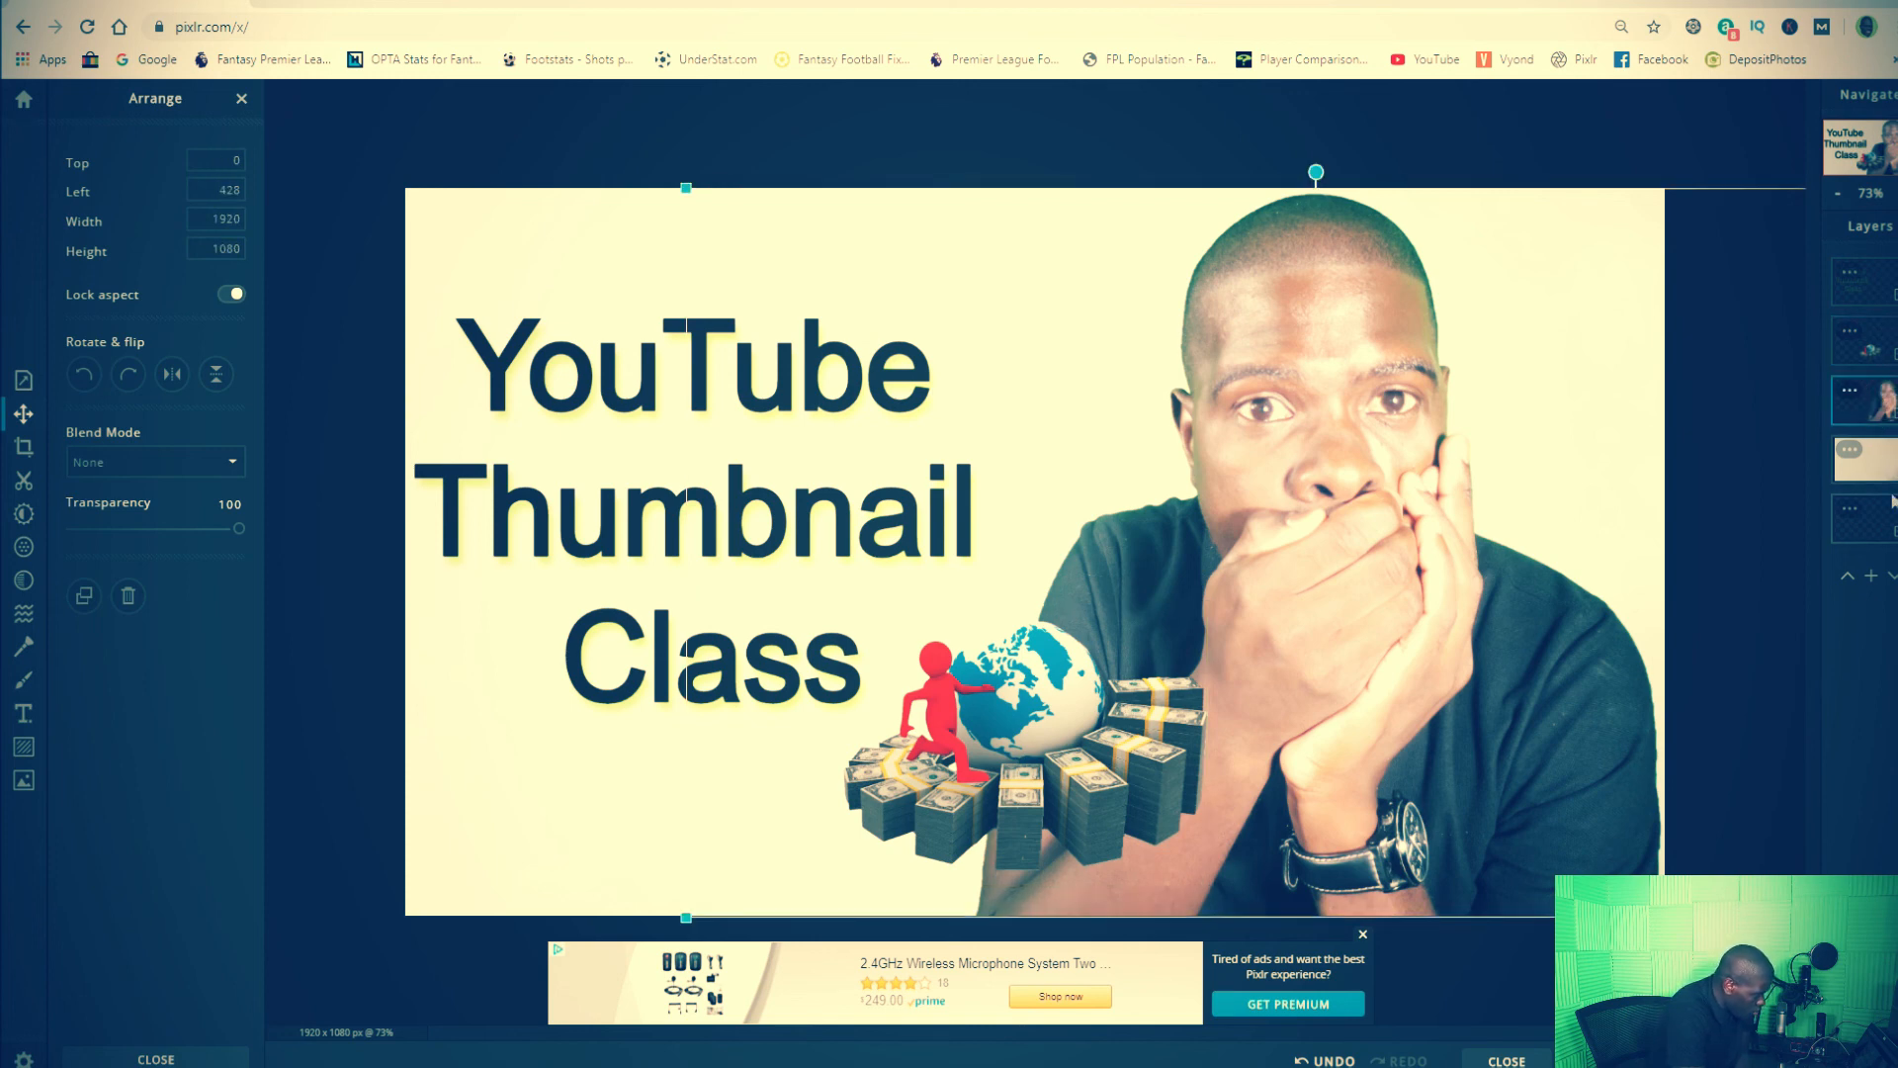
left_click(1882, 465)
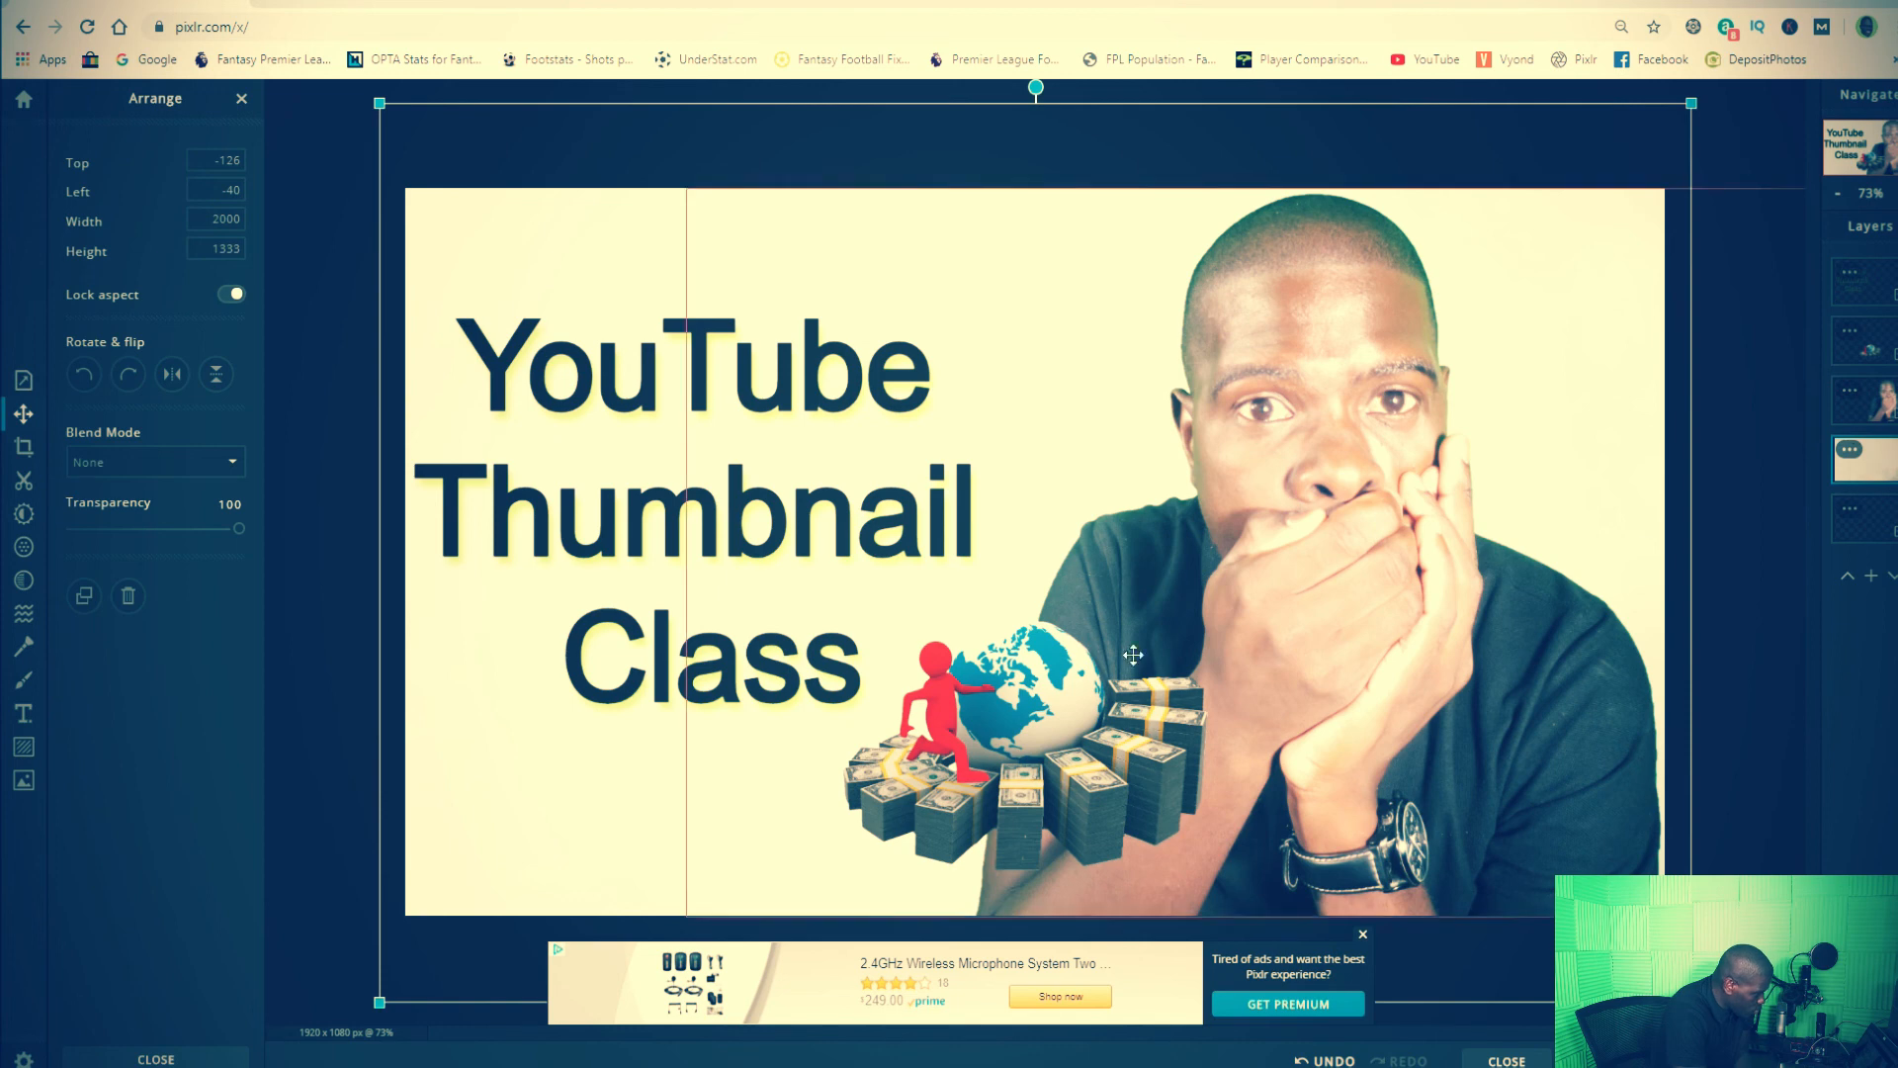
left_click(1881, 285)
left_click(1875, 391)
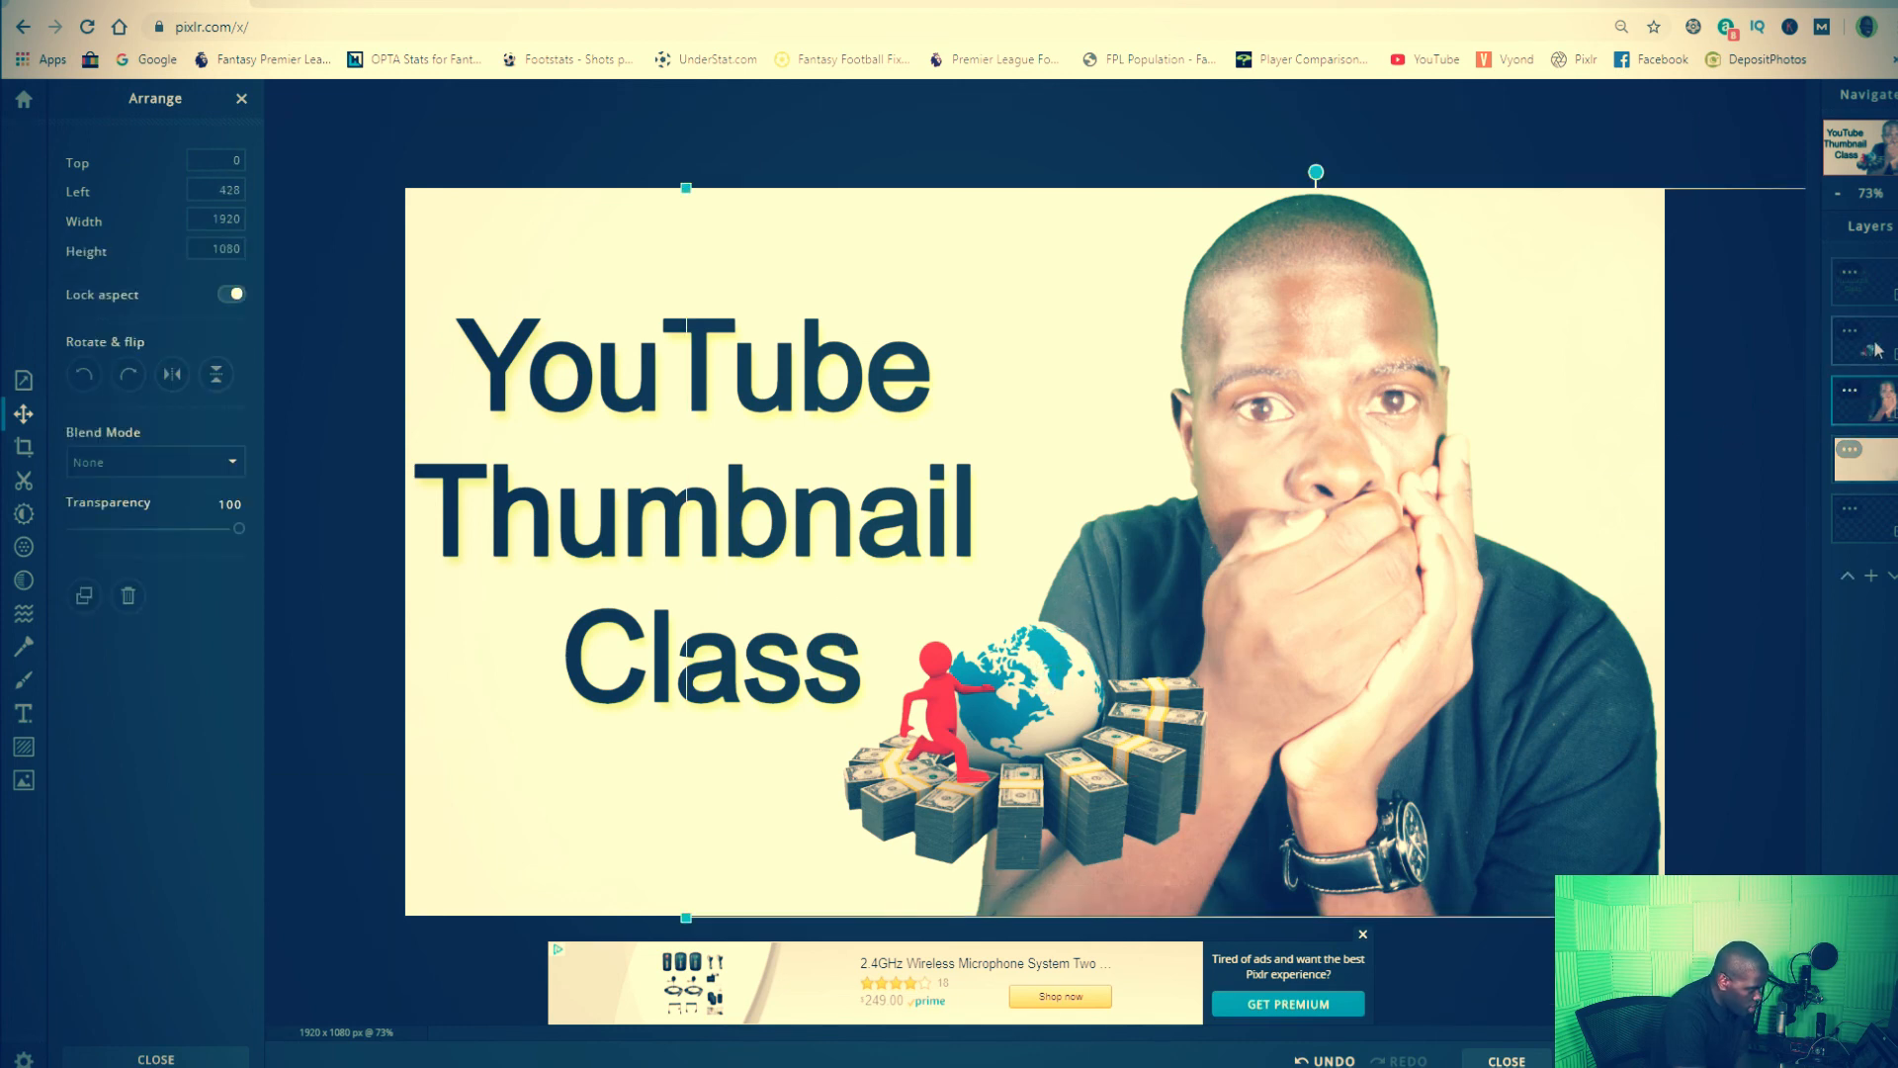
left_click_drag(1871, 356, 1871, 405)
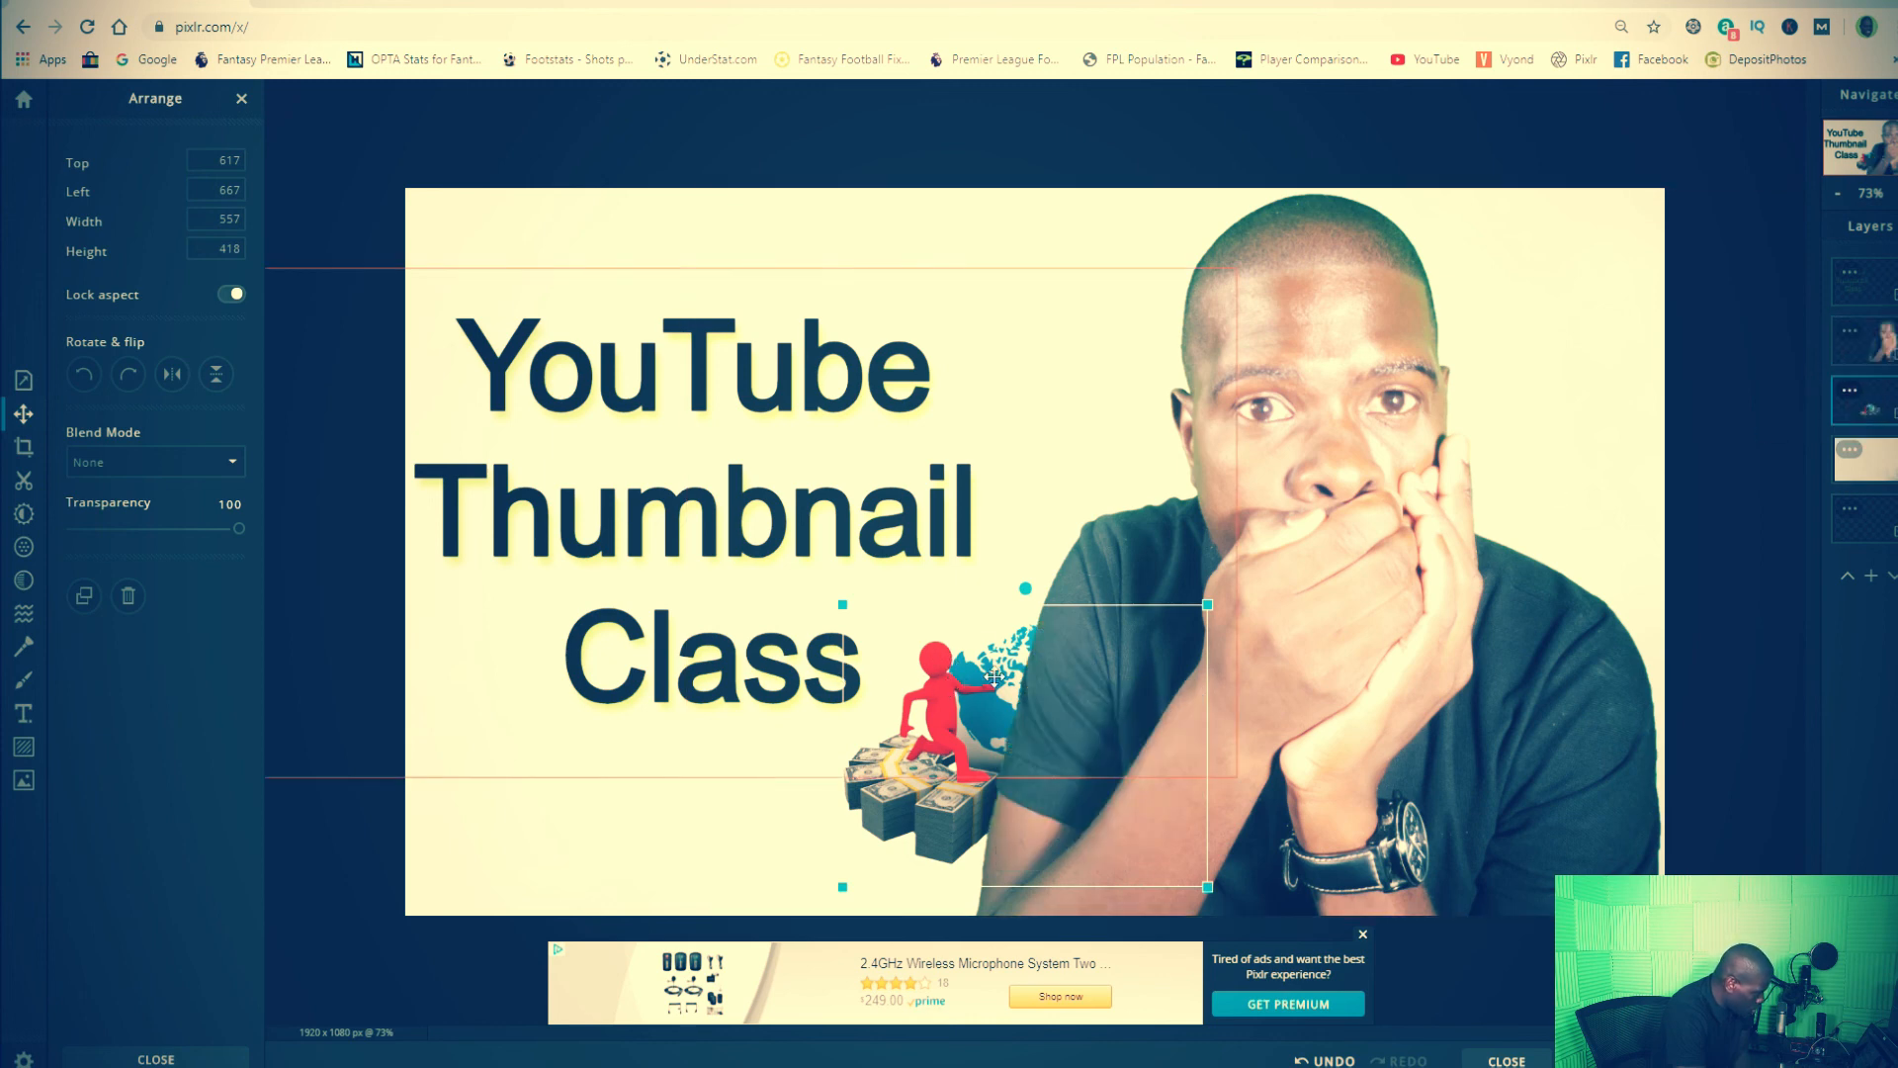
- Move the money graphic down below "Class", partly behind the man's arm, and place the man's photo at top 0, left 431
left_click_drag(932, 788, 1096, 728)
left_click_drag(860, 824, 894, 782)
left_click_drag(1424, 490, 1304, 605)
left_click(521, 805)
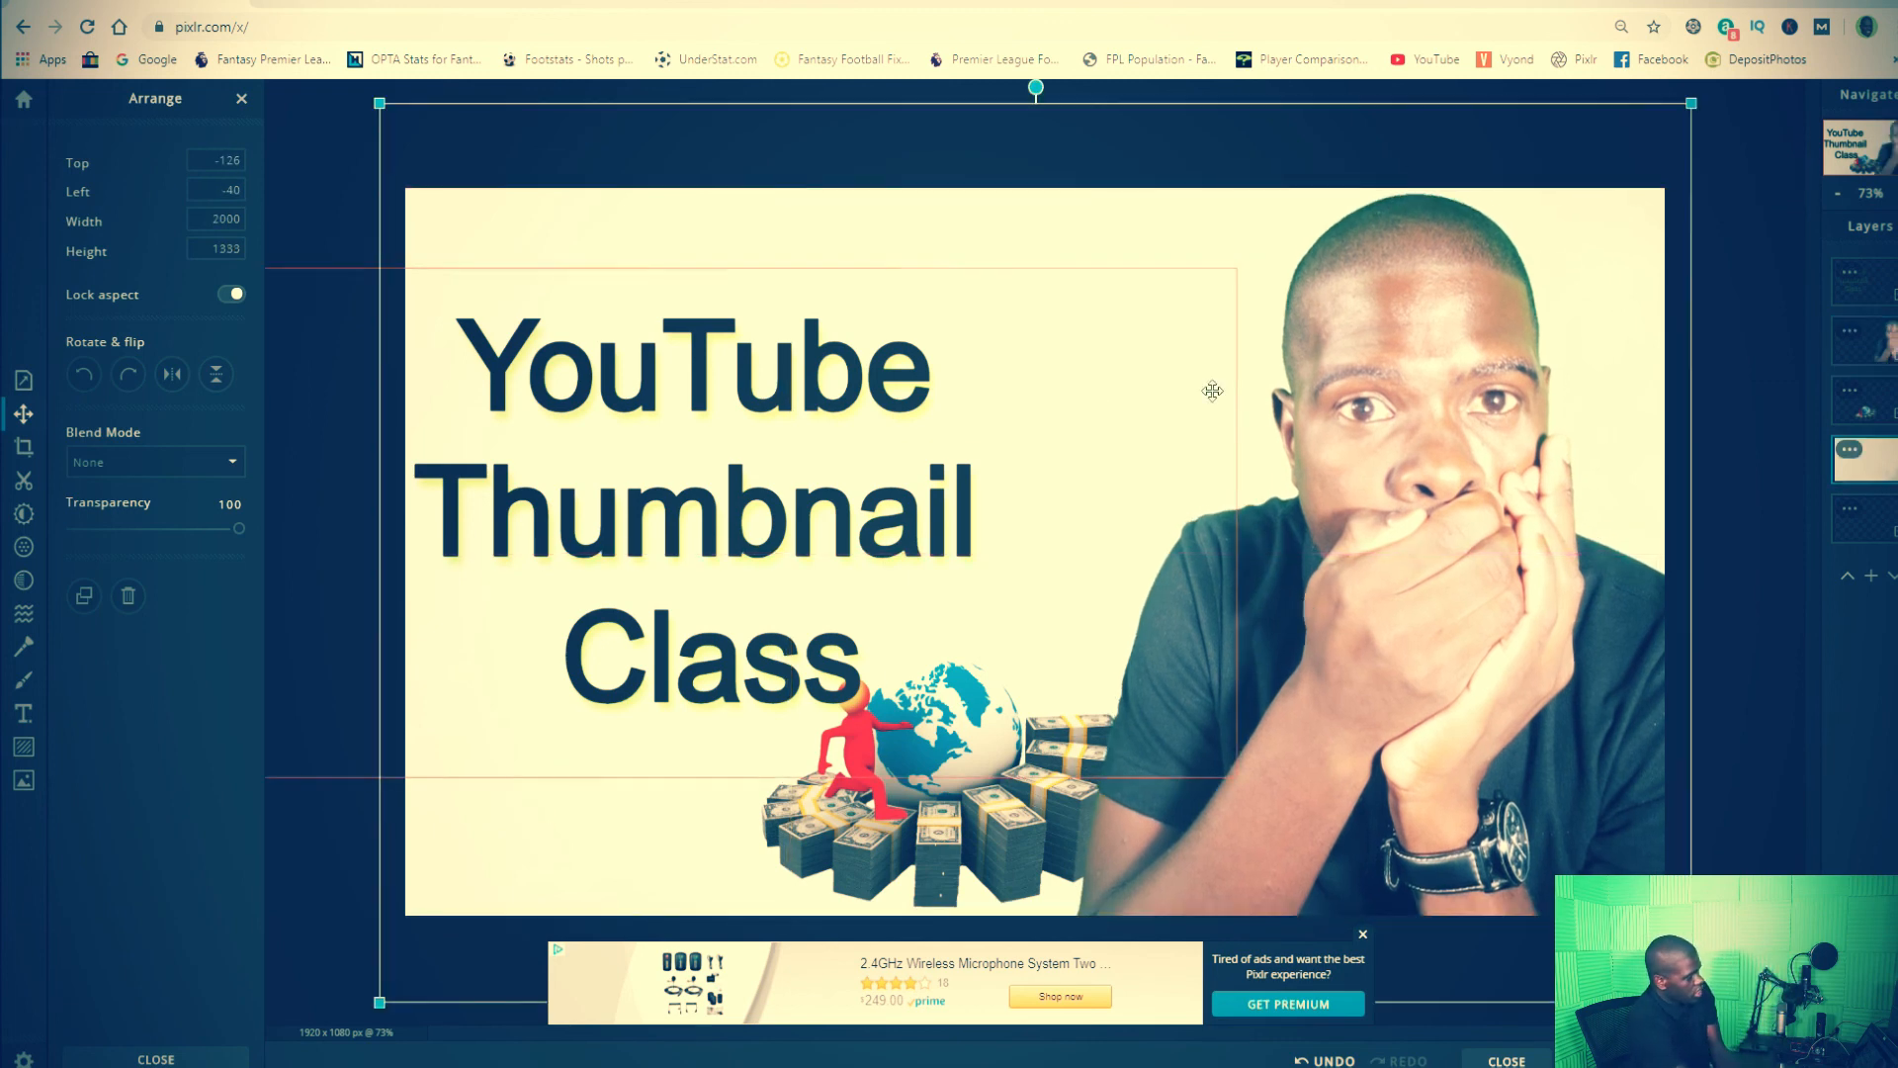
left_click_drag(1416, 439, 1318, 445)
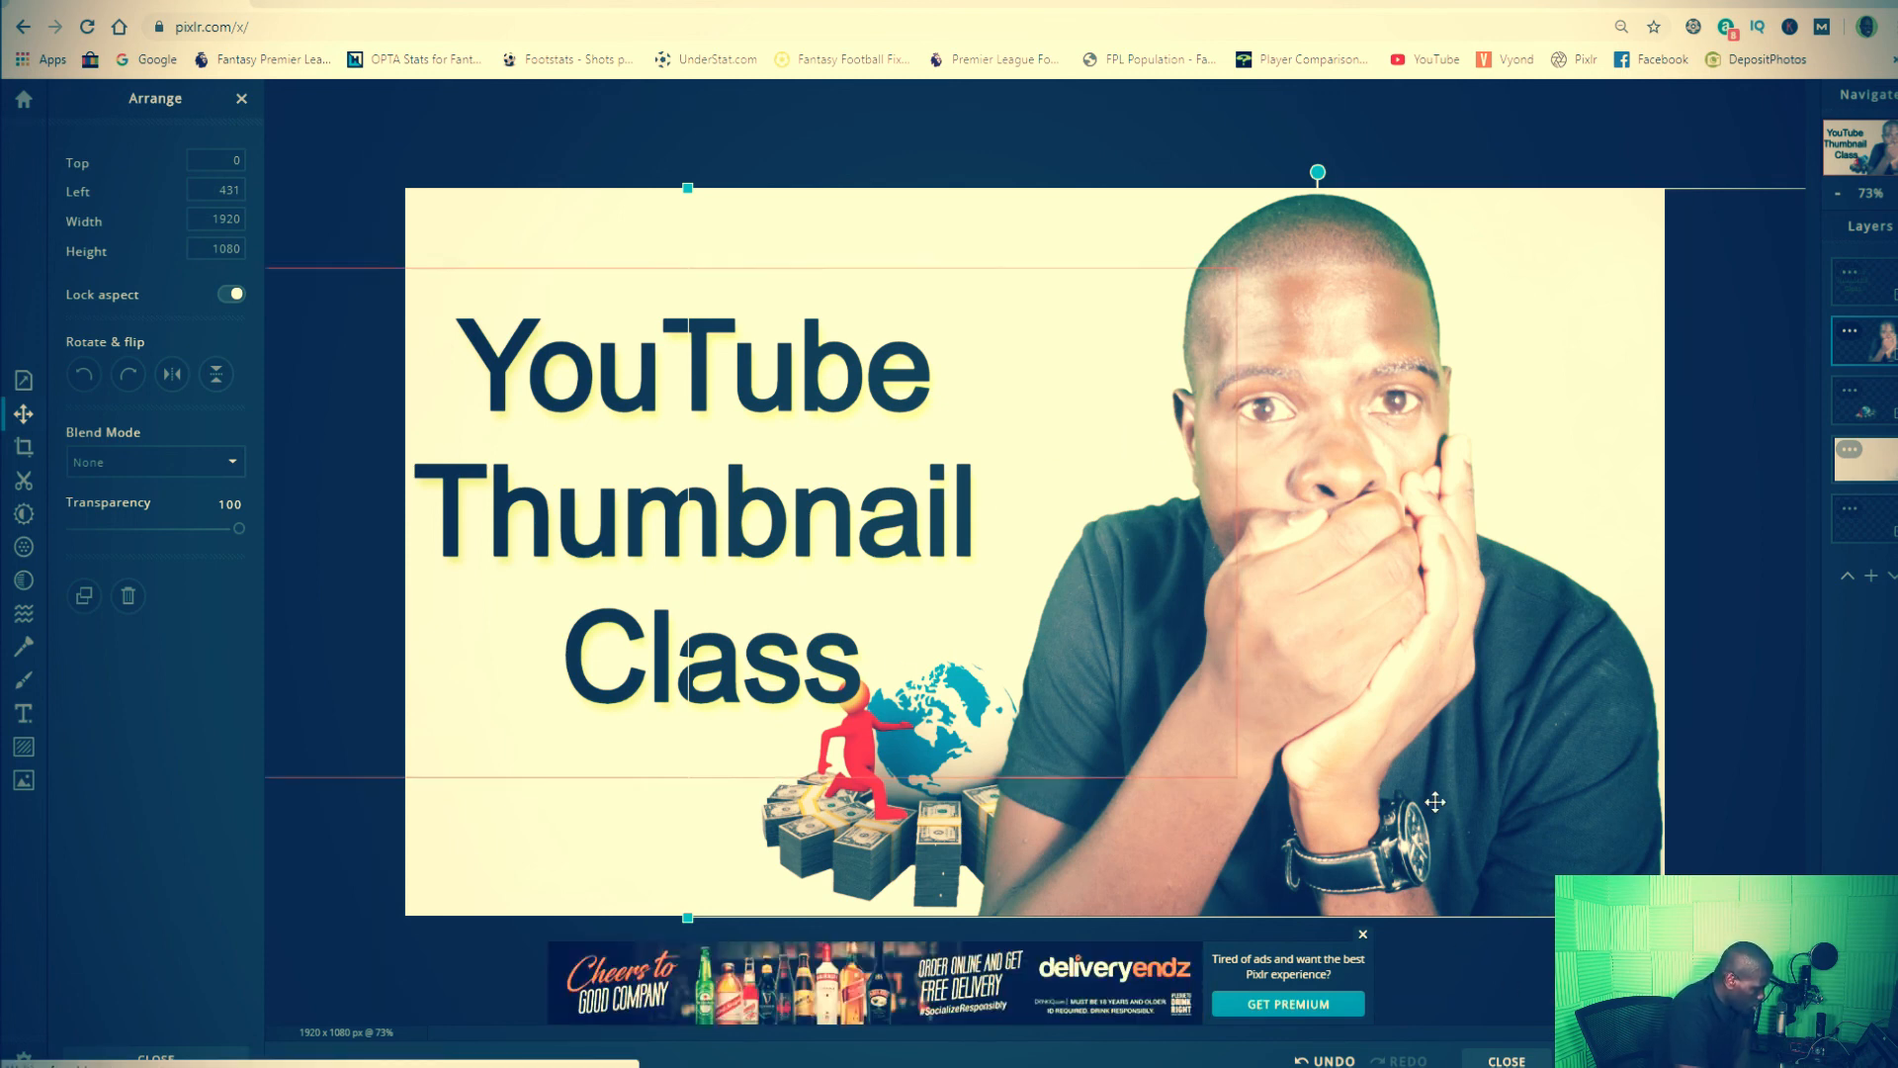
- Save the image as the 1920 × 1080 PNG "Thumbnail for youtube" in the Desktop folder
left_click(1607, 1060)
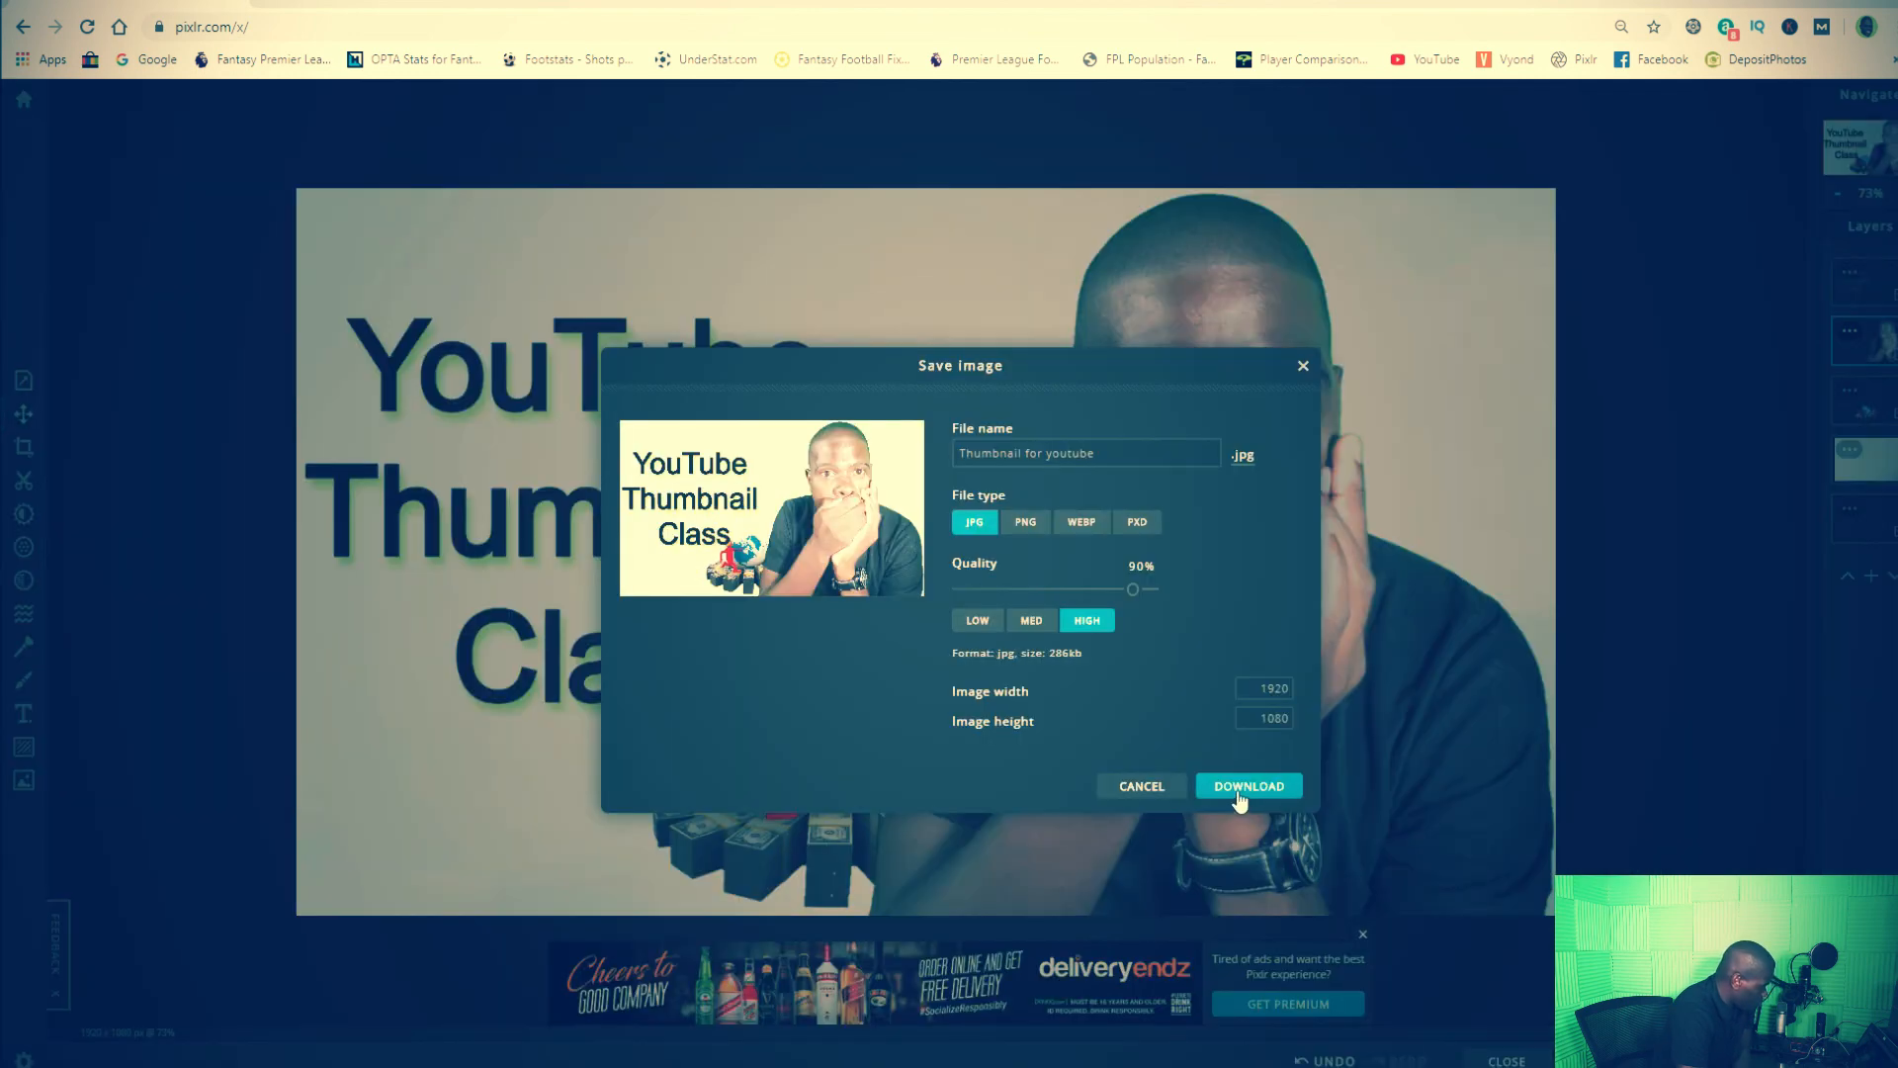
left_click(1026, 523)
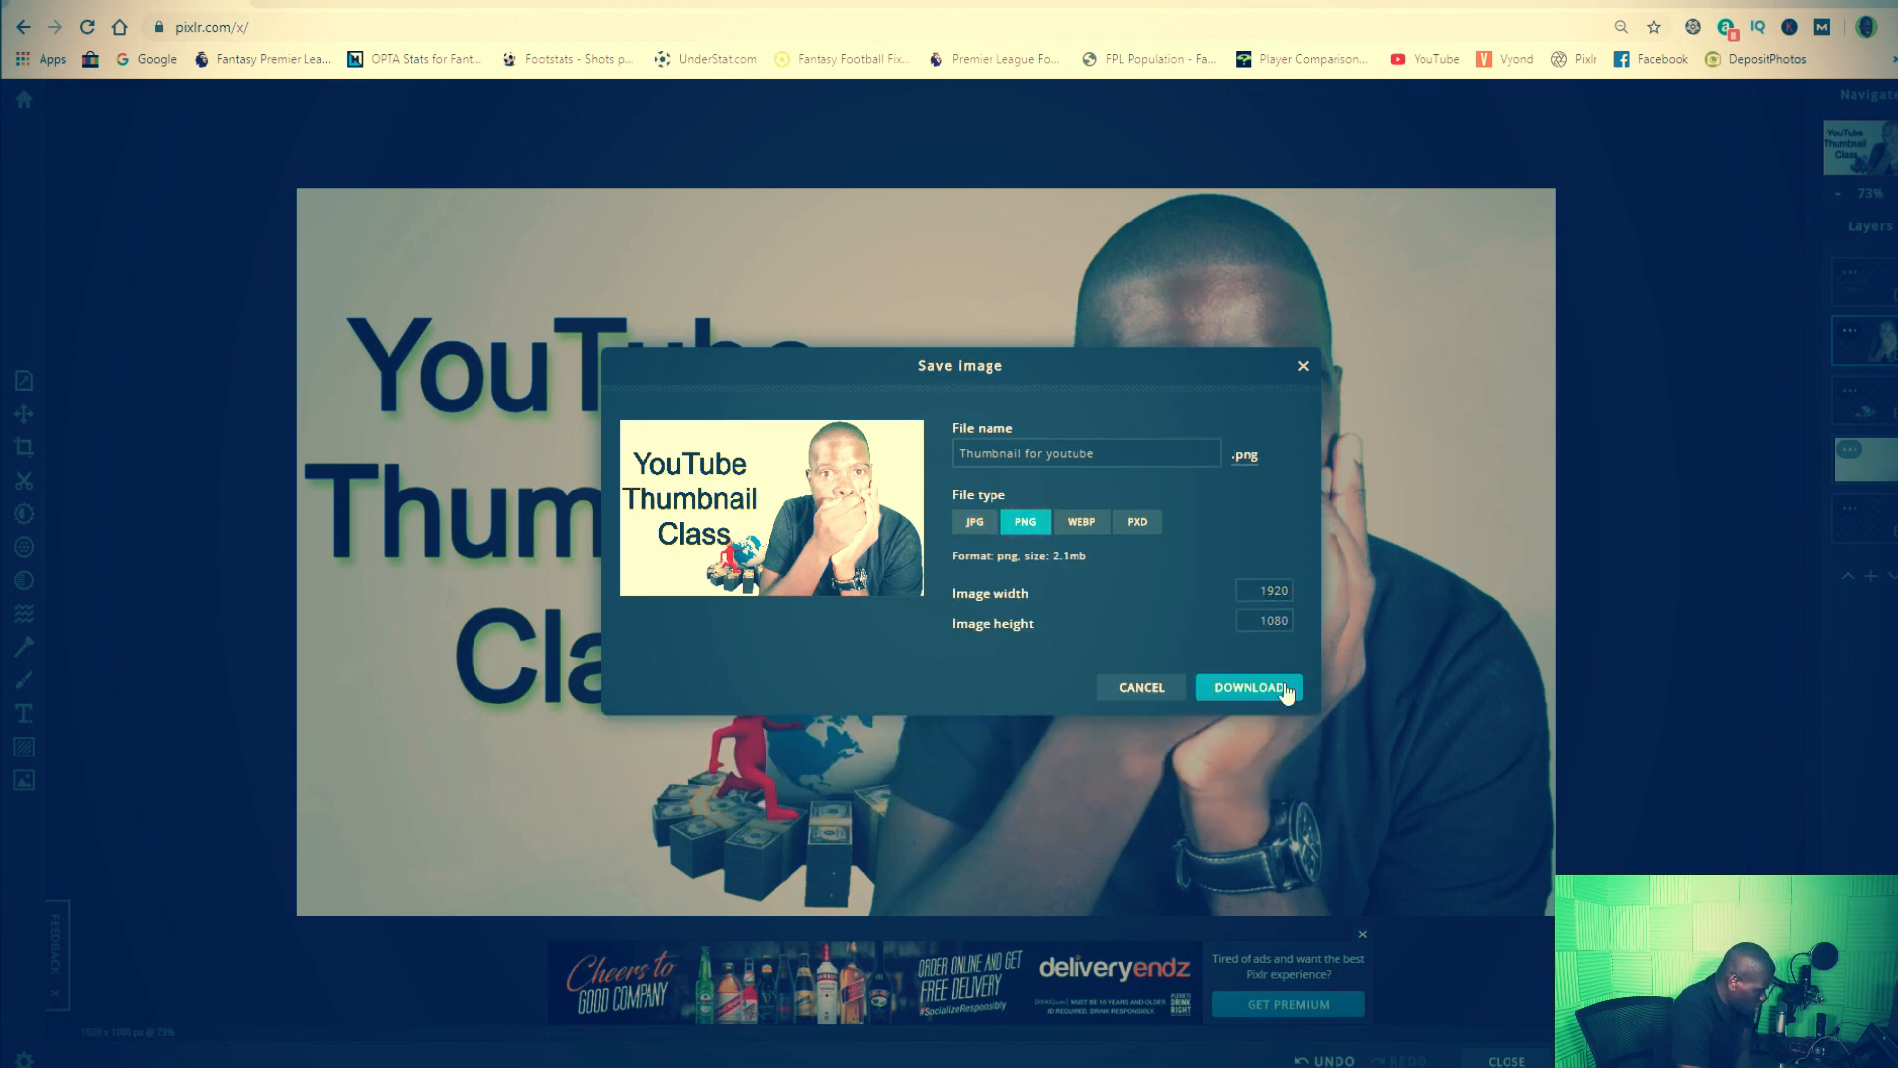
left_click(1216, 695)
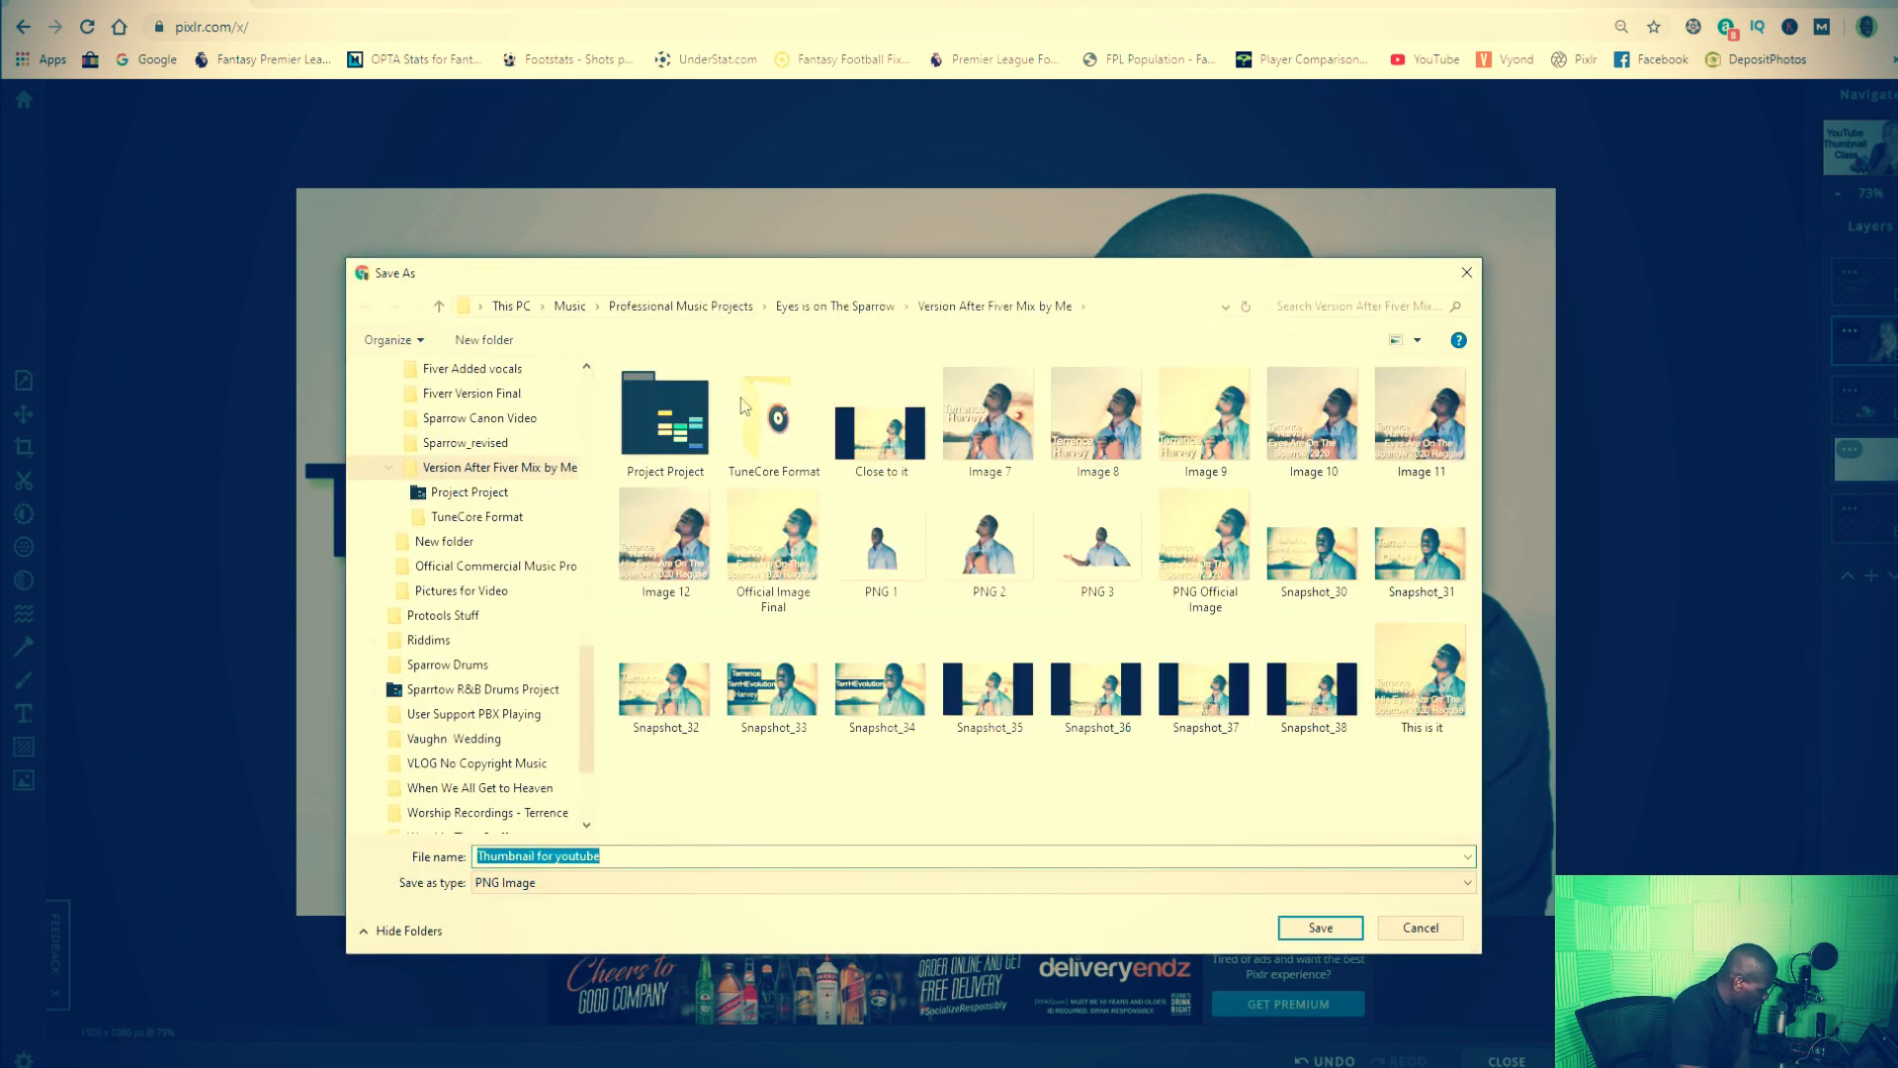
left_click_drag(591, 722, 596, 403)
left_click(420, 410)
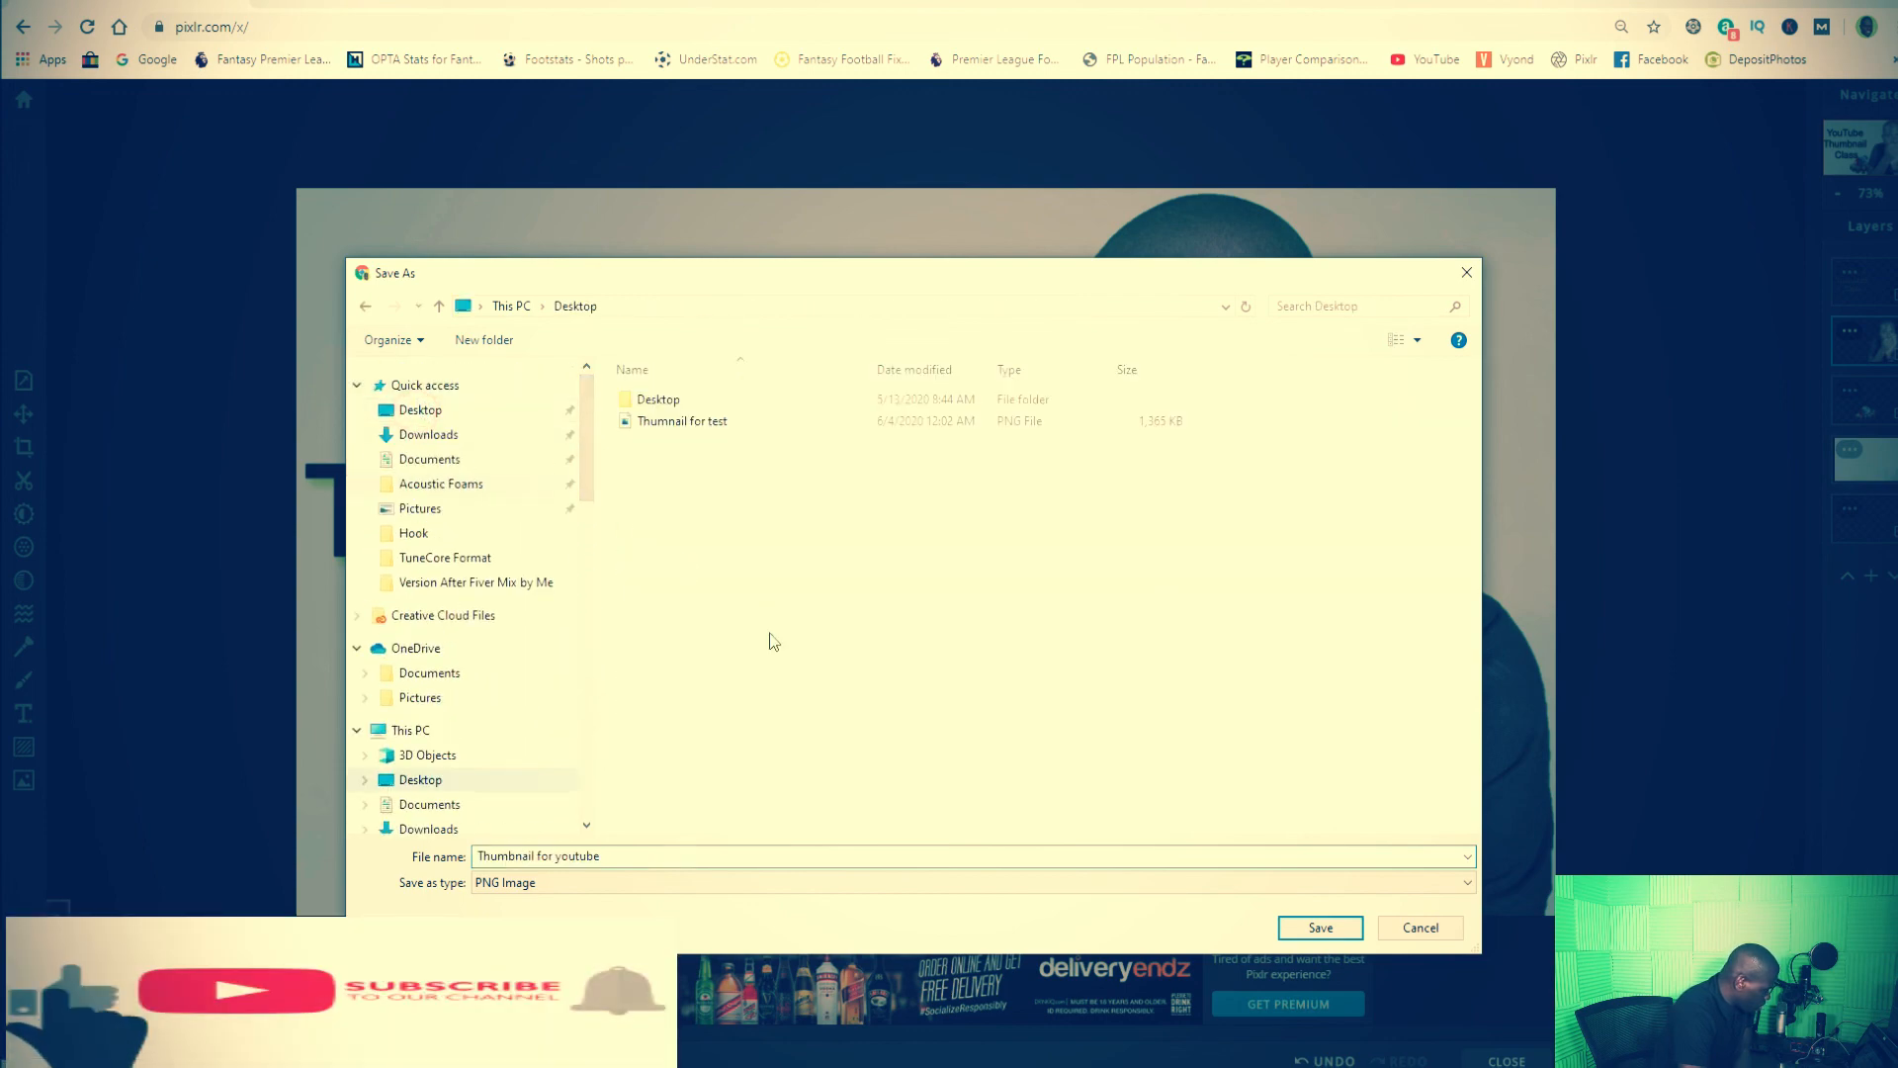
left_click(1325, 928)
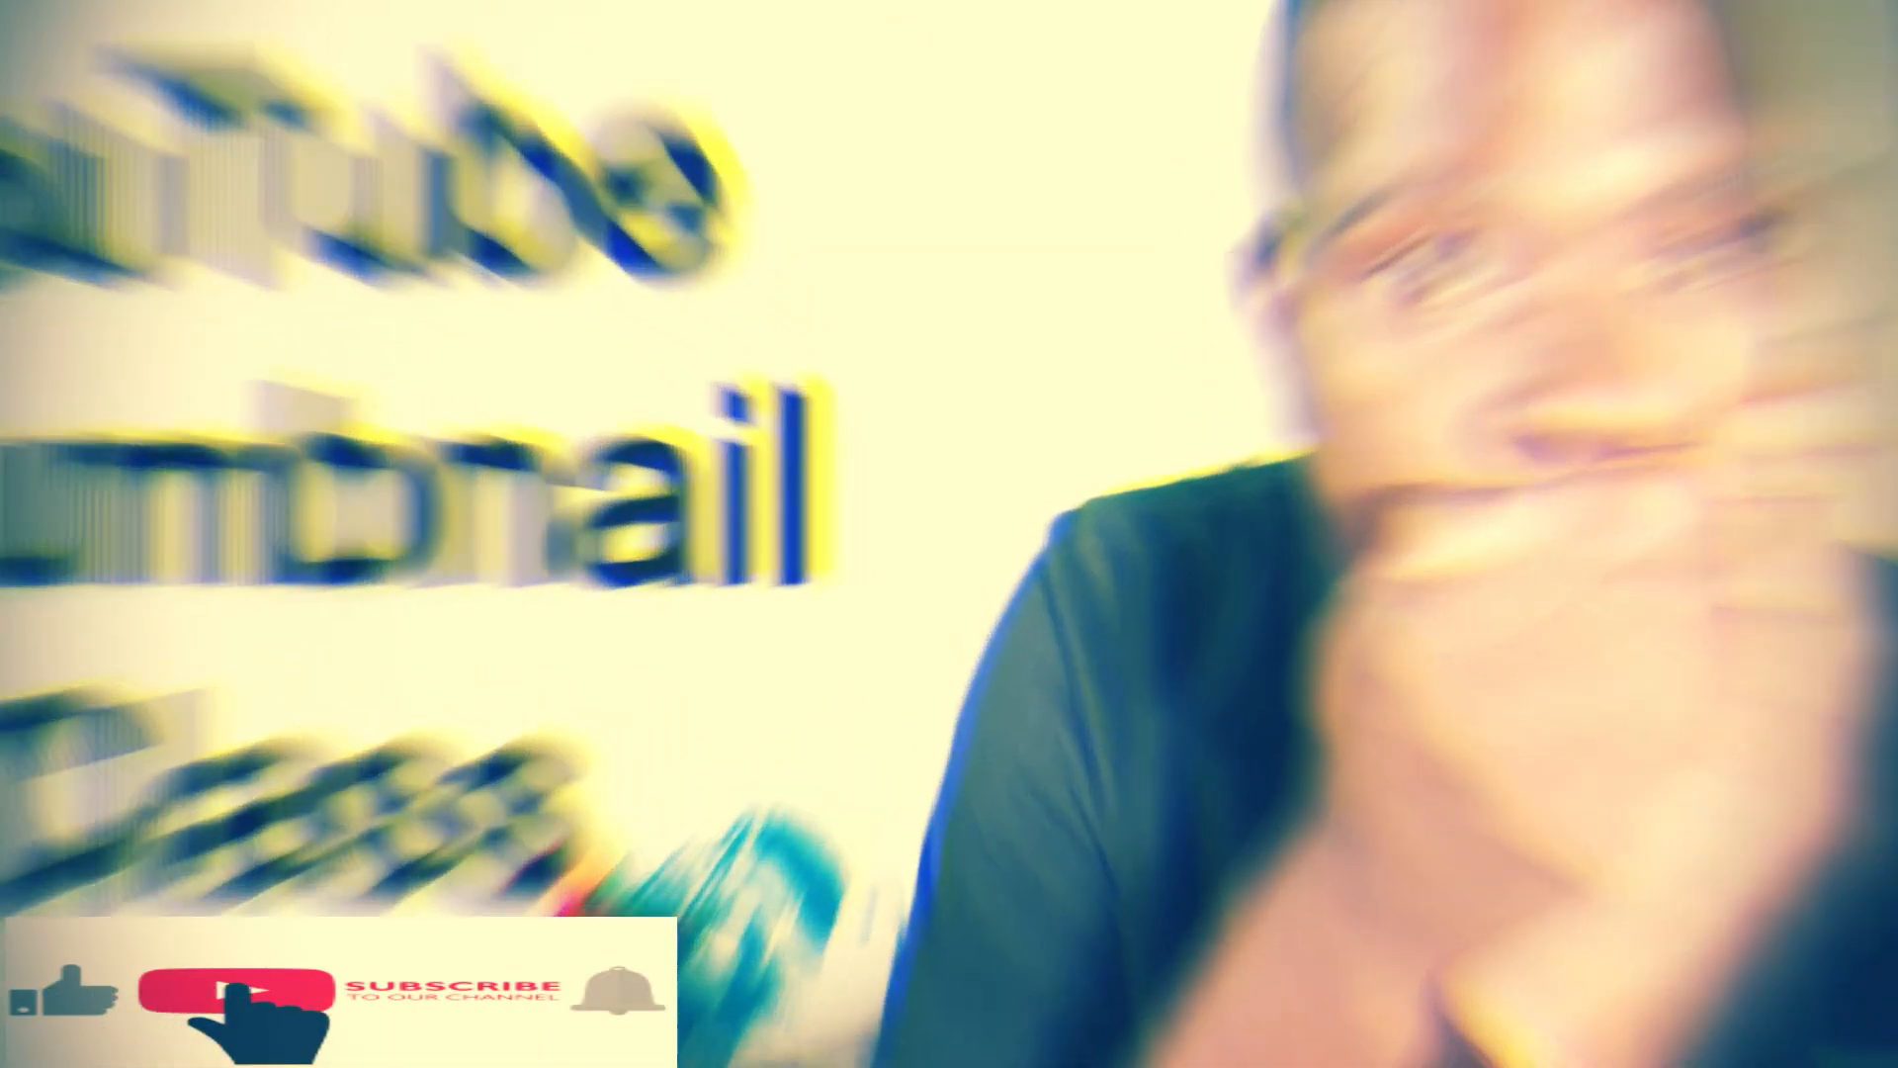